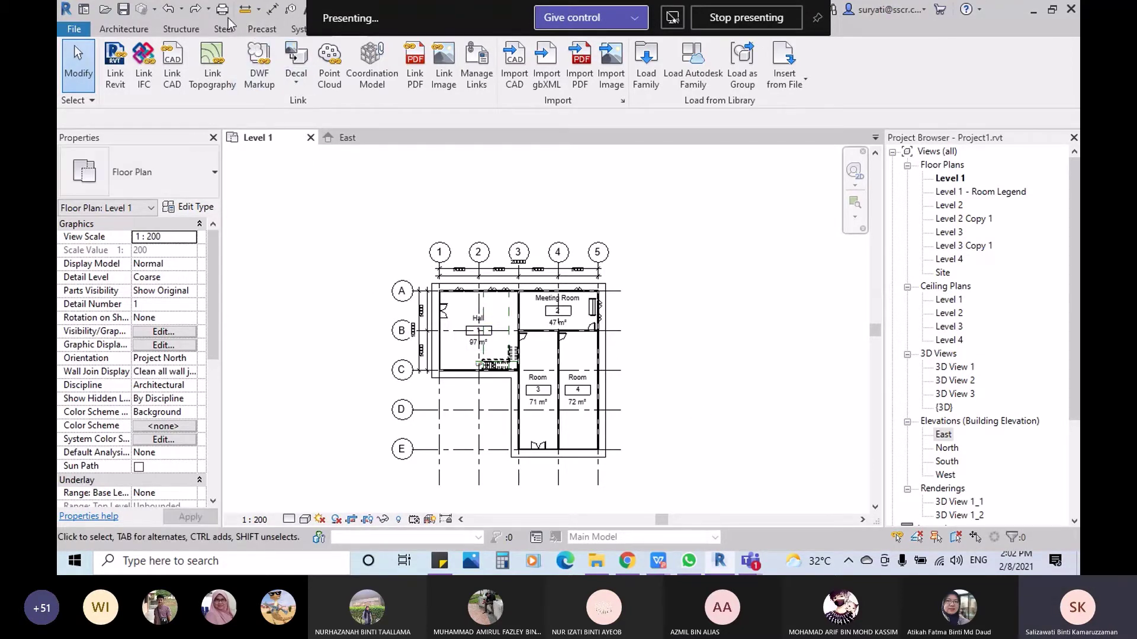
Step: Open the default 3D view of the whole building
{"action": "left_click", "coordinate": [1052, 9]}
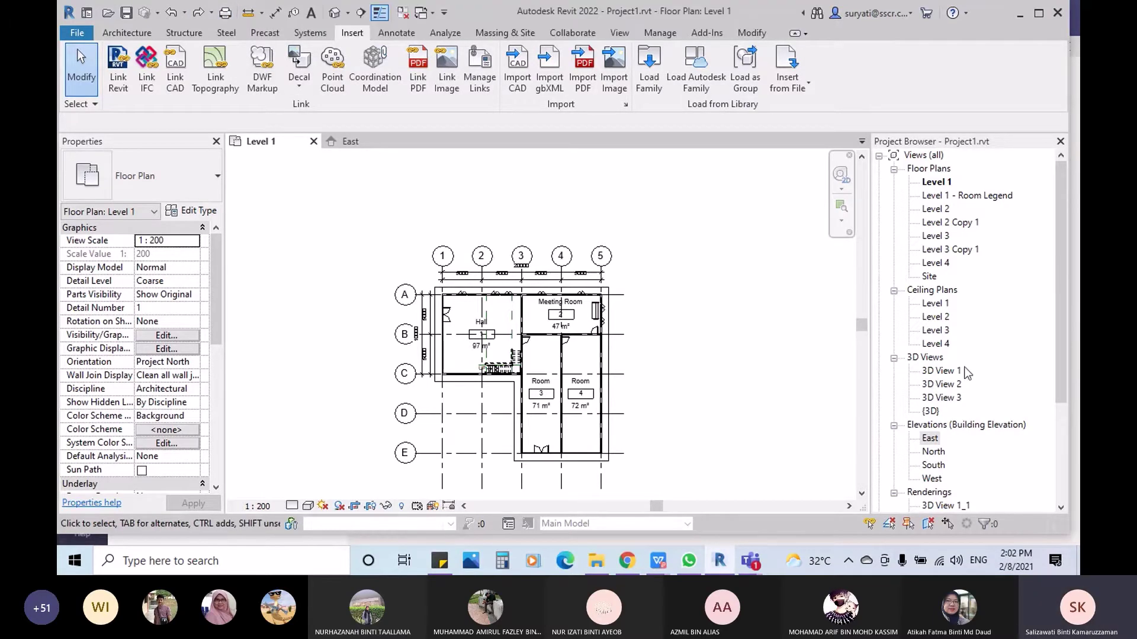
{"action": "left_click", "coordinate": [940, 371]}
{"action": "left_click", "coordinate": [335, 12]}
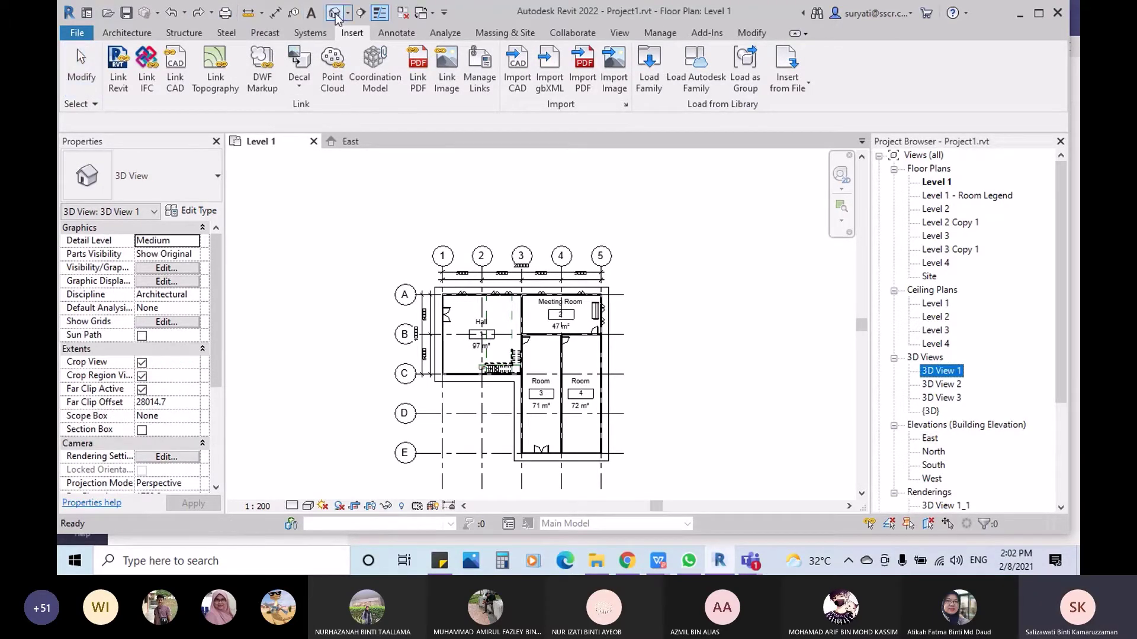
{"action": "left_click", "coordinate": [1039, 12]}
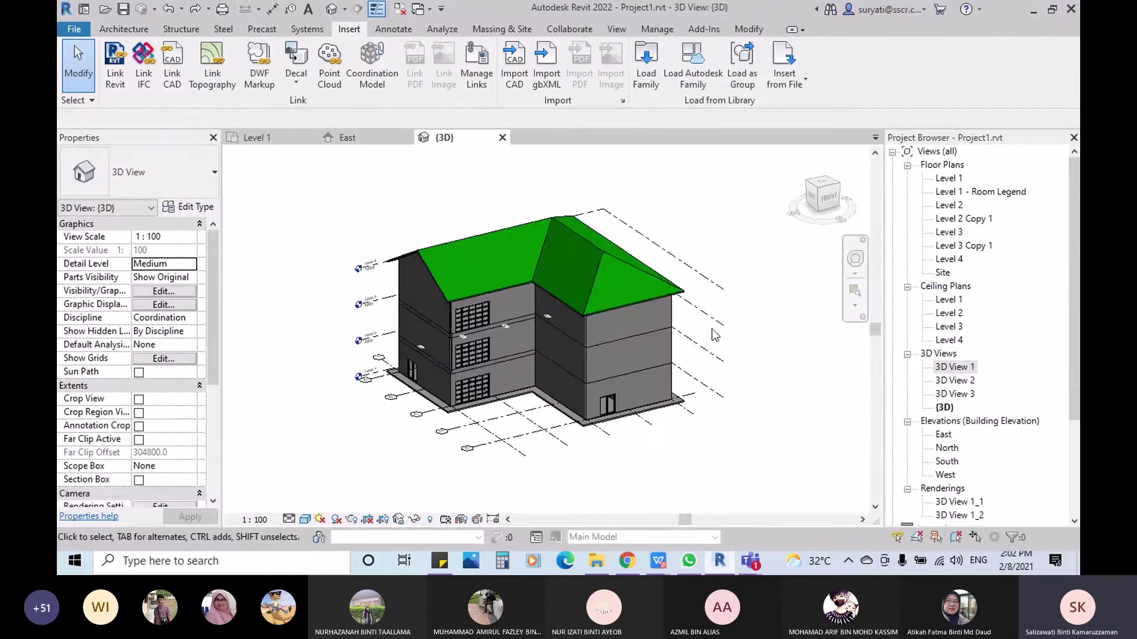
Step: Examine the panels and mullions of the ground-floor Storefront curtain wall up close
{"action": "scroll", "coordinate": [409, 364], "scroll_direction": "up", "scroll_amount": 8}
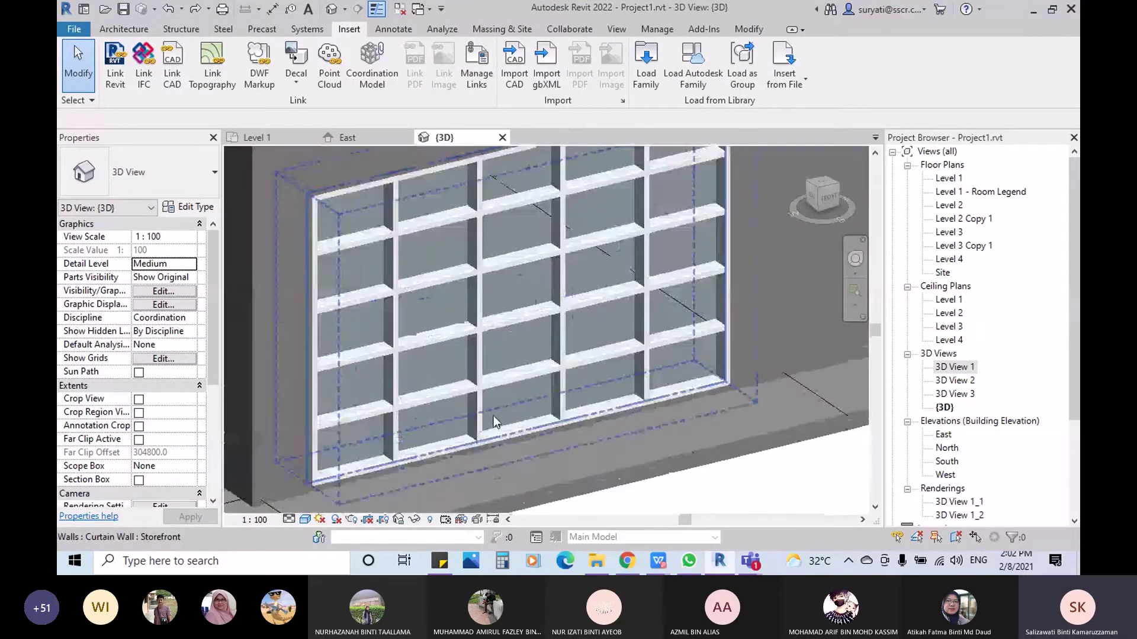
{"action": "middle_click_drag", "start_coordinate": [440, 353], "coordinate": [520, 338]}
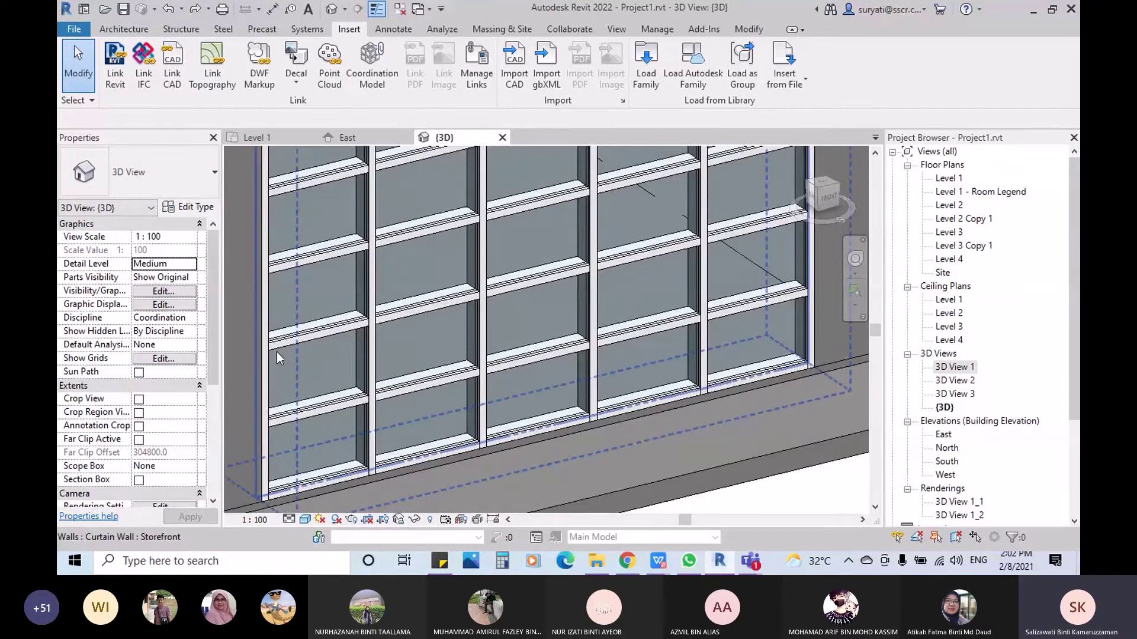
{"action": "scroll", "coordinate": [276, 351], "scroll_direction": "up", "scroll_amount": 3}
{"action": "scroll", "coordinate": [470, 332], "scroll_direction": "down", "scroll_amount": 2}
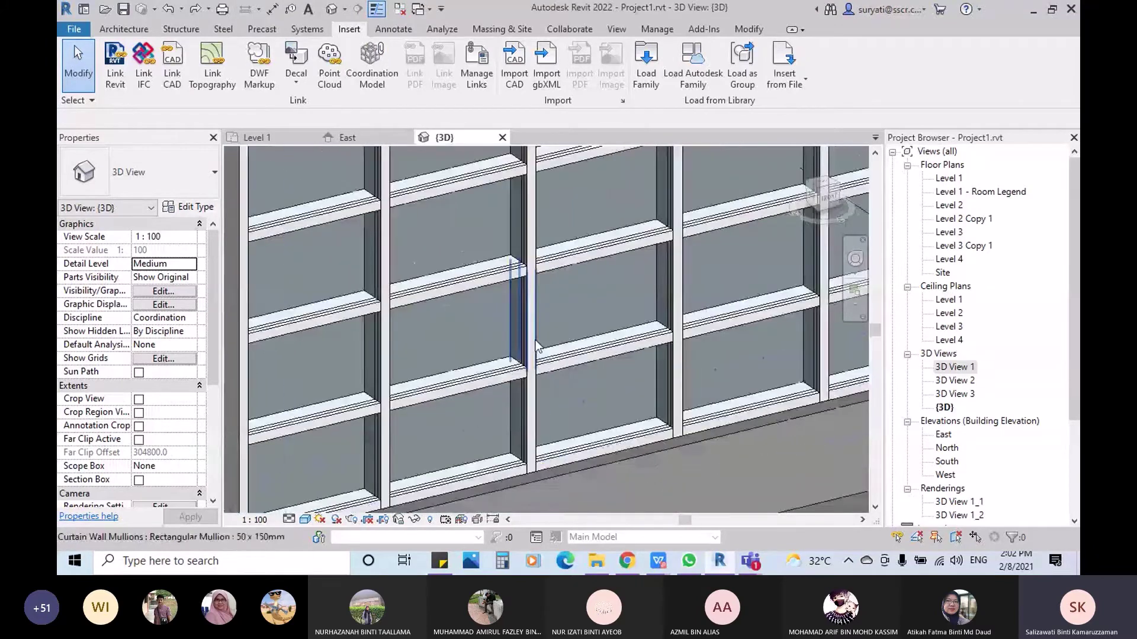
{"action": "scroll", "coordinate": [536, 348], "scroll_direction": "up", "scroll_amount": 5}
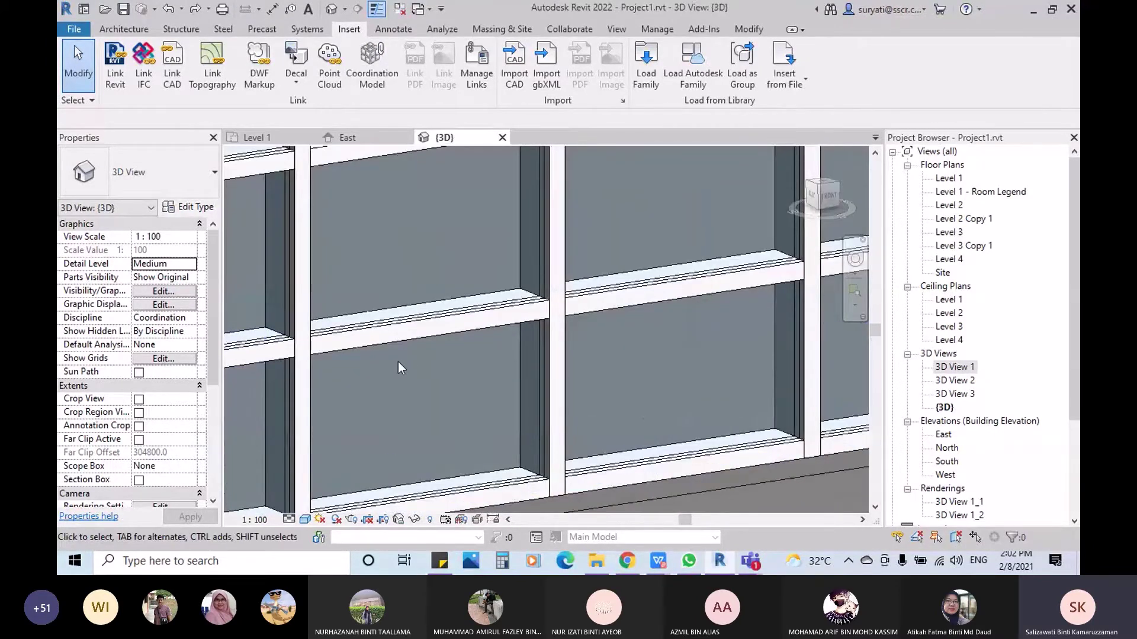
{"action": "middle_click_drag", "start_coordinate": [565, 467], "coordinate": [583, 383]}
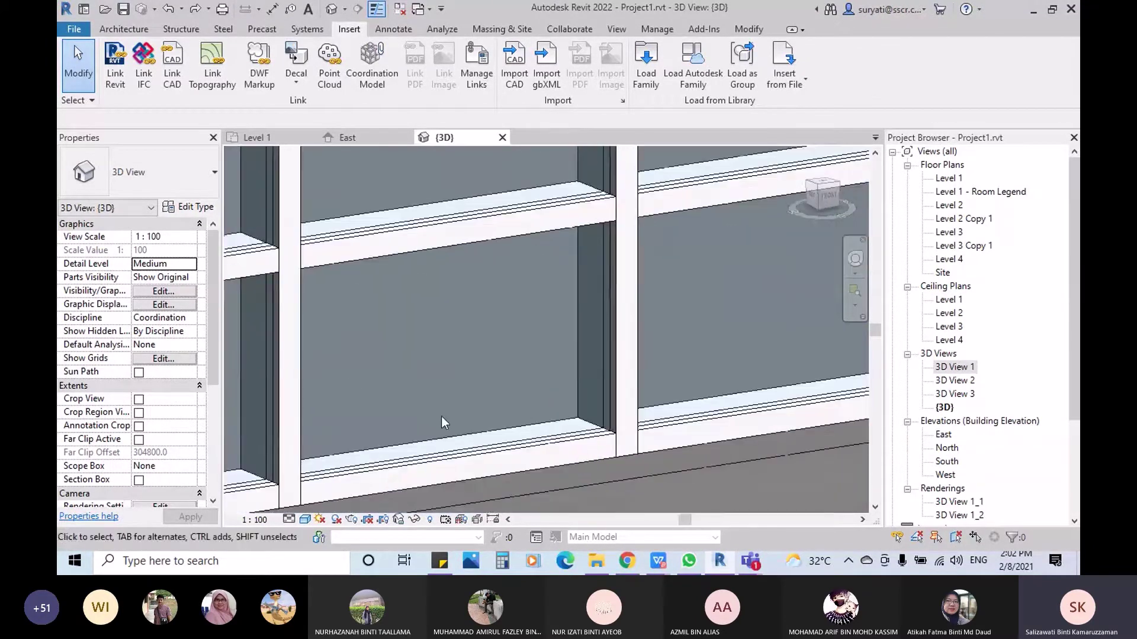
{"action": "scroll", "coordinate": [482, 307], "scroll_direction": "down", "scroll_amount": 4}
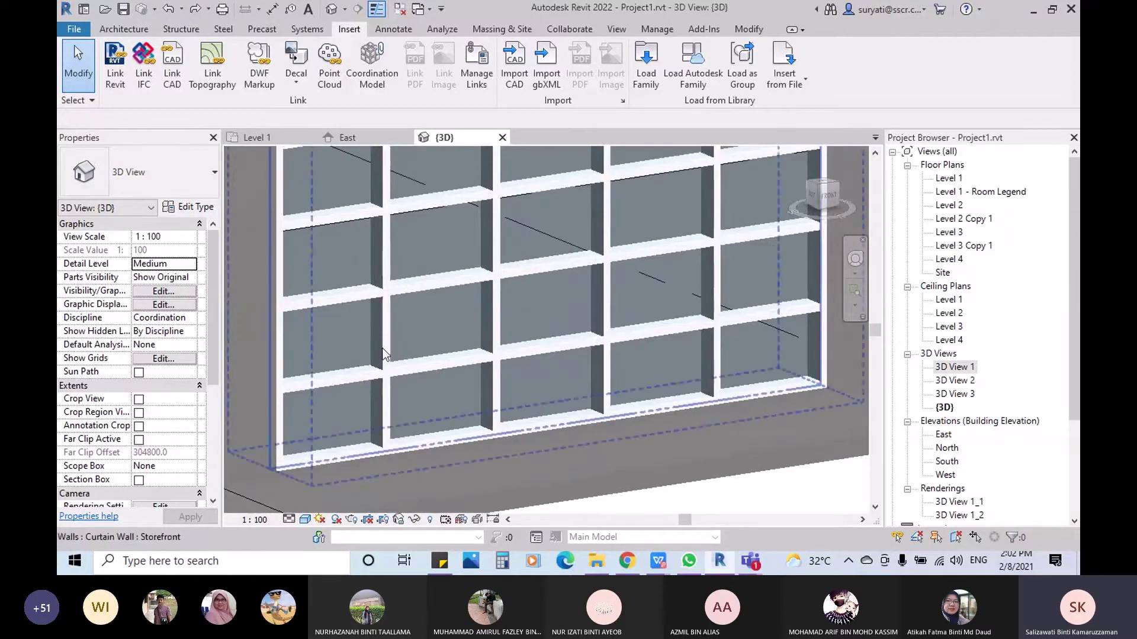
{"action": "left_click", "coordinate": [439, 464]}
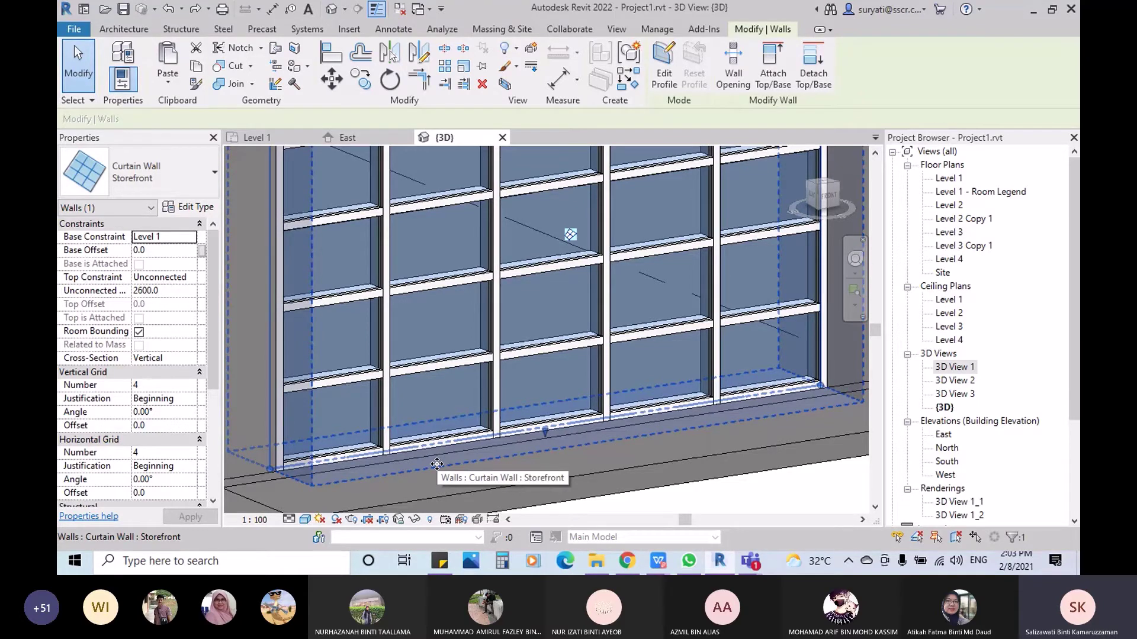
{"action": "scroll", "coordinate": [266, 431], "scroll_direction": "down", "scroll_amount": 2}
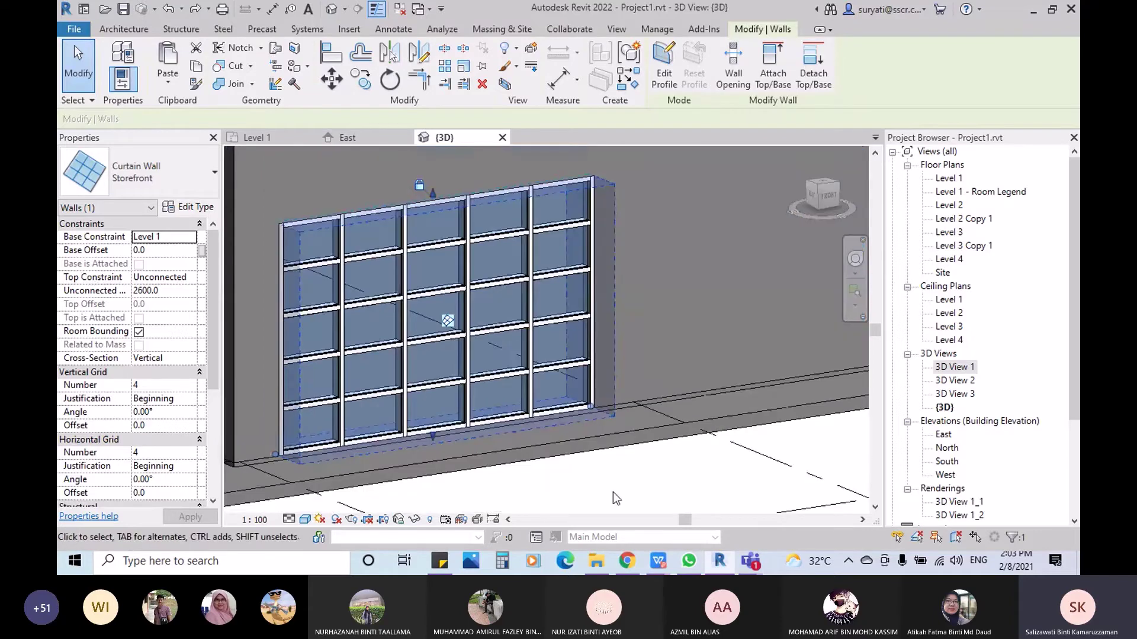
{"action": "left_click", "coordinate": [612, 492]}
Step: Inspect the properties of the double-glass door in the ground-floor side wall
{"action": "middle_click_drag", "start_coordinate": [355, 400], "coordinate": [533, 424]}
{"action": "middle_click_drag", "start_coordinate": [231, 361], "coordinate": [565, 435]}
{"action": "scroll", "coordinate": [565, 439], "scroll_direction": "down", "scroll_amount": 2}
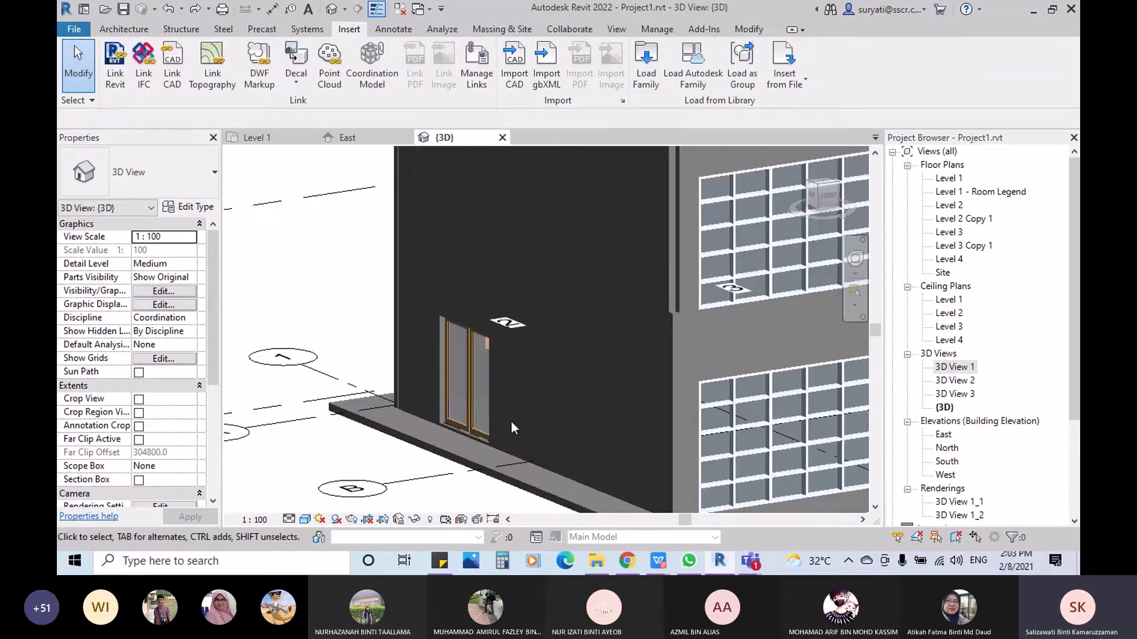
{"action": "left_click", "coordinate": [475, 422]}
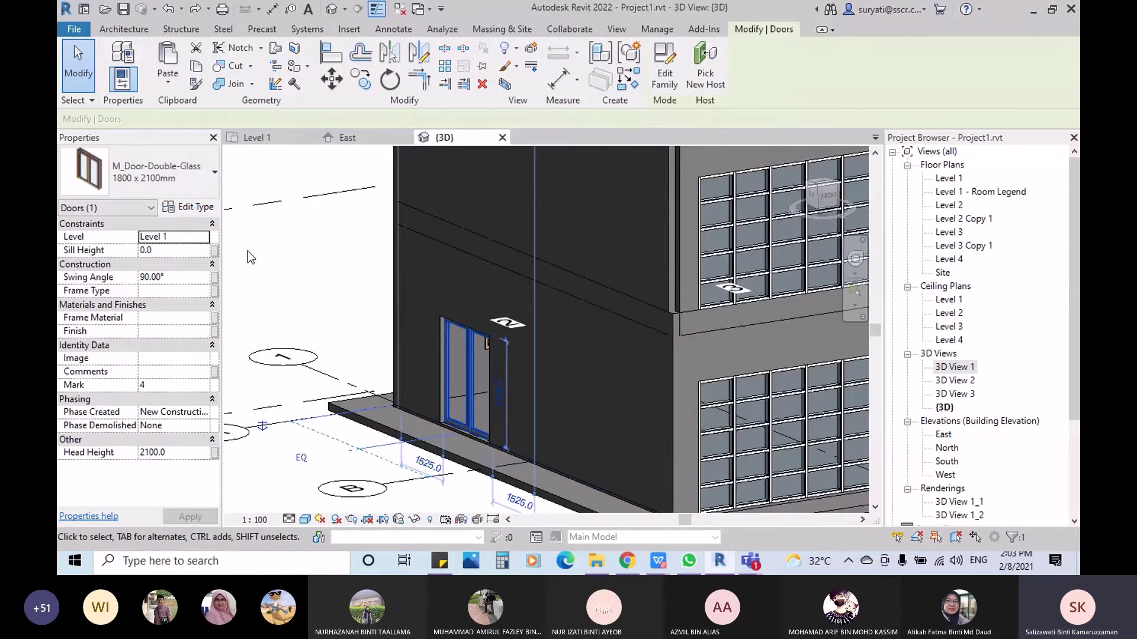
{"action": "left_click", "coordinate": [261, 260]}
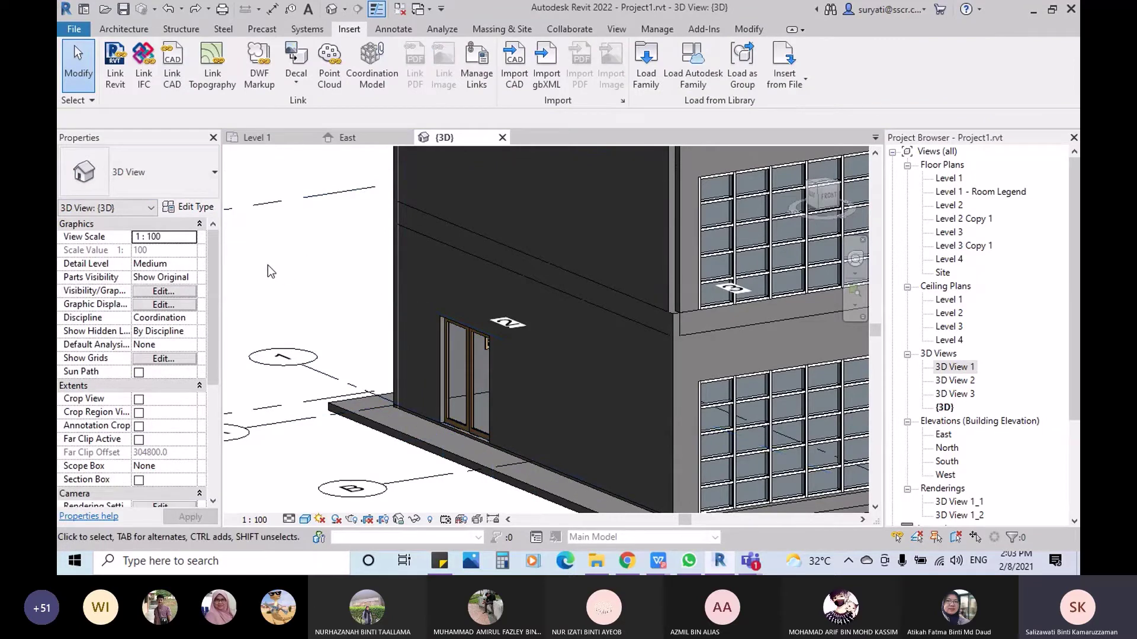
{"action": "left_click", "coordinate": [110, 29]}
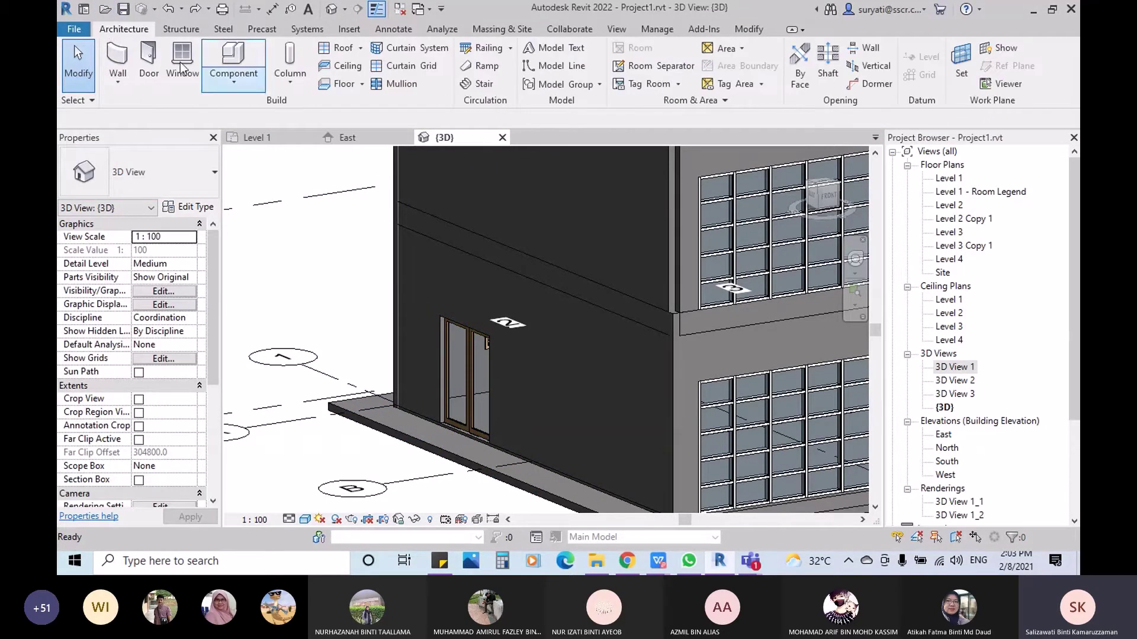
{"action": "left_click", "coordinate": [150, 62]}
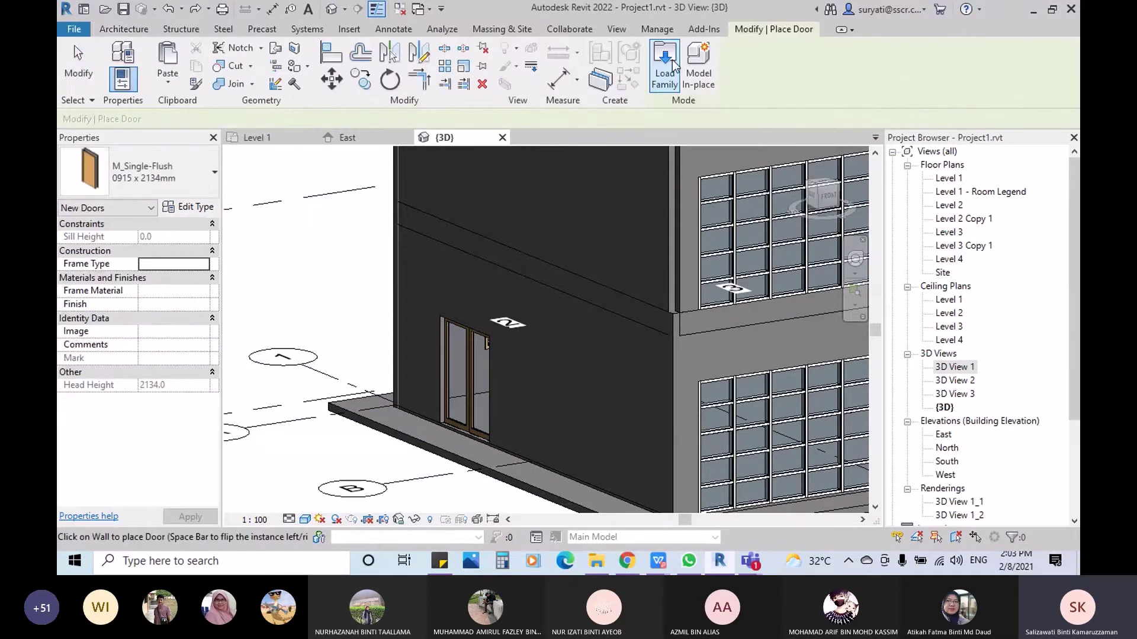
{"action": "middle_click_drag", "start_coordinate": [772, 455], "coordinate": [625, 444]}
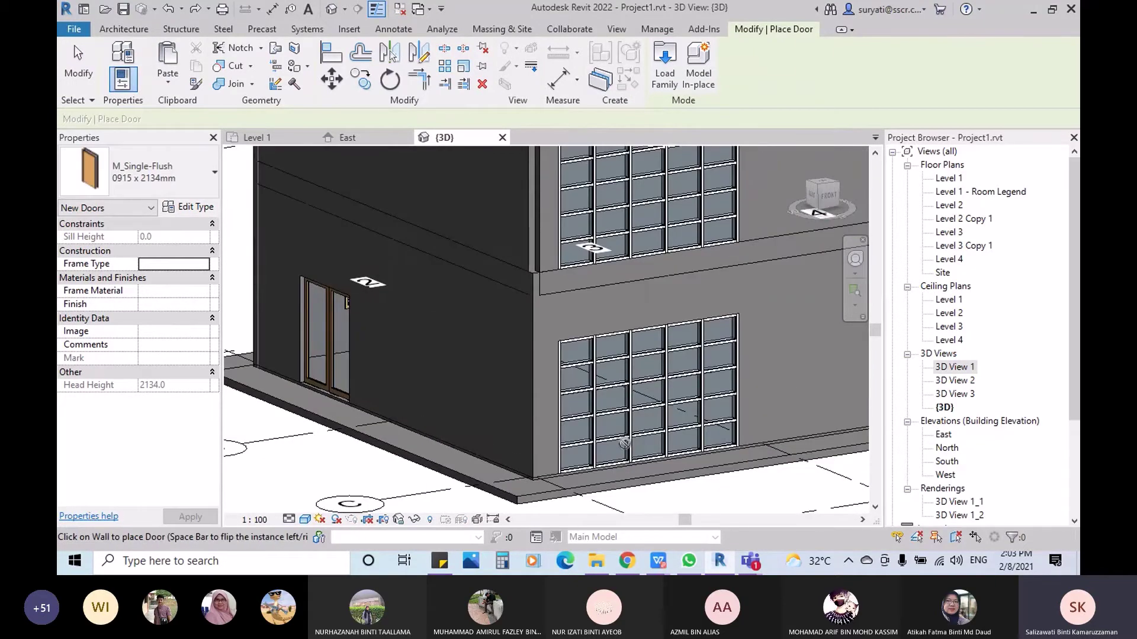
{"action": "key", "text": "Escape"}
{"action": "key", "text": "Escape"}
Step: Inspect the ground-floor Storefront curtain wall's type properties and the options available for its Curtain Panel parameter
{"action": "scroll", "coordinate": [624, 464], "scroll_direction": "up", "scroll_amount": 3}
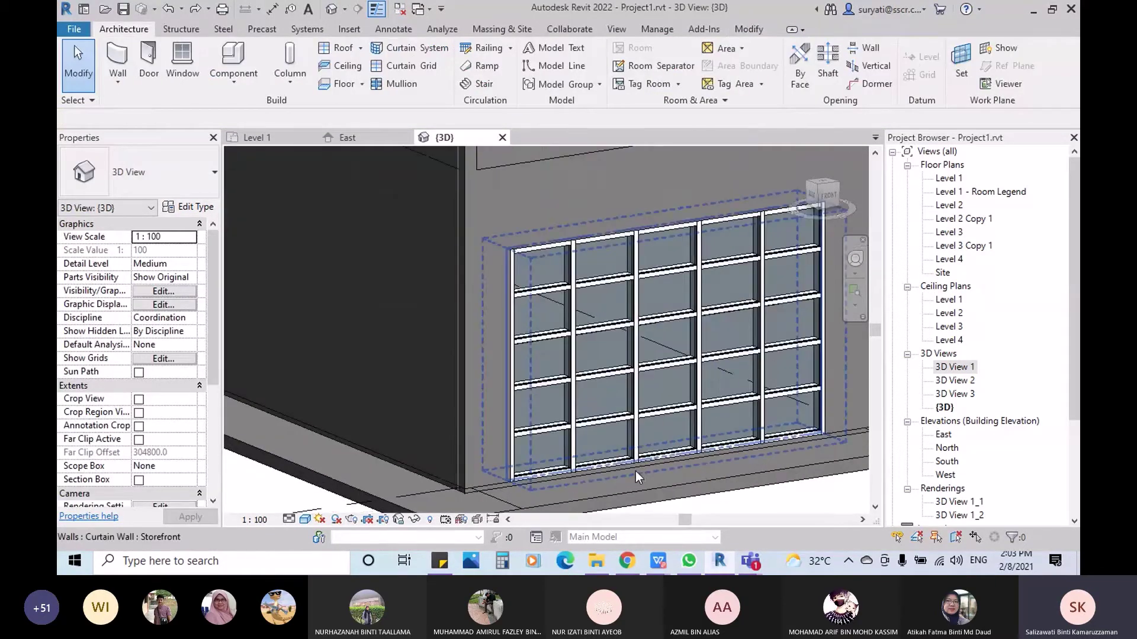
{"action": "left_click", "coordinate": [636, 473]}
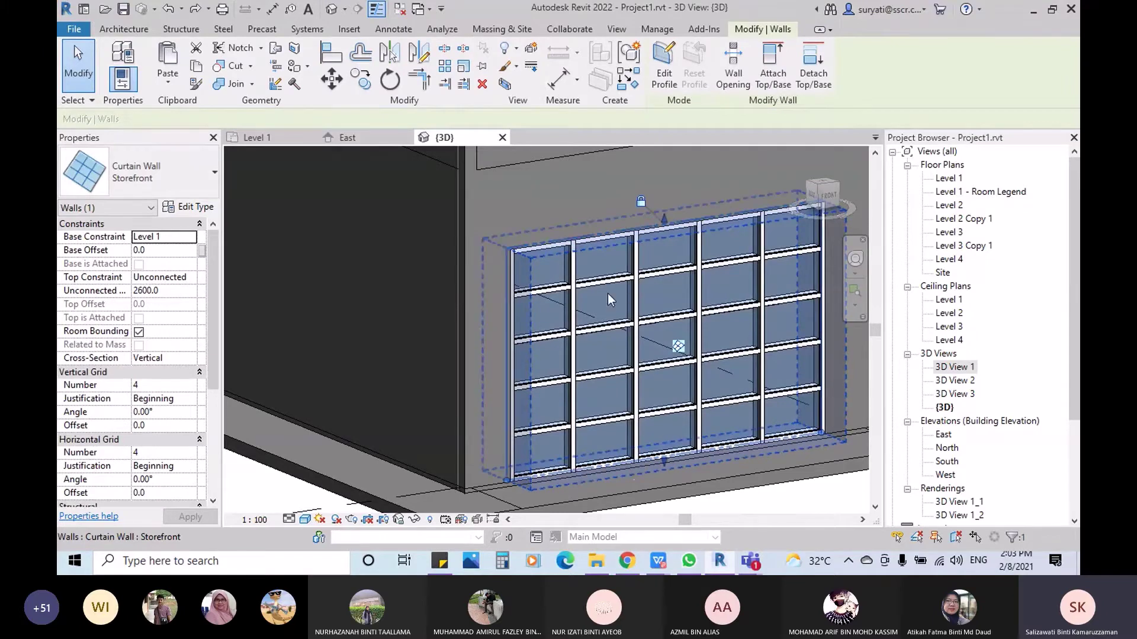
{"action": "left_click", "coordinate": [201, 210]}
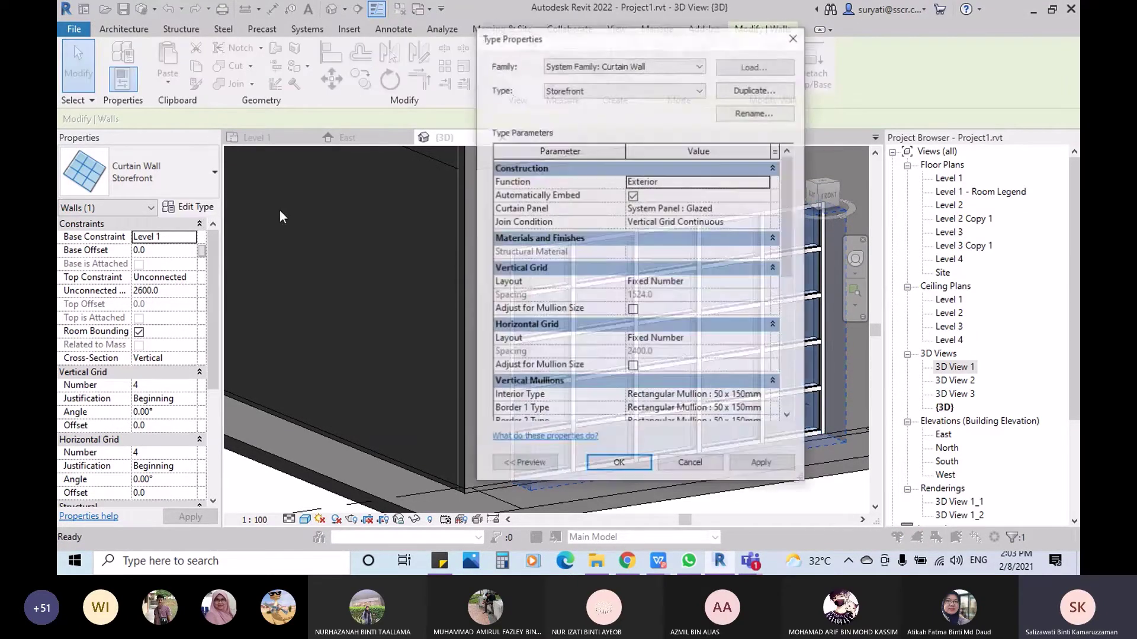
{"action": "left_click", "coordinate": [650, 210]}
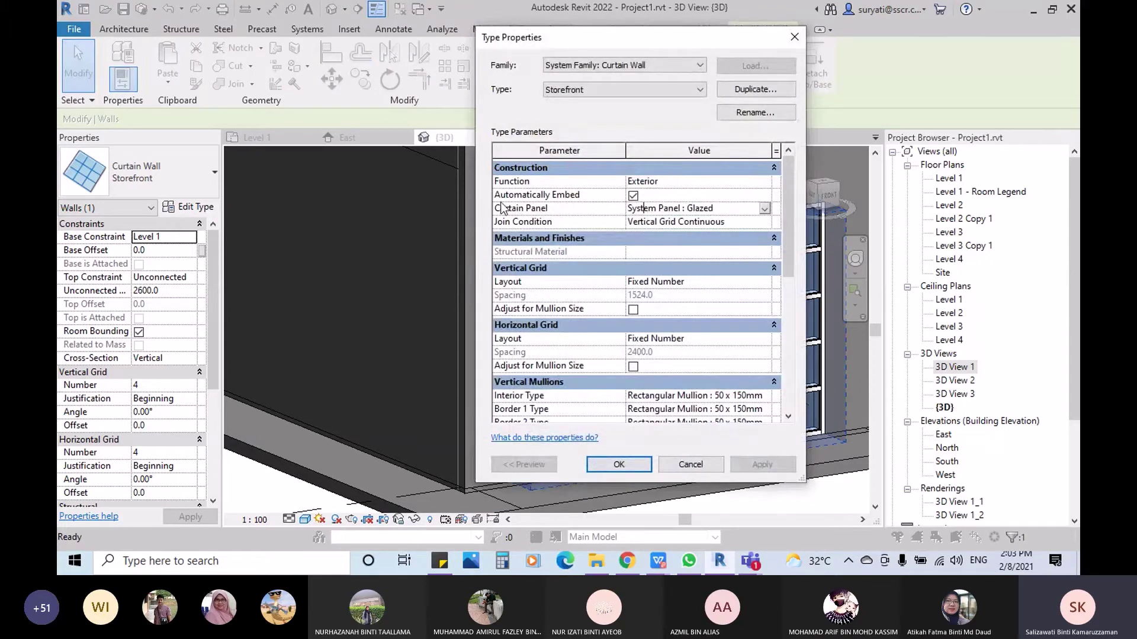
{"action": "left_click", "coordinate": [764, 209]}
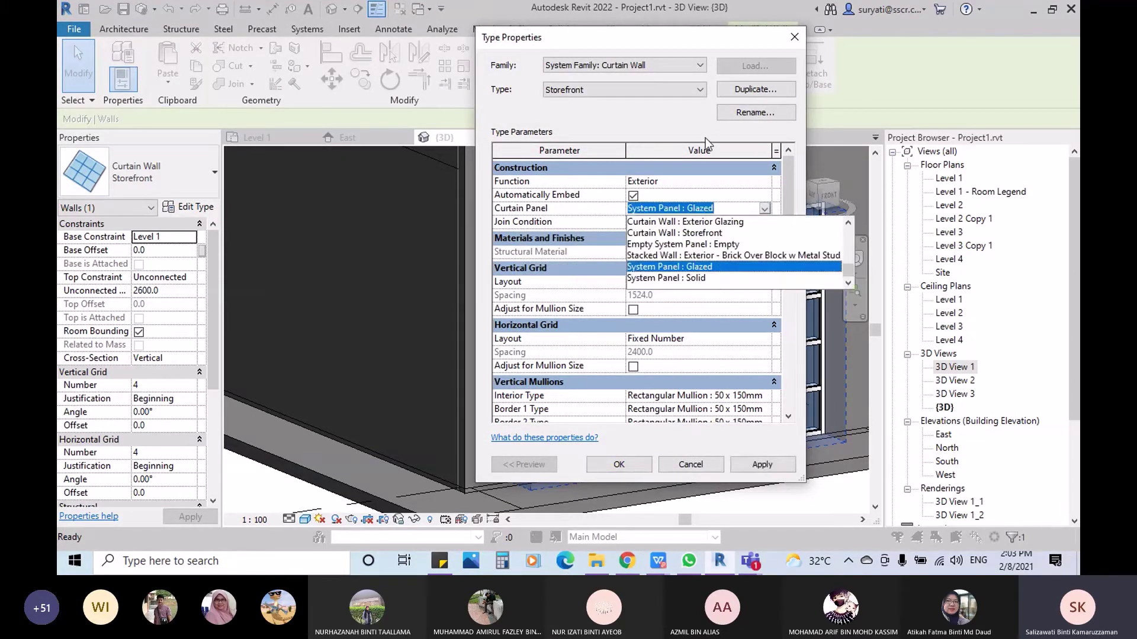
{"action": "left_click", "coordinate": [705, 138]}
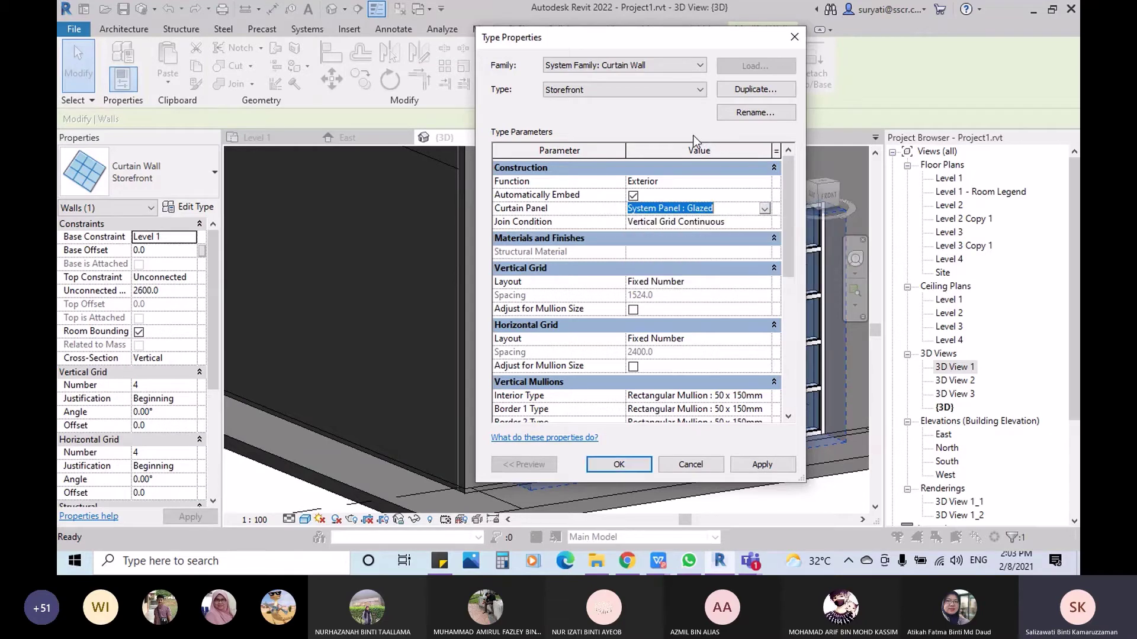
{"action": "left_click", "coordinate": [795, 36]}
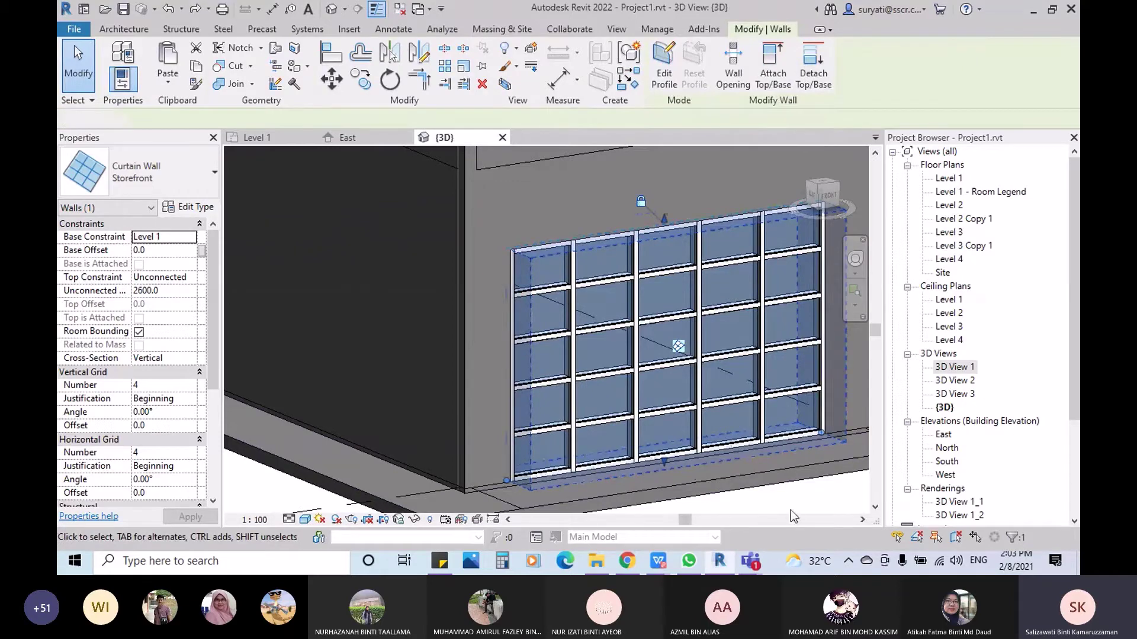
{"action": "key", "text": "Escape"}
Step: Open the double-glass door's family in the family editor for viewing and close it without saving
{"action": "middle_click_drag", "start_coordinate": [445, 312], "coordinate": [737, 412]}
{"action": "left_click", "coordinate": [396, 308]}
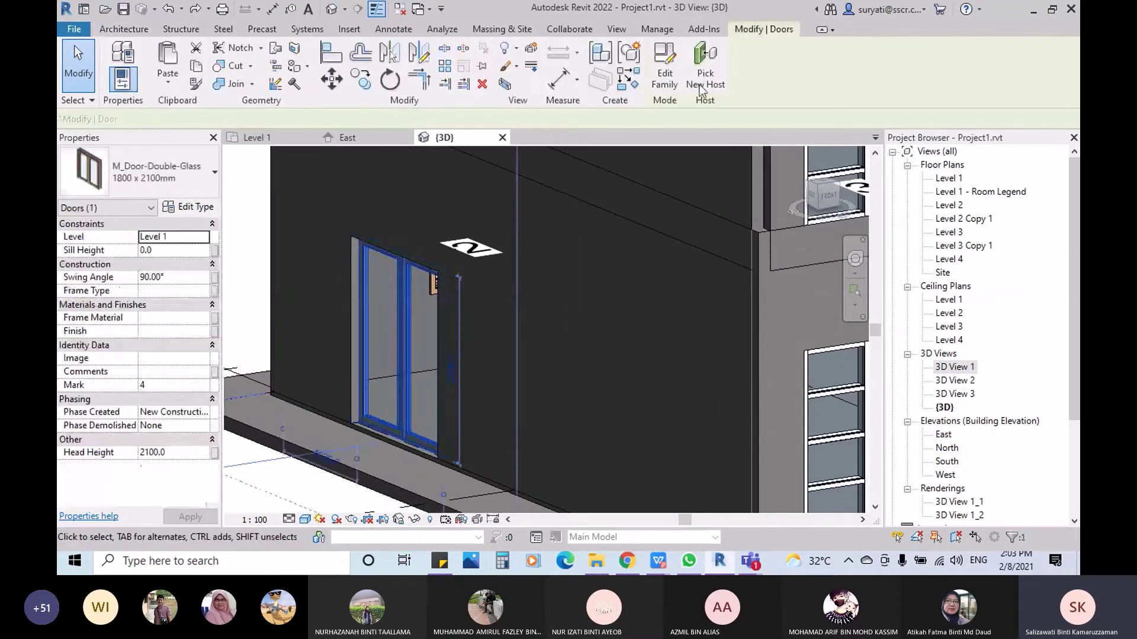
{"action": "left_click", "coordinate": [658, 87]}
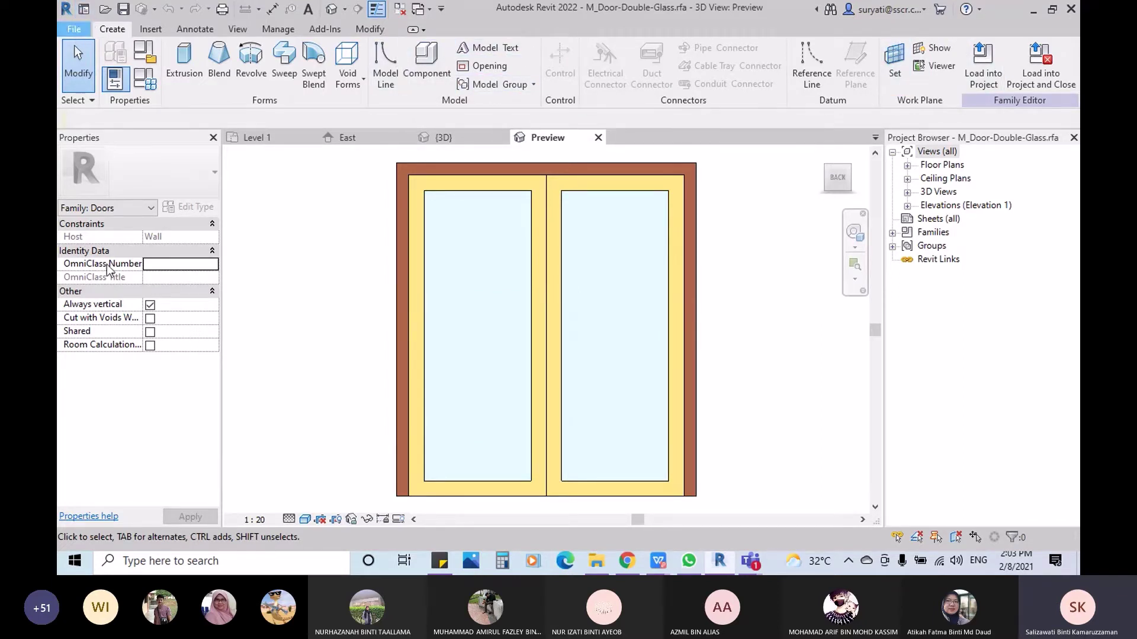
{"action": "left_click", "coordinate": [74, 29]}
{"action": "left_click", "coordinate": [88, 331]}
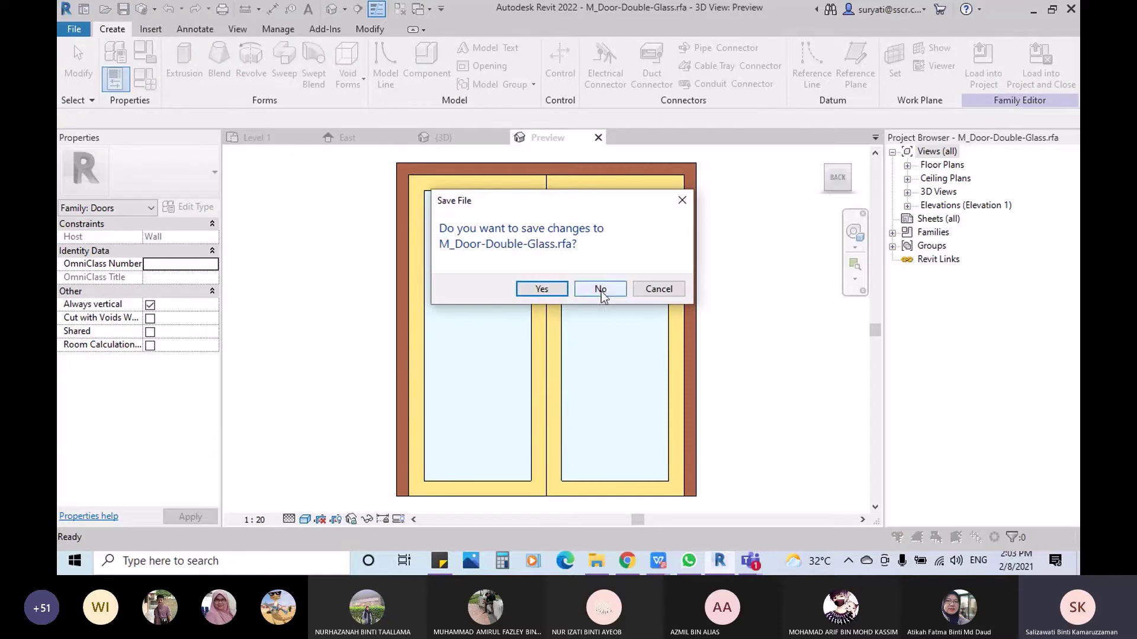
{"action": "left_click", "coordinate": [600, 289]}
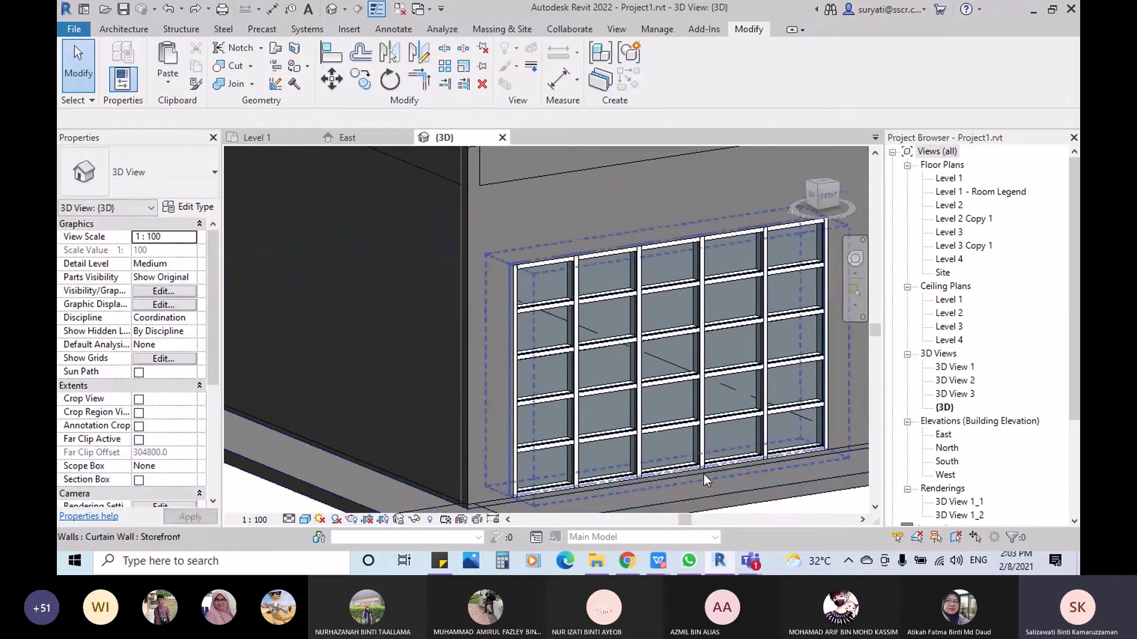
{"action": "left_click", "coordinate": [703, 474]}
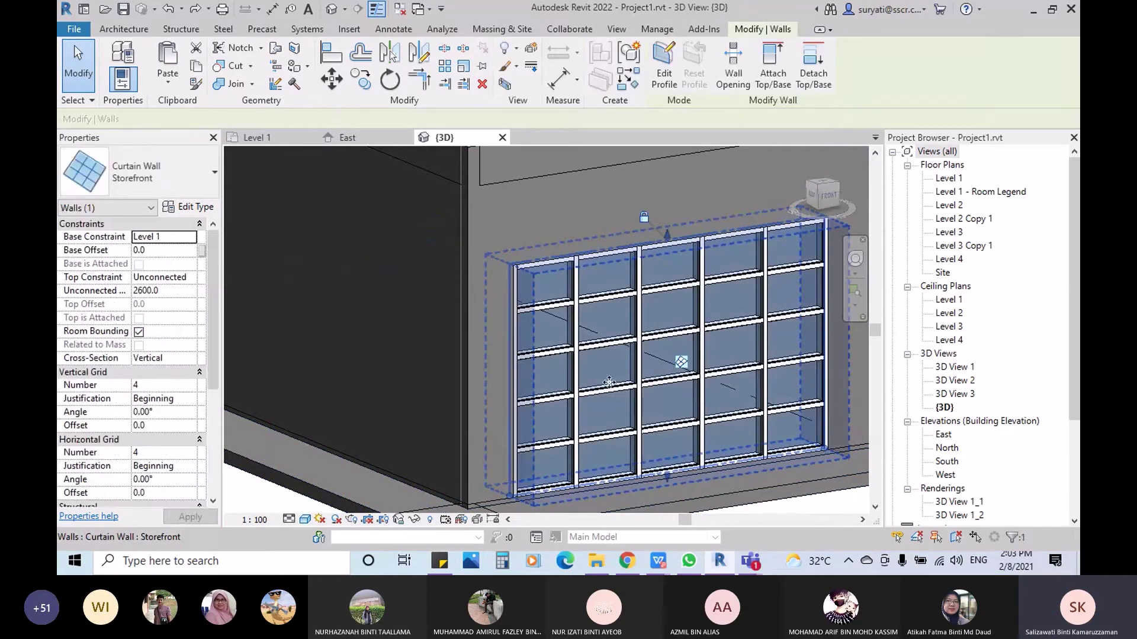
{"action": "scroll", "coordinate": [609, 383], "scroll_direction": "down", "scroll_amount": 1}
{"action": "middle_click_drag", "start_coordinate": [607, 370], "coordinate": [583, 345]}
{"action": "left_click", "coordinate": [716, 487]}
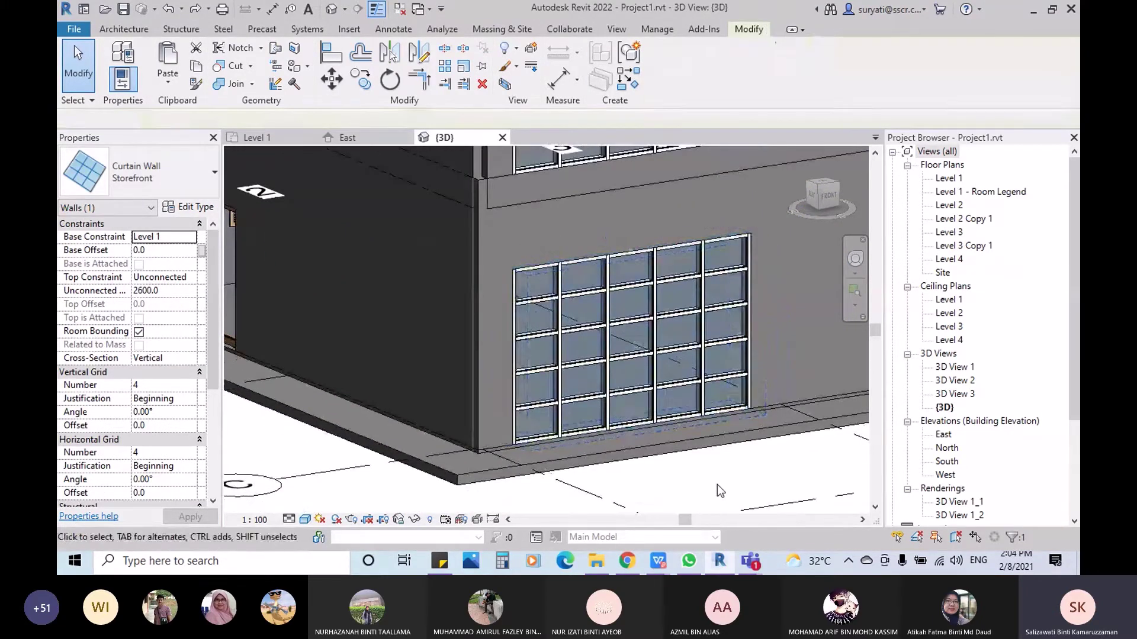
{"action": "left_click", "coordinate": [75, 30]}
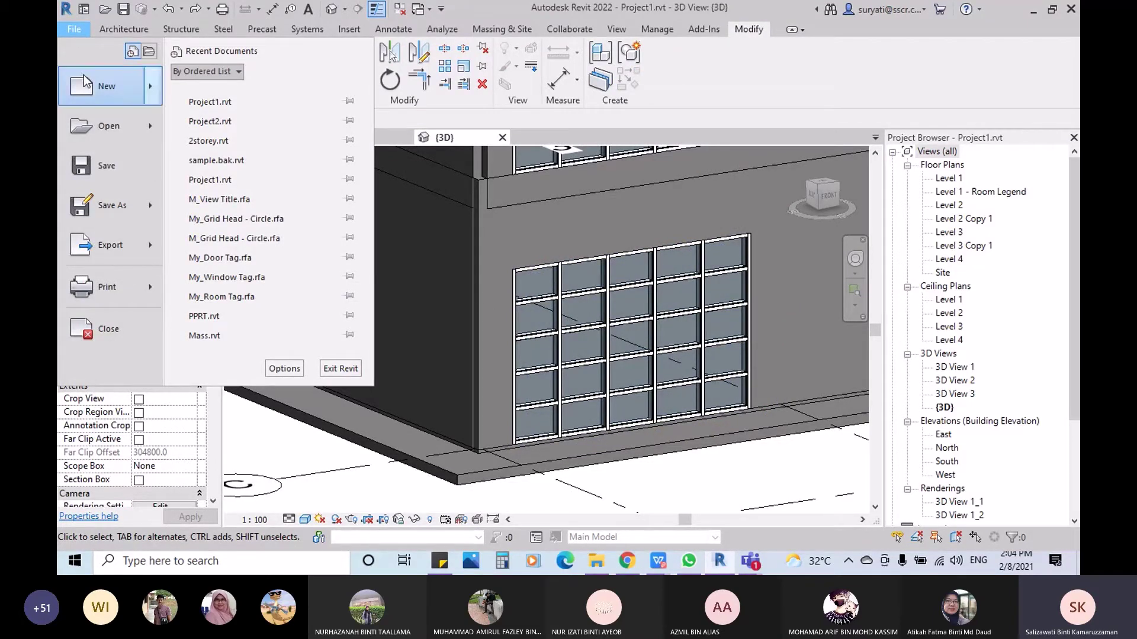
{"action": "mouse_move", "coordinate": [155, 94]}
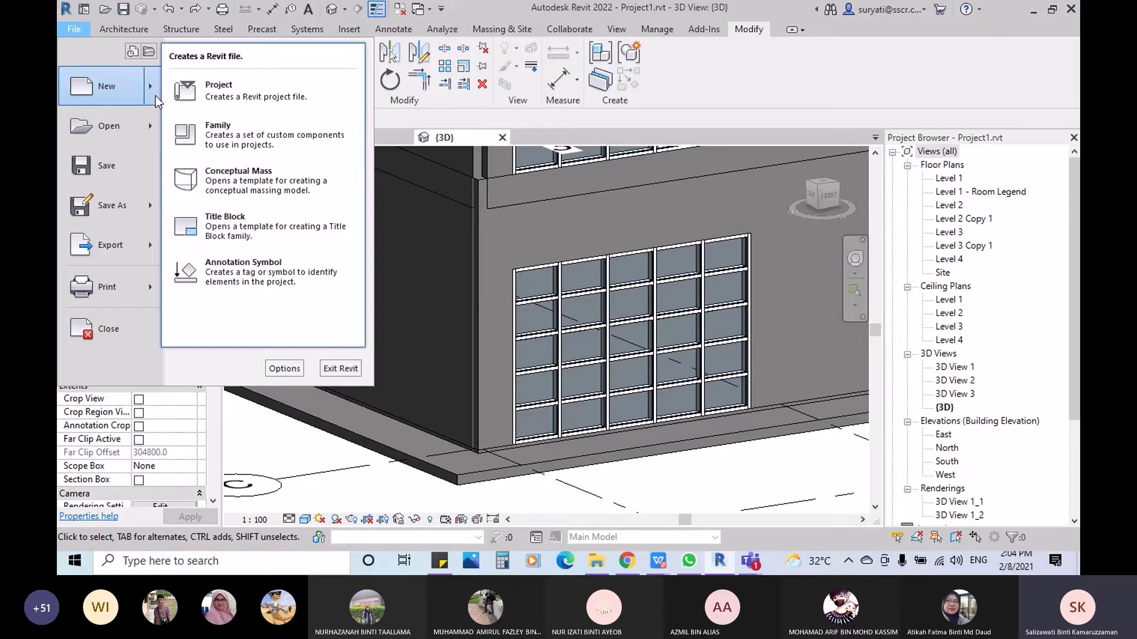
{"action": "key", "text": "Escape"}
{"action": "key", "text": "Escape"}
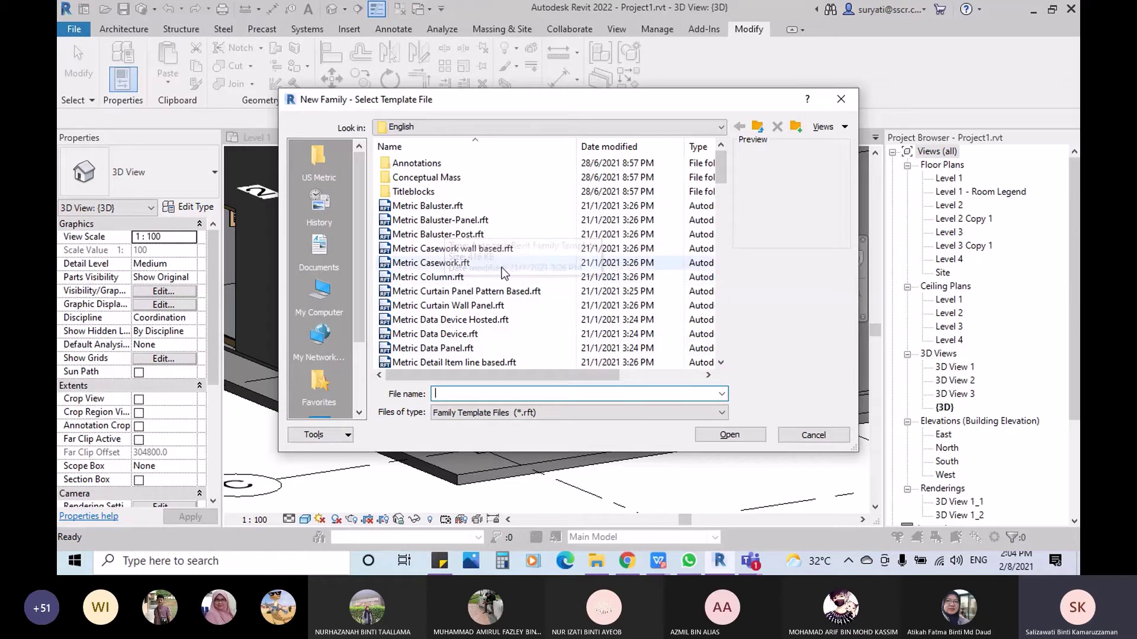
{"action": "scroll", "coordinate": [474, 320], "scroll_direction": "down", "scroll_amount": 7}
{"action": "scroll", "coordinate": [477, 323], "scroll_direction": "down", "scroll_amount": 15}
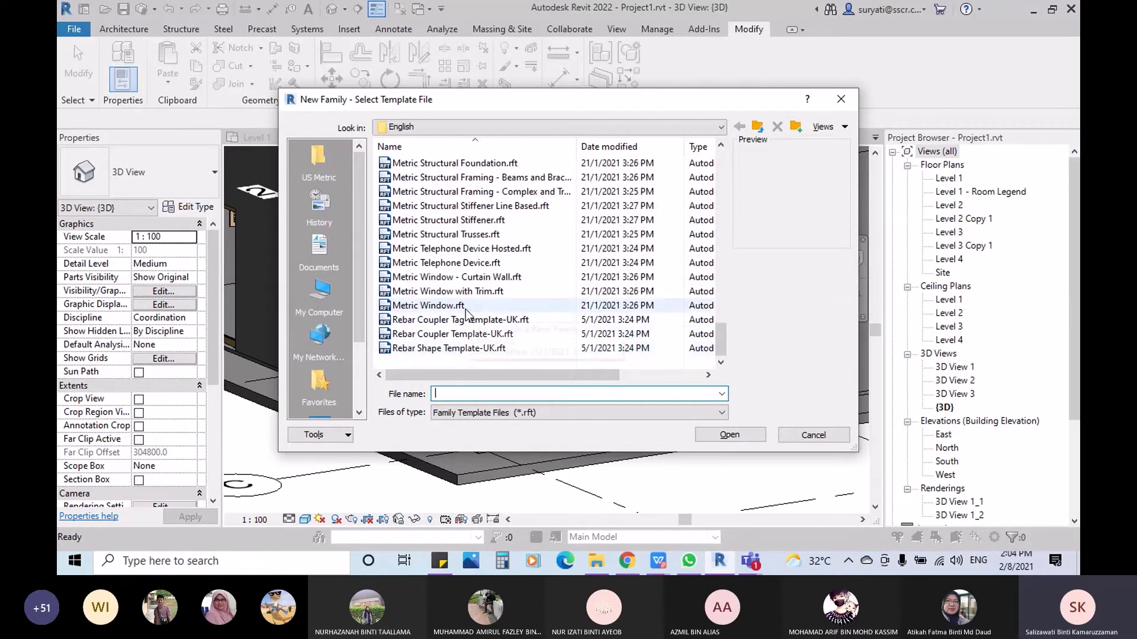
{"action": "left_click", "coordinate": [465, 307]}
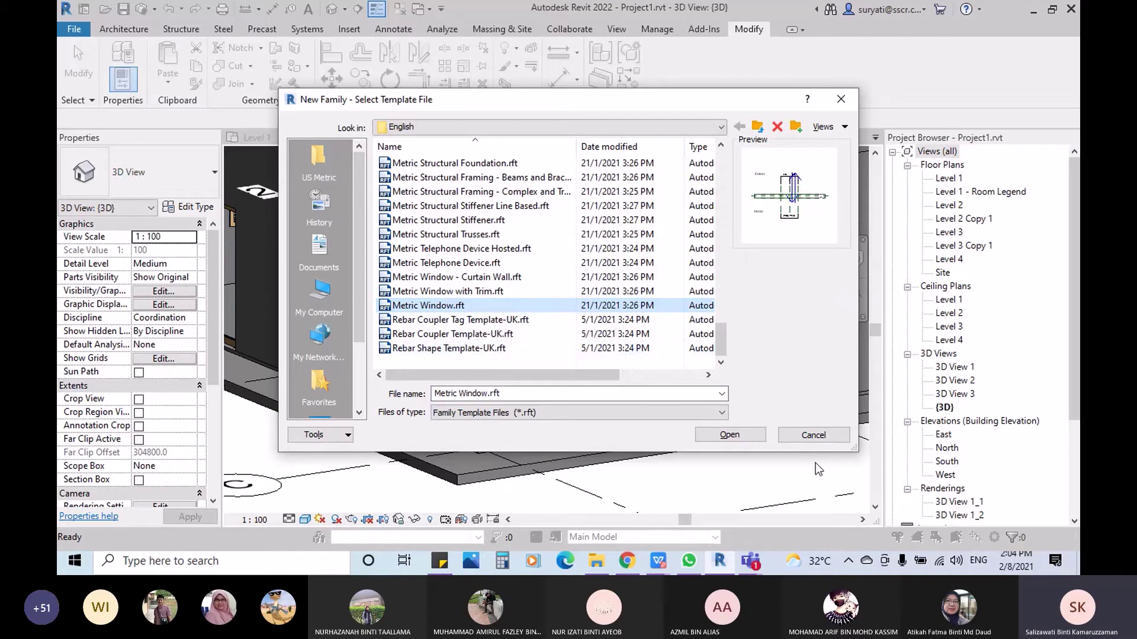
{"action": "left_click", "coordinate": [821, 440]}
Step: Review the options for the Curtain Panel parameter in the Storefront curtain wall's type properties and close them without changes
{"action": "left_click", "coordinate": [645, 332]}
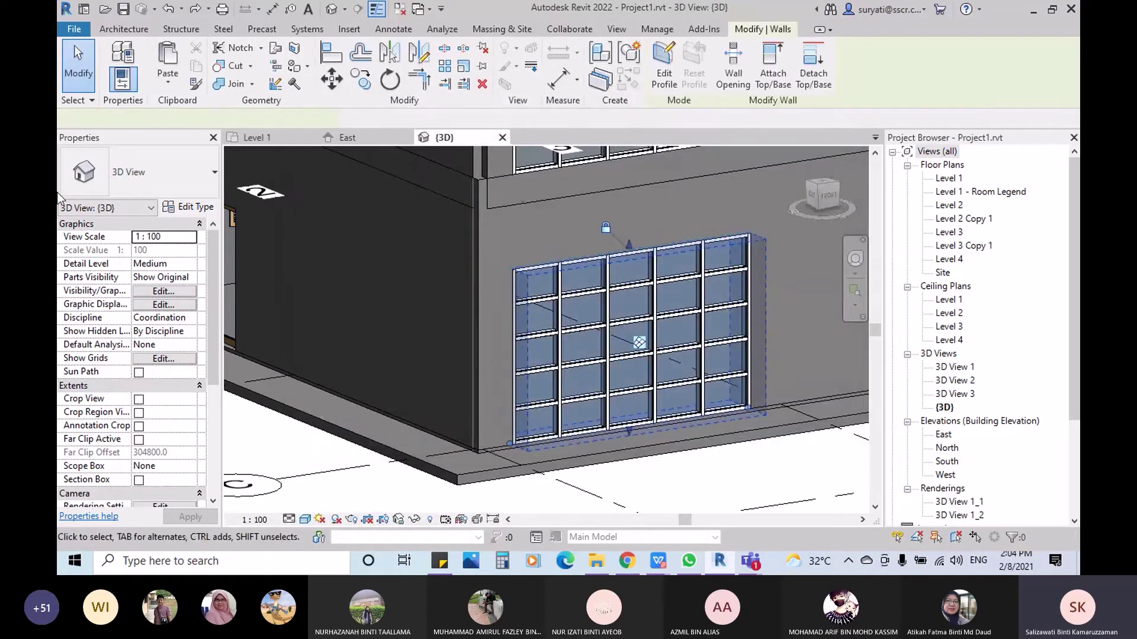
{"action": "left_click", "coordinate": [189, 207]}
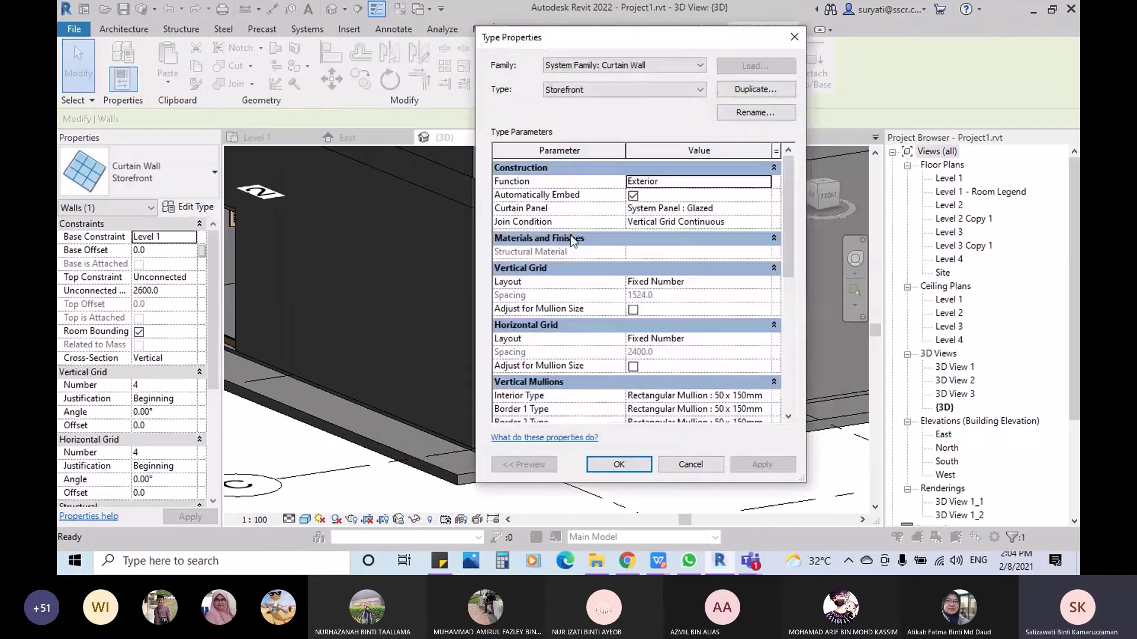
{"action": "left_click", "coordinate": [768, 209]}
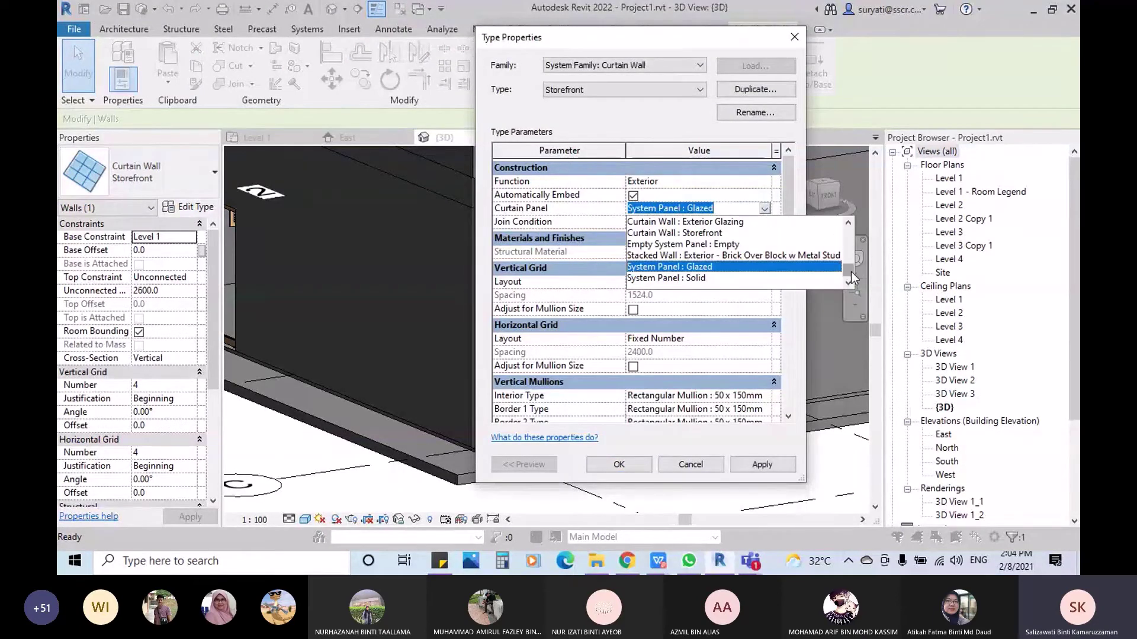
{"action": "left_click_drag", "start_coordinate": [849, 274], "coordinate": [850, 221]}
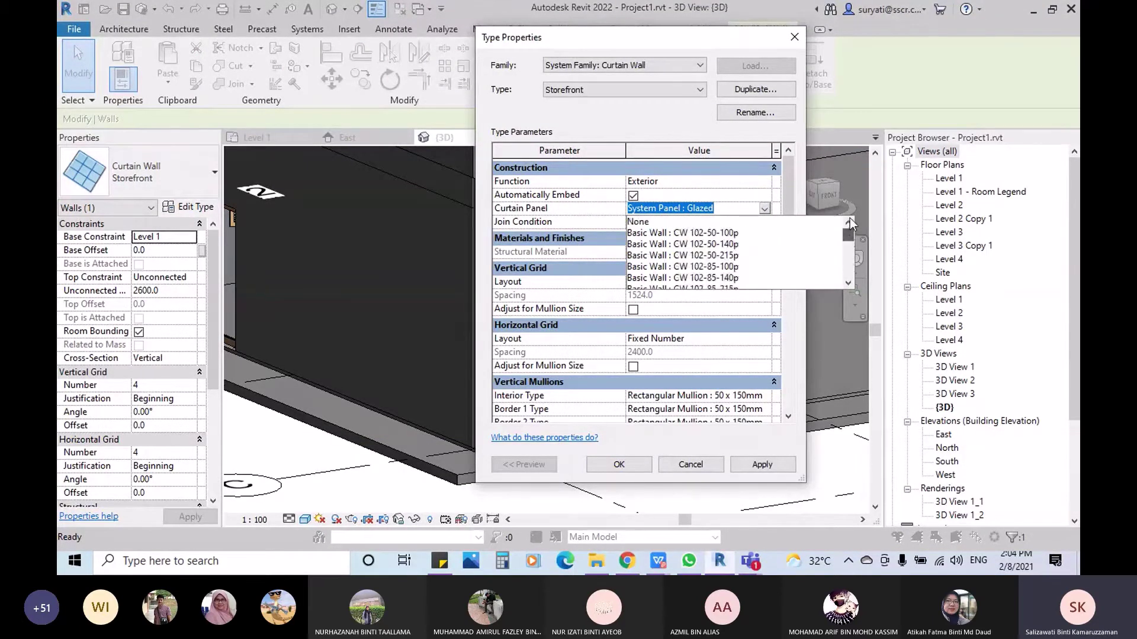
{"action": "left_click", "coordinate": [532, 214]}
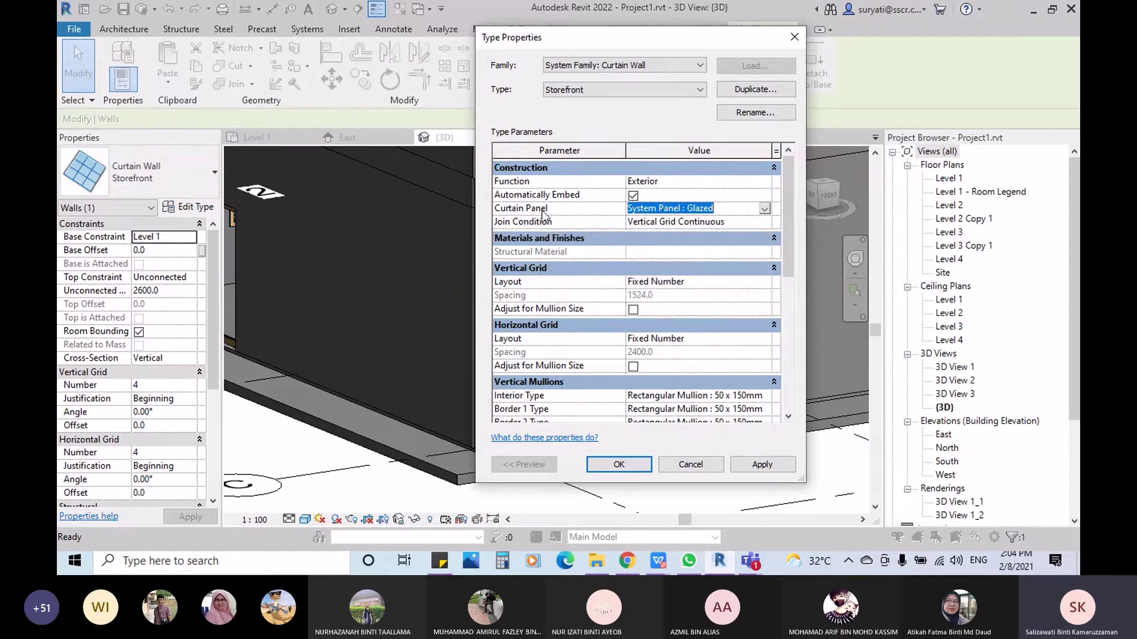
{"action": "left_click", "coordinate": [712, 469]}
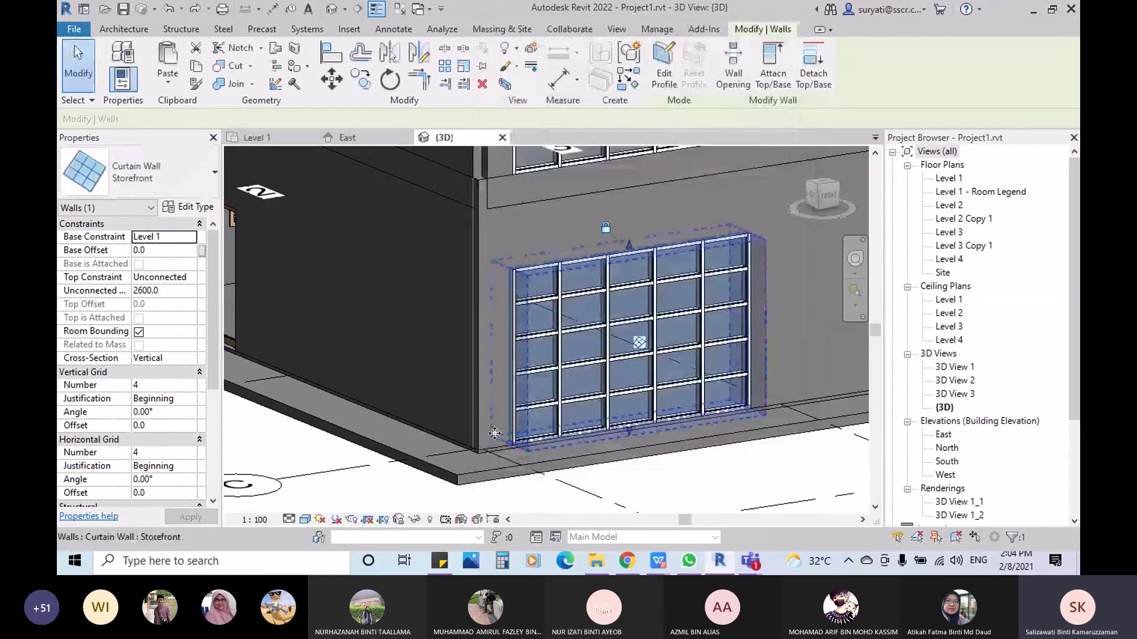
{"action": "key", "text": "Escape"}
Step: Create a new family from the Metric Curtain Wall Panel.rft template
{"action": "left_click", "coordinate": [74, 29]}
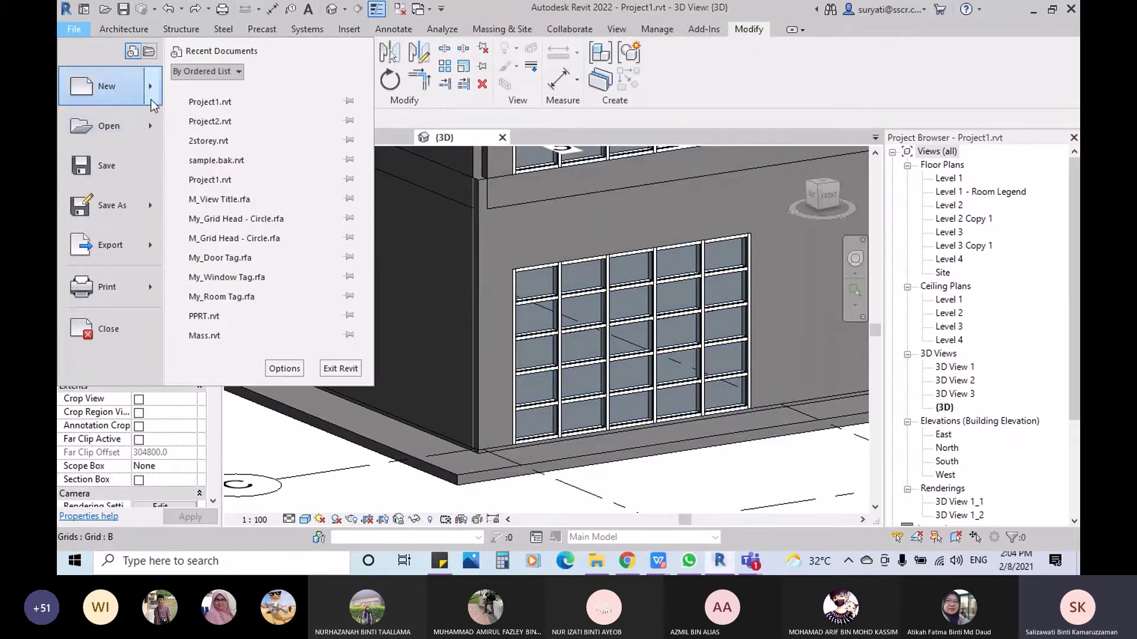
{"action": "left_click", "coordinate": [313, 139]}
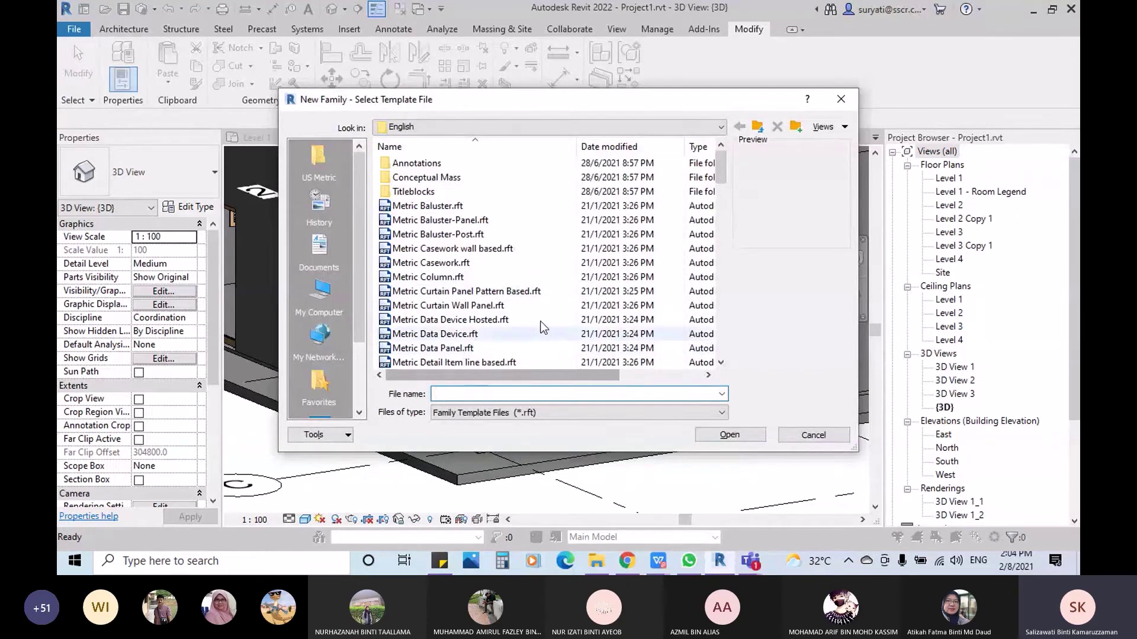
{"action": "left_click", "coordinate": [446, 306]}
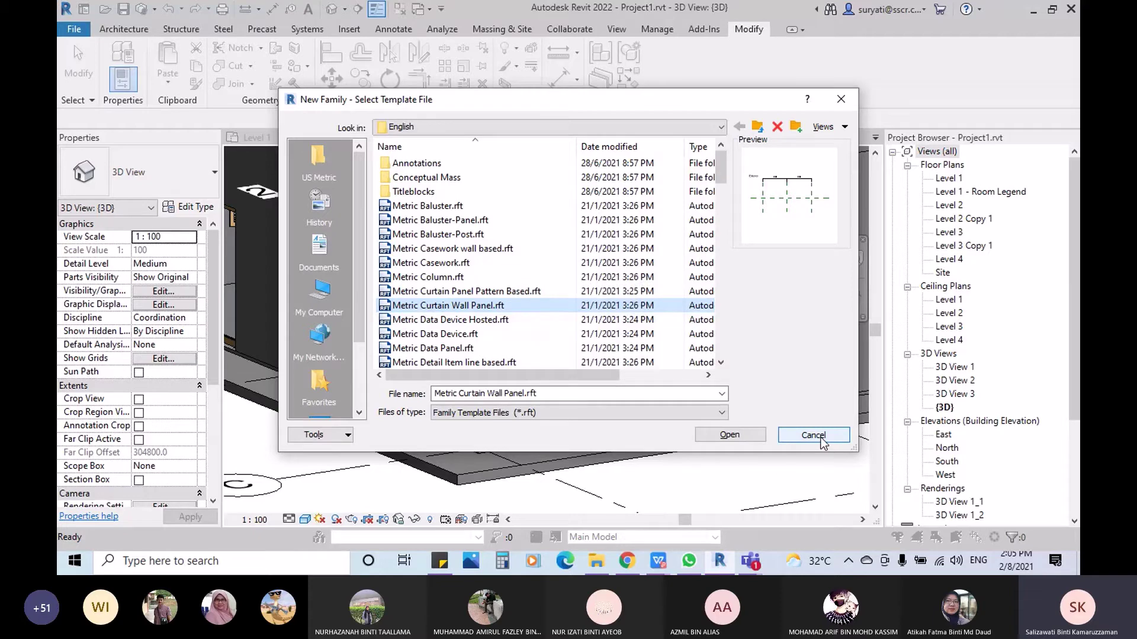
{"action": "left_click", "coordinate": [739, 440]}
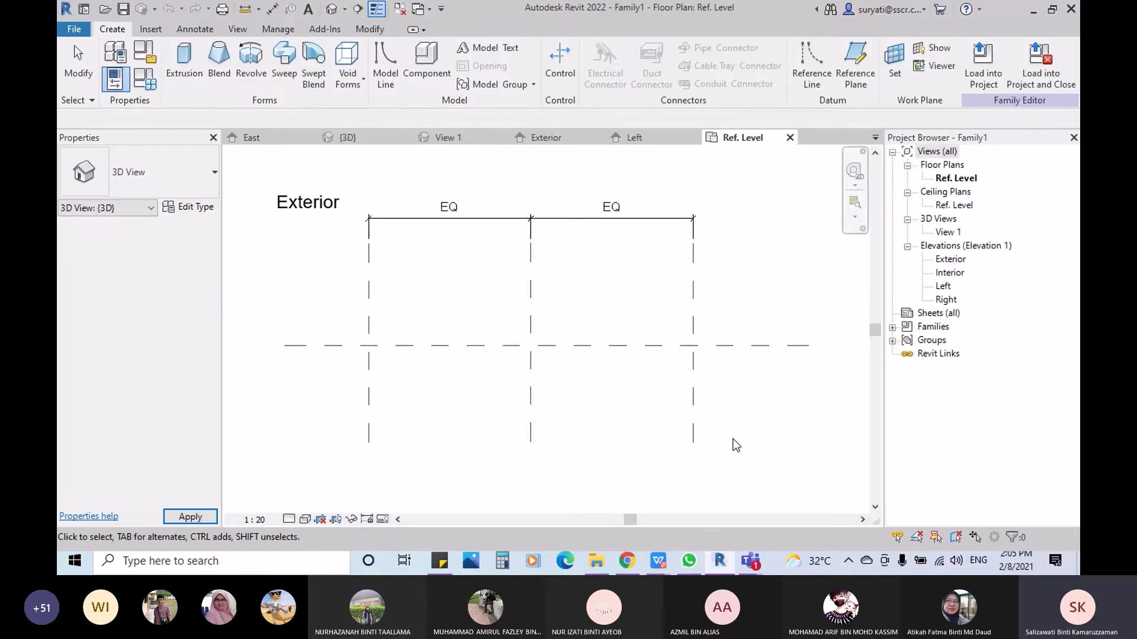
Step: Look at the new panel family in the 3D view and the Ref. Level plan, and open the Exterior elevation
{"action": "left_click", "coordinate": [332, 8]}
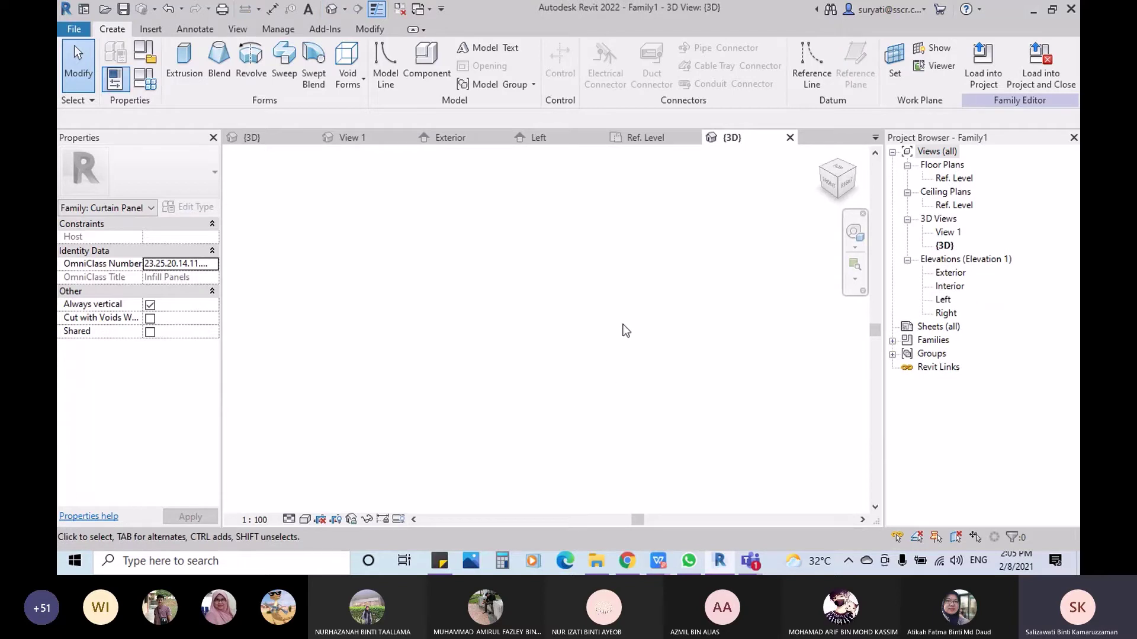
{"action": "left_click", "coordinate": [652, 139]}
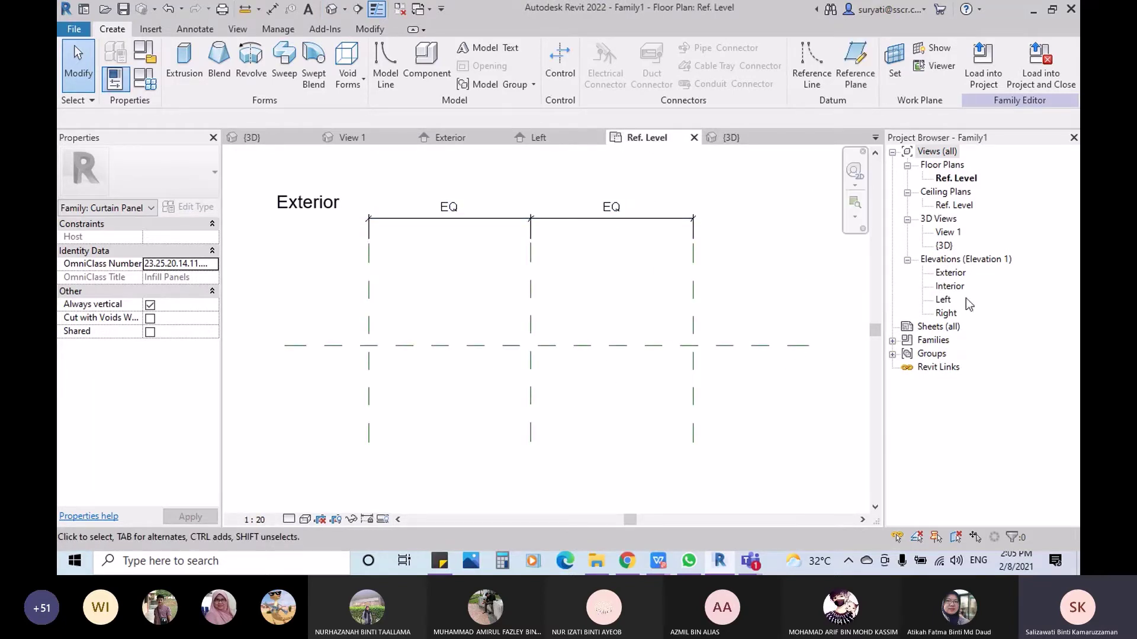
{"action": "double_click", "coordinate": [949, 272]}
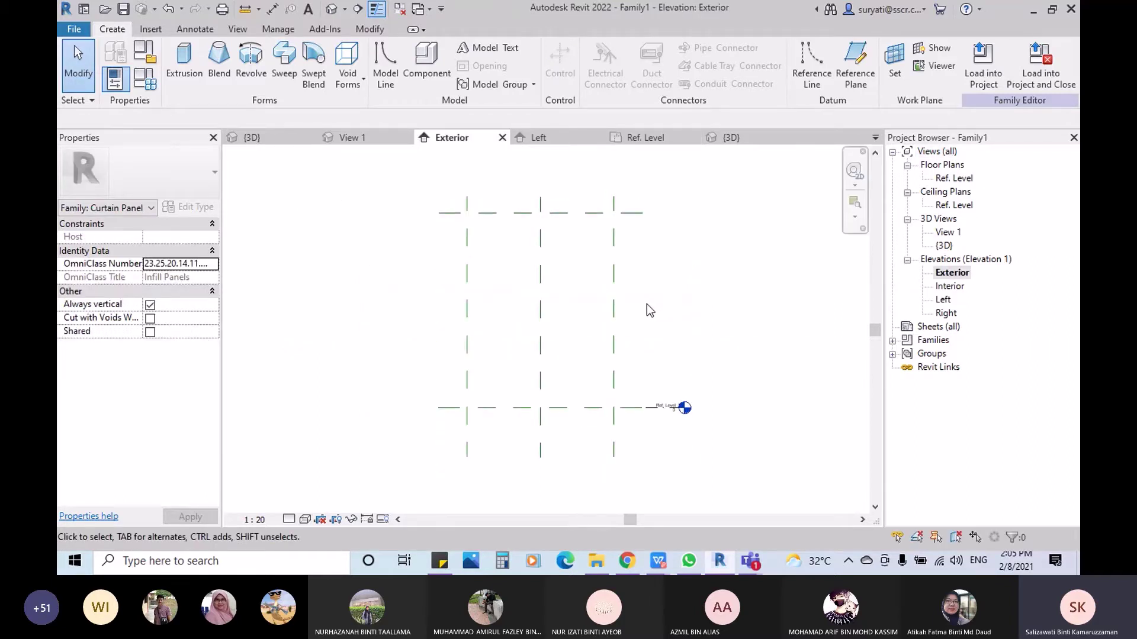
{"action": "scroll", "coordinate": [713, 342], "scroll_direction": "up", "scroll_amount": 2}
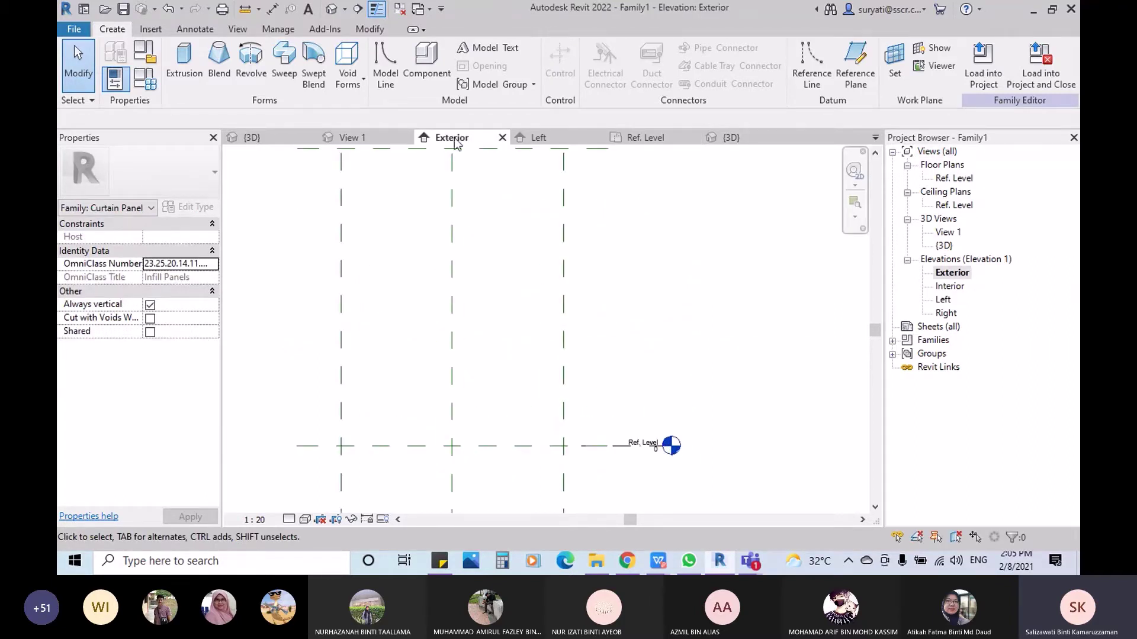
{"action": "scroll", "coordinate": [446, 312], "scroll_direction": "down", "scroll_amount": 1}
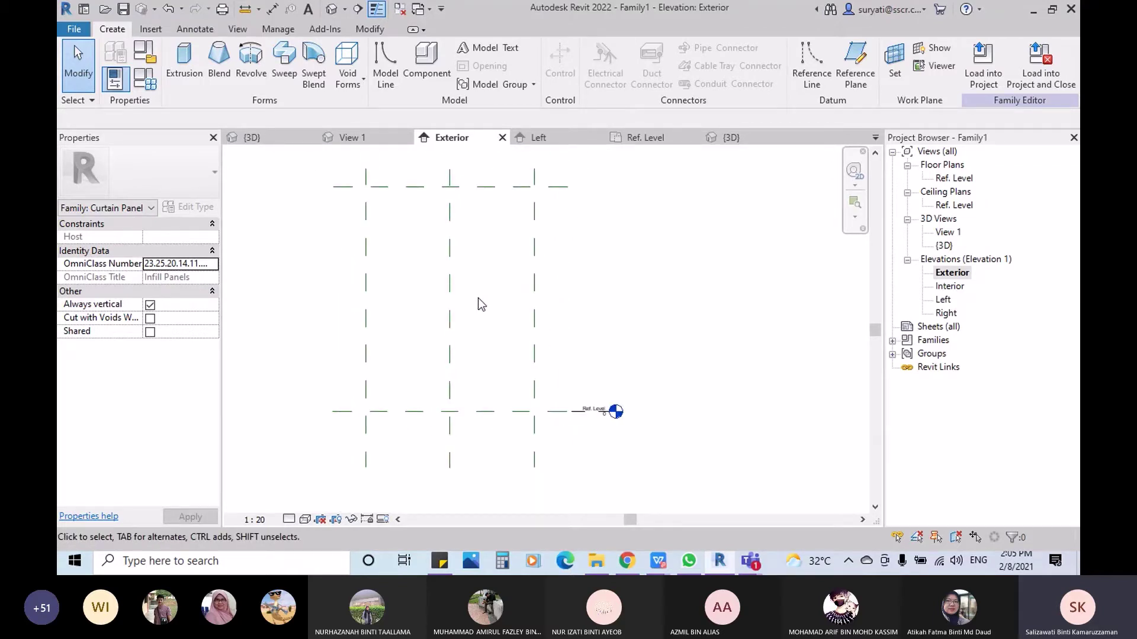
Step: Set the Left reference plane's distance from the centre reference plane to 250 mm
{"action": "left_click", "coordinate": [534, 300]}
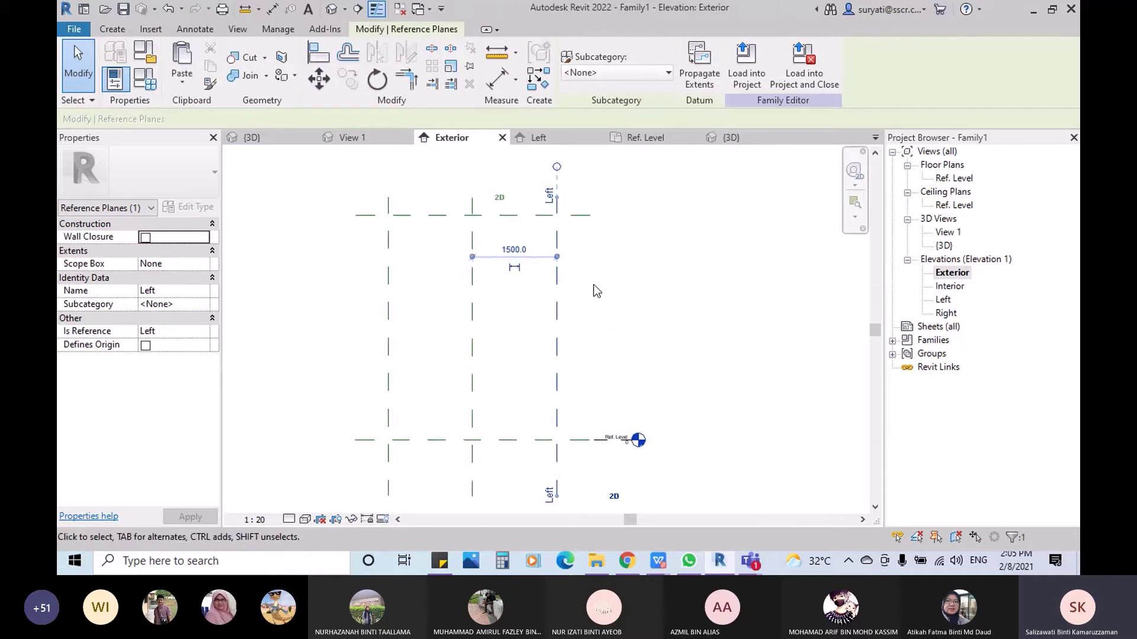
{"action": "left_click", "coordinate": [518, 251]}
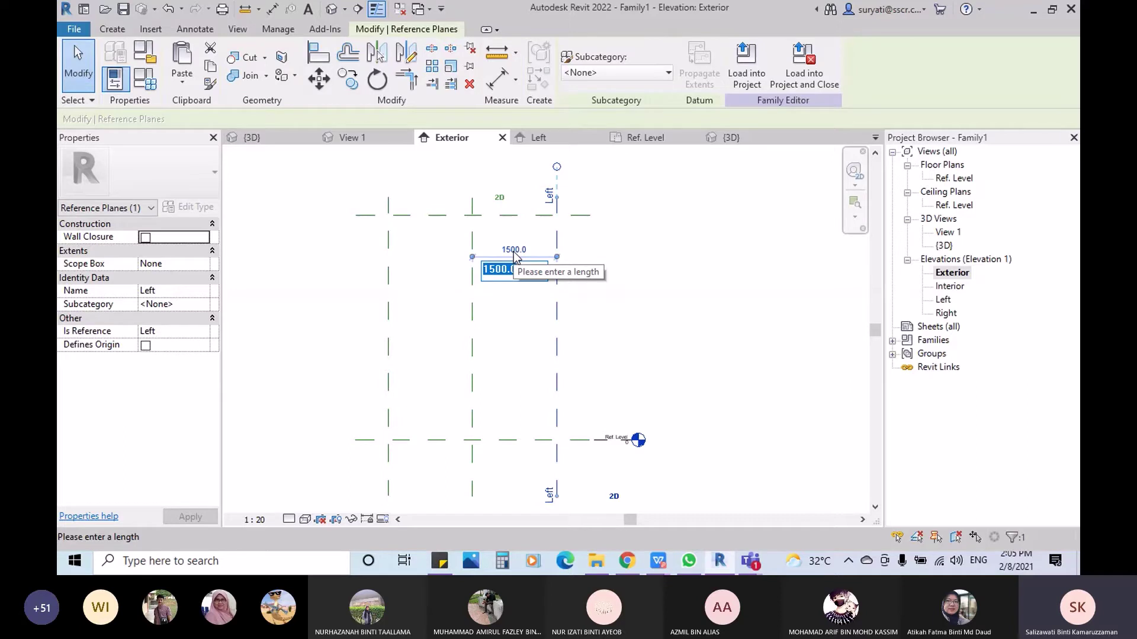
{"action": "type", "text": "250"}
{"action": "key", "text": "Return"}
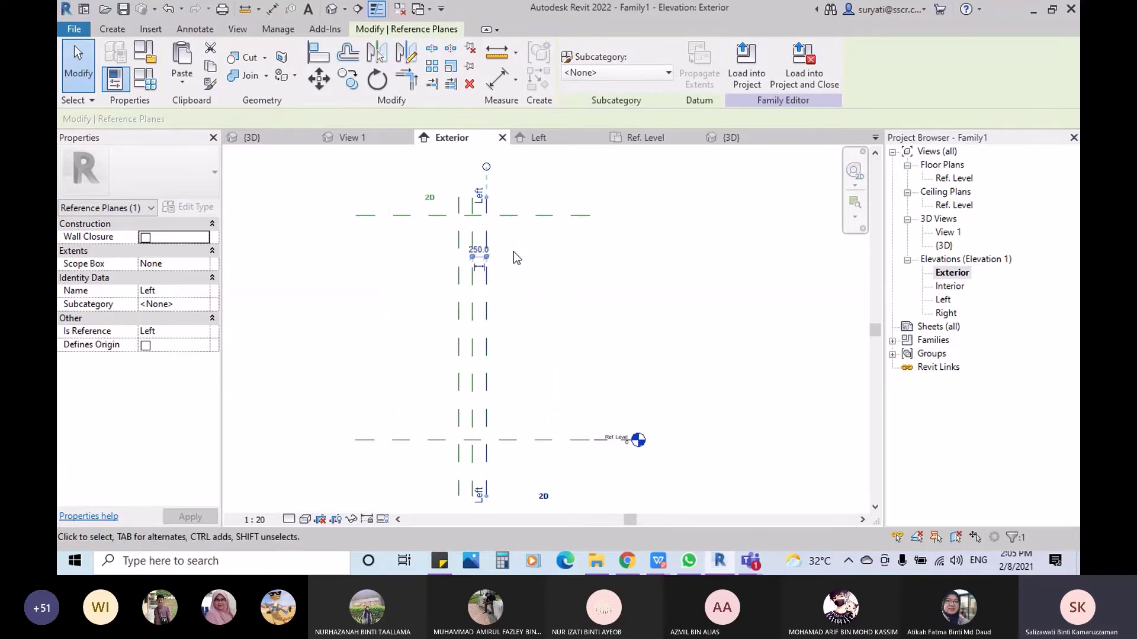
{"action": "left_click", "coordinate": [554, 320]}
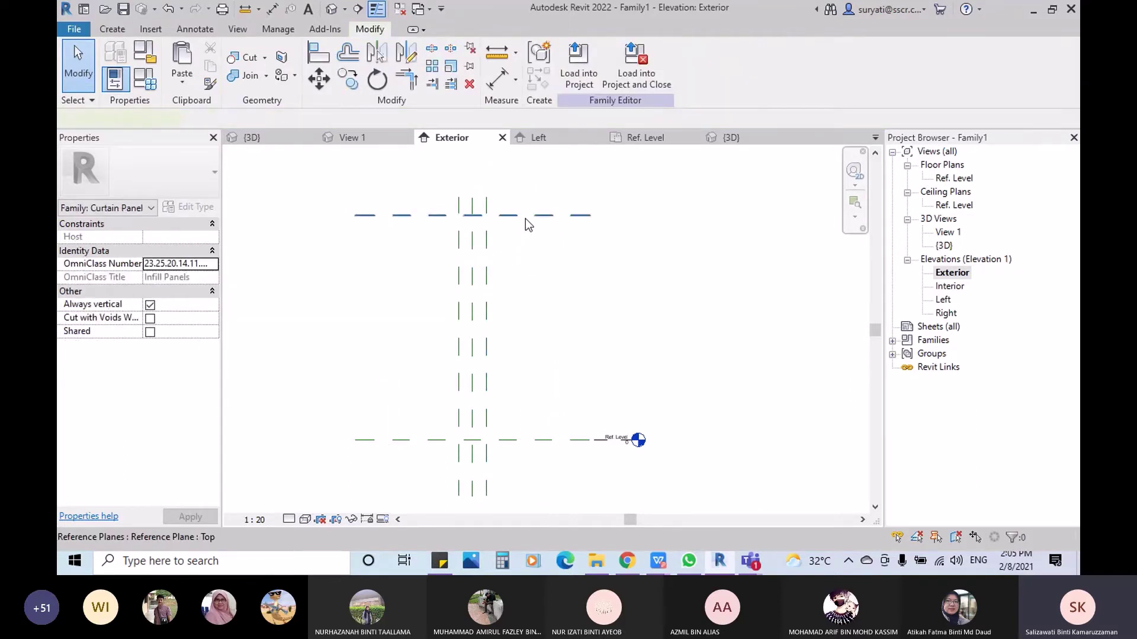
Step: Set the Top reference plane's height above the reference level to 500 mm
{"action": "left_click", "coordinate": [525, 216]}
{"action": "left_click", "coordinate": [537, 329]}
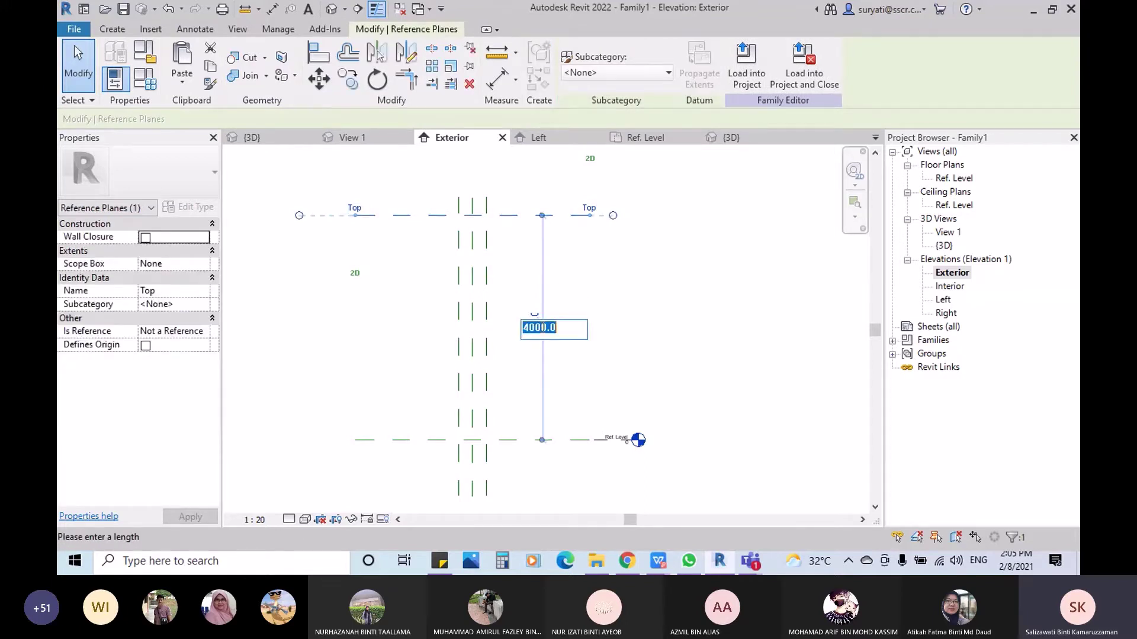
{"action": "type", "text": "500"}
{"action": "key", "text": "Return"}
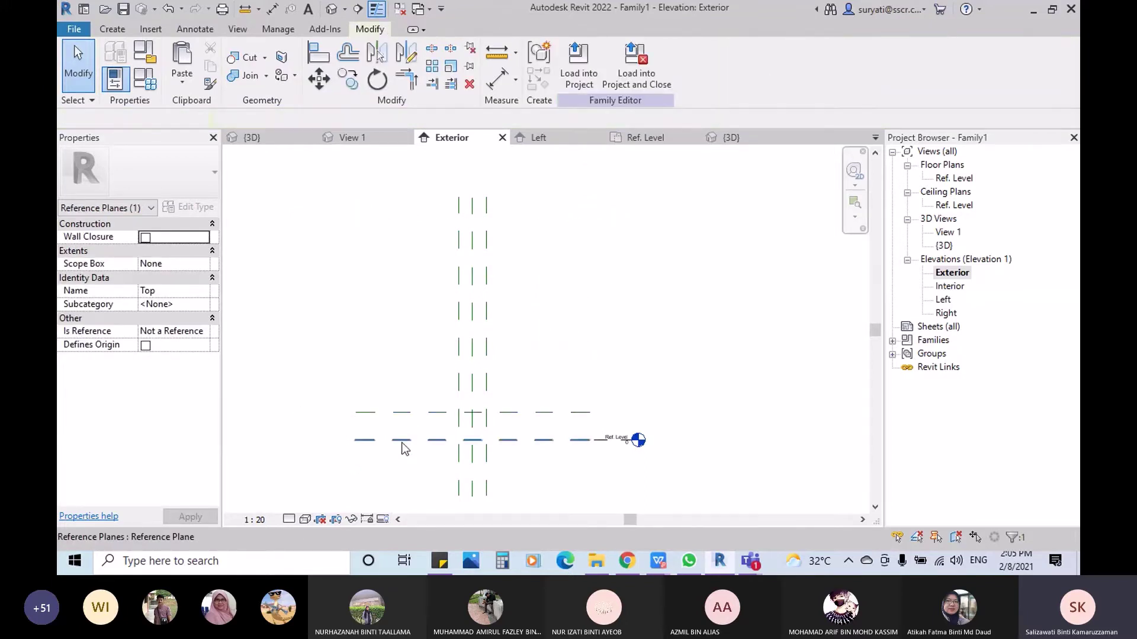
{"action": "key", "text": "Escape"}
Step: Try to shorten the upper end of the Left reference plane to just above the Top plane in the Exterior elevation
{"action": "scroll", "coordinate": [490, 452], "scroll_direction": "up", "scroll_amount": 5}
{"action": "scroll", "coordinate": [507, 399], "scroll_direction": "down", "scroll_amount": 5}
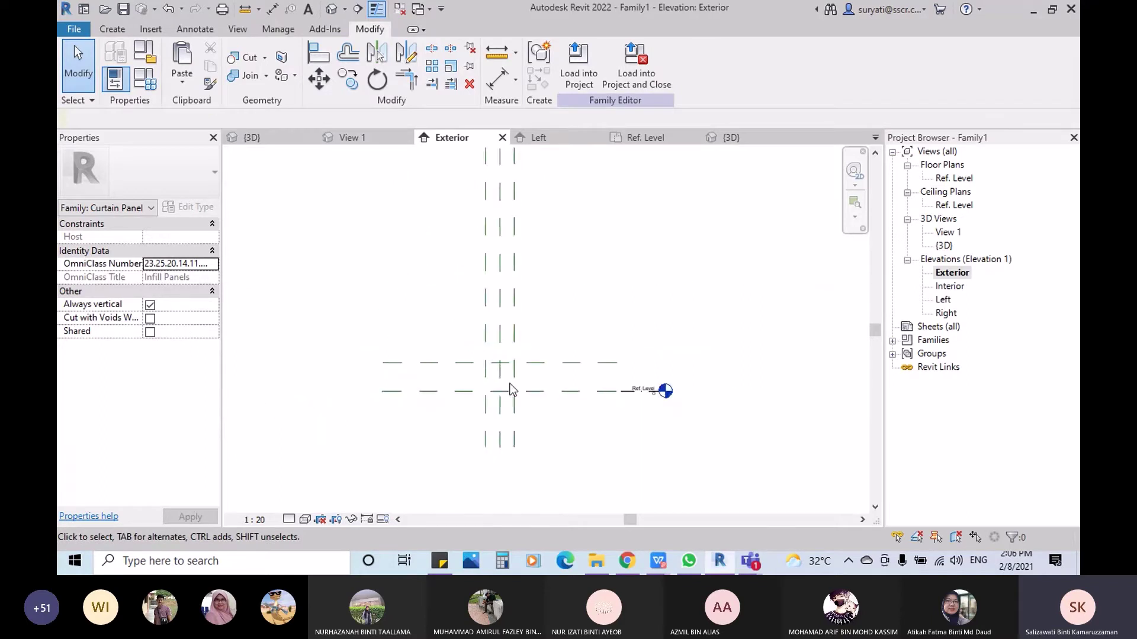
{"action": "scroll", "coordinate": [512, 391], "scroll_direction": "down", "scroll_amount": 2}
{"action": "left_click", "coordinate": [514, 288]}
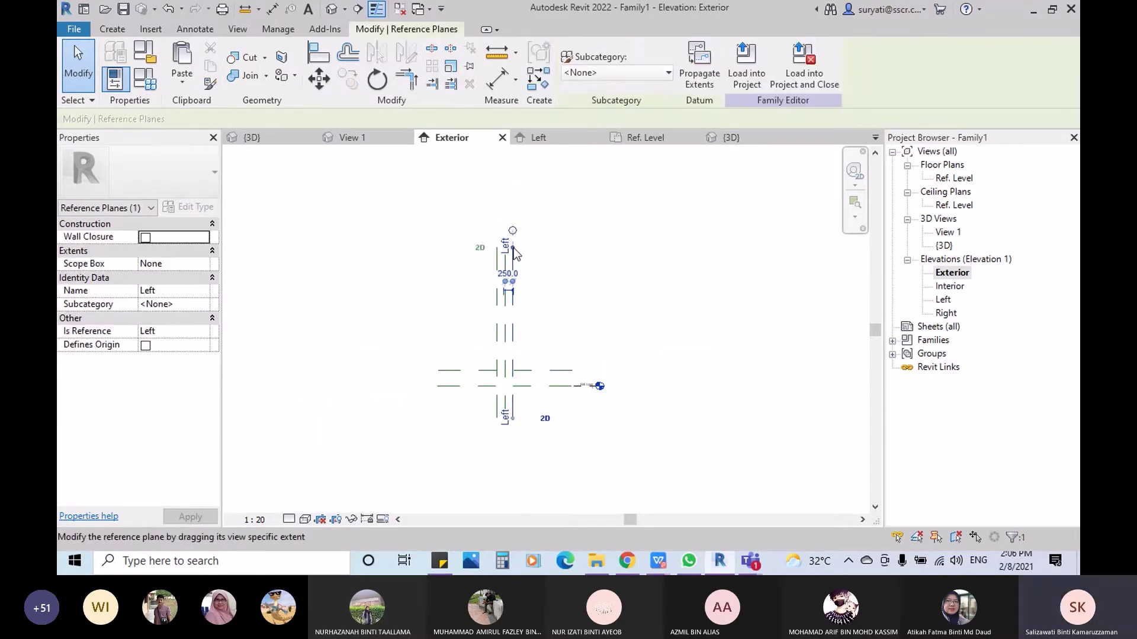
{"action": "left_click_drag", "start_coordinate": [512, 248], "coordinate": [513, 351]}
{"action": "left_click", "coordinate": [608, 306]}
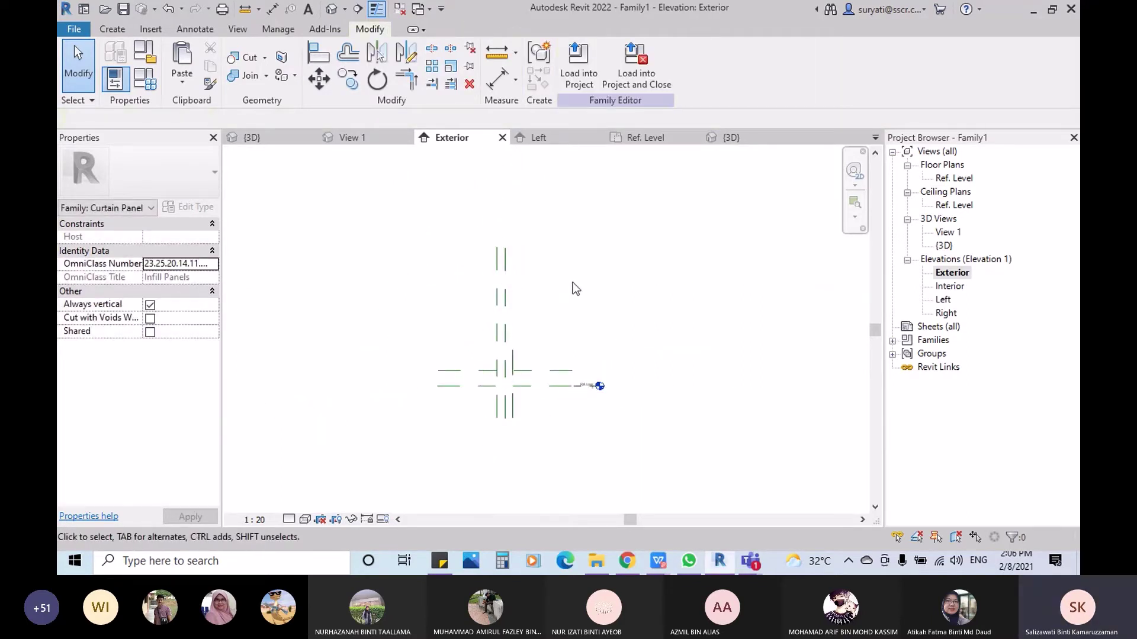
Step: Create reference planes offset 50 mm inward from the Top, Left, Right and reference level planes in the Exterior elevation
{"action": "scroll", "coordinate": [503, 373], "scroll_direction": "up", "scroll_amount": 4}
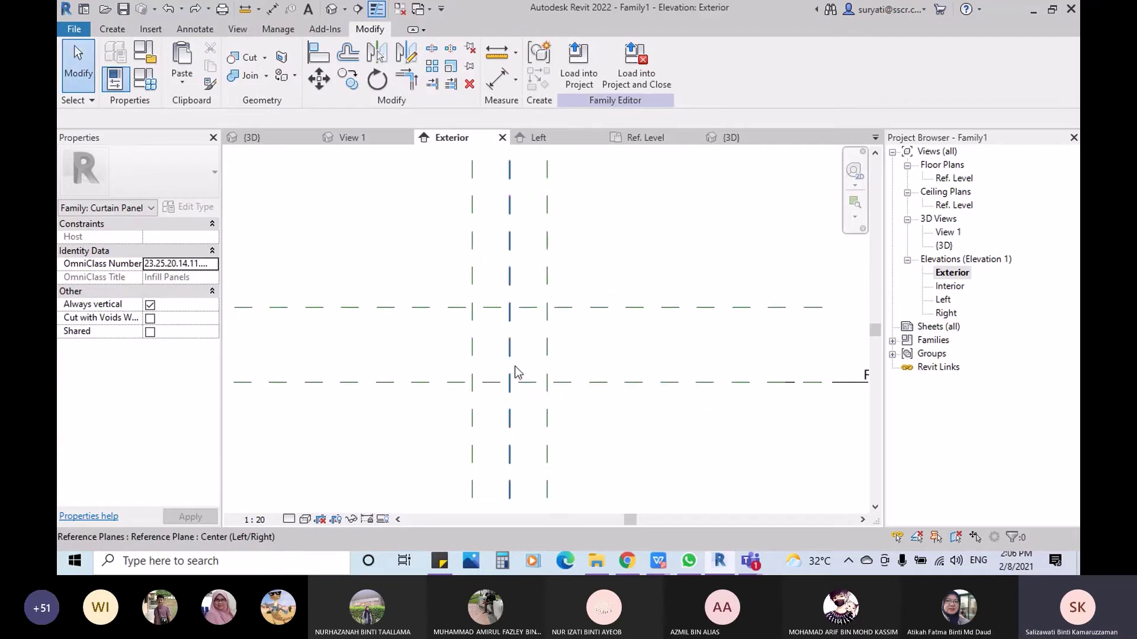
{"action": "middle_click_drag", "start_coordinate": [515, 367], "coordinate": [438, 335]}
{"action": "scroll", "coordinate": [533, 363], "scroll_direction": "down", "scroll_amount": 1}
{"action": "scroll", "coordinate": [487, 268], "scroll_direction": "up", "scroll_amount": 3}
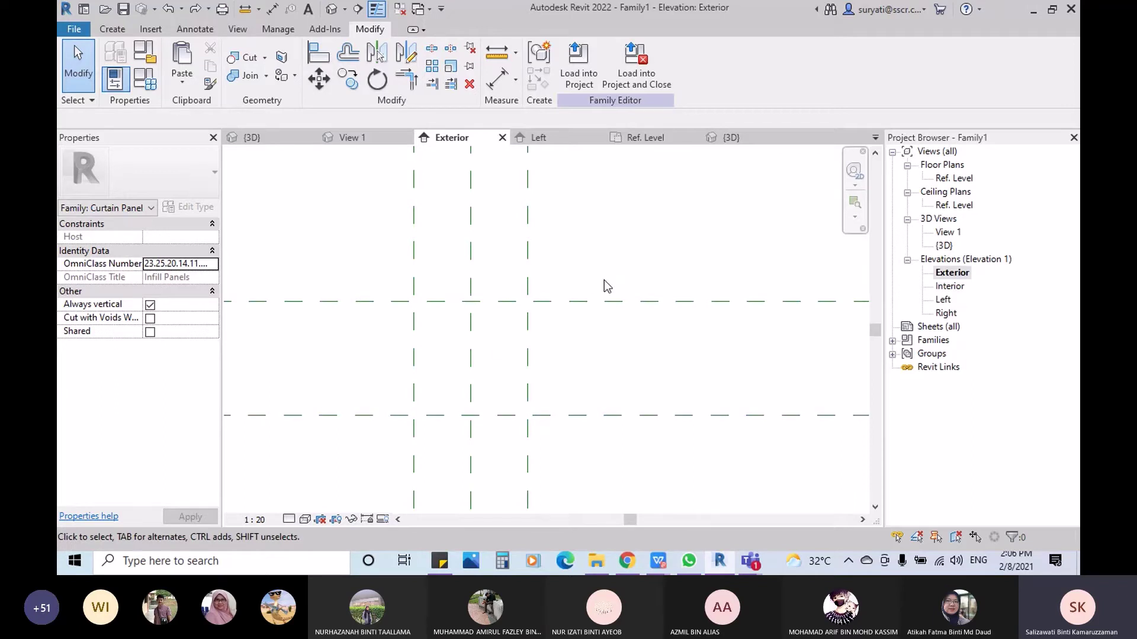
{"action": "scroll", "coordinate": [566, 366], "scroll_direction": "up", "scroll_amount": 1}
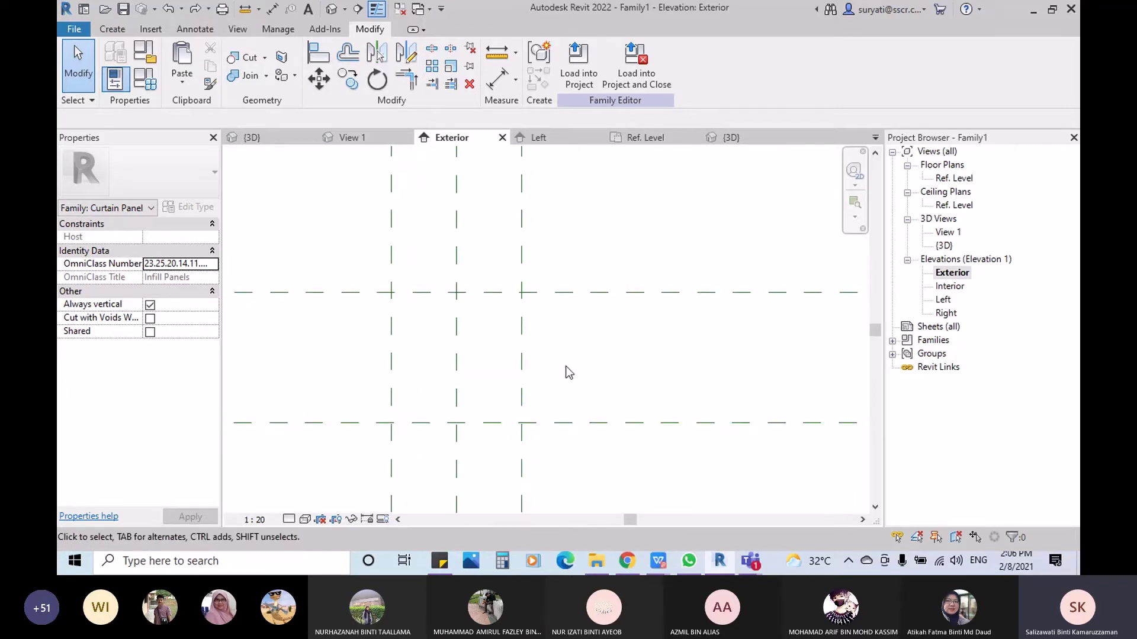
{"action": "scroll", "coordinate": [488, 325], "scroll_direction": "up", "scroll_amount": 1}
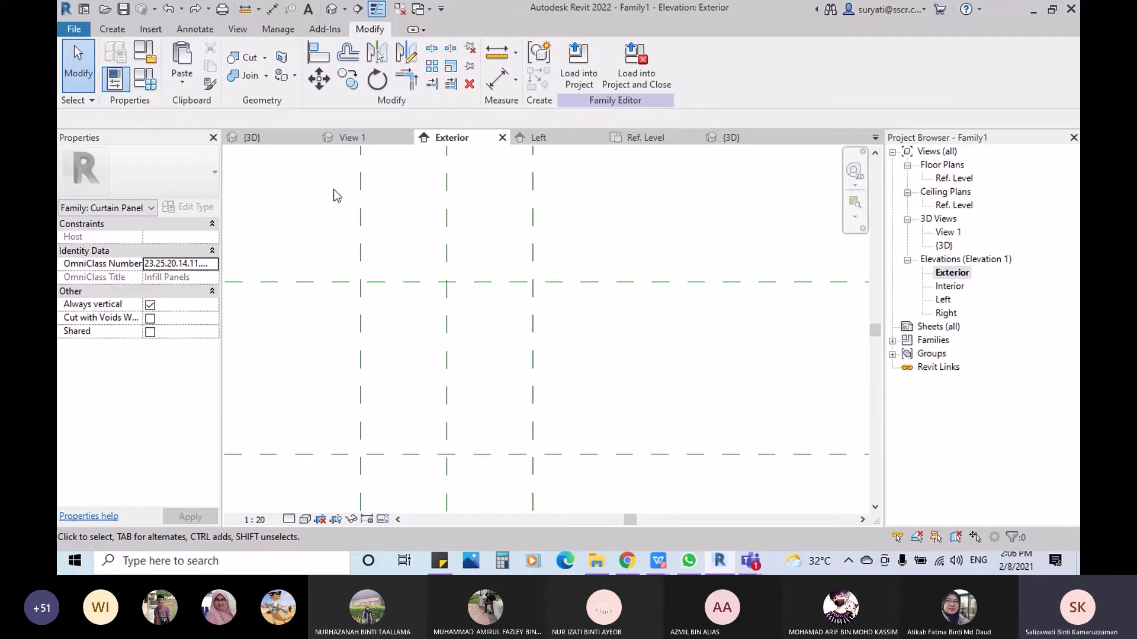
{"action": "left_click", "coordinate": [110, 29]}
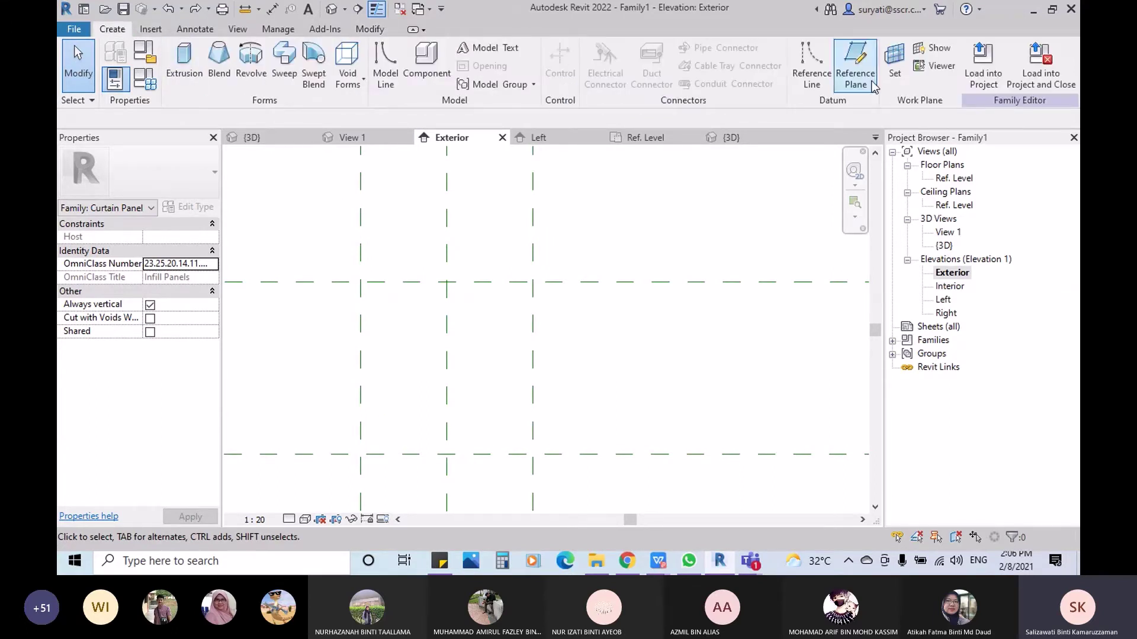
{"action": "left_click", "coordinate": [852, 77]}
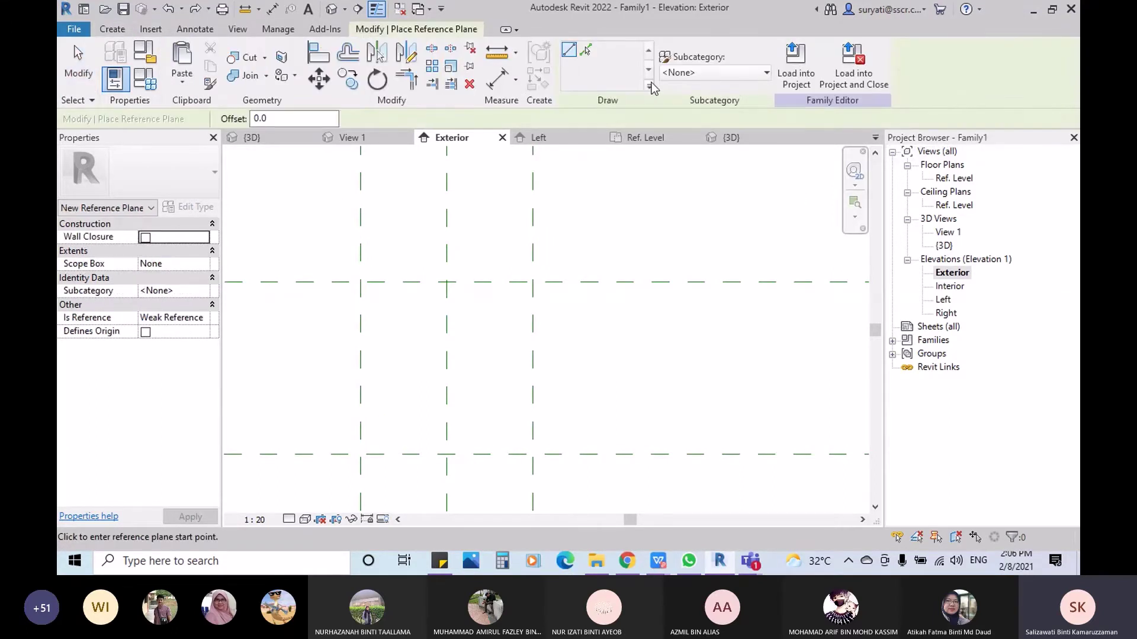
{"action": "left_click", "coordinate": [585, 51]}
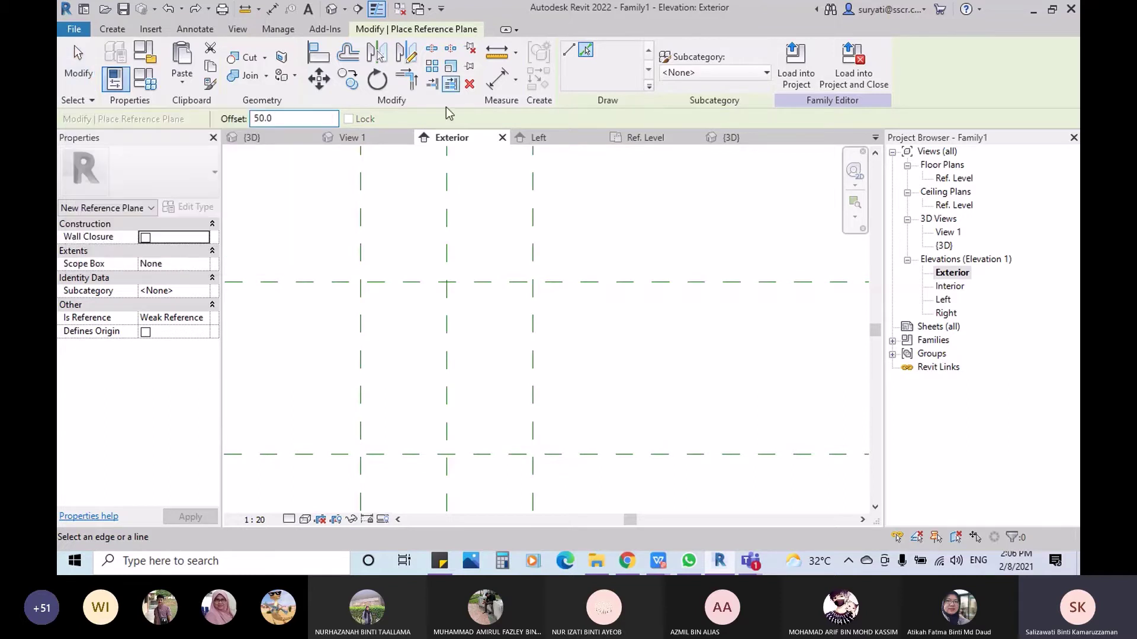
{"action": "left_click", "coordinate": [523, 291]}
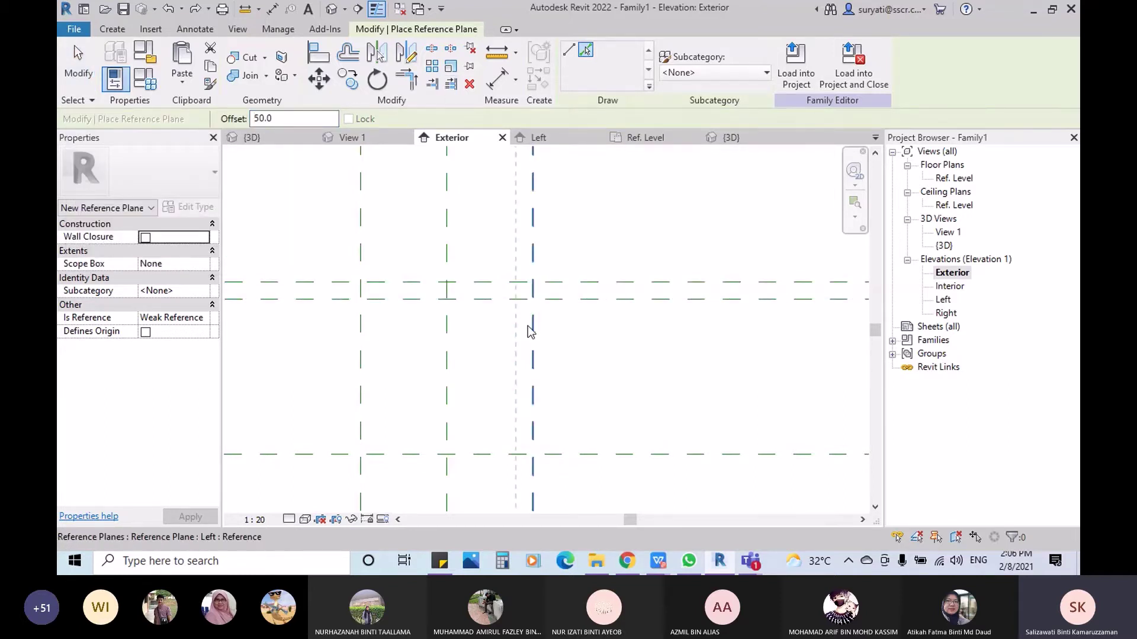
{"action": "left_click", "coordinate": [528, 328]}
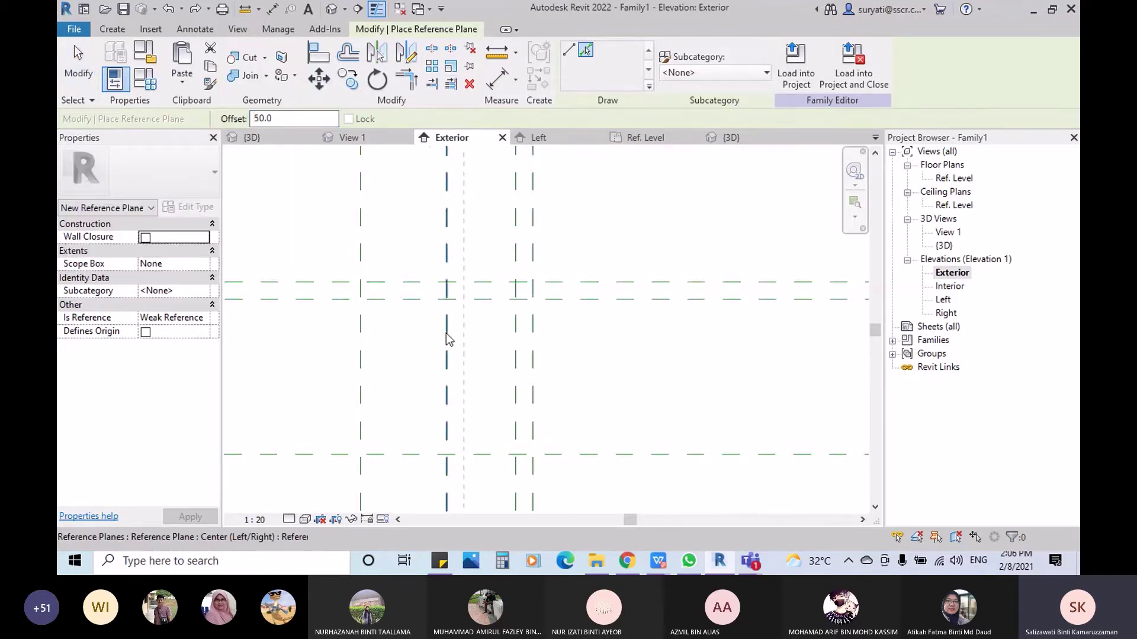
{"action": "left_click", "coordinate": [366, 351]}
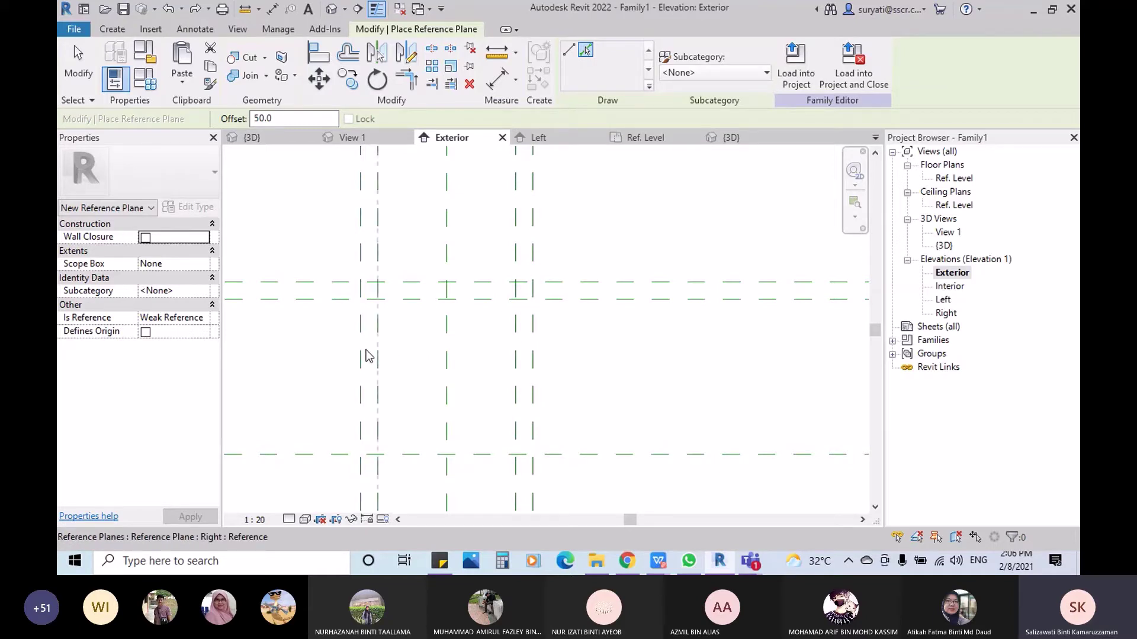
{"action": "left_click", "coordinate": [421, 453]}
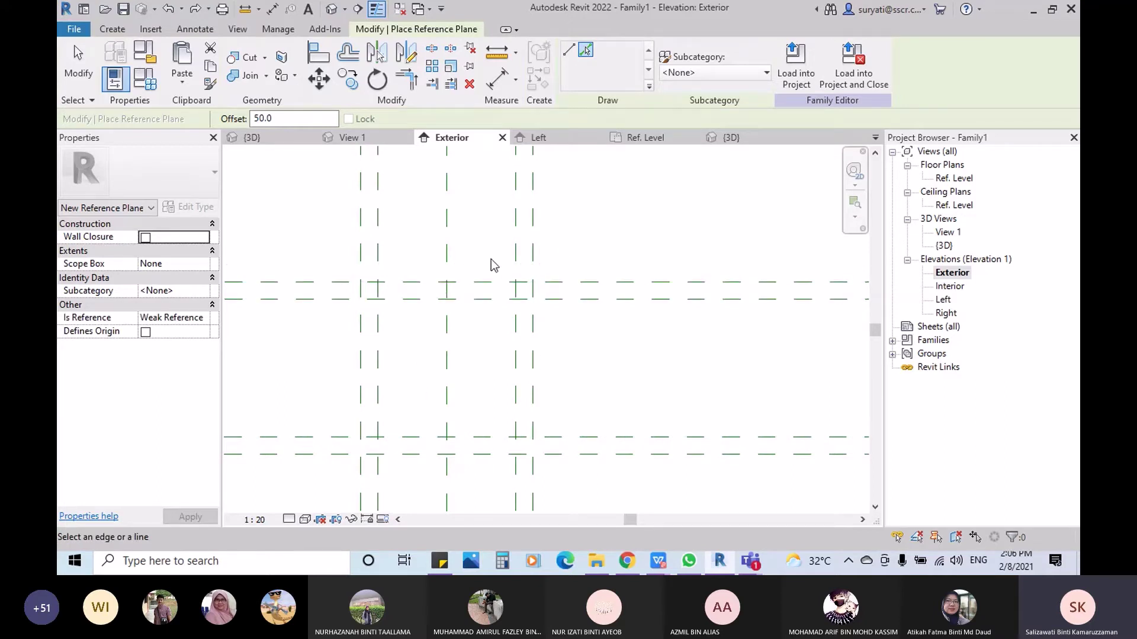
{"action": "key", "text": "Escape"}
{"action": "key", "text": "Escape"}
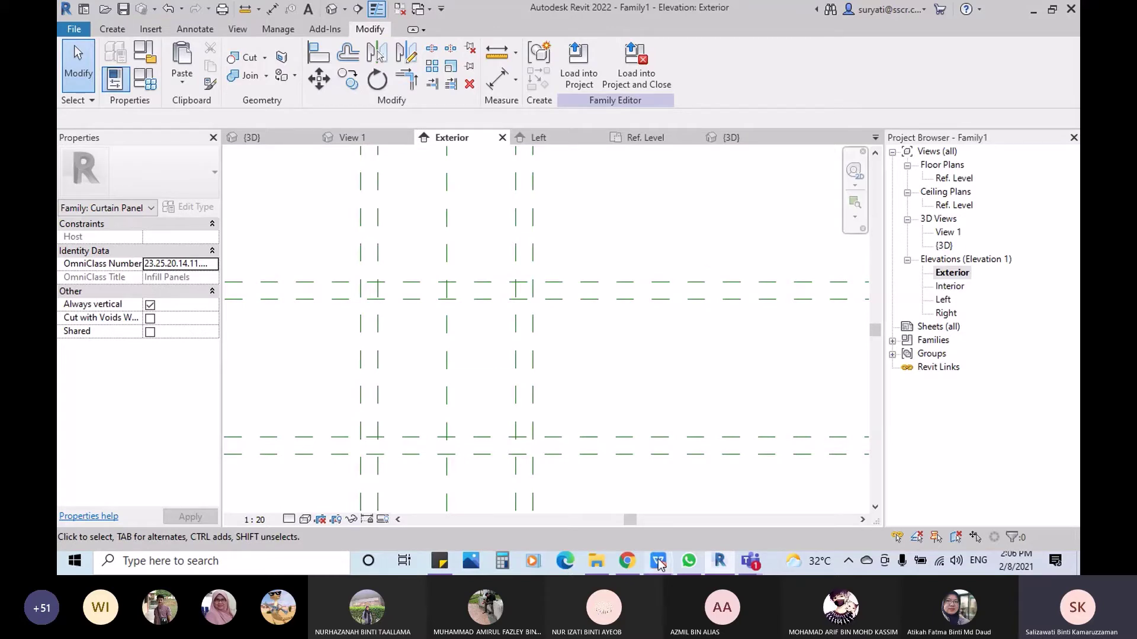
Step: Switch to WPS Office and create a new blank text document
{"action": "mouse_move", "coordinate": [658, 562]}
{"action": "left_click", "coordinate": [660, 500]}
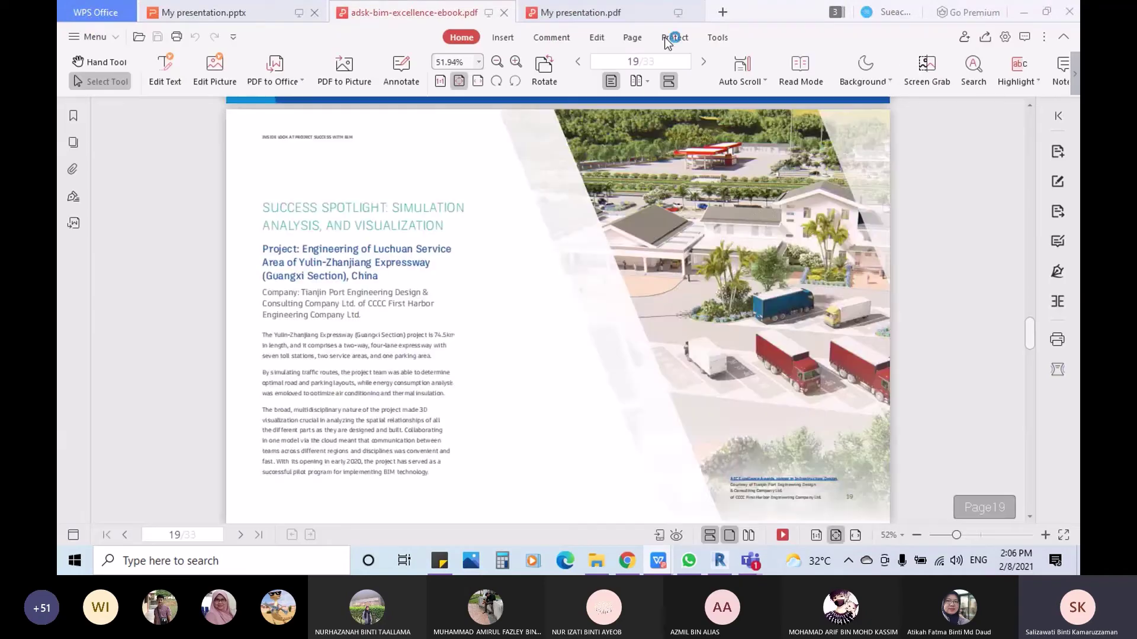
{"action": "left_click", "coordinate": [722, 12]}
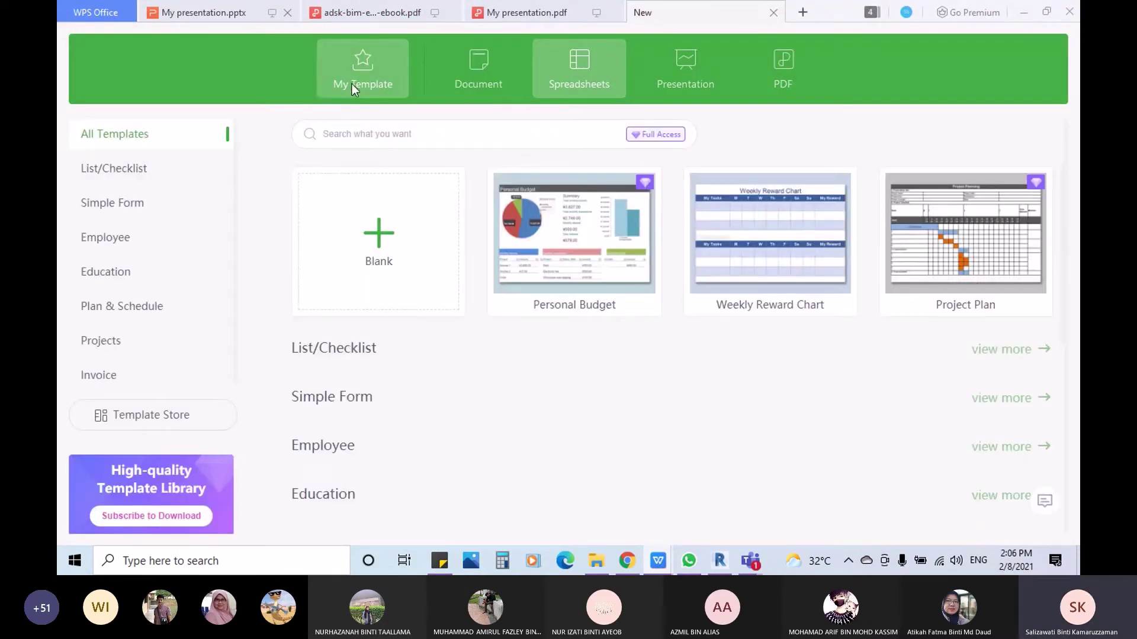
{"action": "left_click", "coordinate": [484, 89]}
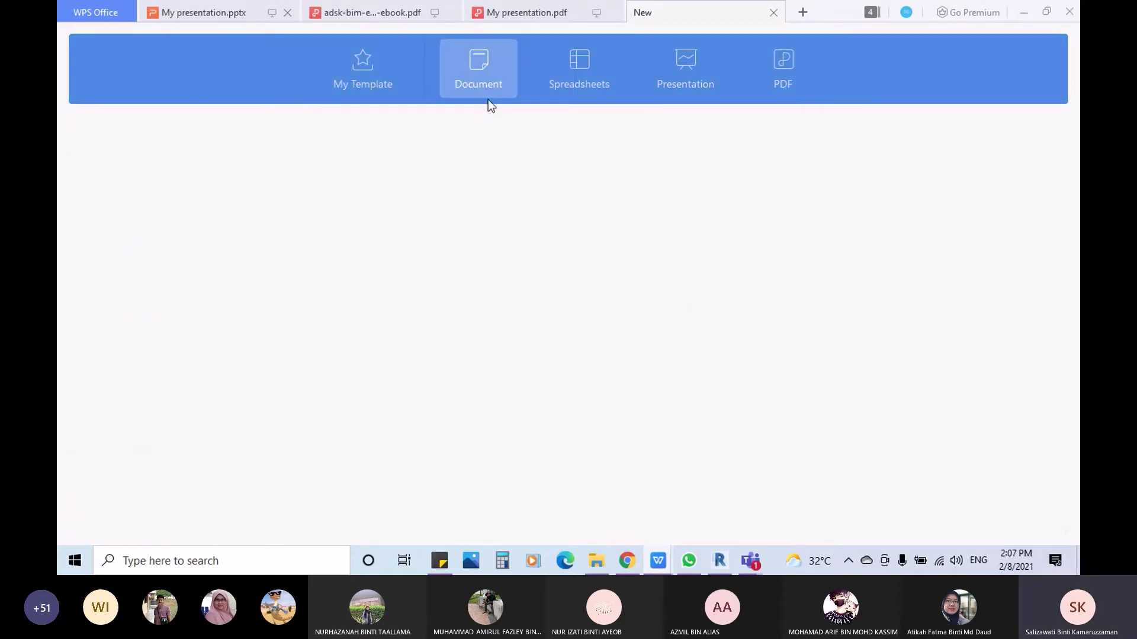
{"action": "left_click", "coordinate": [369, 255]}
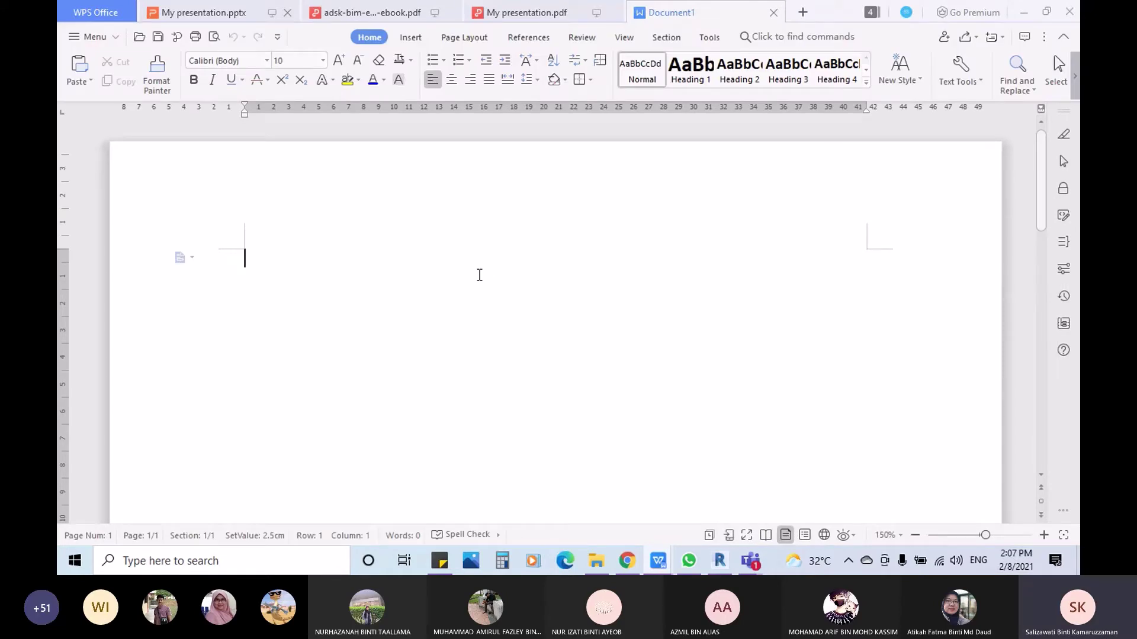
Step: Write the heading "To Create a family" and start a numbered list below it, separated by a blank line
{"action": "type", "text": "To Create"}
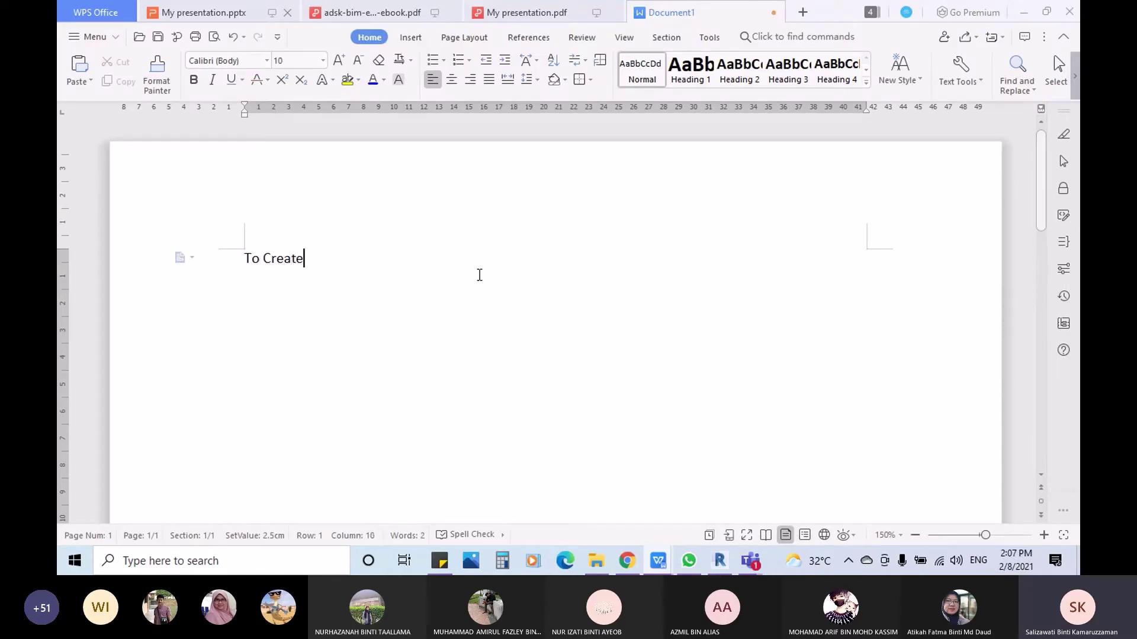
{"action": "type", "text": " a family"}
{"action": "key", "text": "Return"}
{"action": "key", "text": "Return"}
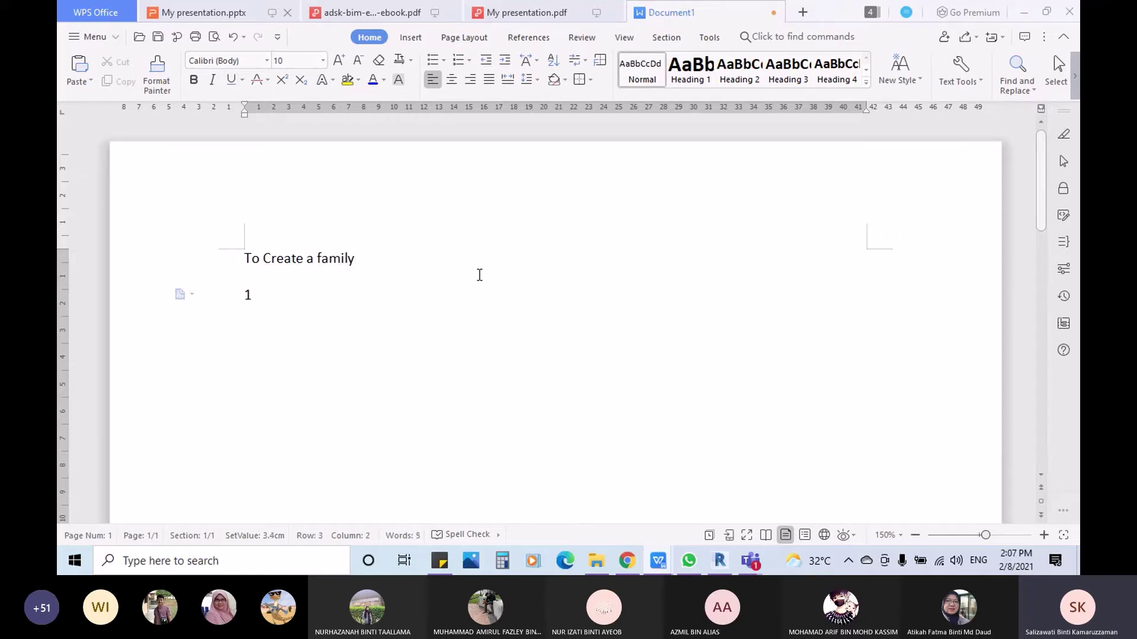
{"action": "type", "text": "1. C"}
{"action": "key", "text": "BackSpace"}
{"action": "type", "text": "Pilih kate"}
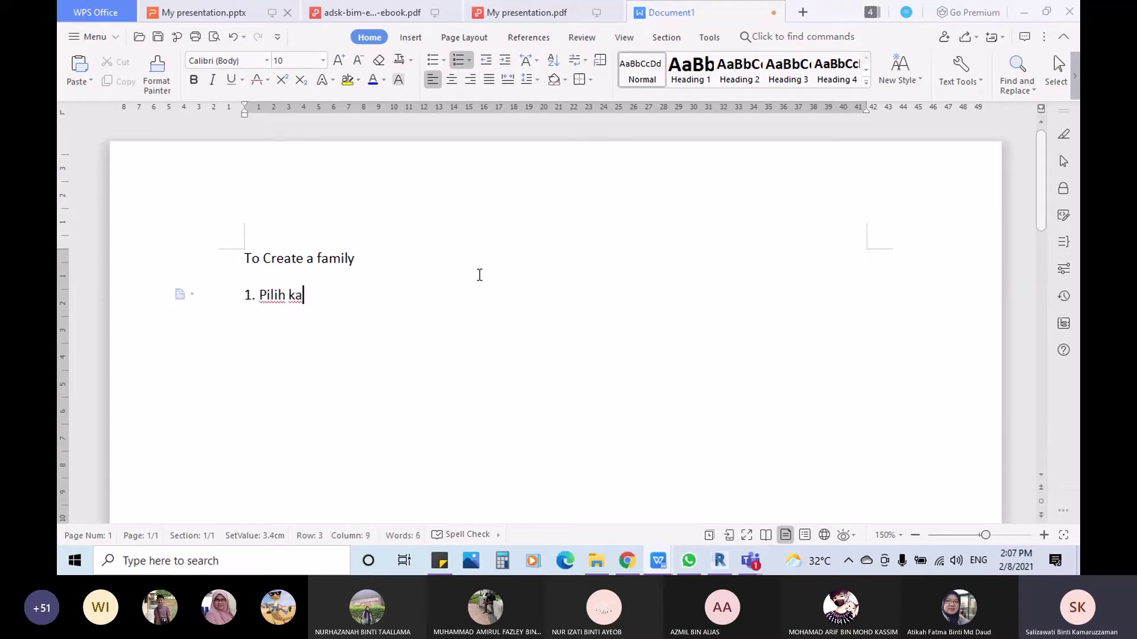
{"action": "key", "text": "BackSpace"}
{"action": "key", "text": "BackSpace"}
{"action": "key", "text": "BackSpace"}
{"action": "key", "text": "BackSpace"}
{"action": "key", "text": "BackSpace"}
{"action": "key", "text": "BackSpace"}
{"action": "key", "text": "BackSpace"}
{"action": "key", "text": "BackSpace"}
{"action": "key", "text": "BackSpace"}
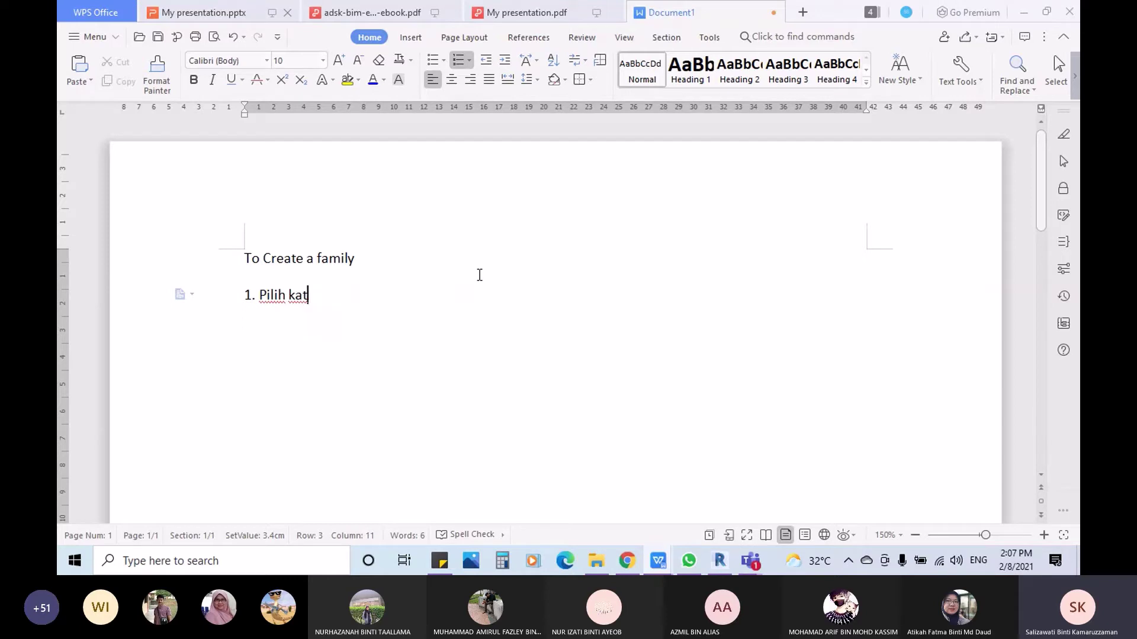
{"action": "key", "text": "BackSpace"}
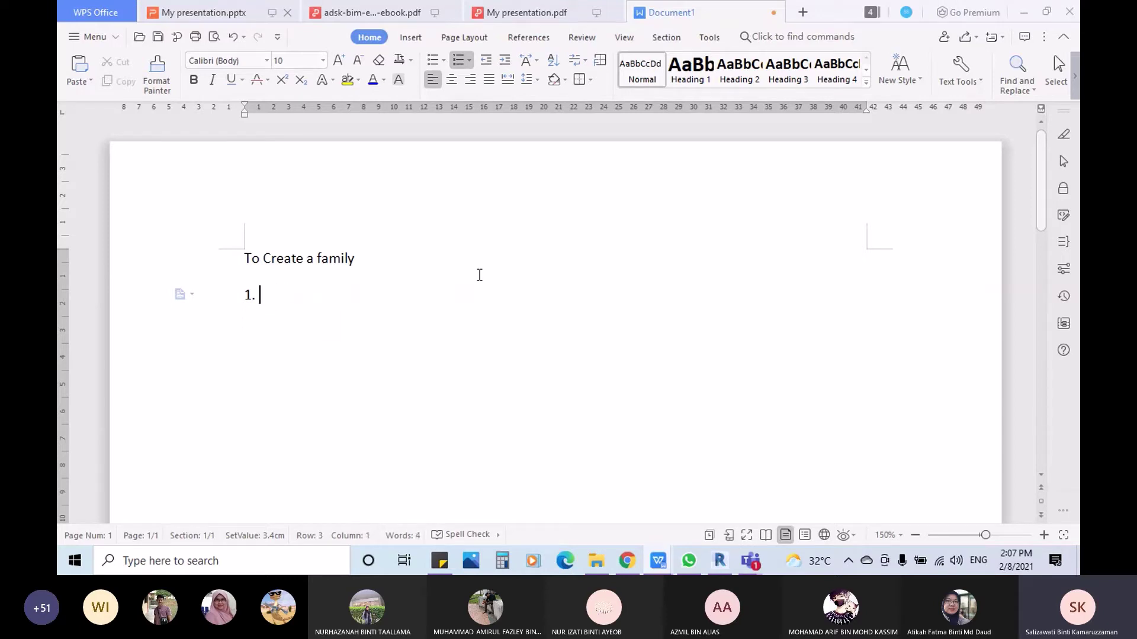
Step: Write the first list item as "Choose family Category > .RFT (Revit family template)"
{"action": "type", "text": "Choose famil"}
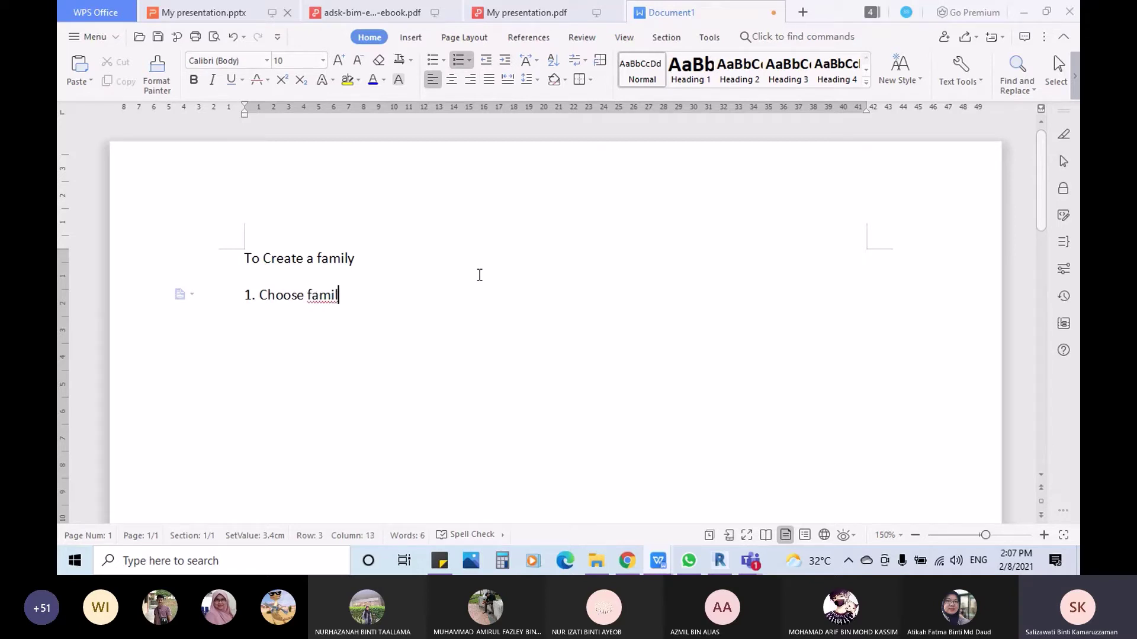
{"action": "type", "text": "y Catero"}
{"action": "key", "text": "BackSpace"}
{"action": "key", "text": "BackSpace"}
{"action": "type", "text": "gory"}
{"action": "type", "text": "> .RFT"}
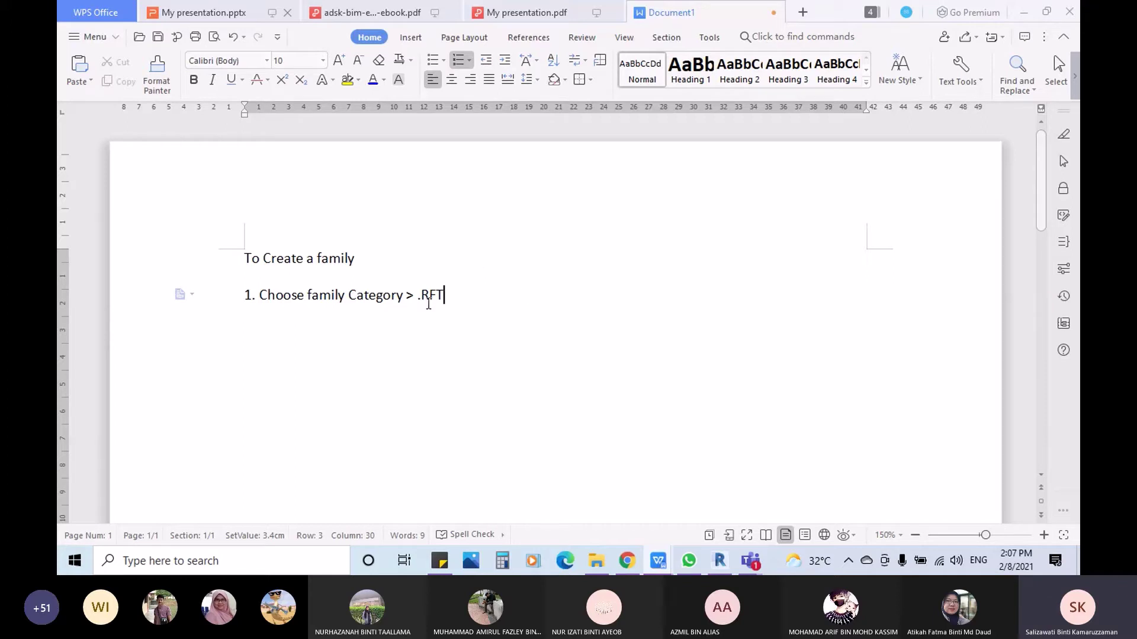
{"action": "type", "text": " (Revit "}
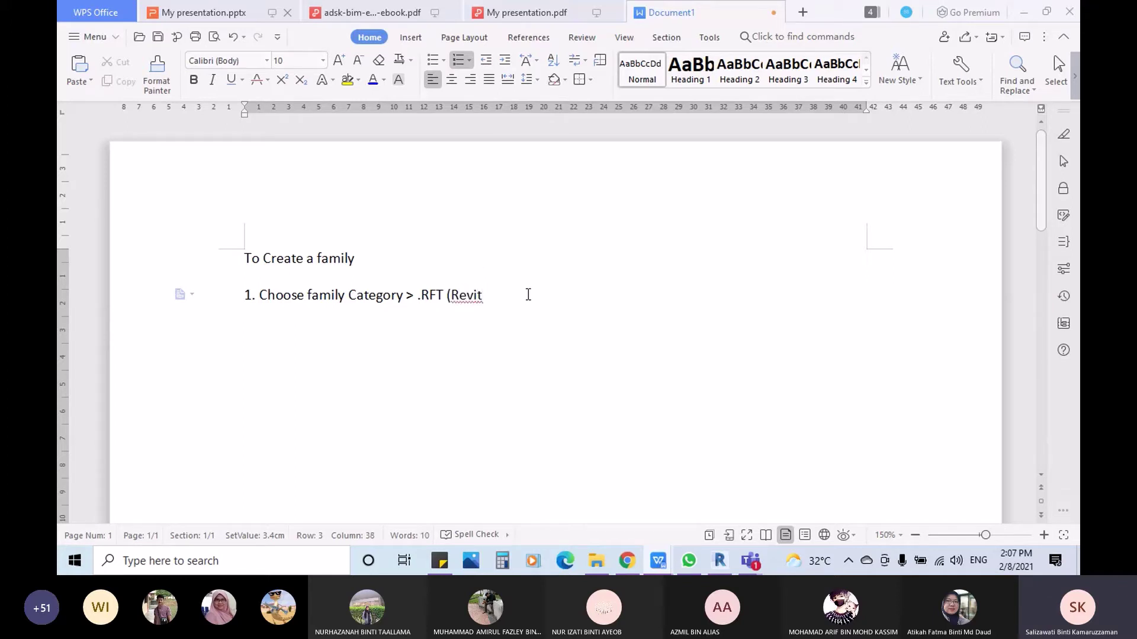
{"action": "type", "text": "family template"}
{"action": "key", "text": "Return"}
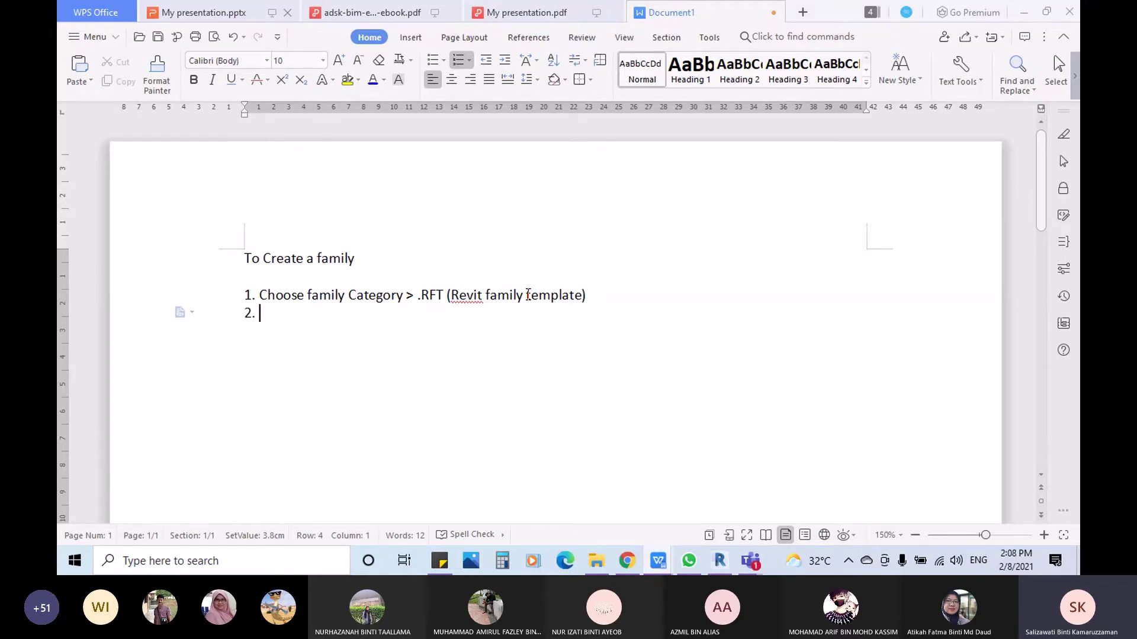
Step: Write the second list item as "Create Reference Plane" and begin a third item
{"action": "type", "text": "Reference Plane"}
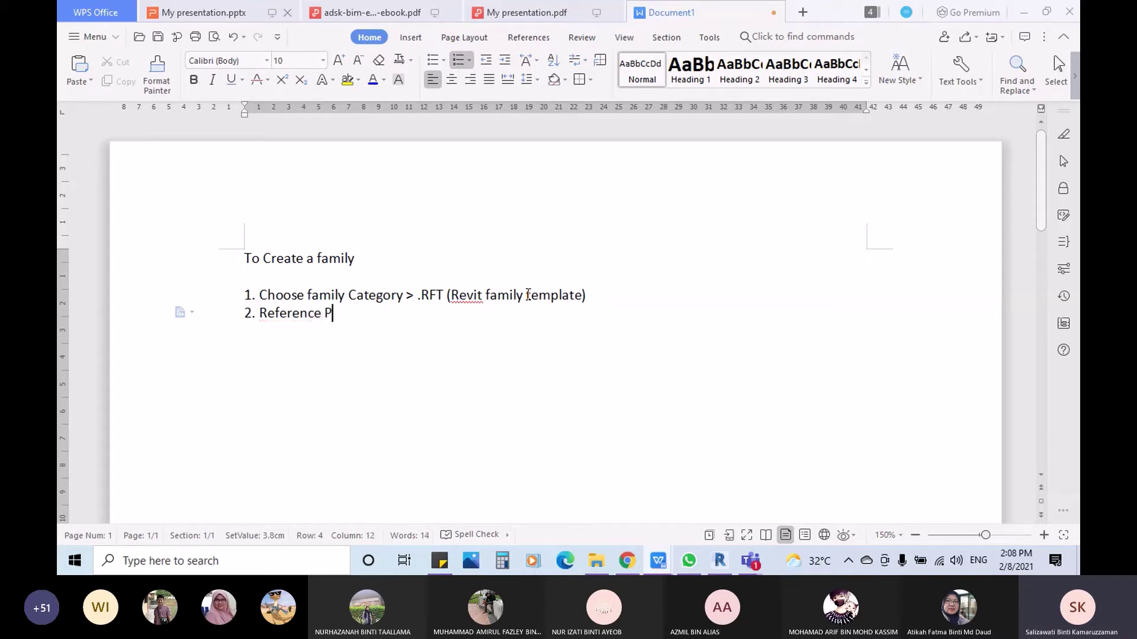
{"action": "left_click", "coordinate": [259, 316]}
{"action": "type", "text": "Create"}
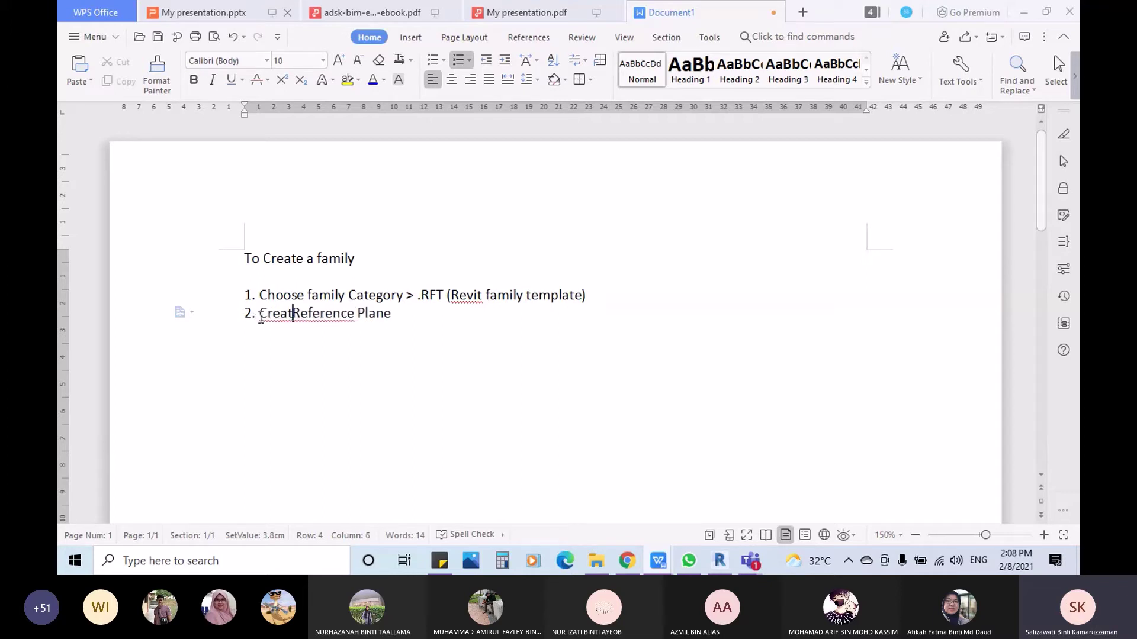
{"action": "left_click", "coordinate": [431, 327]}
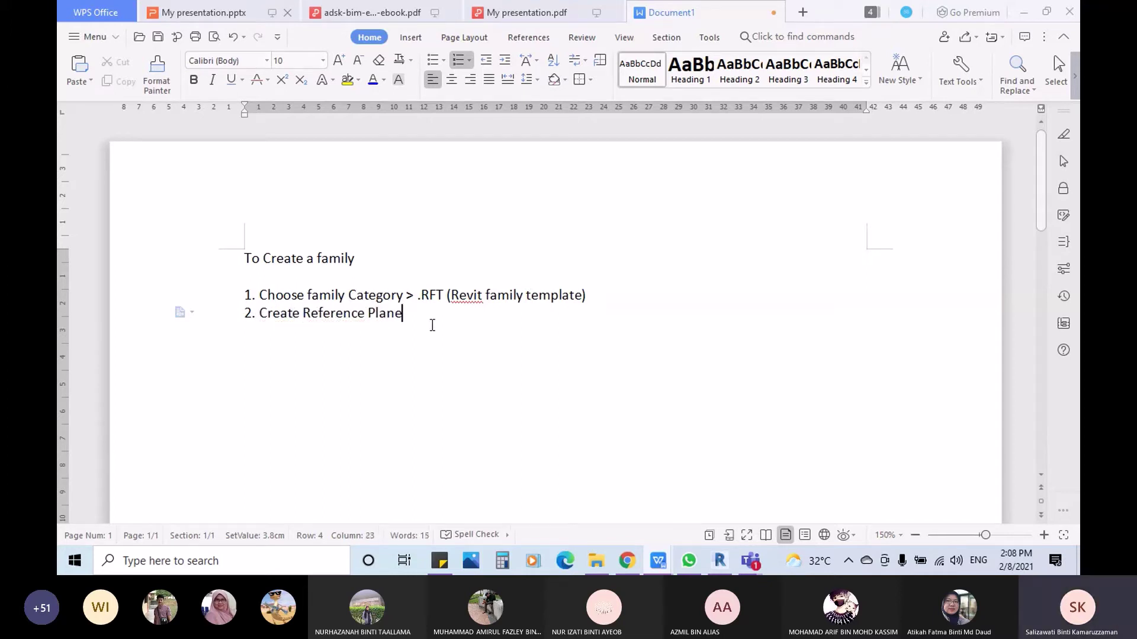
{"action": "key", "text": "Return"}
{"action": "type", "text": "Dime"}
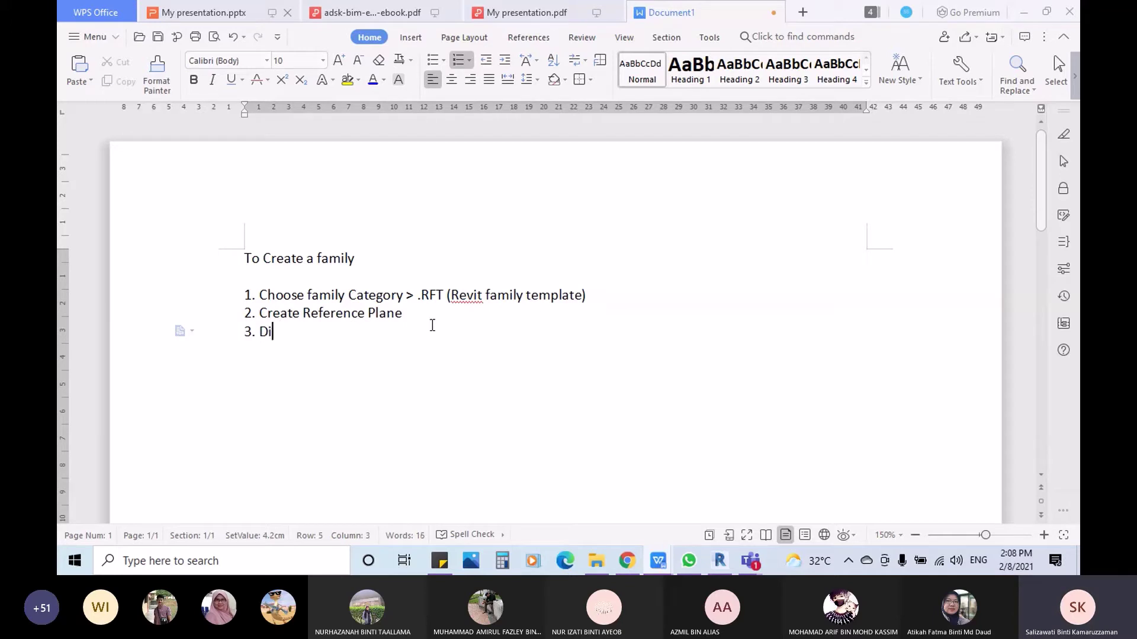
{"action": "key", "text": "BackSpace"}
{"action": "key", "text": "BackSpace"}
{"action": "key", "text": "BackSpace"}
{"action": "key", "text": "BackSpace"}
{"action": "type", "text": "S"}
{"action": "key", "text": "BackSpace"}
Step: Write "Create Dimension" as the third list item and "Create Parameters" as the fourth
{"action": "type", "text": "Create Dimen"}
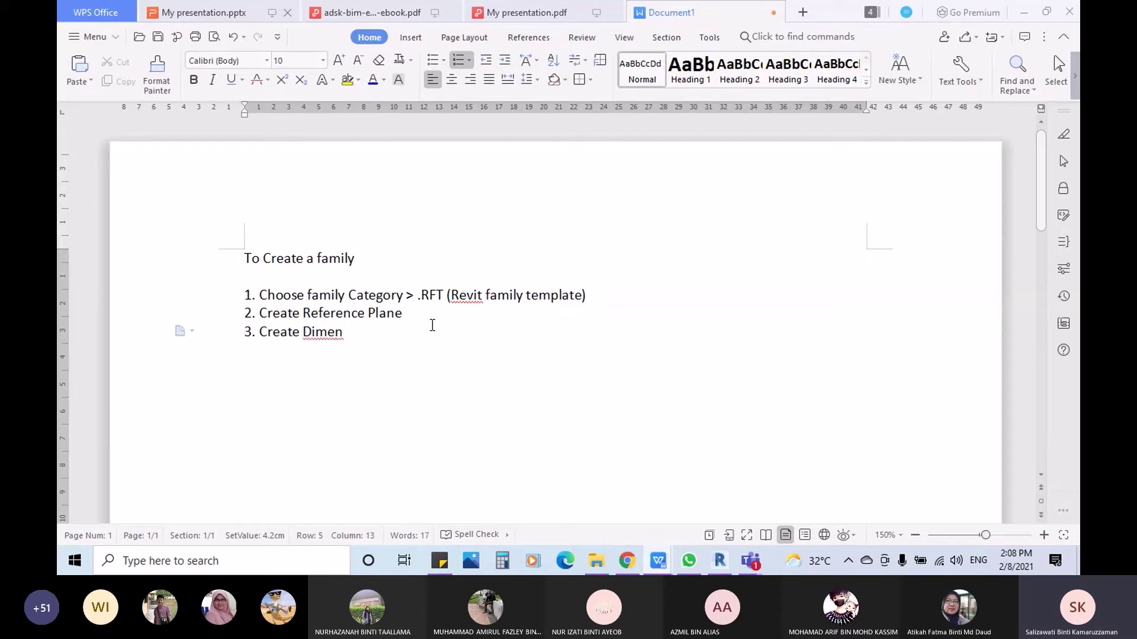
{"action": "type", "text": "sion"}
{"action": "key", "text": "Return"}
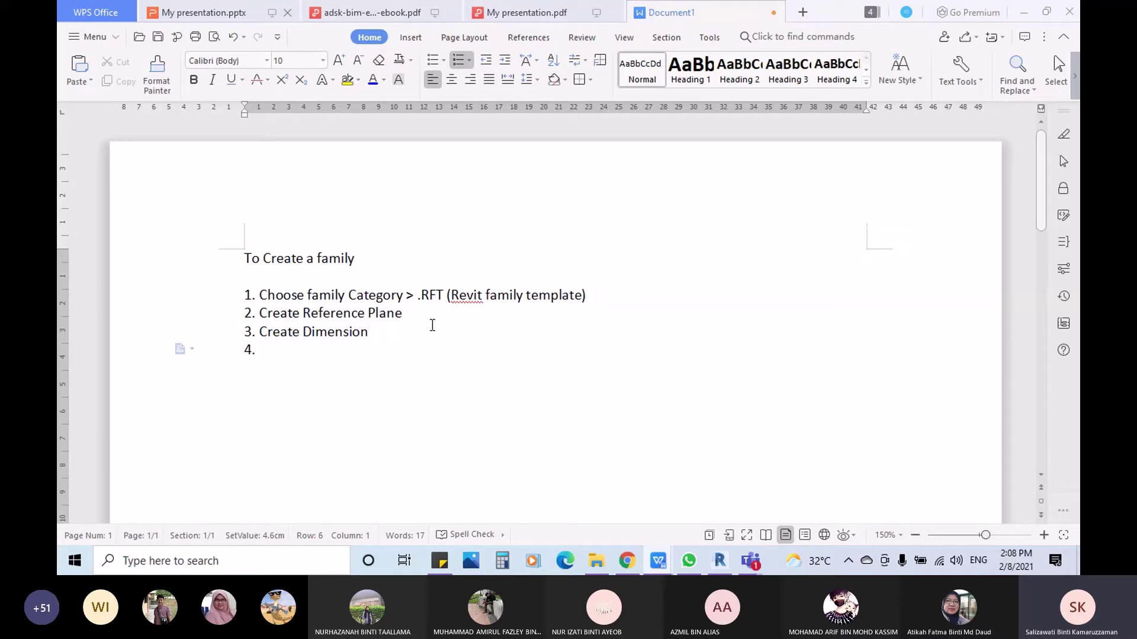
{"action": "type", "text": "P"}
{"action": "key", "text": "BackSpace"}
{"action": "type", "text": "Create Par"}
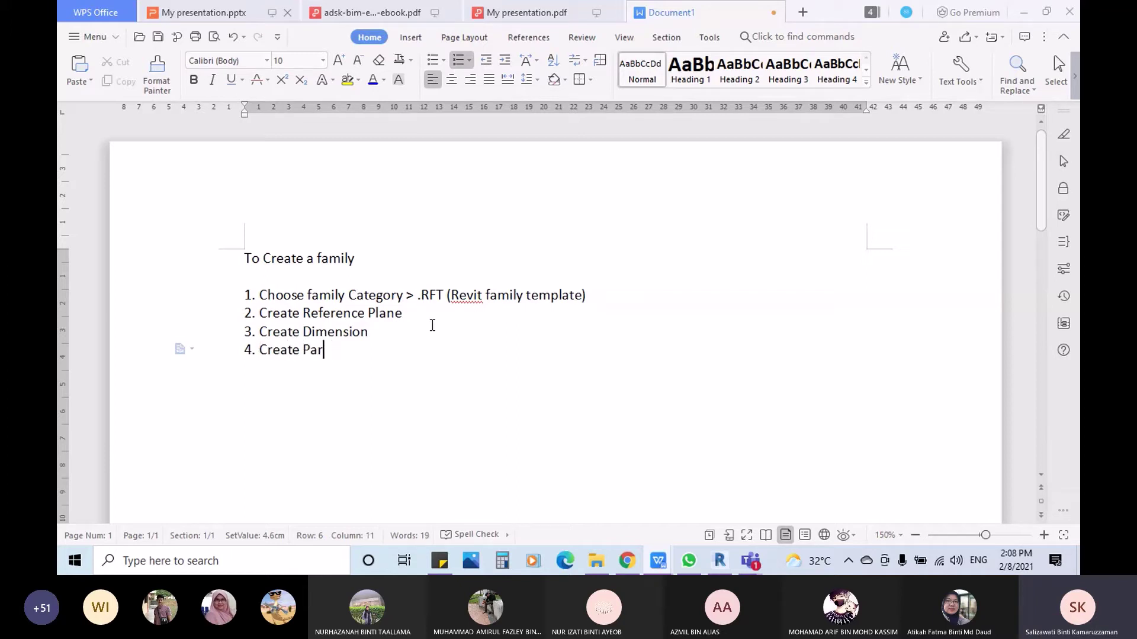
{"action": "type", "text": "ameters"}
{"action": "key", "text": "Return"}
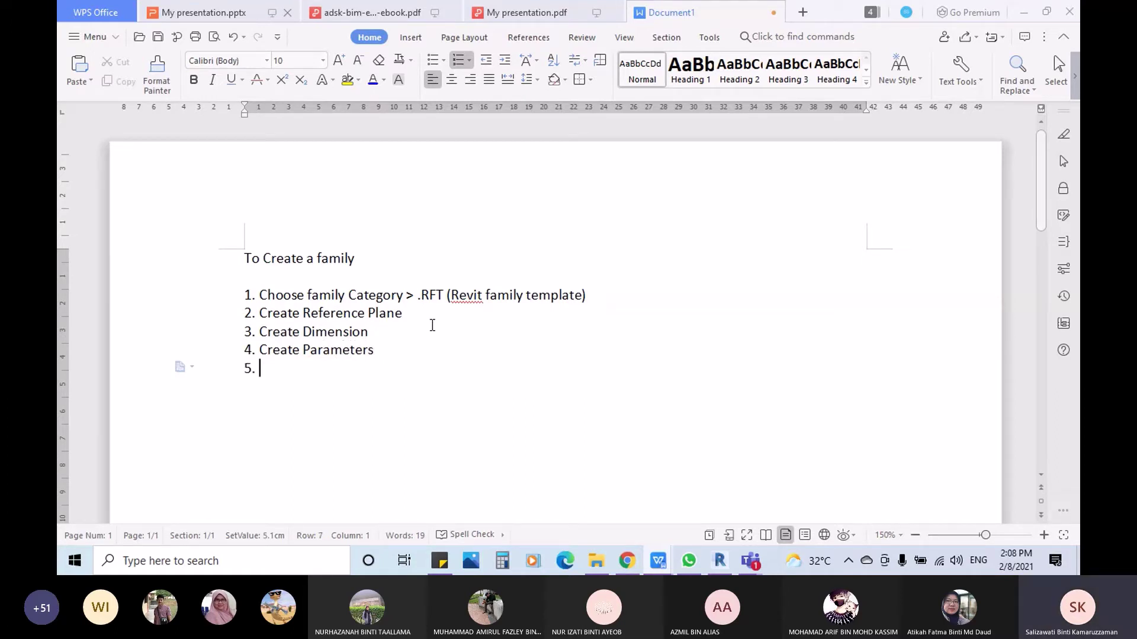
Step: Write "Assign Parameters to dimension" as the fifth list item and begin a sixth item
{"action": "type", "text": "Assign Pa"}
{"action": "type", "text": "t"}
{"action": "type", "text": "r"}
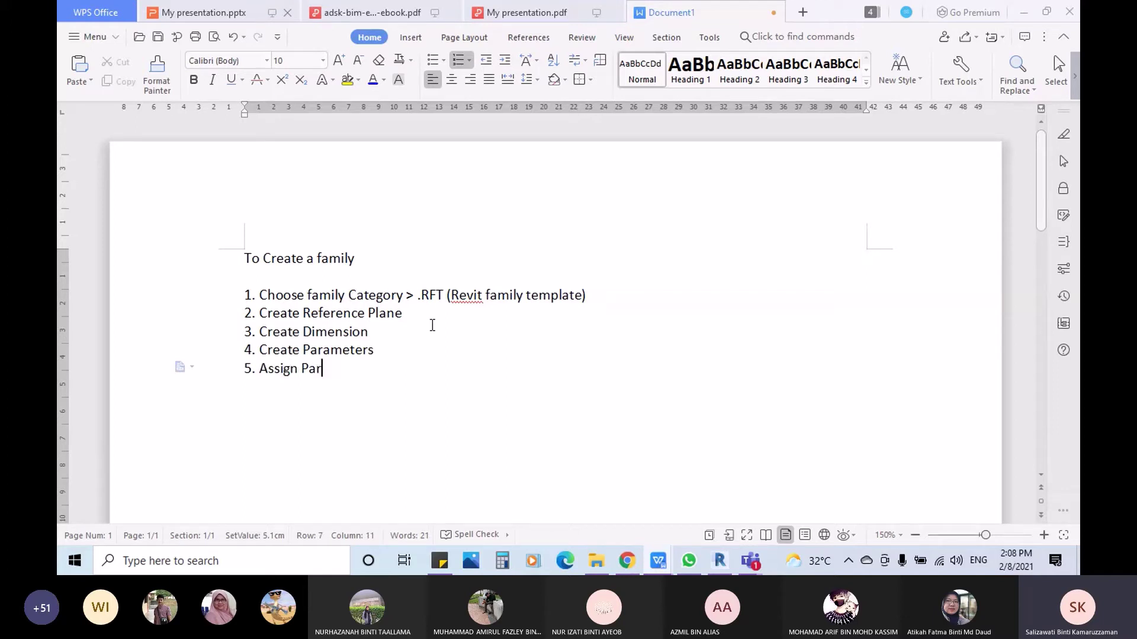
{"action": "type", "text": "ameters to dm"}
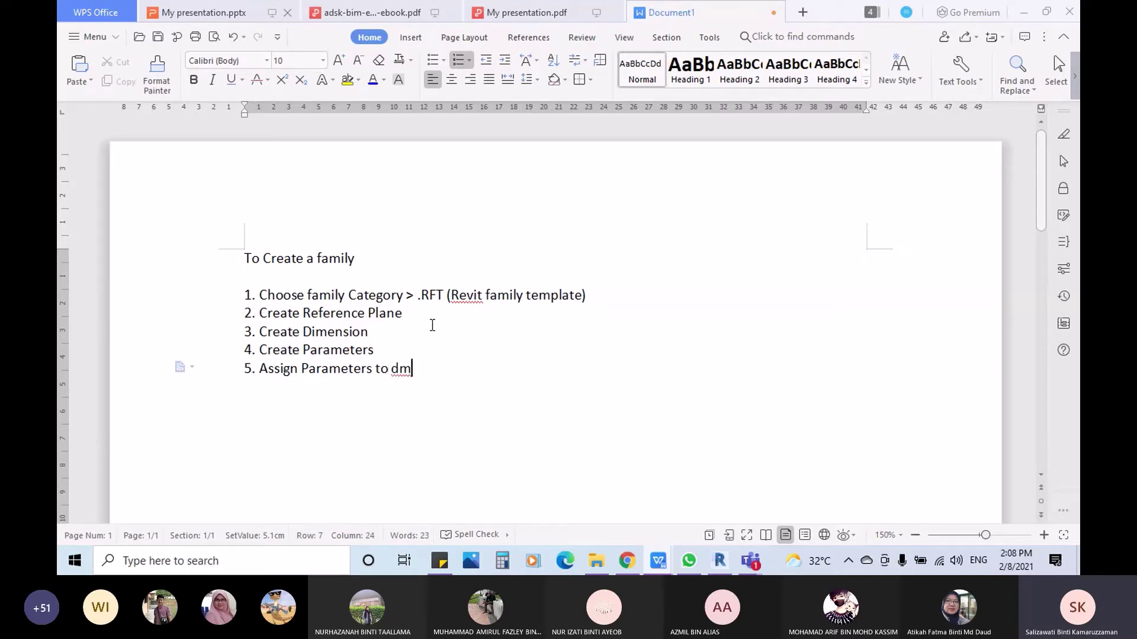
{"action": "key", "text": "BackSpace"}
{"action": "type", "text": "imension"}
{"action": "key", "text": "Return"}
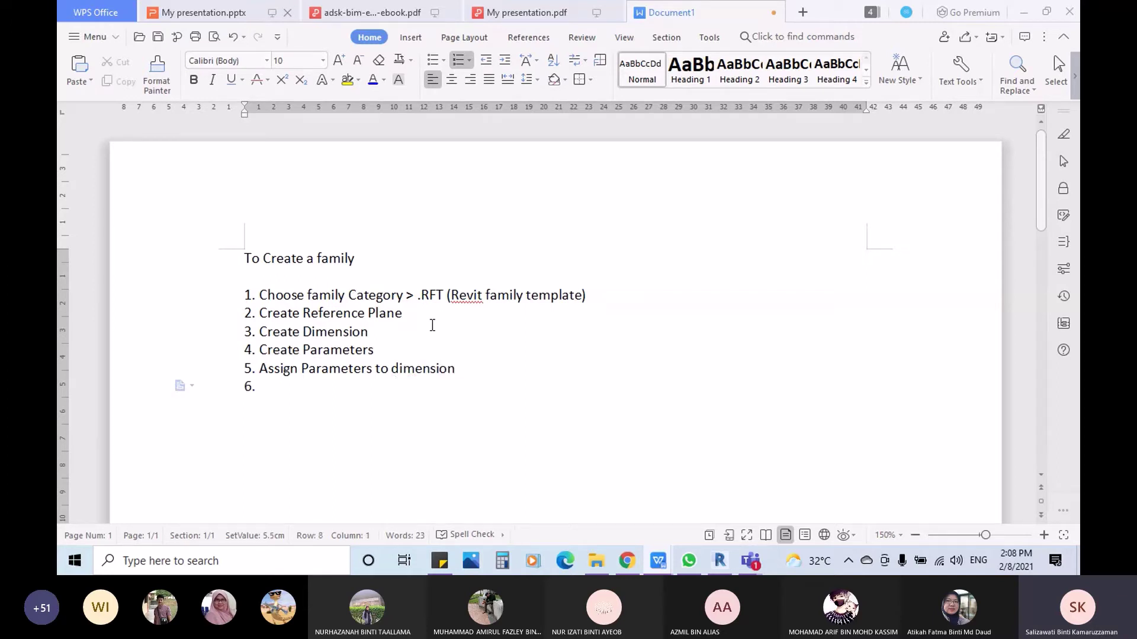
Step: Write "Create model" as the sixth list item and begin a seventh item
{"action": "type", "text": "eate model"}
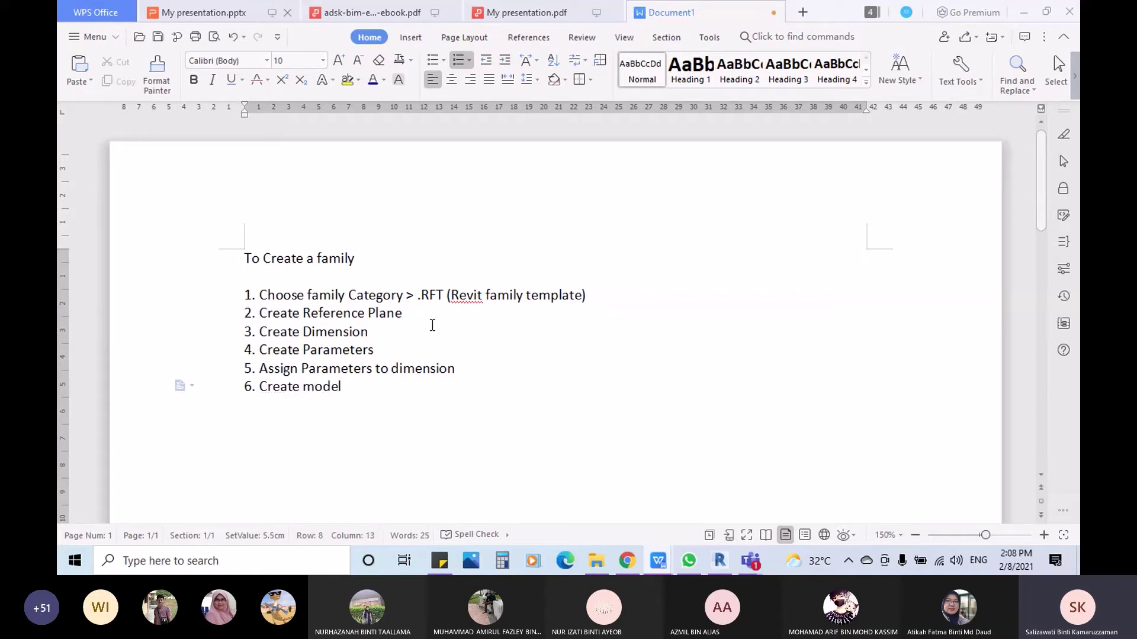
{"action": "key", "text": "Return"}
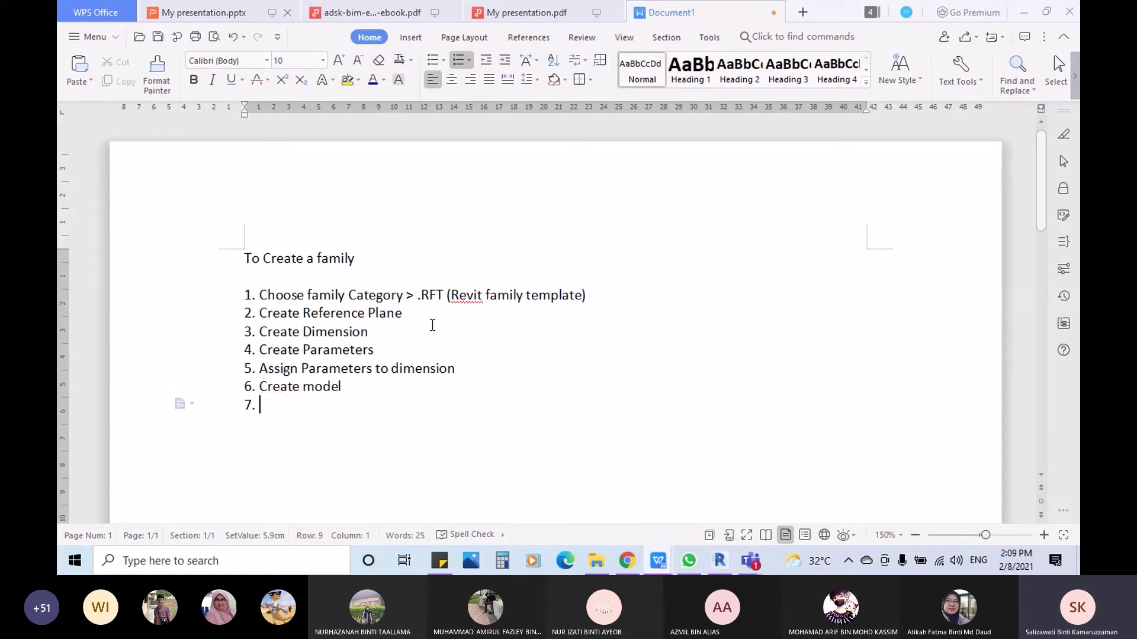
{"action": "key", "text": "Left"}
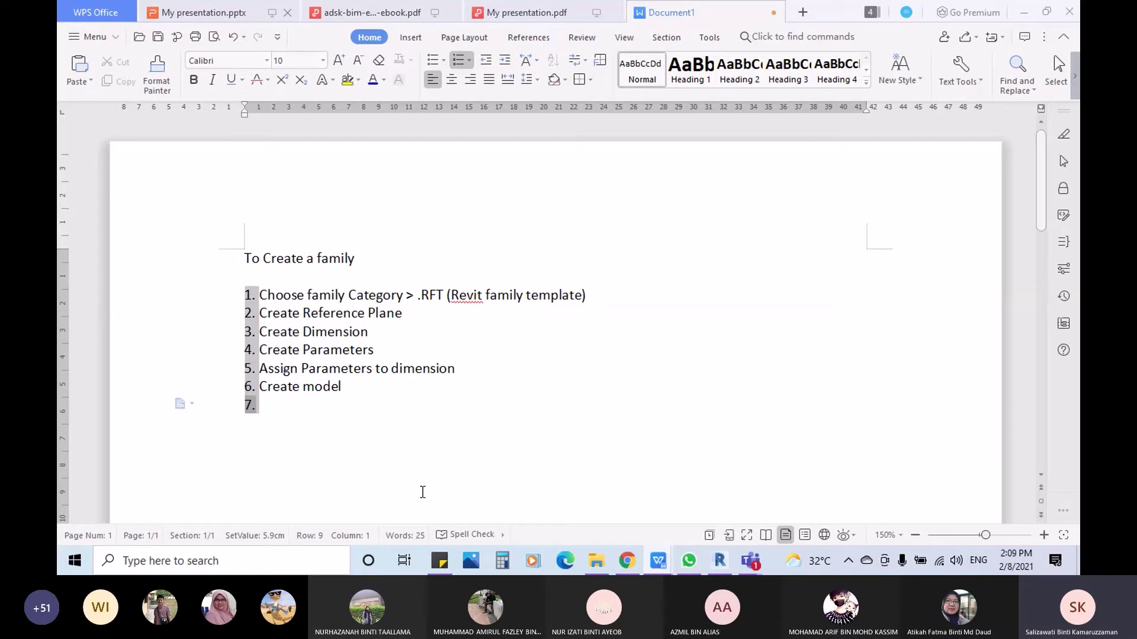
Step: Extend the sixth list item with "> asign model to parameters (LOCK)" and return to the empty seventh item
{"action": "left_click", "coordinate": [397, 388]}
{"action": "type", "text": ">"}
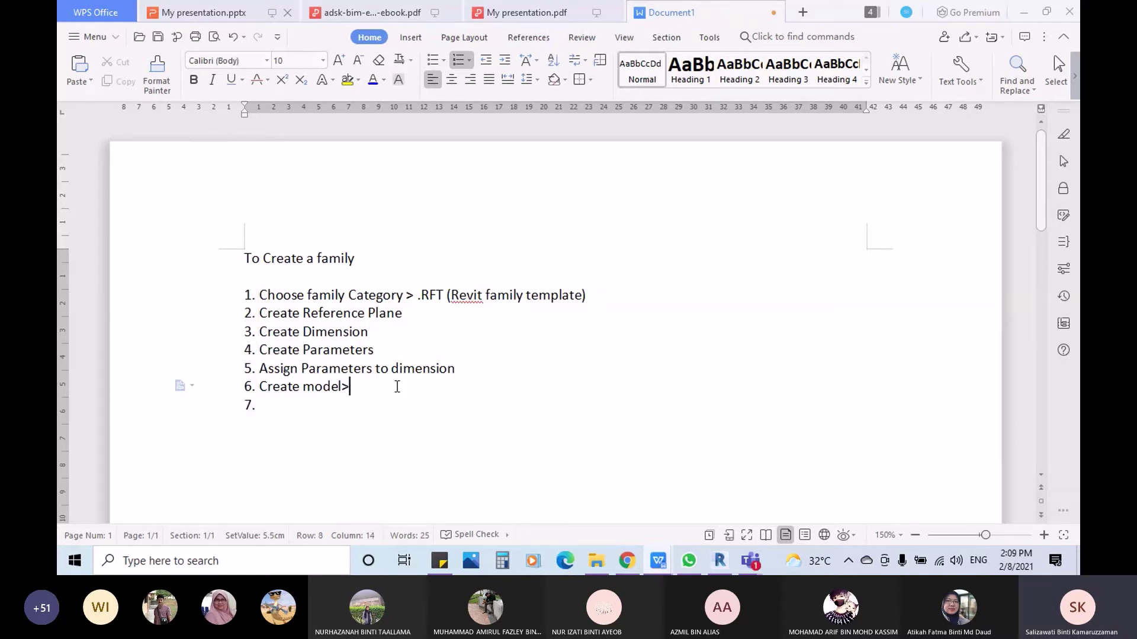
{"action": "type", "text": " asii"}
{"action": "key", "text": "BackSpace"}
{"action": "key", "text": "BackSpace"}
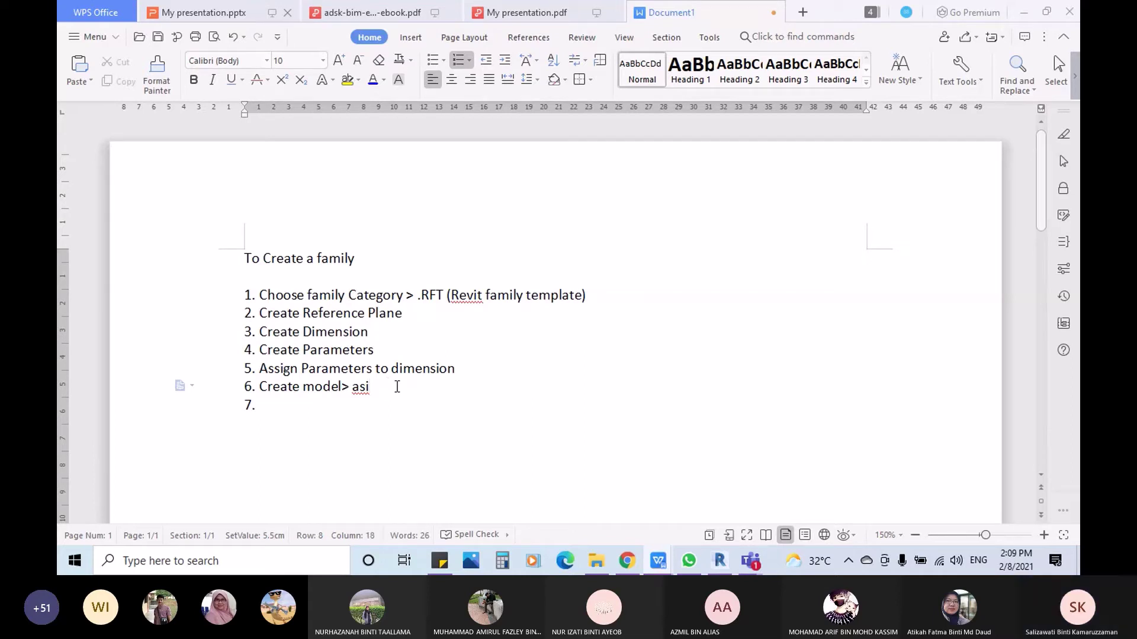
{"action": "type", "text": "n model to"}
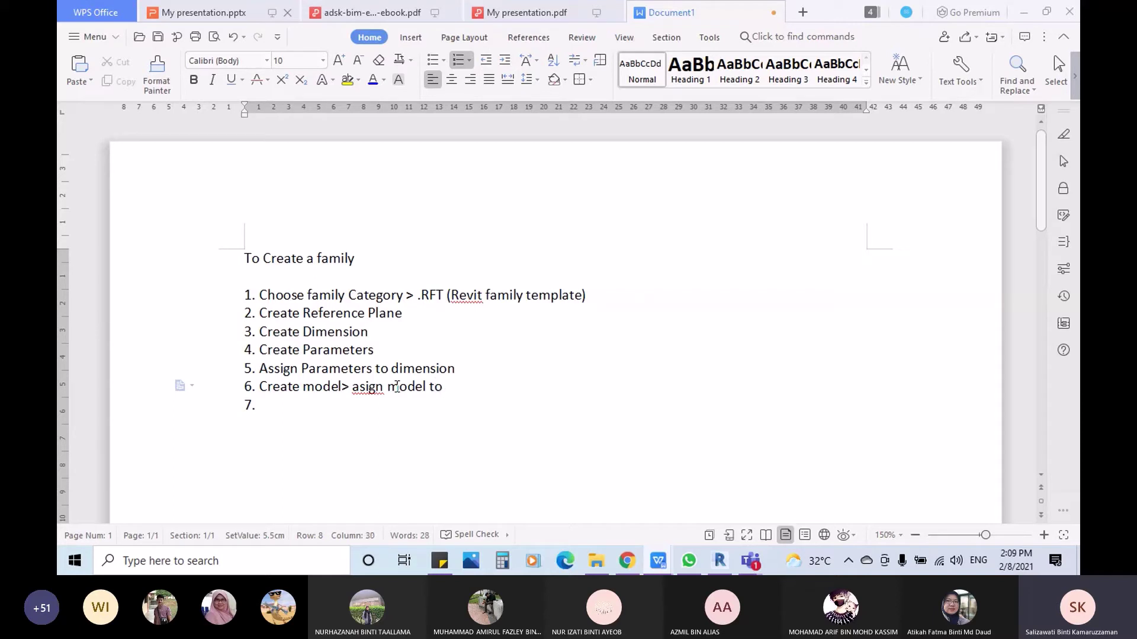
{"action": "type", "text": " paratmeters (LOCK"}
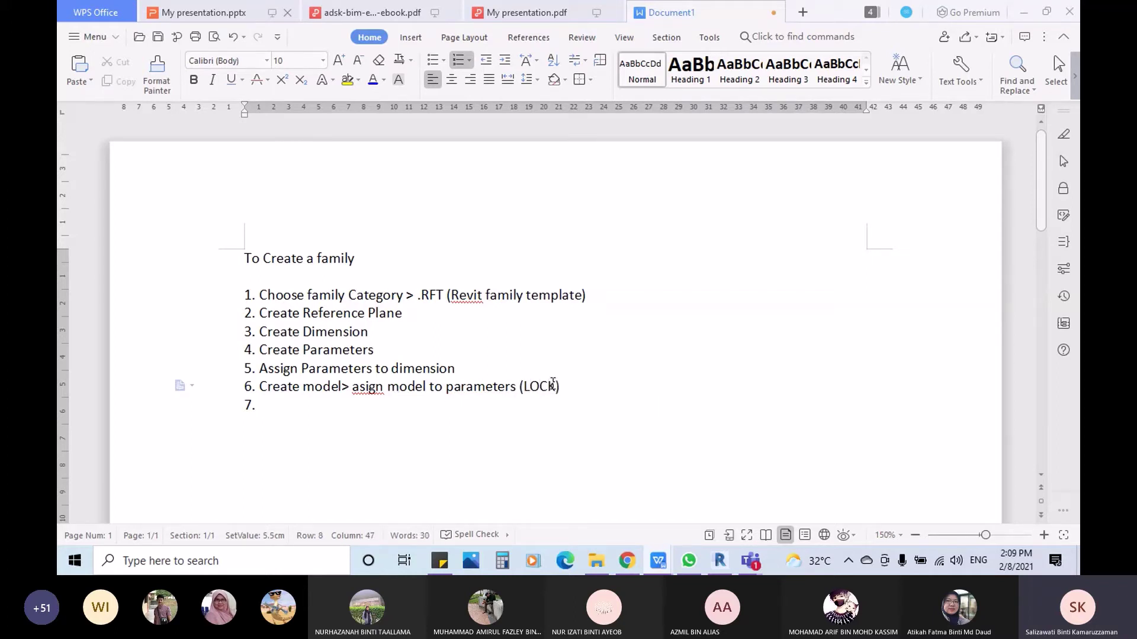
{"action": "left_click", "coordinate": [435, 415]}
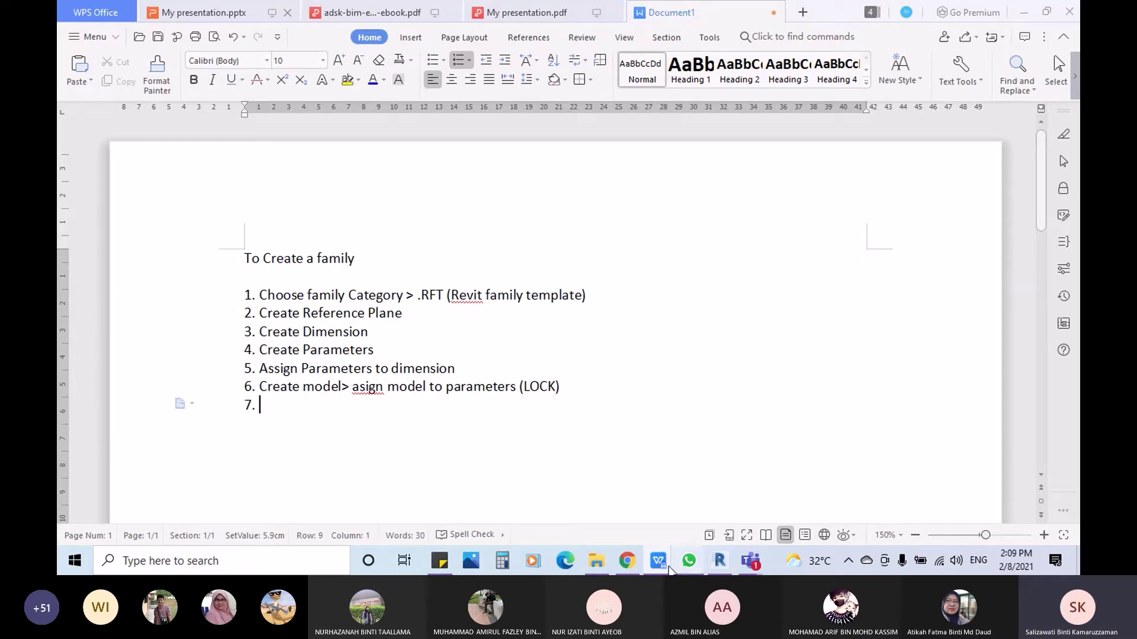
Step: Look at the reference planes in Revit, then return to the document and highlight the "Create Reference Plane" item
{"action": "left_click", "coordinate": [720, 562]}
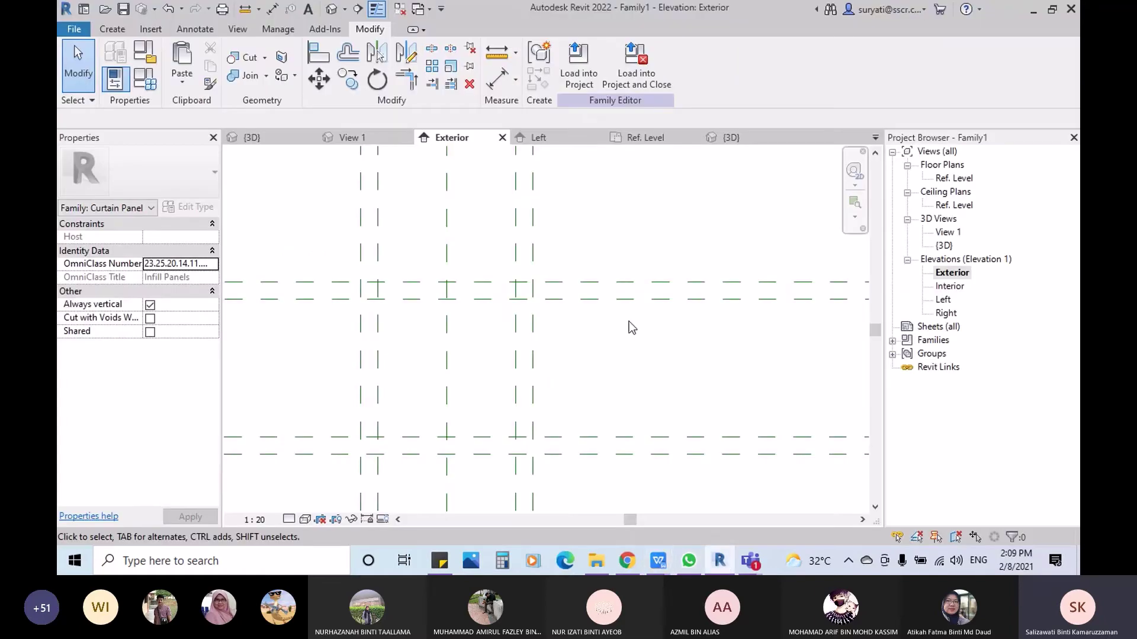
{"action": "left_click", "coordinate": [720, 562]}
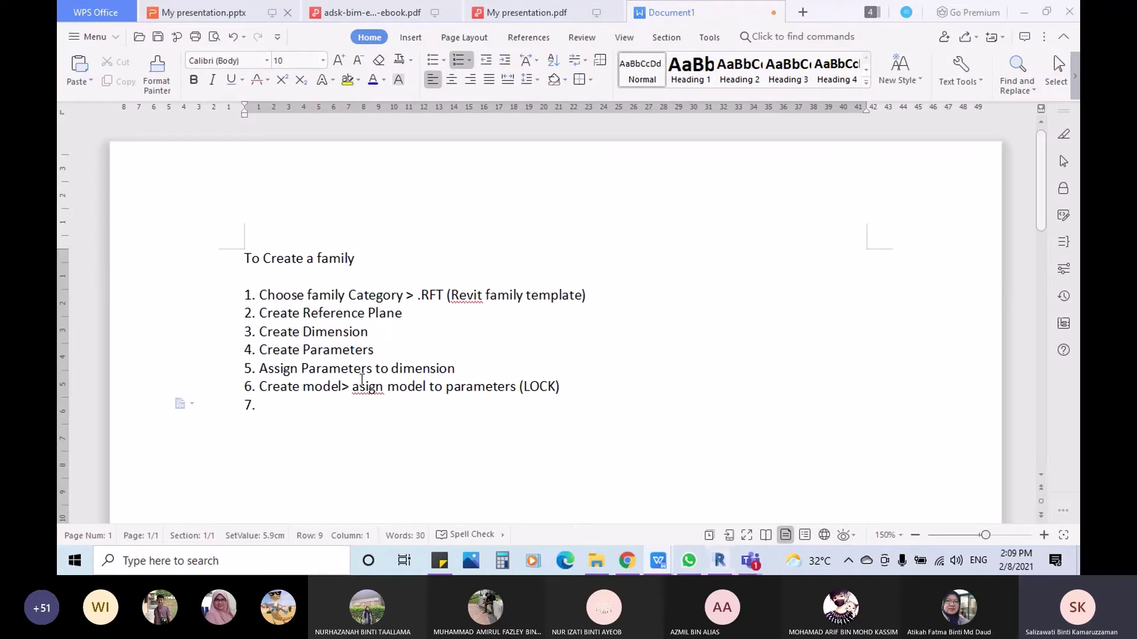
{"action": "left_click_drag", "start_coordinate": [276, 309], "coordinate": [434, 318]}
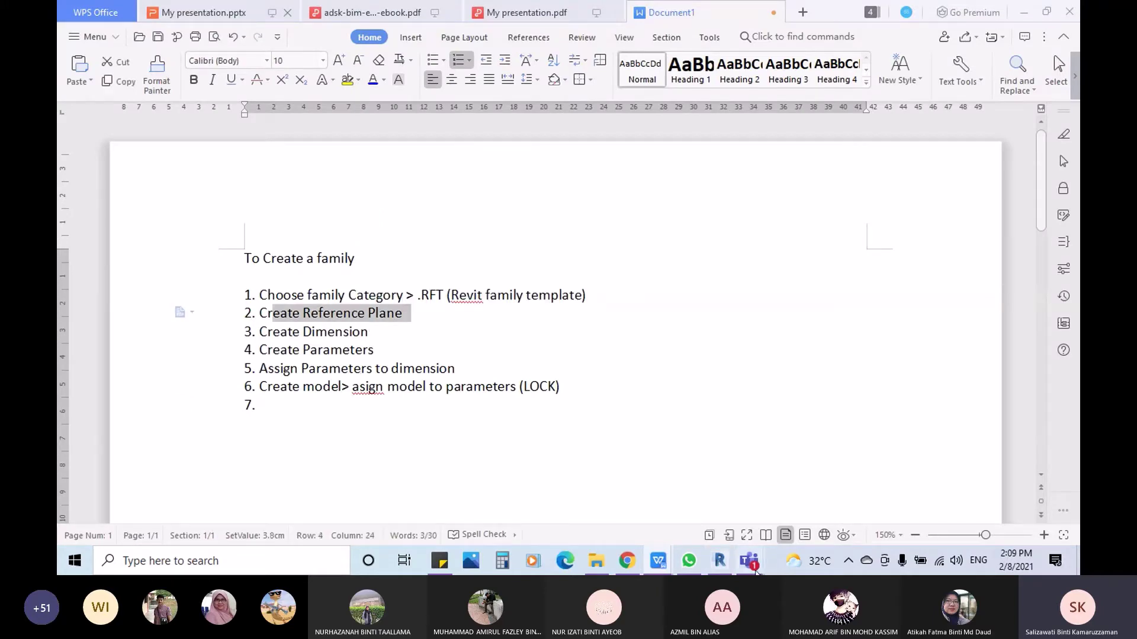
Step: Switch to Revit and place aligned dimensions between the left and the right pairs of vertical reference planes in the Exterior elevation
{"action": "left_click", "coordinate": [720, 561]}
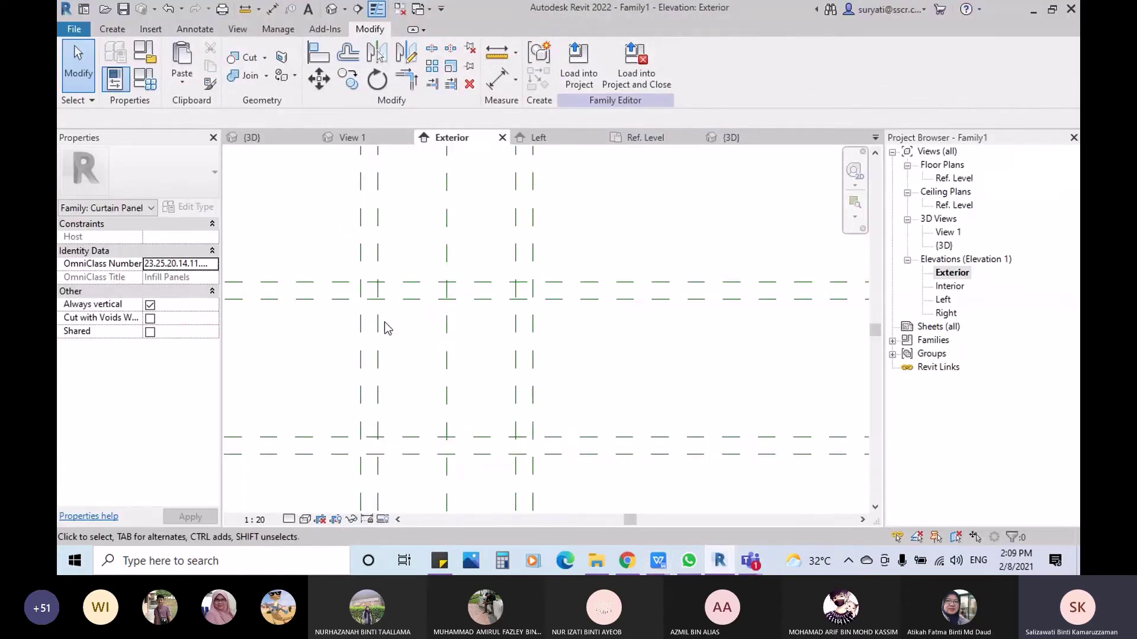
{"action": "middle_click_drag", "start_coordinate": [385, 322], "coordinate": [421, 324]}
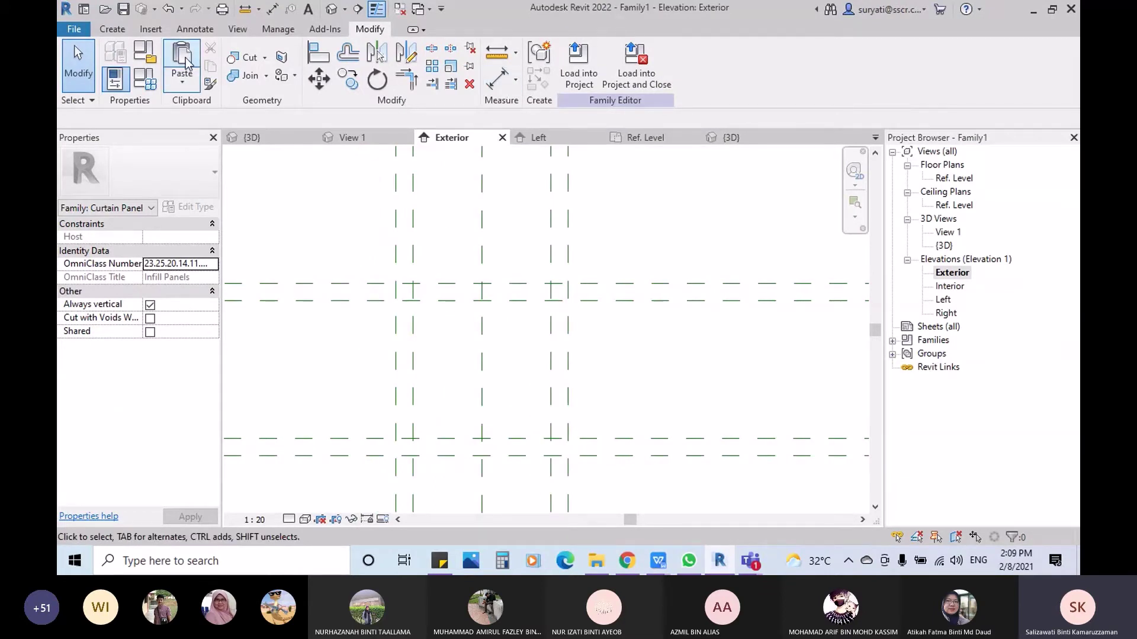
{"action": "left_click", "coordinate": [195, 29]}
{"action": "left_click", "coordinate": [118, 64]}
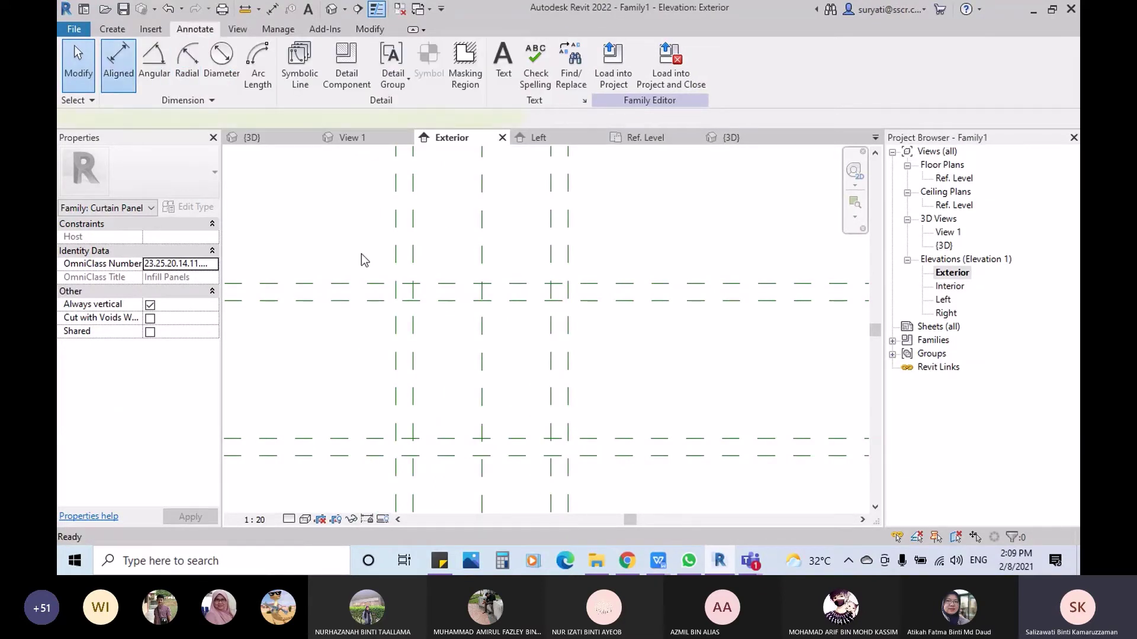
{"action": "scroll", "coordinate": [390, 290], "scroll_direction": "up", "scroll_amount": 1}
{"action": "left_click", "coordinate": [394, 256]}
{"action": "left_click", "coordinate": [420, 250]}
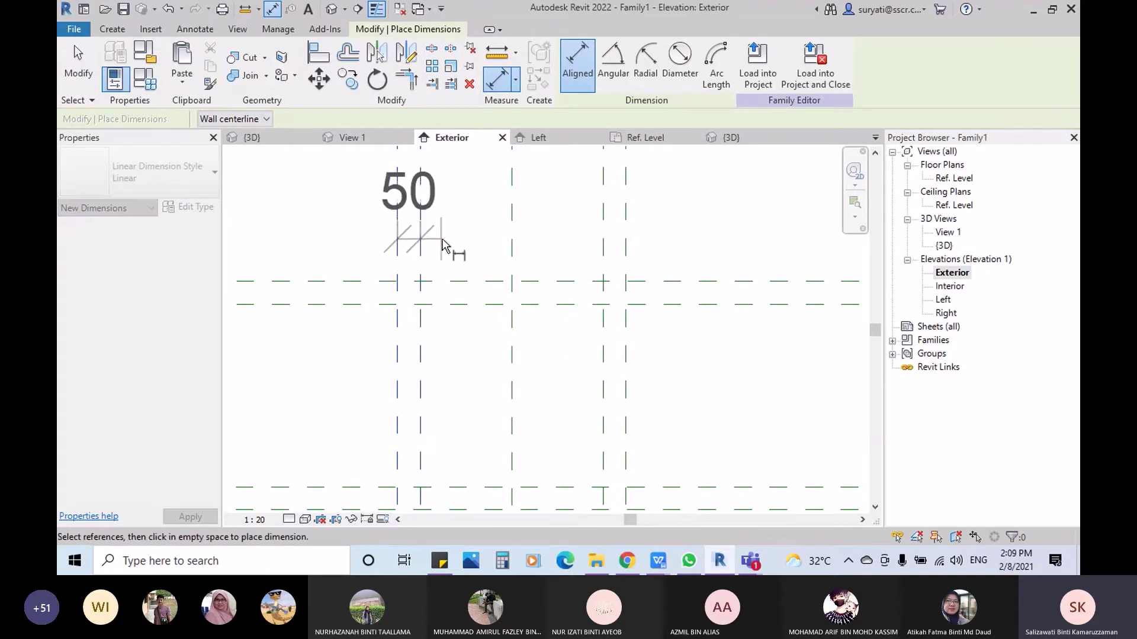
{"action": "left_click", "coordinate": [441, 224]}
{"action": "left_click", "coordinate": [603, 244]}
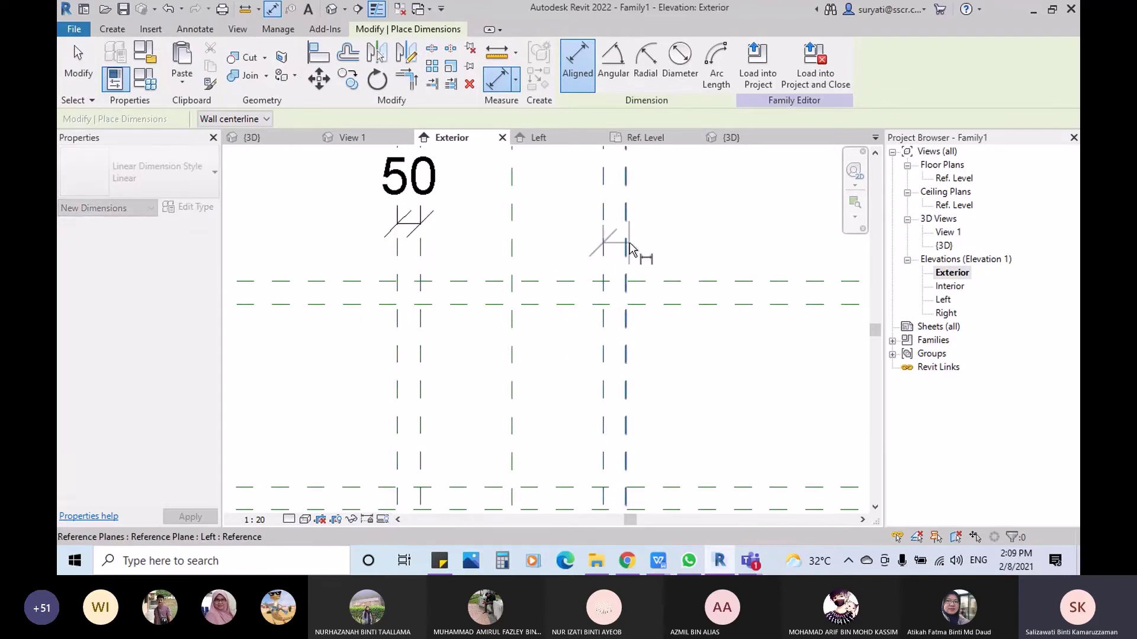
{"action": "left_click", "coordinate": [625, 249]}
{"action": "left_click", "coordinate": [675, 210]}
Step: Place aligned dimensions between the upper and the lower pairs of horizontal reference planes, then leave the dimension command
{"action": "left_click", "coordinate": [333, 283]}
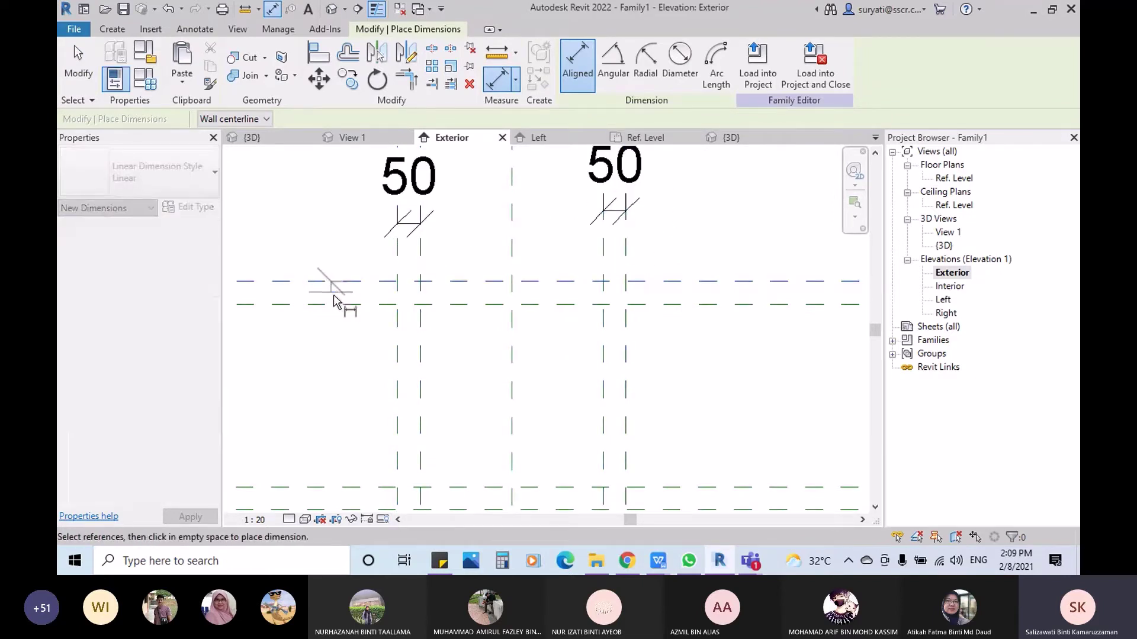
{"action": "left_click", "coordinate": [334, 305]}
{"action": "left_click", "coordinate": [332, 347]}
{"action": "middle_click_drag", "start_coordinate": [358, 403], "coordinate": [369, 354]}
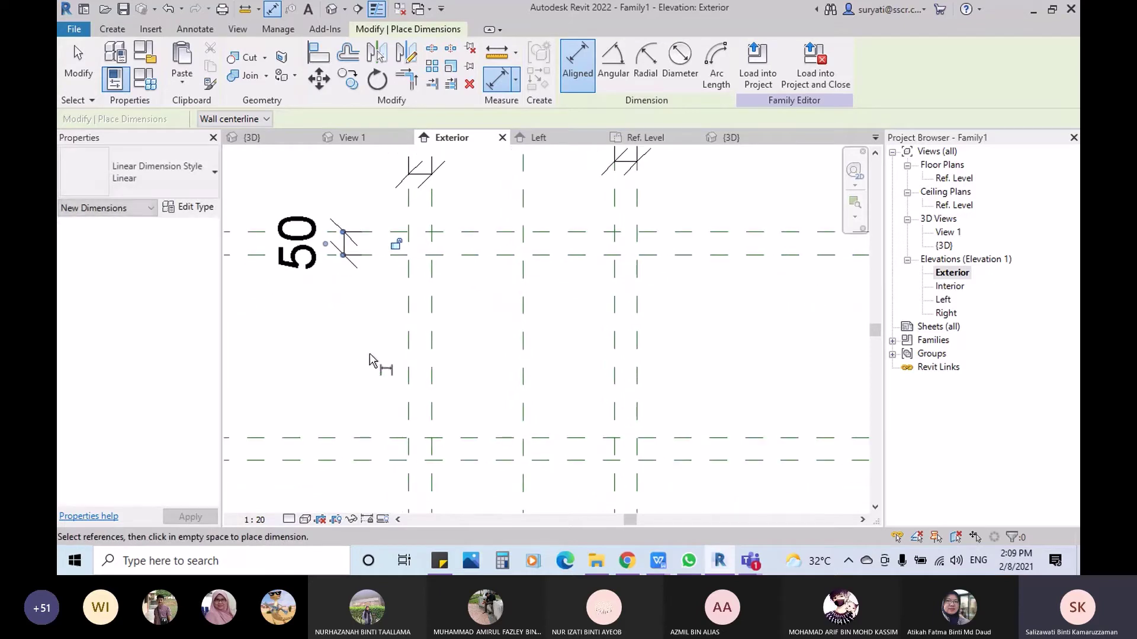
{"action": "left_click", "coordinate": [356, 438]}
{"action": "left_click", "coordinate": [355, 460]}
{"action": "left_click", "coordinate": [347, 477]}
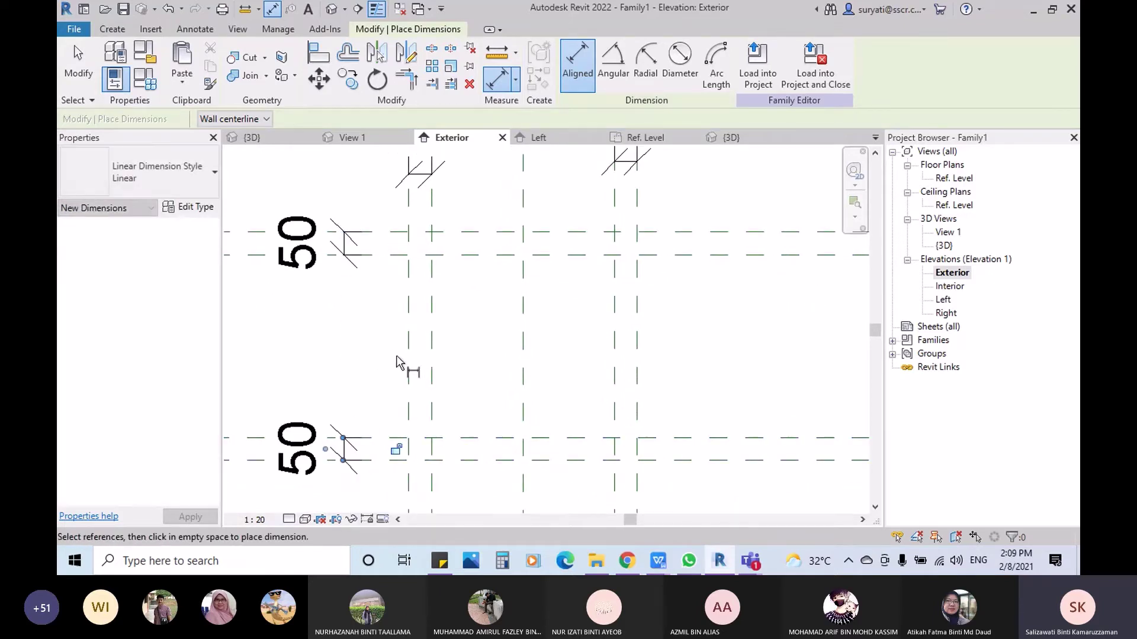
{"action": "key", "text": "Escape"}
{"action": "key", "text": "Escape"}
{"action": "scroll", "coordinate": [365, 345], "scroll_direction": "down", "scroll_amount": 2}
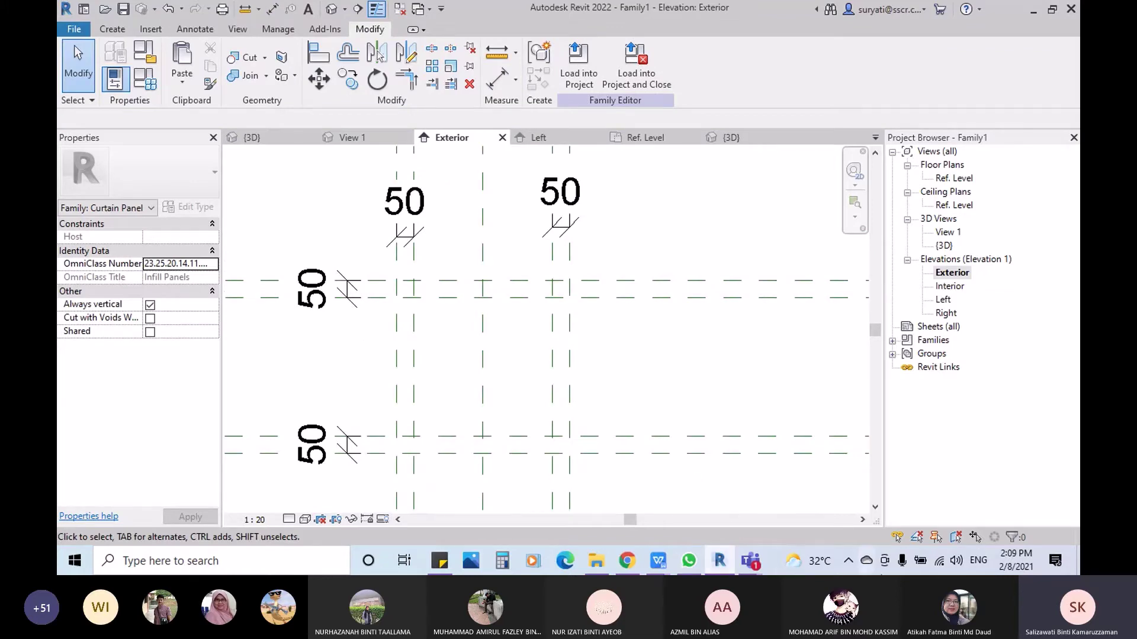
Step: Check the written list, then examine the label options of the dimension between the left pair of vertical reference planes in Revit
{"action": "left_click", "coordinate": [728, 559]}
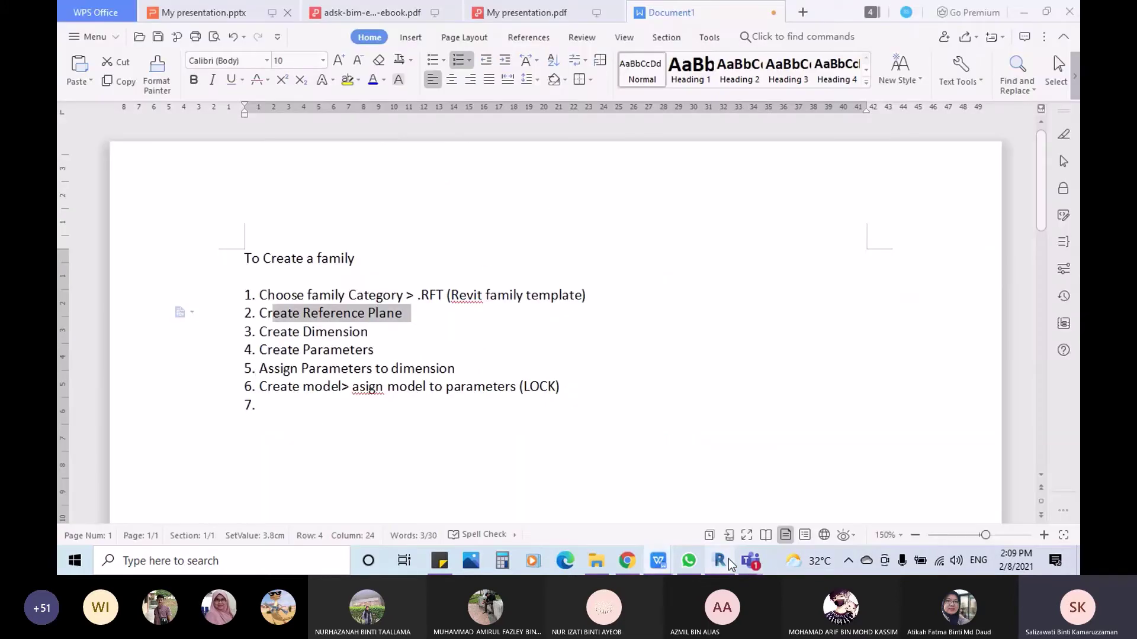
{"action": "left_click", "coordinate": [728, 559]}
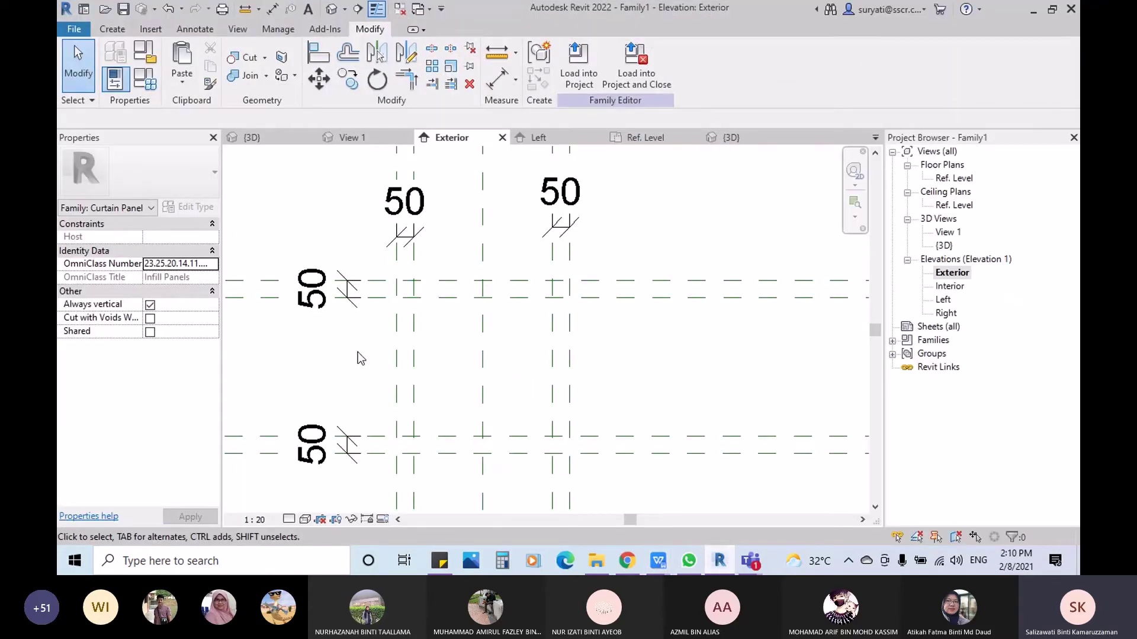
{"action": "left_click", "coordinate": [424, 212]}
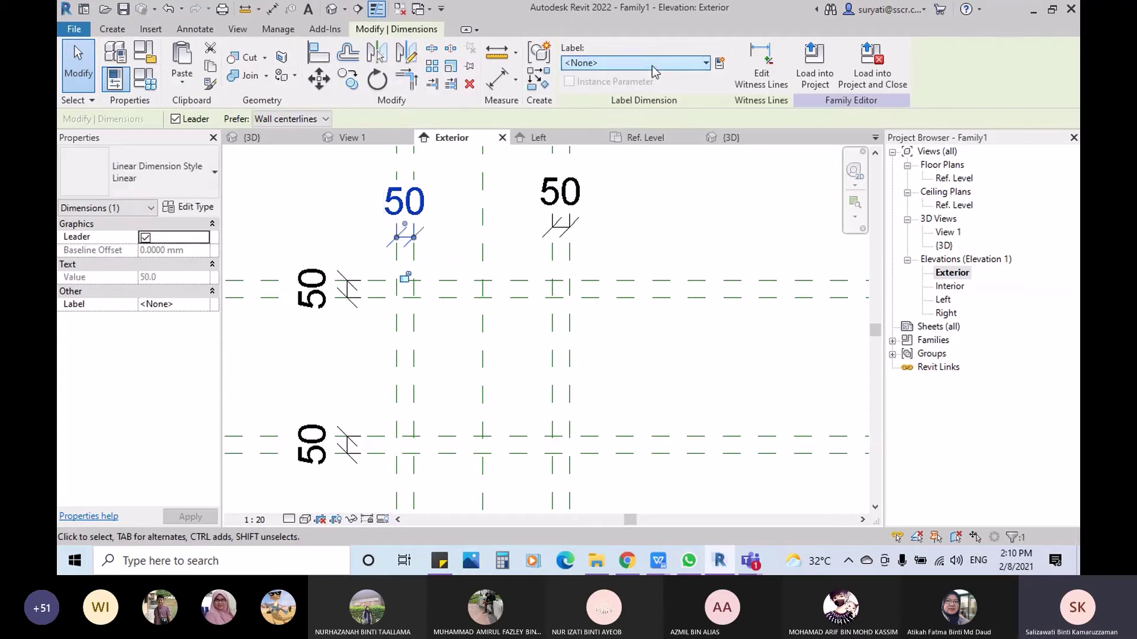
{"action": "left_click", "coordinate": [634, 63]}
{"action": "left_click", "coordinate": [633, 68]}
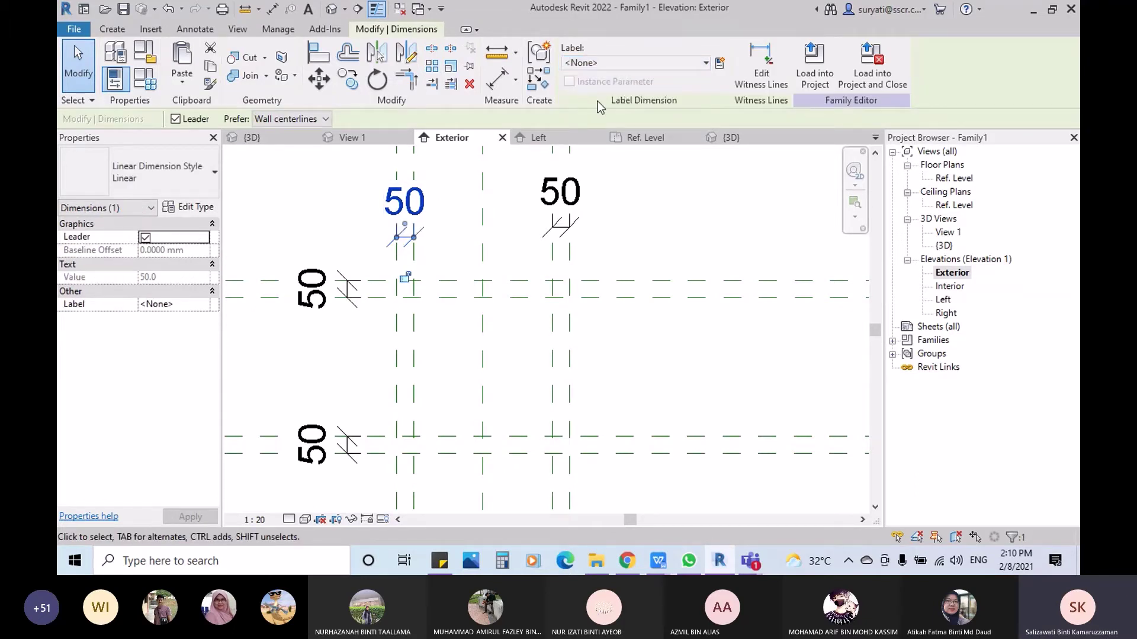
{"action": "left_click", "coordinate": [610, 64]}
{"action": "left_click", "coordinate": [726, 68]}
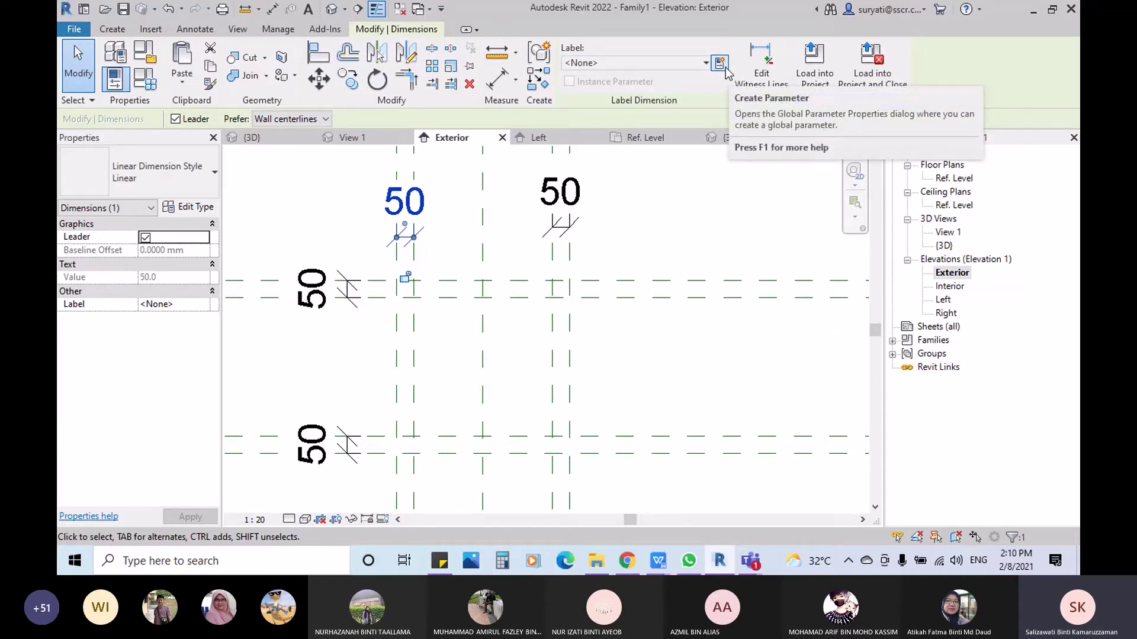
{"action": "left_click", "coordinate": [667, 172]}
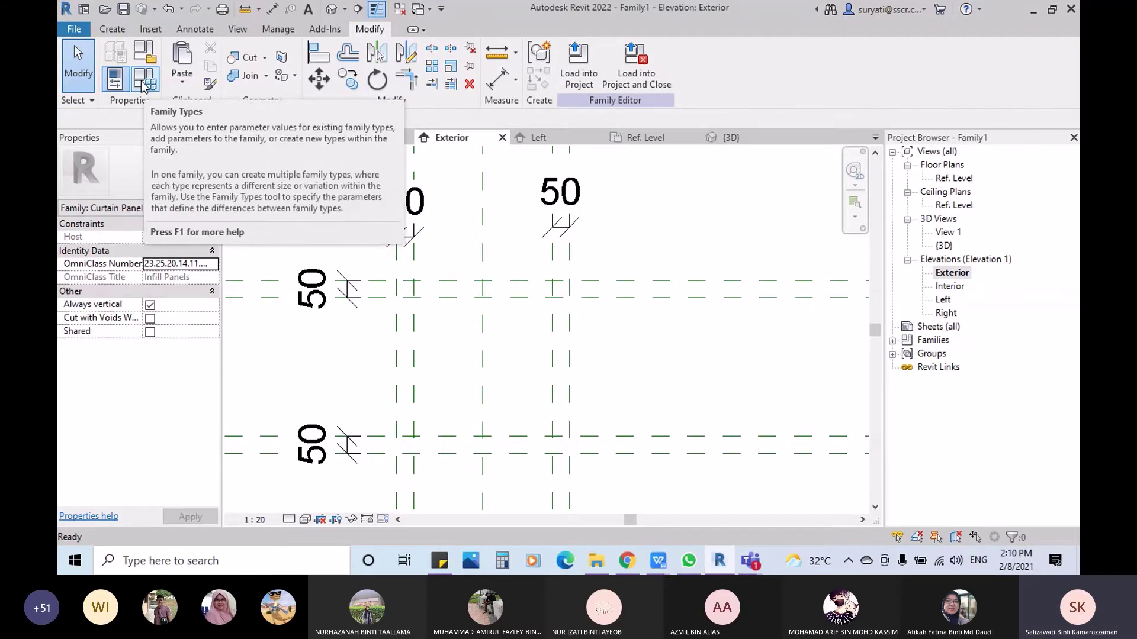
Step: Add a family type parameter named Frame Width, of type Length, grouped under Dimensions
{"action": "left_click", "coordinate": [142, 86]}
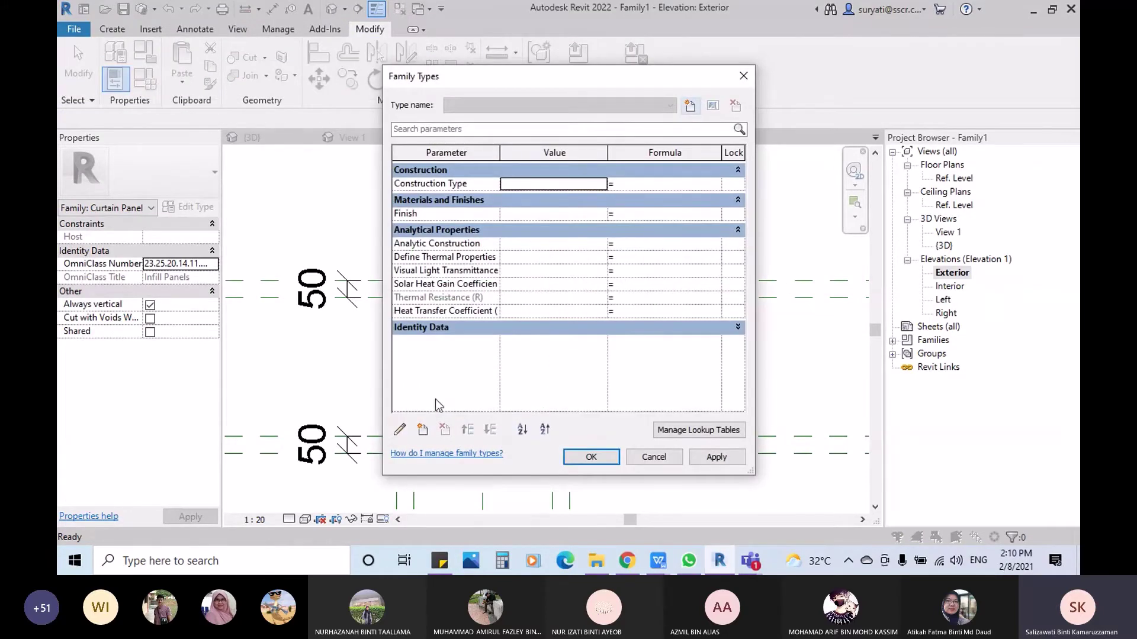
{"action": "left_click", "coordinate": [424, 433]}
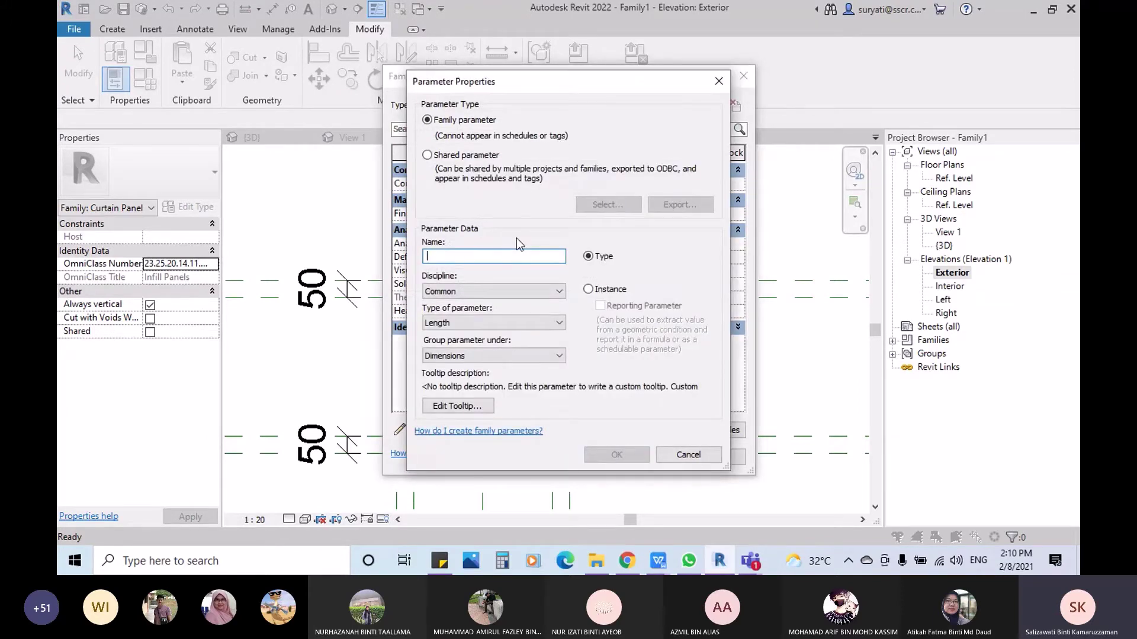
{"action": "type", "text": "Frame wi"}
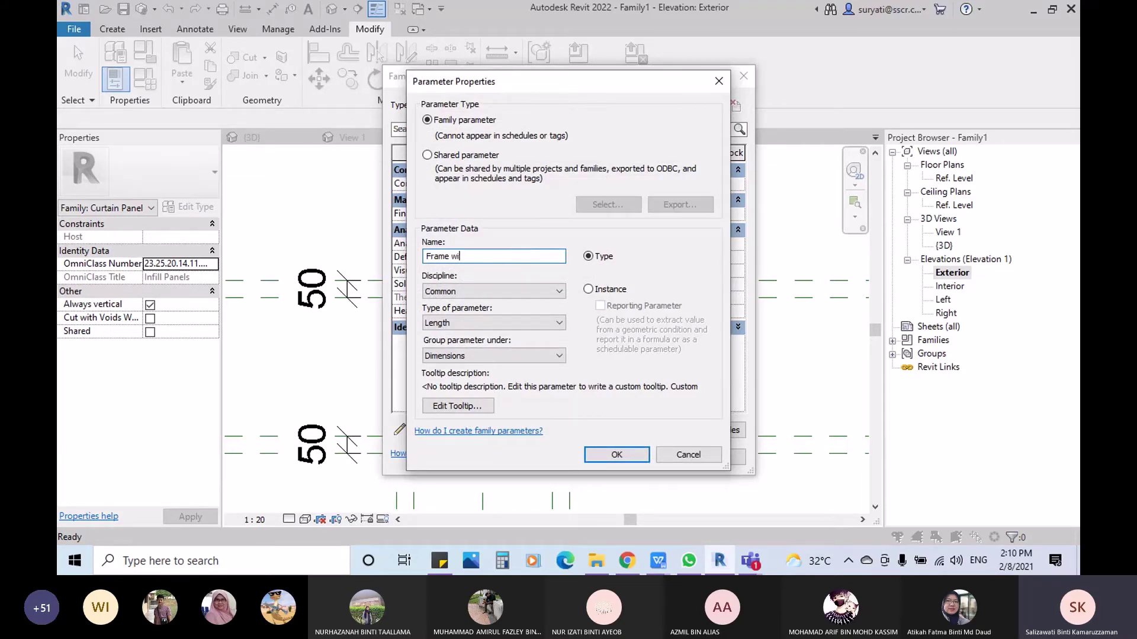
{"action": "key", "text": "BackSpace"}
{"action": "key", "text": "BackSpace"}
{"action": "key", "text": "BackSpace"}
{"action": "key", "text": "BackSpace"}
{"action": "key", "text": "BackSpace"}
{"action": "key", "text": "BackSpace"}
{"action": "key", "text": "BackSpace"}
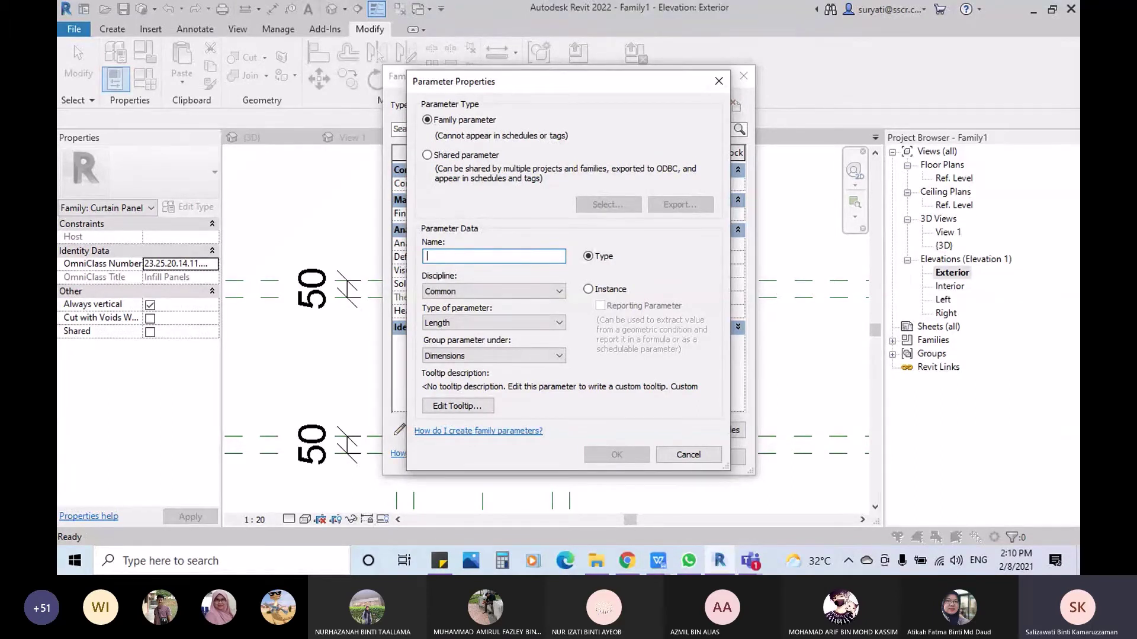
{"action": "type", "text": "Frame Width"}
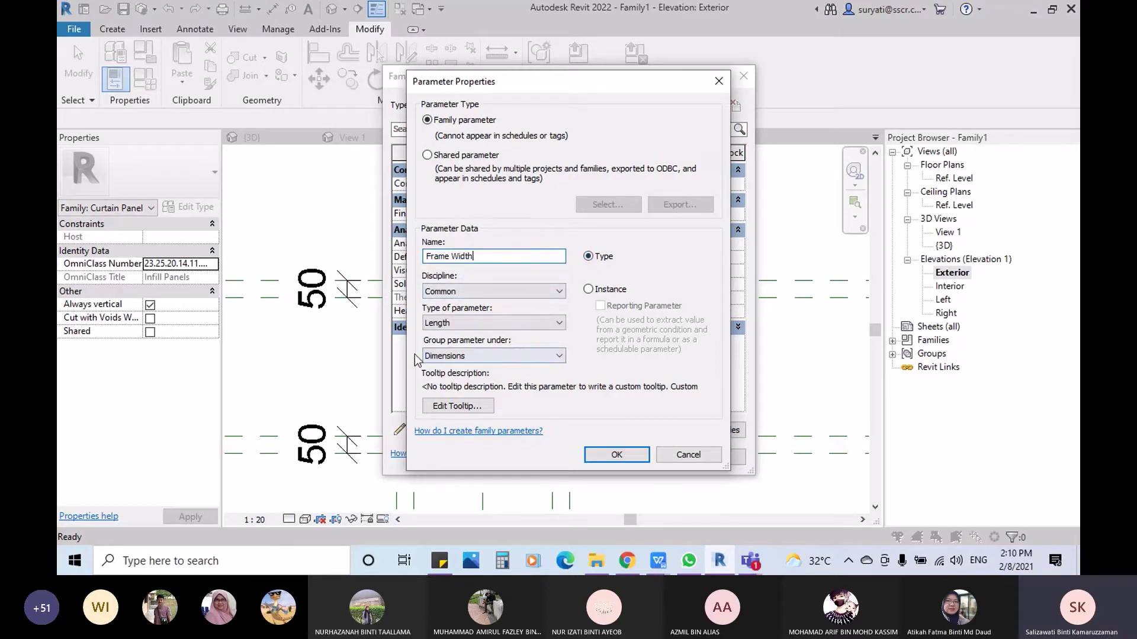
{"action": "left_click", "coordinate": [468, 359]}
{"action": "left_click", "coordinate": [469, 359]}
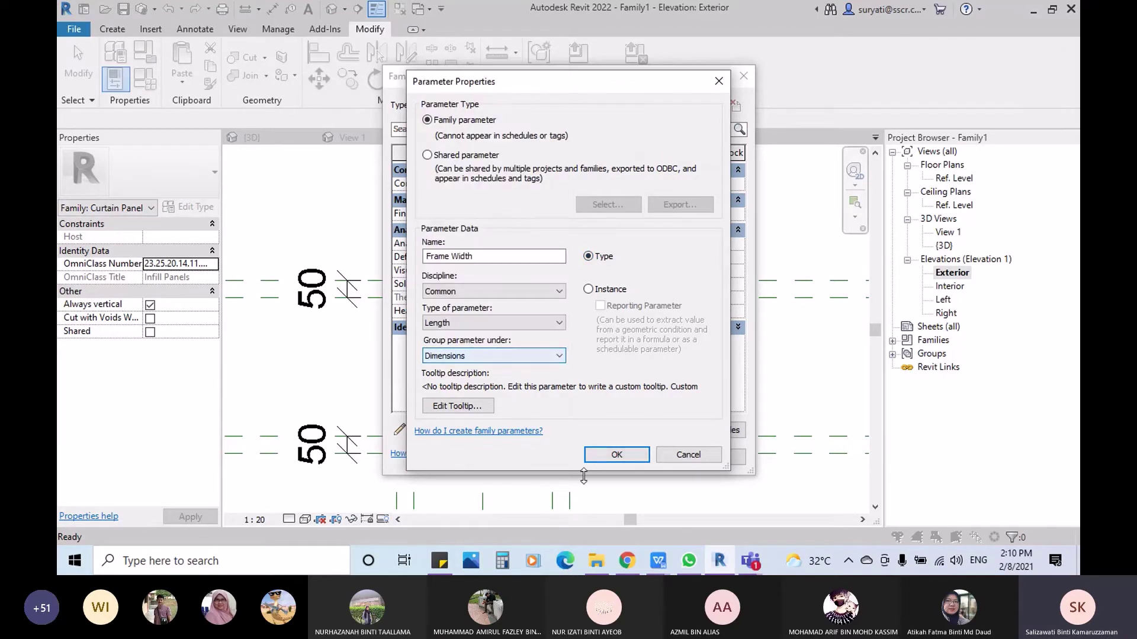
{"action": "left_click", "coordinate": [588, 454]}
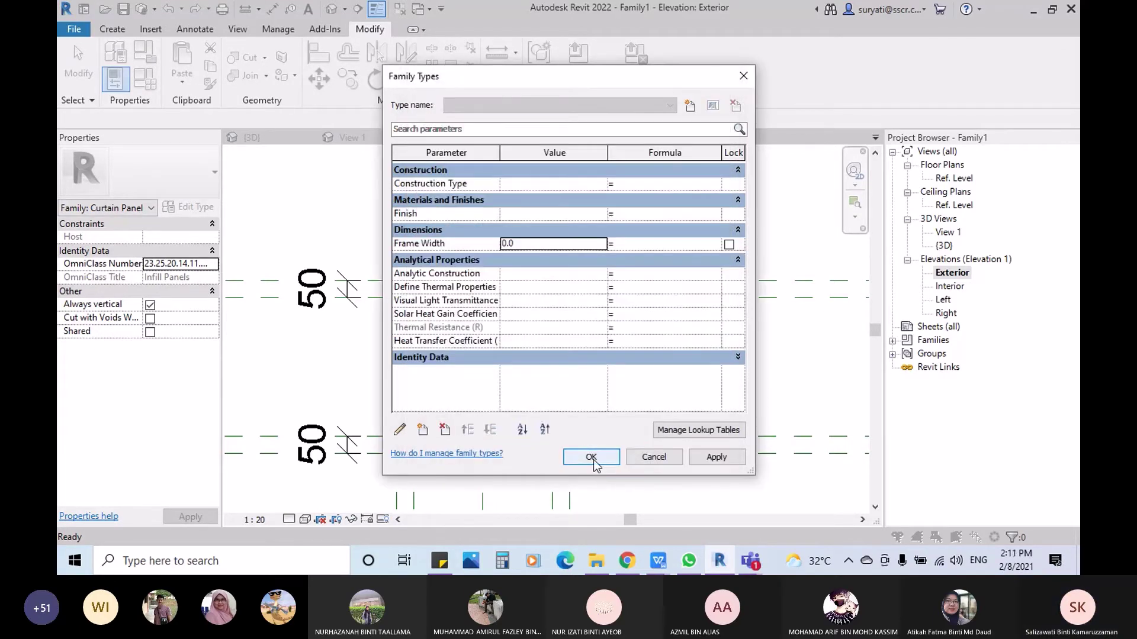
Step: Set the Frame Width parameter's value to 50 and accept the family types
{"action": "left_click", "coordinate": [547, 246]}
{"action": "type", "text": "50"}
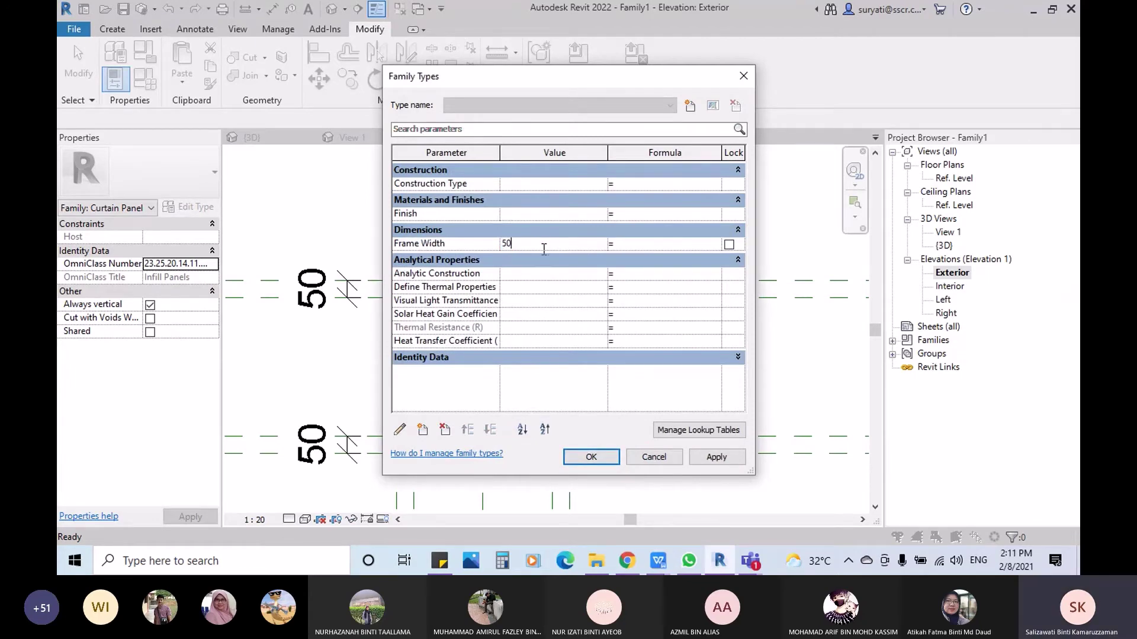
{"action": "key", "text": "Tab"}
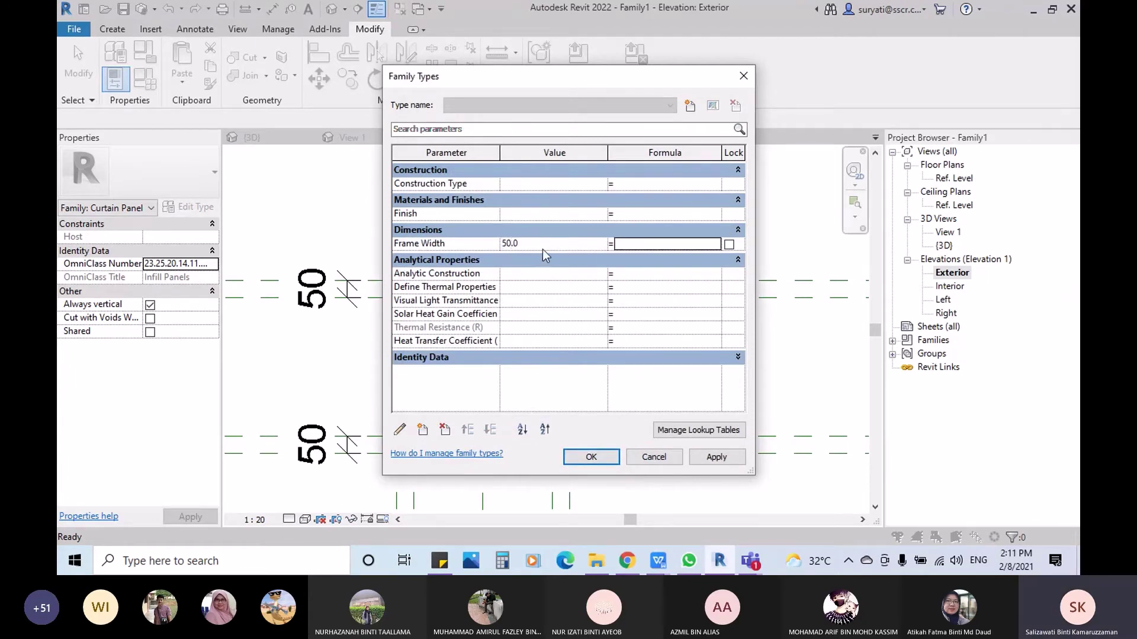
{"action": "left_click", "coordinate": [592, 458]}
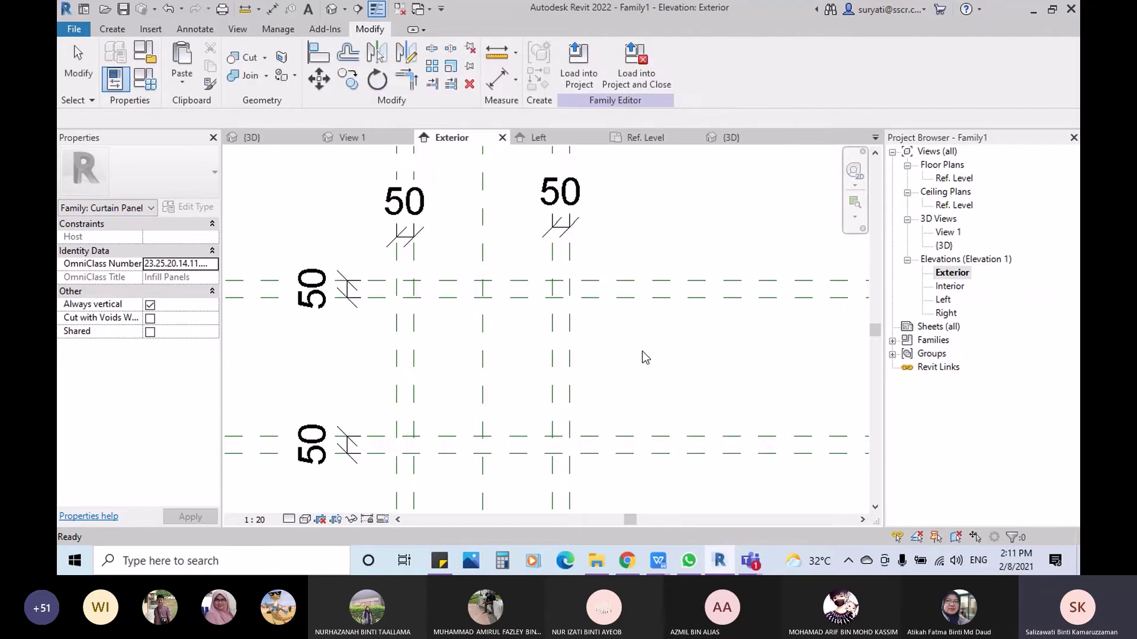
Step: Switch to the WPS Office document and highlight the "Assign Parameters to dimension" item in the written list
{"action": "key", "text": "alt+Tab"}
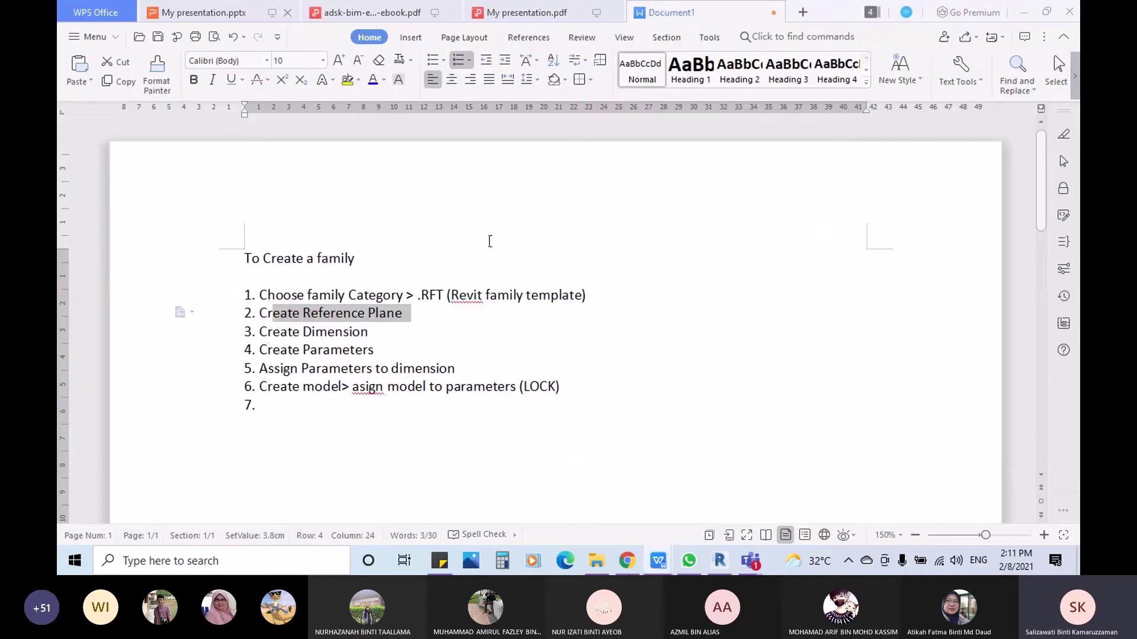
{"action": "left_click", "coordinate": [382, 334]}
{"action": "left_click_drag", "start_coordinate": [374, 352], "coordinate": [447, 370]}
{"action": "left_click", "coordinate": [427, 353]}
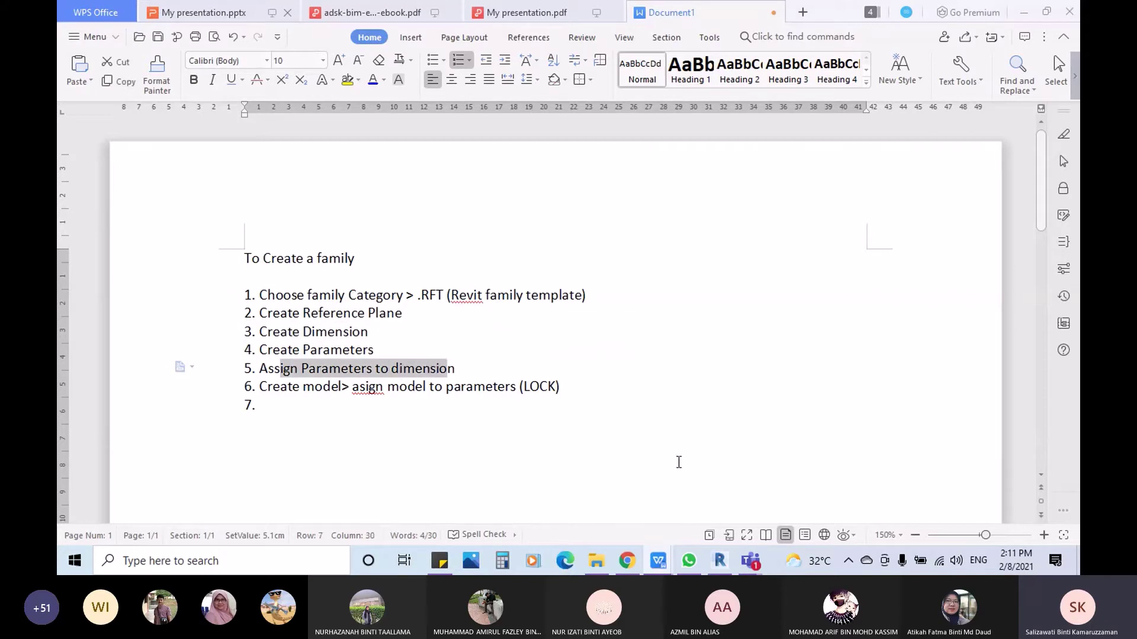
Step: Switch to Revit and label the dimensions of the right and left vertical reference plane pairs with Frame Width
{"action": "left_click", "coordinate": [728, 565]}
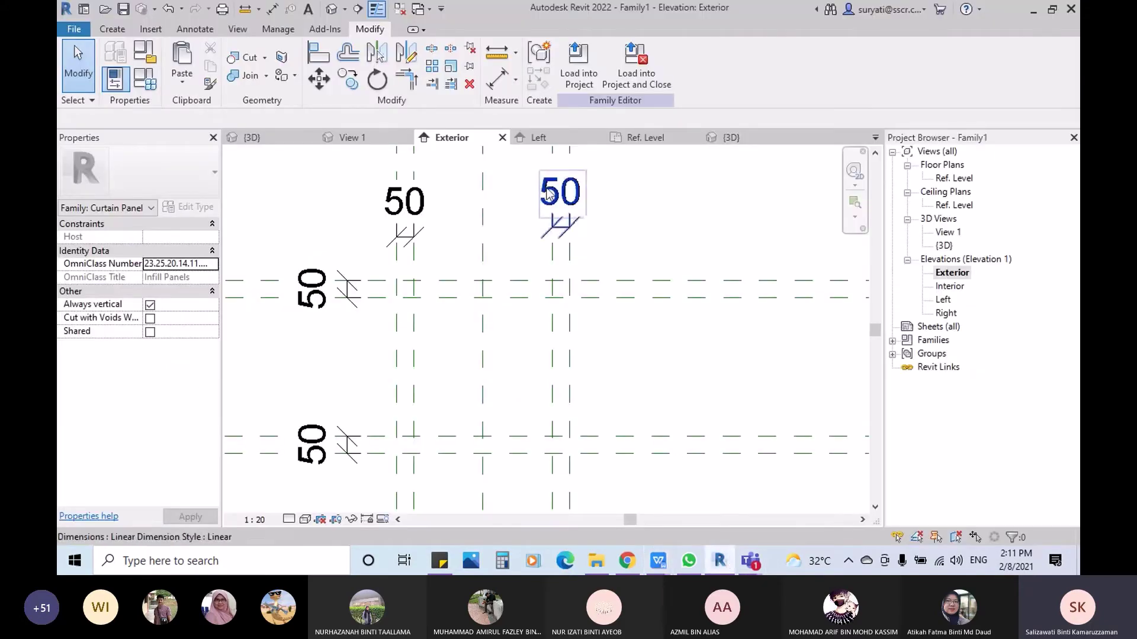
{"action": "left_click", "coordinate": [549, 193]}
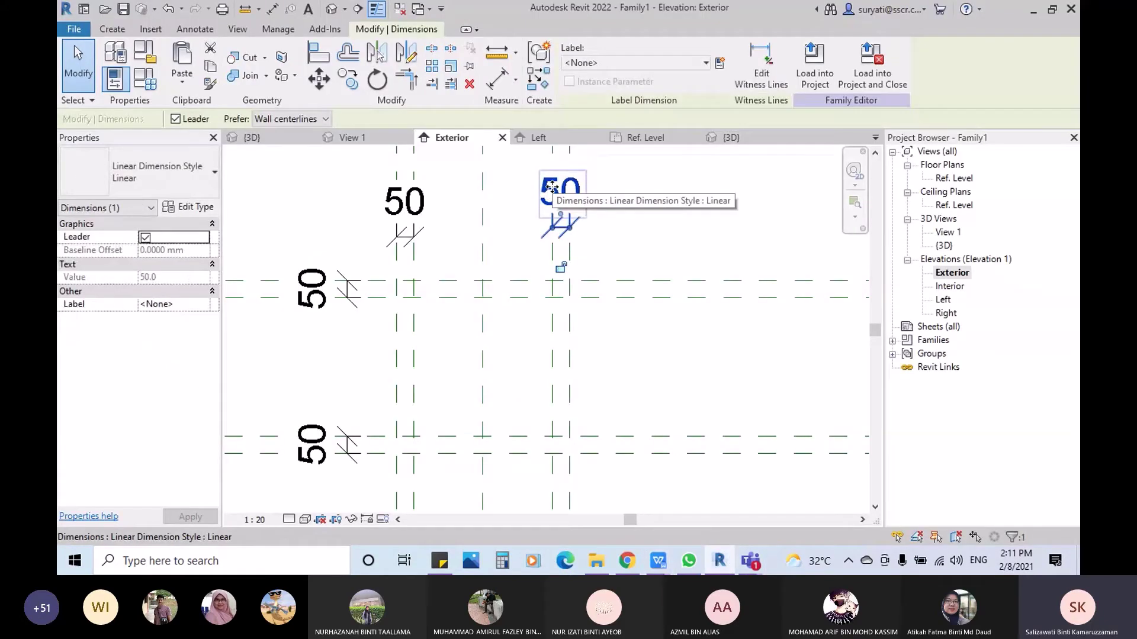
{"action": "left_click", "coordinate": [621, 63]}
{"action": "left_click", "coordinate": [621, 104]}
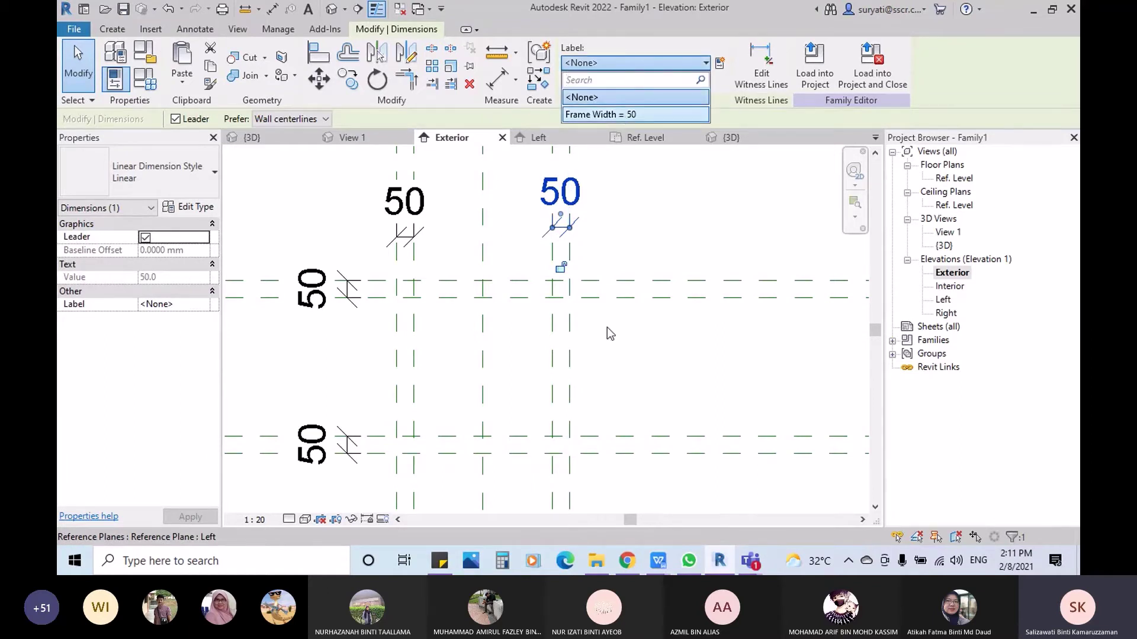
{"action": "left_click", "coordinate": [404, 201]}
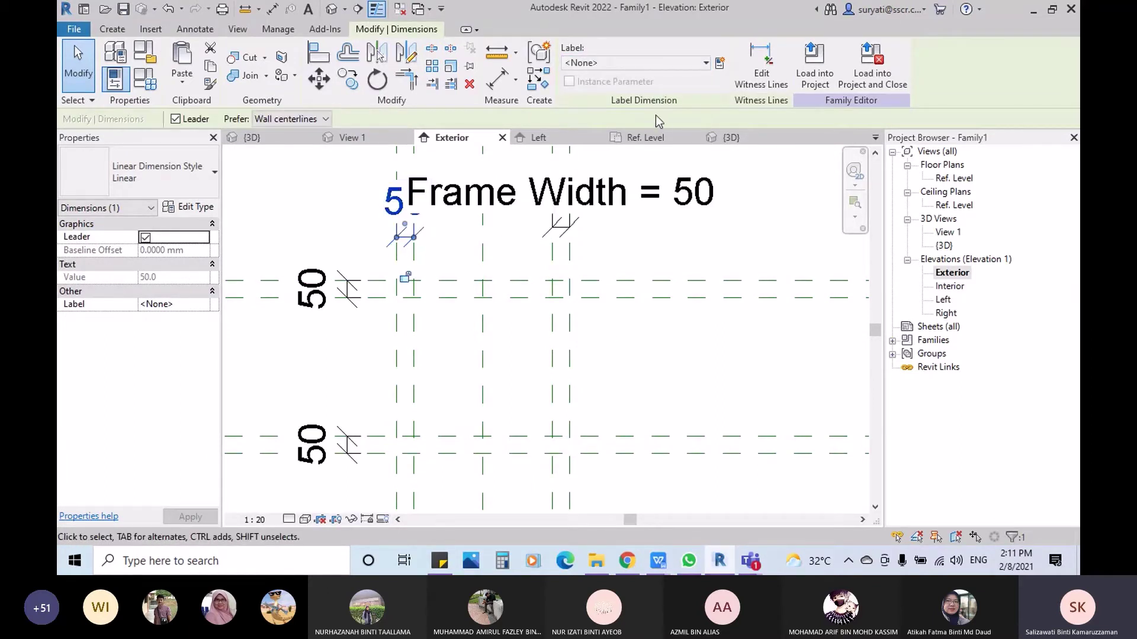
{"action": "left_click", "coordinate": [634, 62]}
{"action": "left_click", "coordinate": [600, 114]}
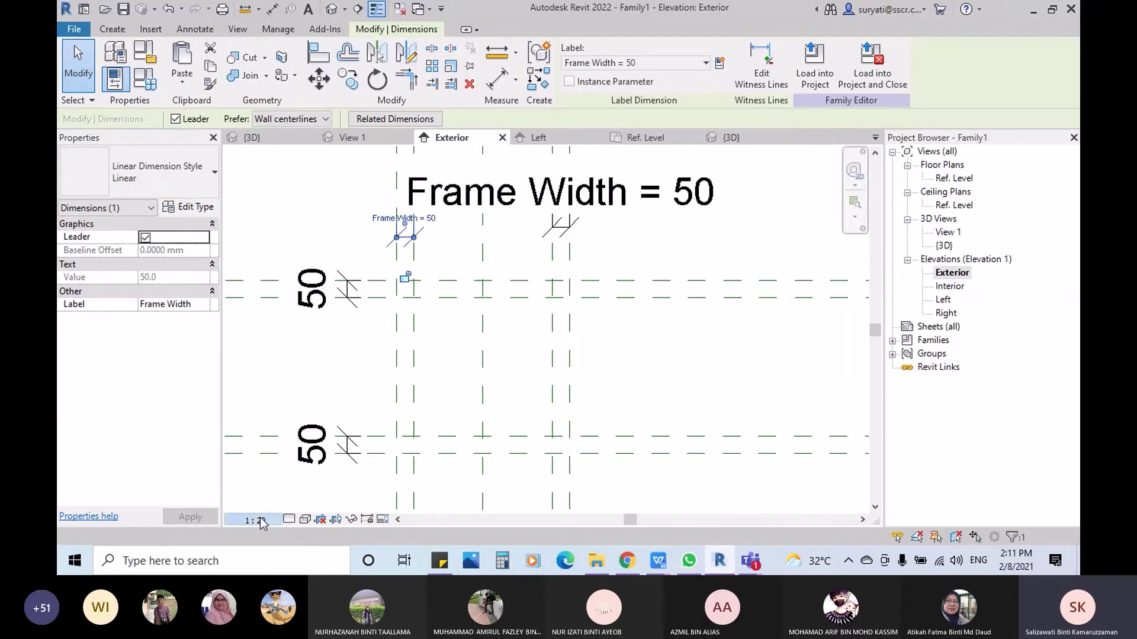
Step: Change the Exterior elevation's view scale, trying 1:50 and then using 1:10
{"action": "left_click", "coordinate": [255, 519]}
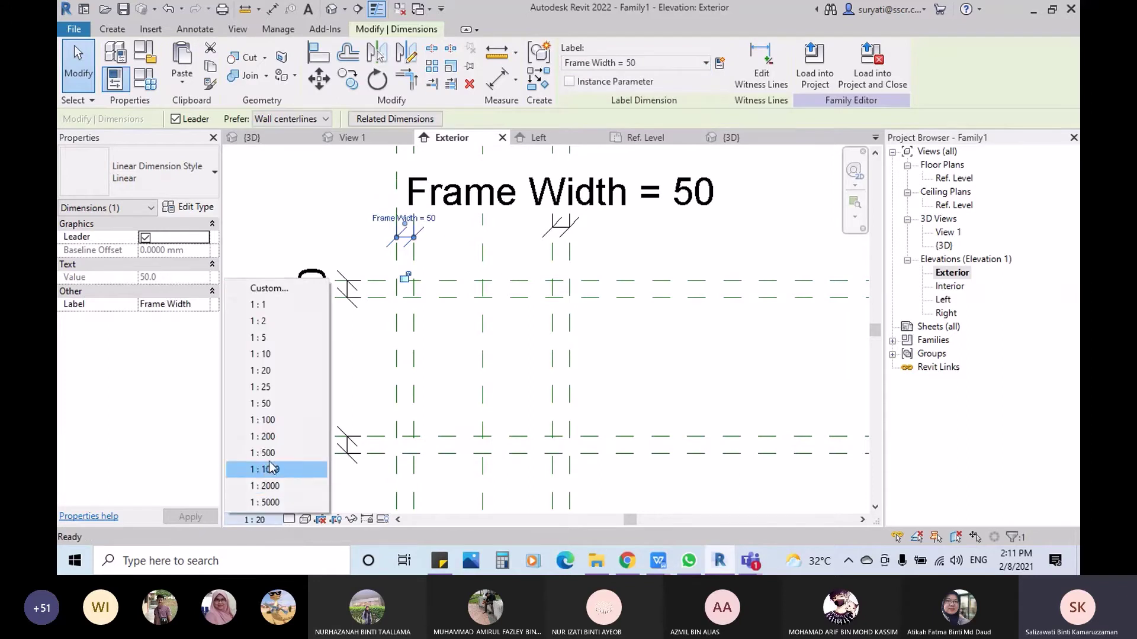
{"action": "left_click", "coordinate": [260, 403]}
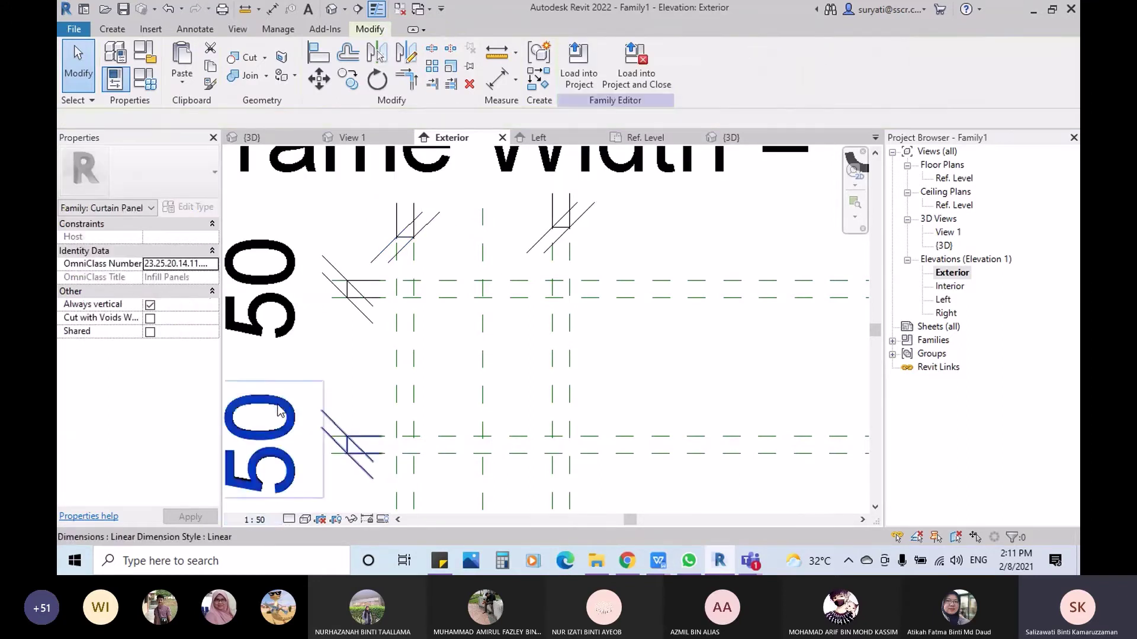
{"action": "left_click", "coordinate": [254, 520]}
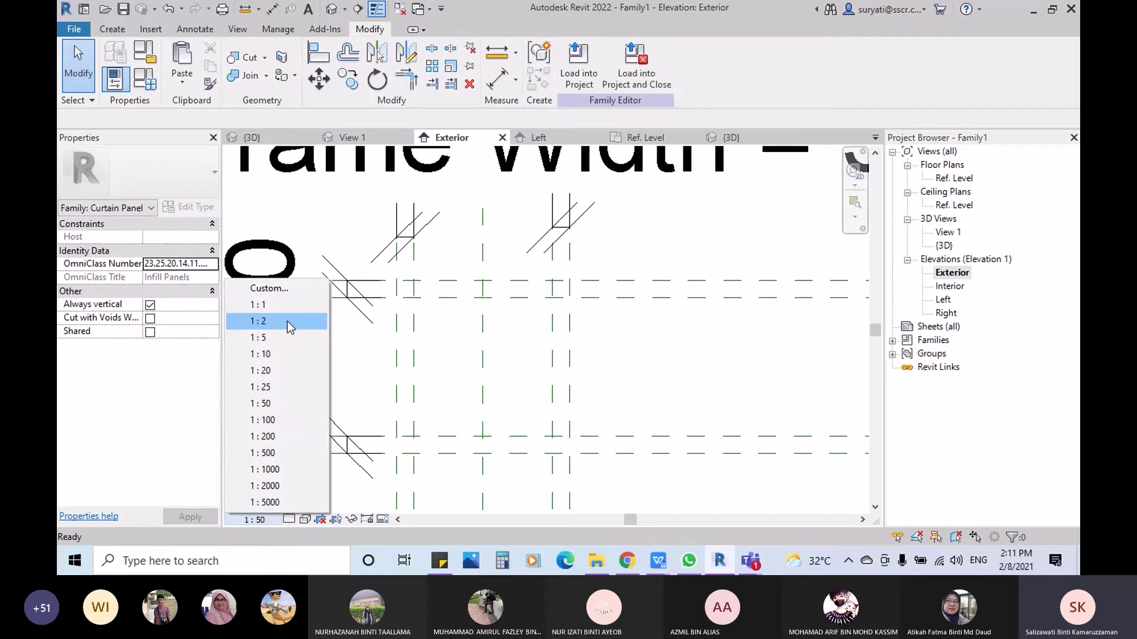
{"action": "left_click", "coordinate": [278, 354]}
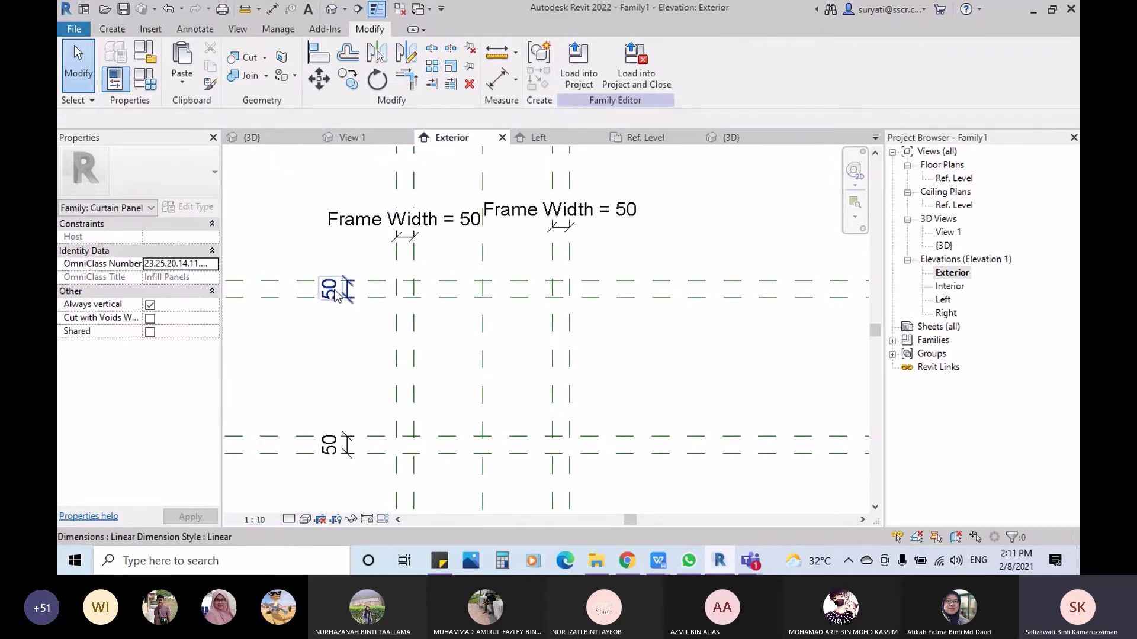
Step: Examine the Frame Width parameter's name and the other entries in the family types, then close them without changes
{"action": "left_click", "coordinate": [335, 293]}
{"action": "left_click", "coordinate": [736, 246]}
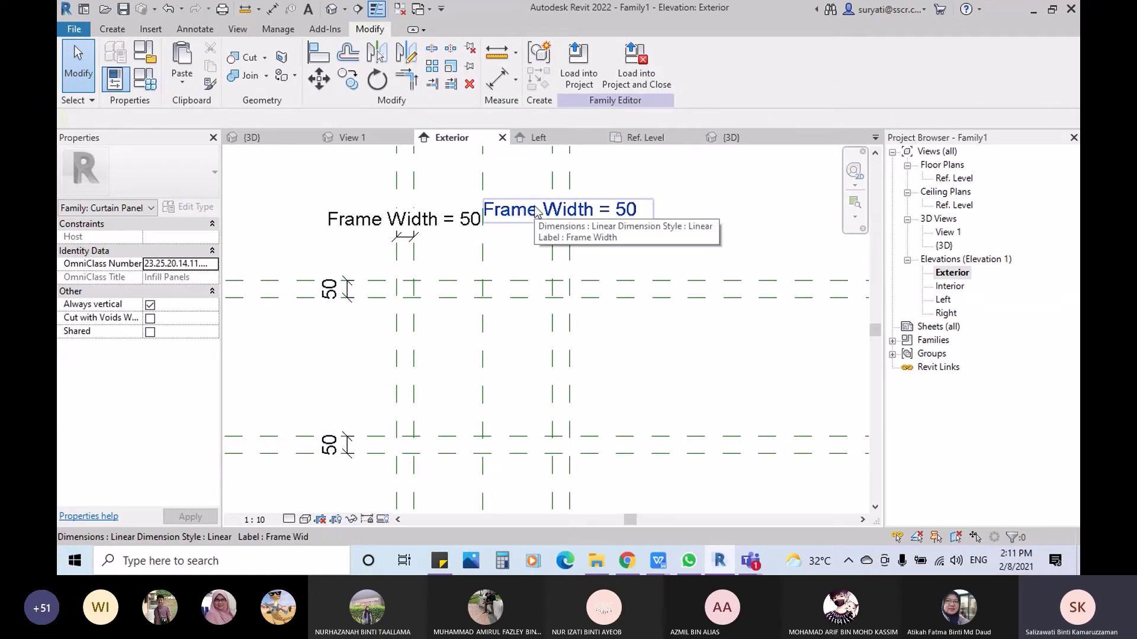
{"action": "left_click", "coordinate": [144, 91]}
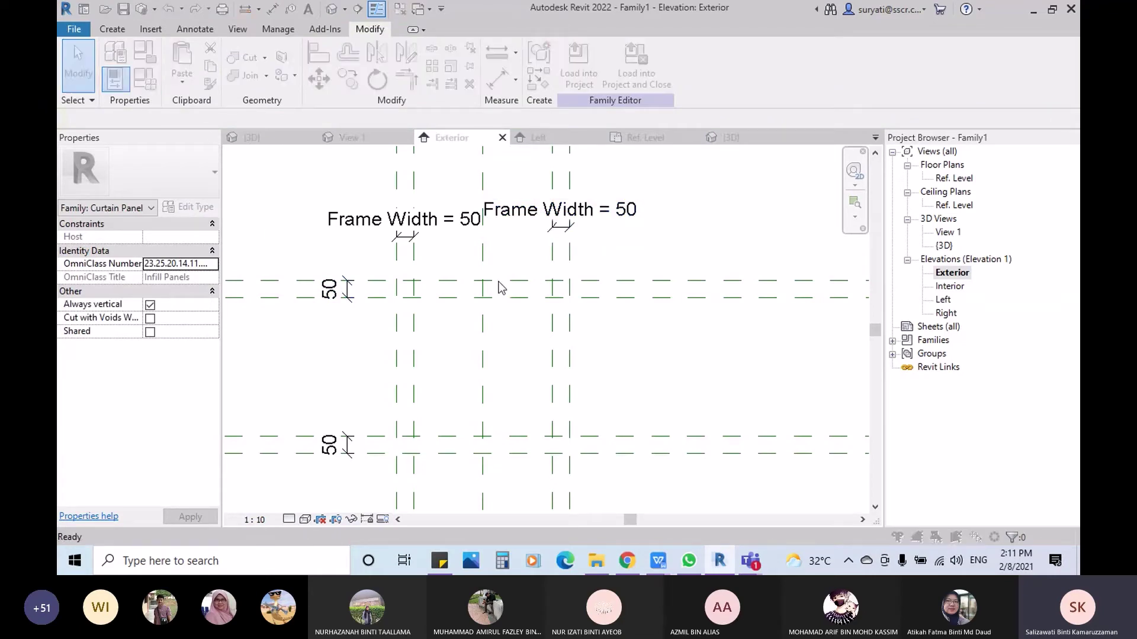
{"action": "left_click", "coordinate": [472, 246]}
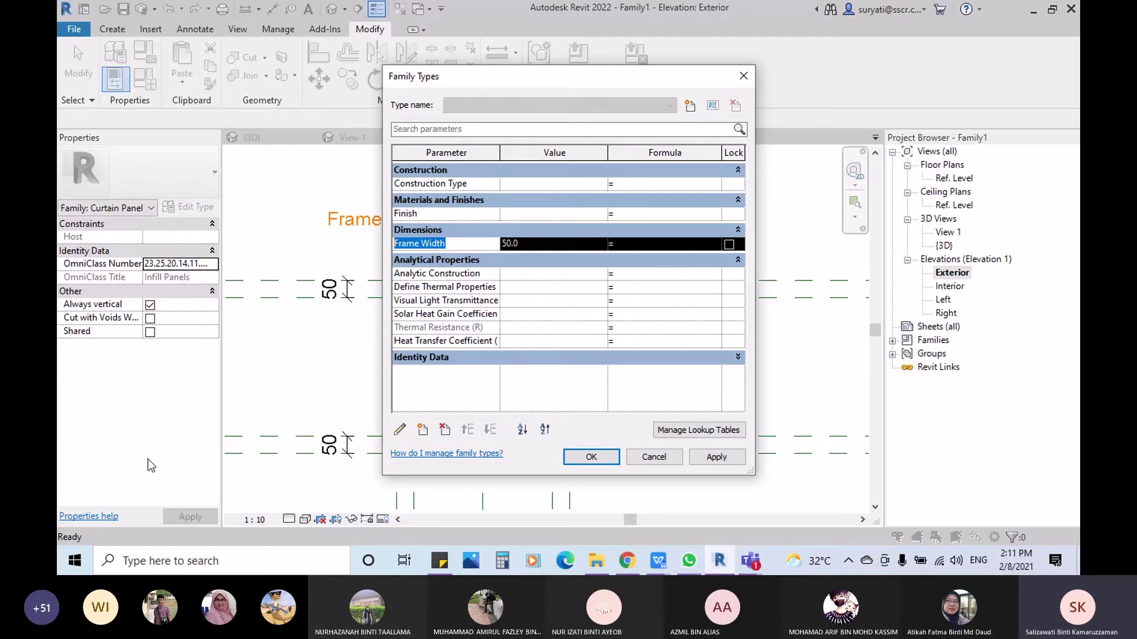
{"action": "left_click", "coordinate": [449, 357]}
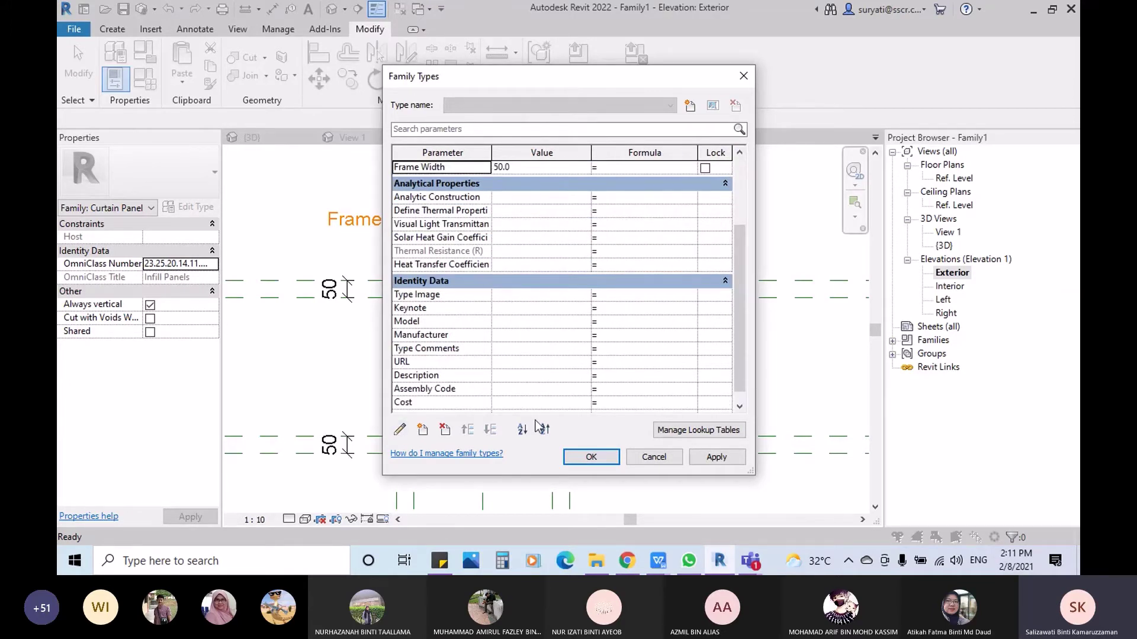
{"action": "scroll", "coordinate": [598, 311], "scroll_direction": "up", "scroll_amount": 2}
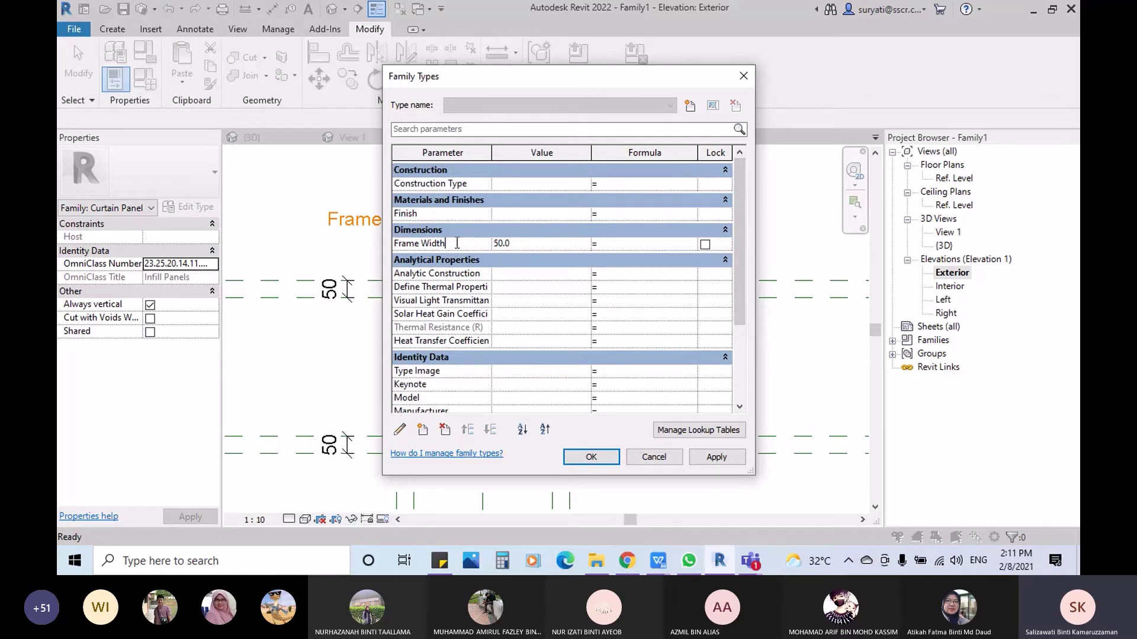
{"action": "left_click", "coordinate": [456, 243]}
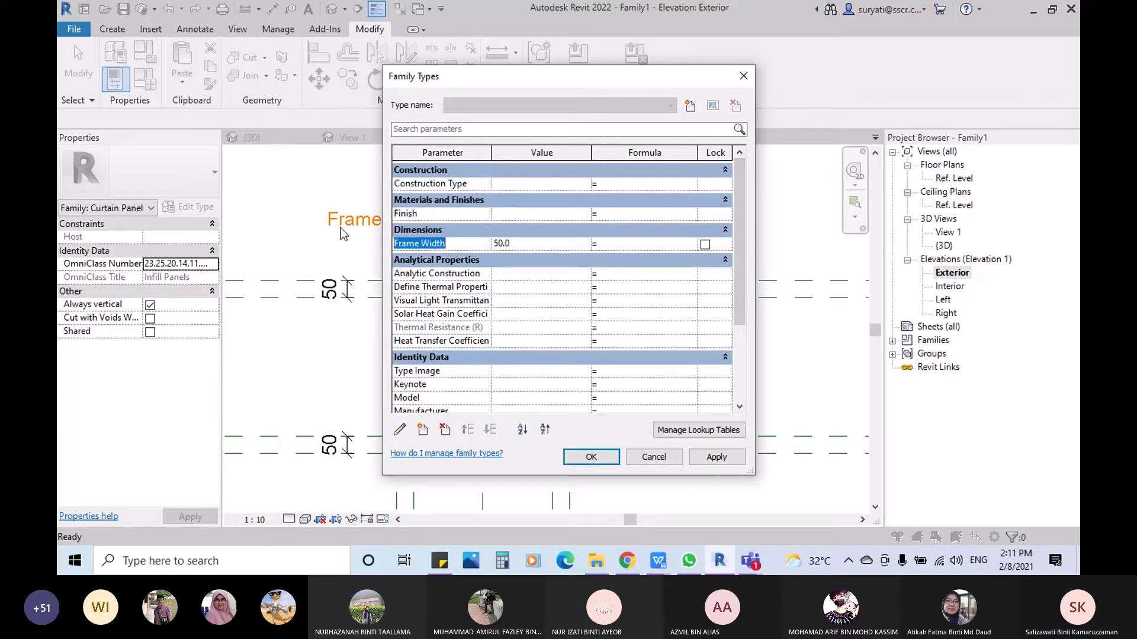
{"action": "left_click", "coordinate": [513, 289]}
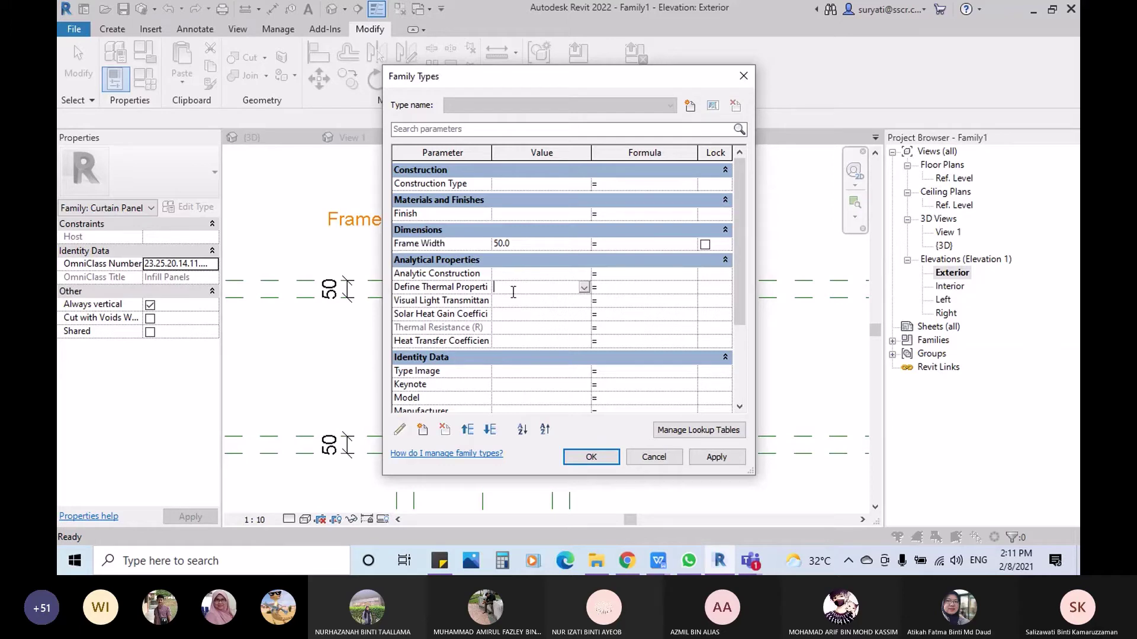
{"action": "left_click", "coordinate": [607, 274]}
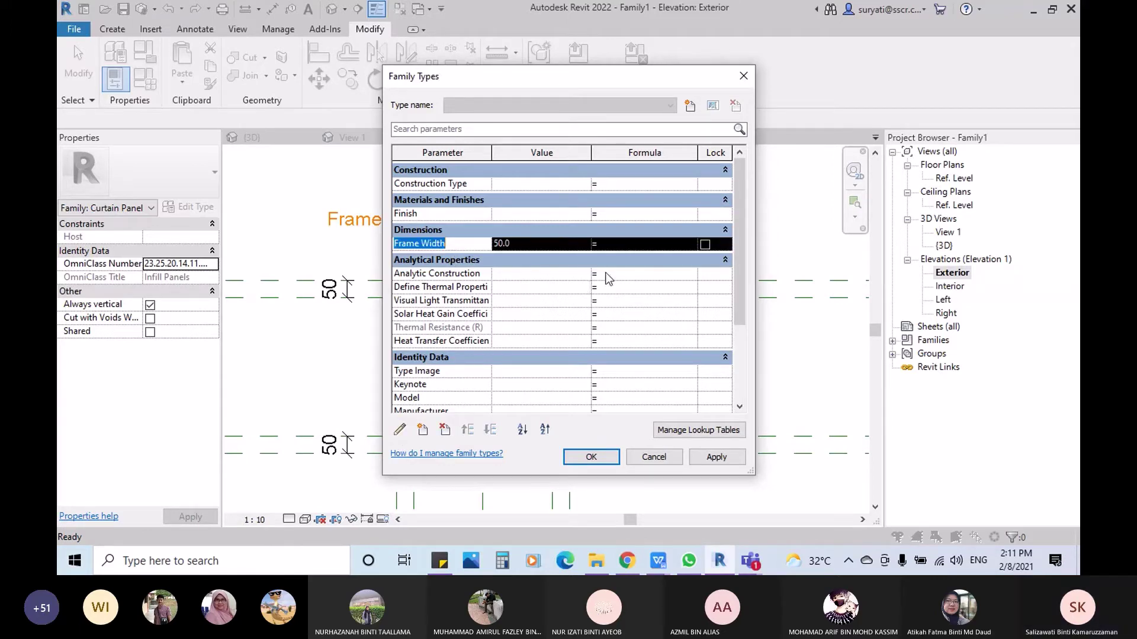
{"action": "left_click", "coordinate": [743, 76]}
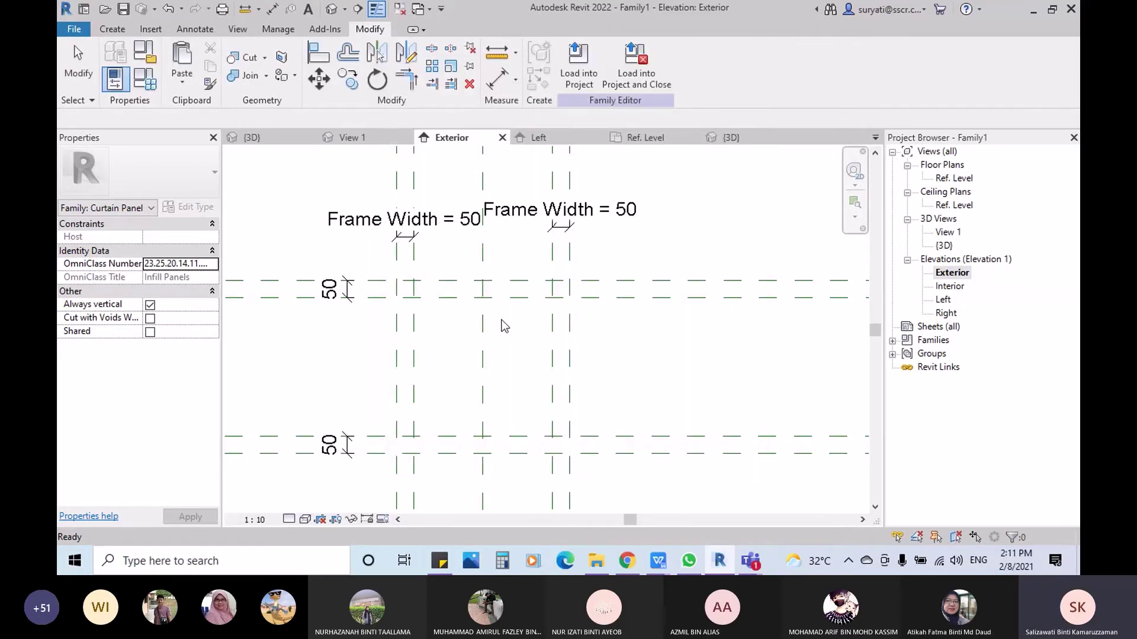
Step: Undo the view scale changes, the Frame Width dimension labels and the Frame Width parameter
{"action": "left_click", "coordinate": [340, 291]}
{"action": "left_click", "coordinate": [509, 345]}
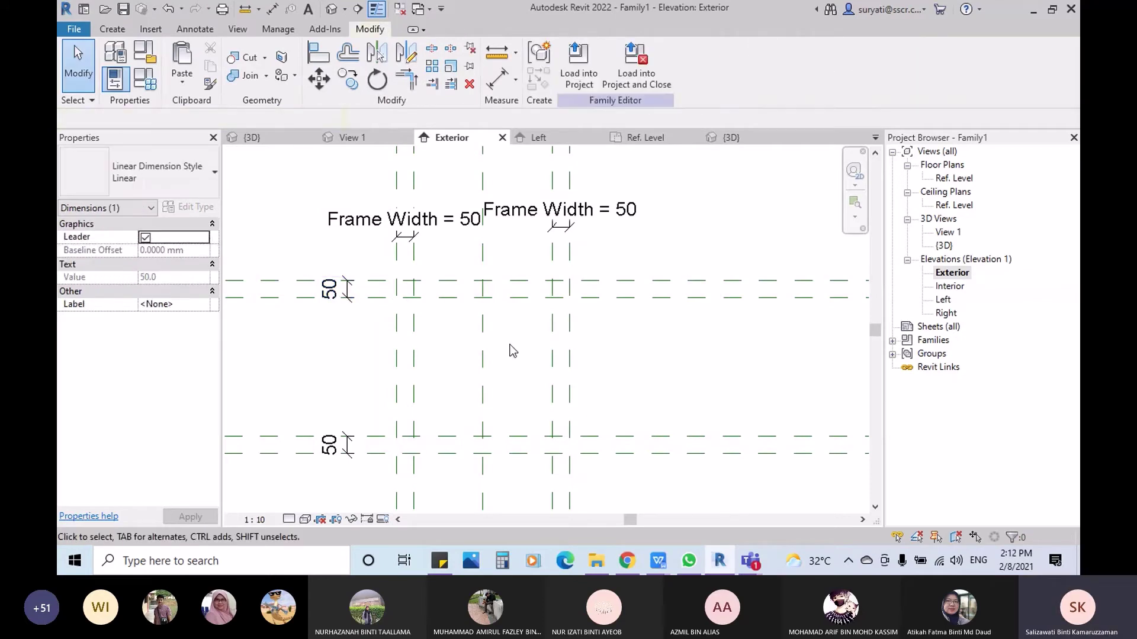
{"action": "key", "text": "ctrl+z"}
{"action": "key", "text": "ctrl+z"}
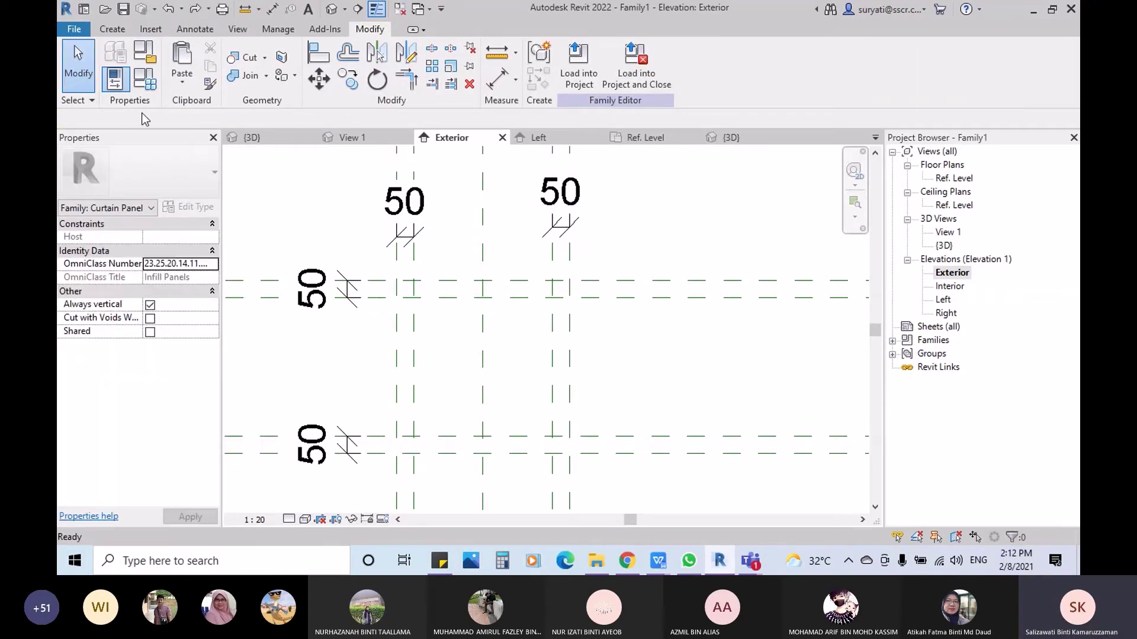
Step: Add a family type parameter named FW, of type Length, grouped under Dimensions
{"action": "left_click", "coordinate": [144, 78]}
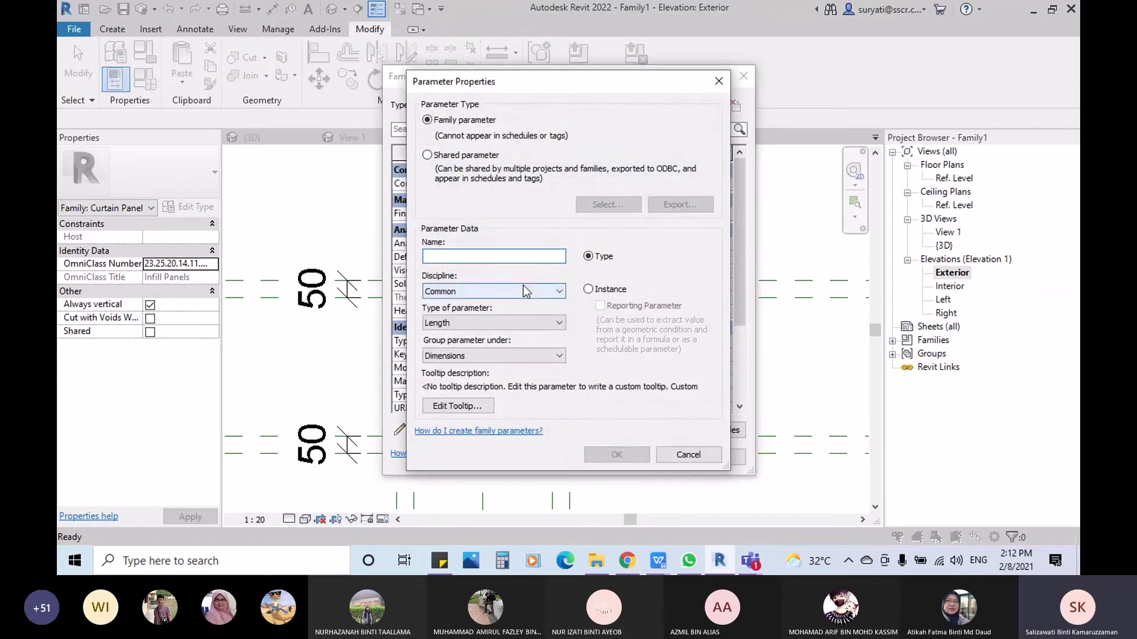
{"action": "type", "text": "FW"}
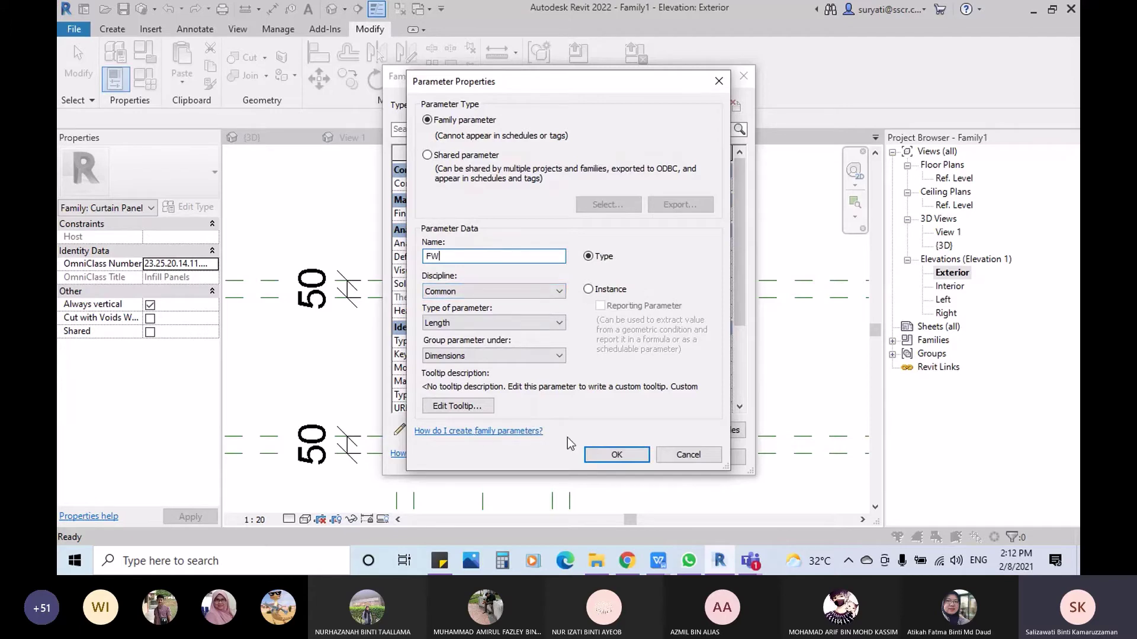
{"action": "left_click", "coordinate": [628, 461]}
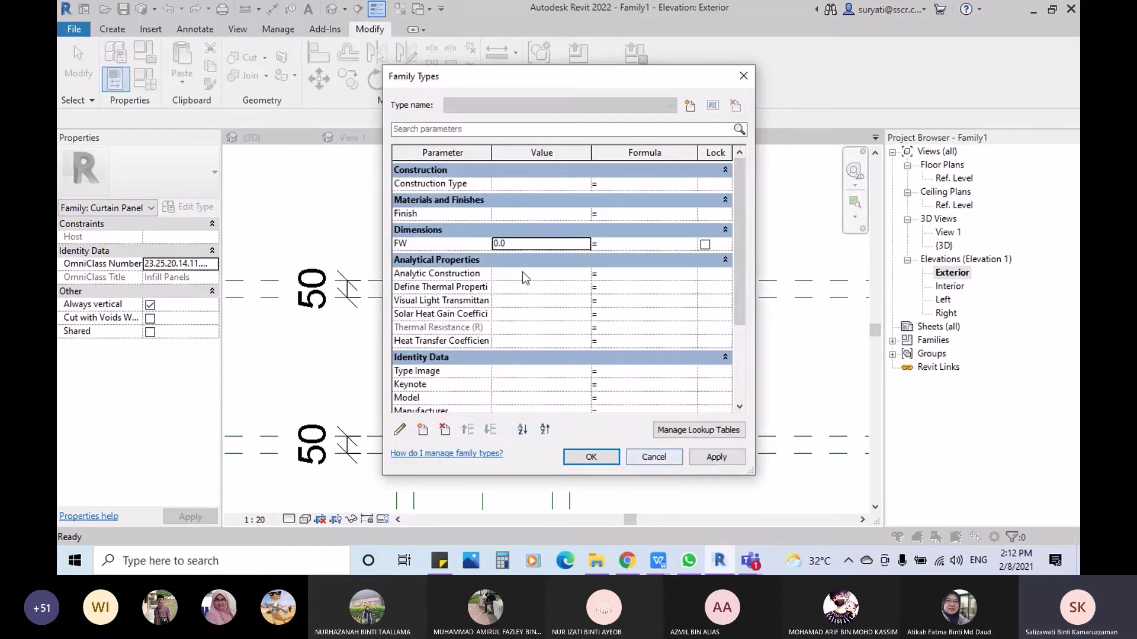
Step: Set the FW parameter to 50 and label all four reference-plane dimensions in the Exterior elevation with it
{"action": "left_click", "coordinate": [556, 244]}
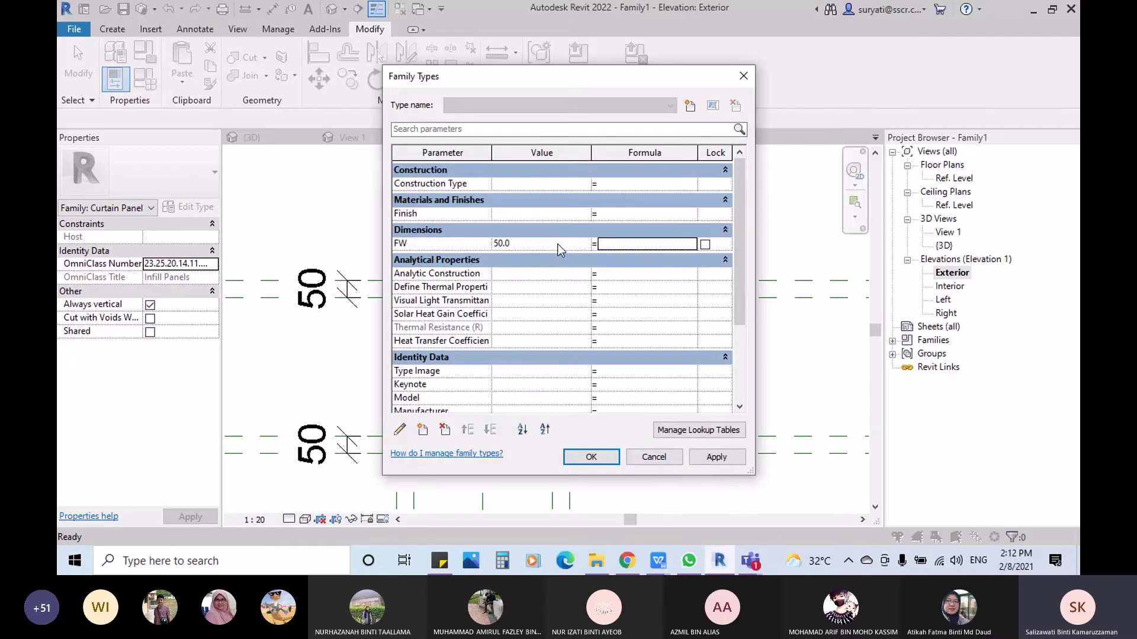
{"action": "left_click", "coordinate": [592, 458]}
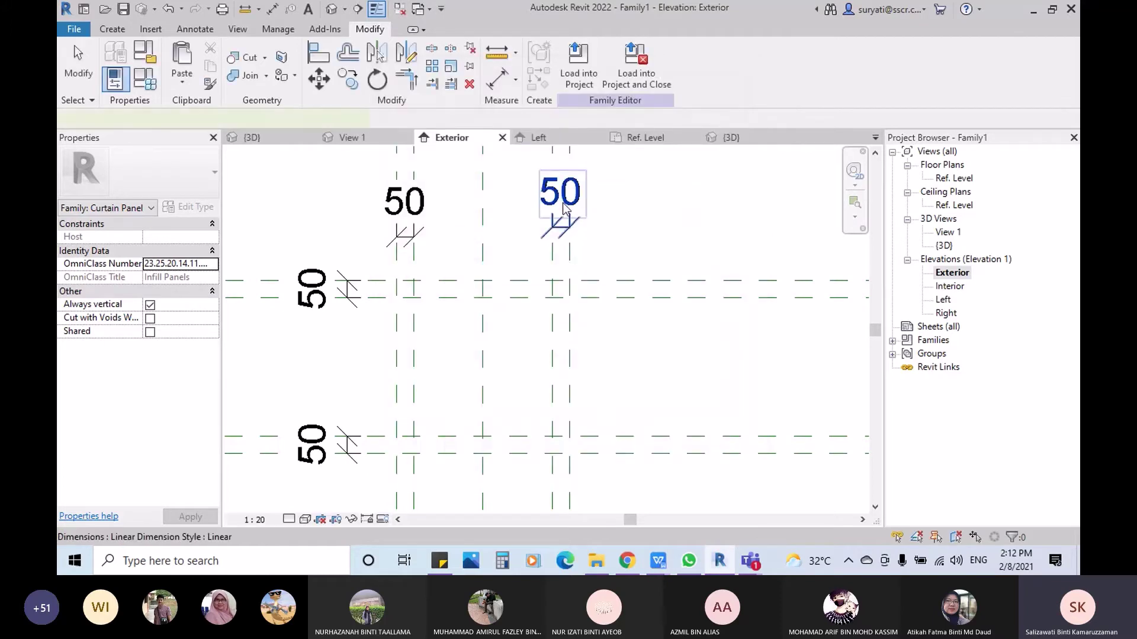
{"action": "left_click", "coordinate": [573, 232]}
{"action": "left_click", "coordinate": [312, 425], "text": "ctrl"}
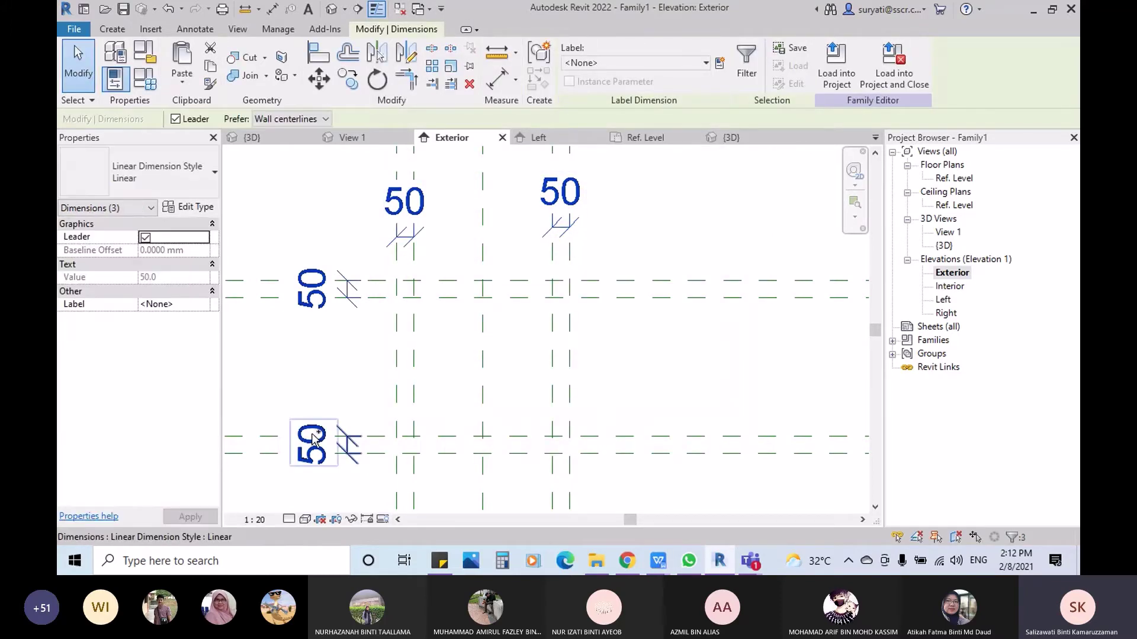
{"action": "left_click", "coordinate": [631, 63]}
{"action": "left_click", "coordinate": [604, 114]}
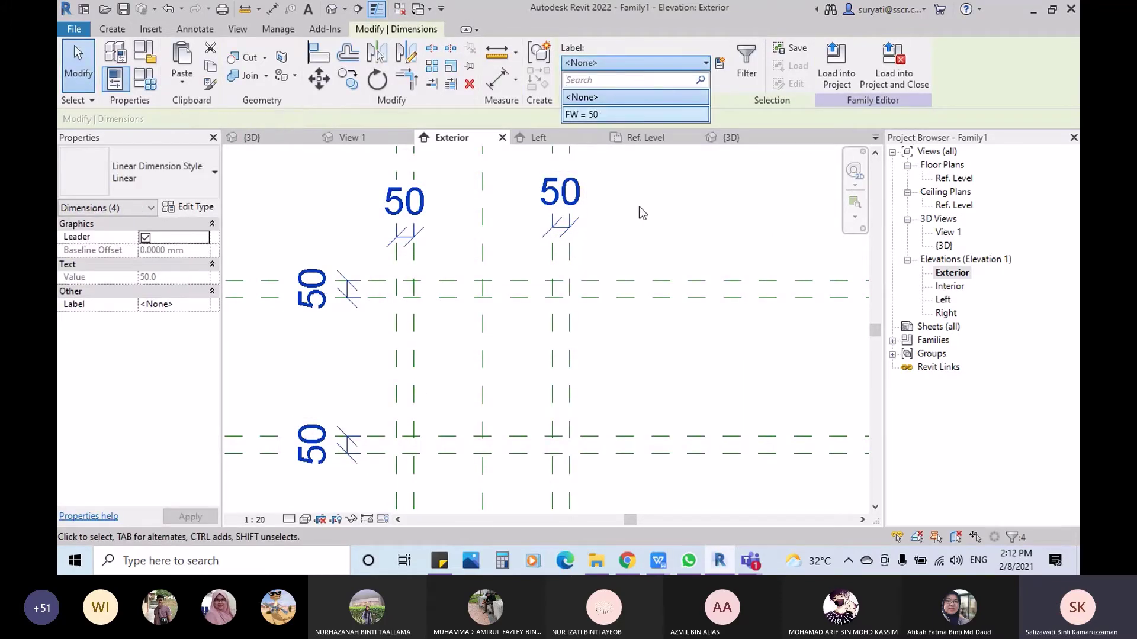
{"action": "left_click", "coordinate": [729, 242]}
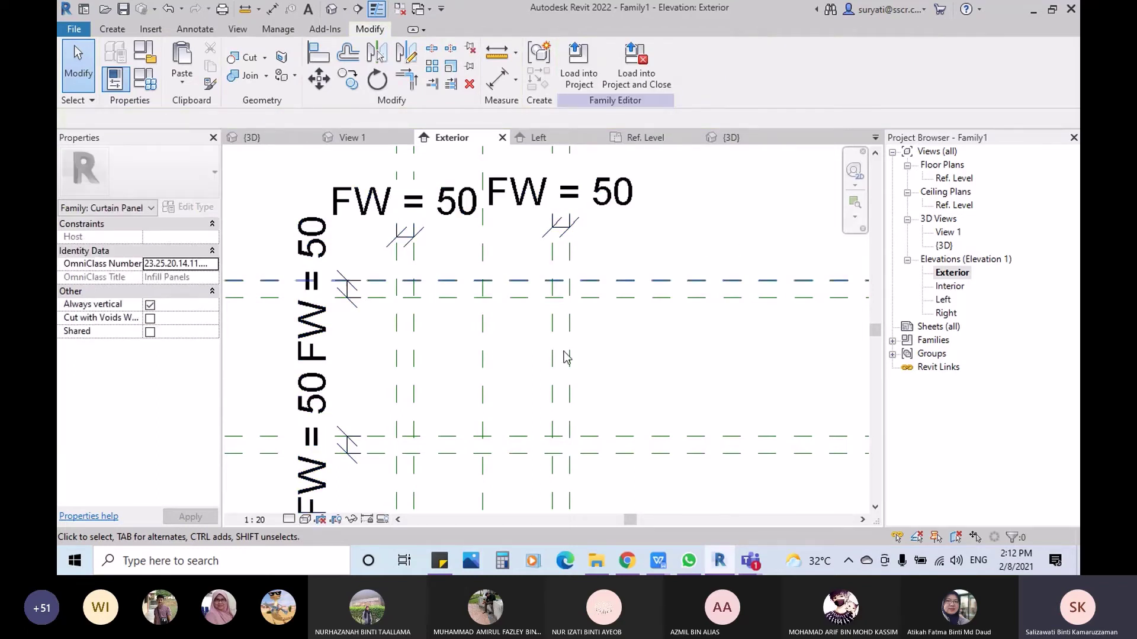
Step: Set the Exterior elevation's view scale to 1:10
{"action": "left_click", "coordinate": [254, 519]}
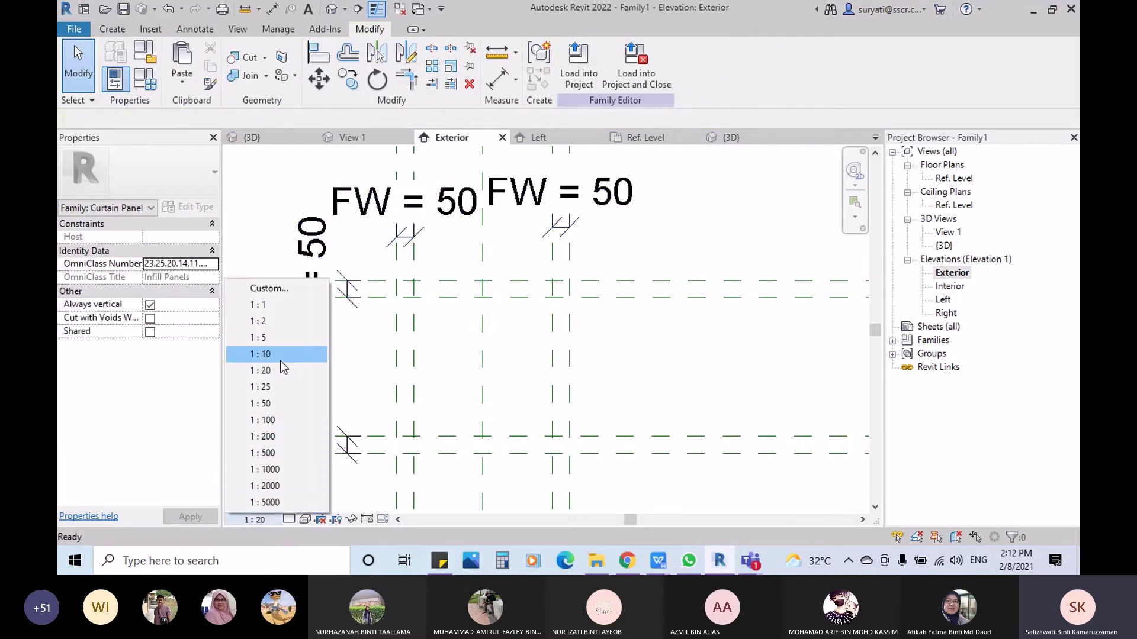
{"action": "left_click", "coordinate": [284, 353]}
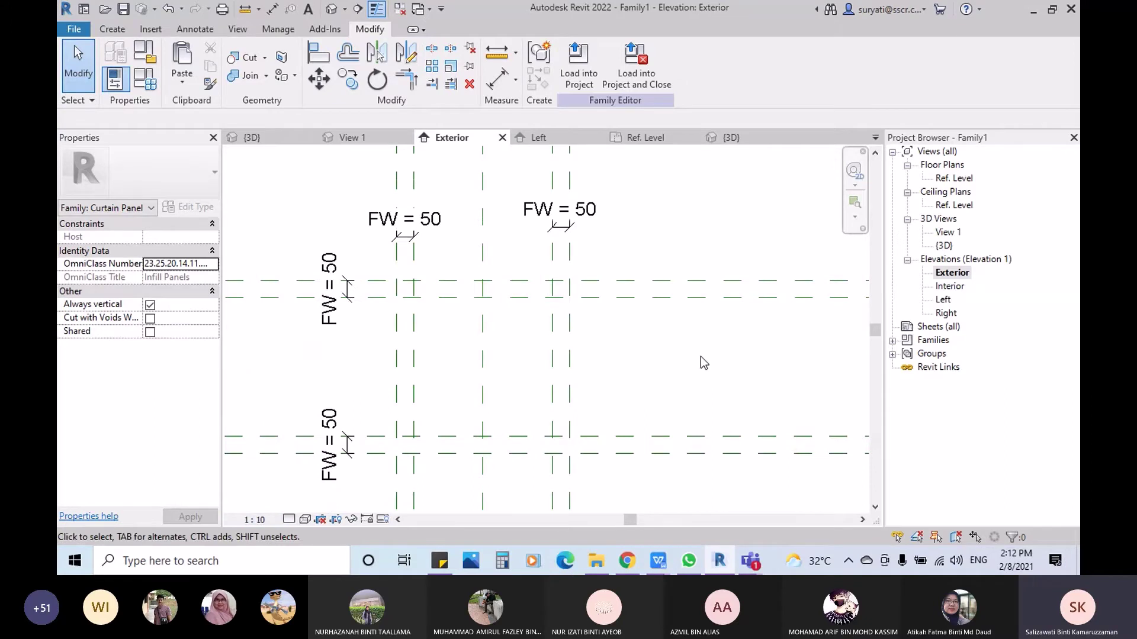
{"action": "middle_click_drag", "start_coordinate": [701, 357], "coordinate": [687, 340]}
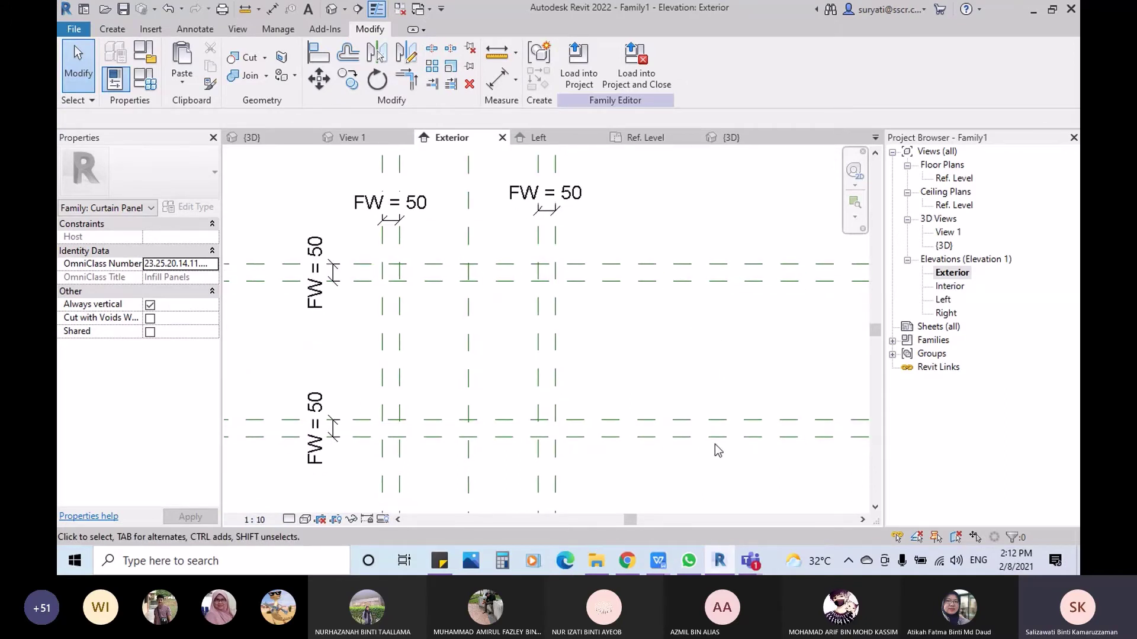
Step: Switch to the family-creation notes in WPS Office and correct "asign" to "assign" in step 6
{"action": "key", "text": "alt+Tab"}
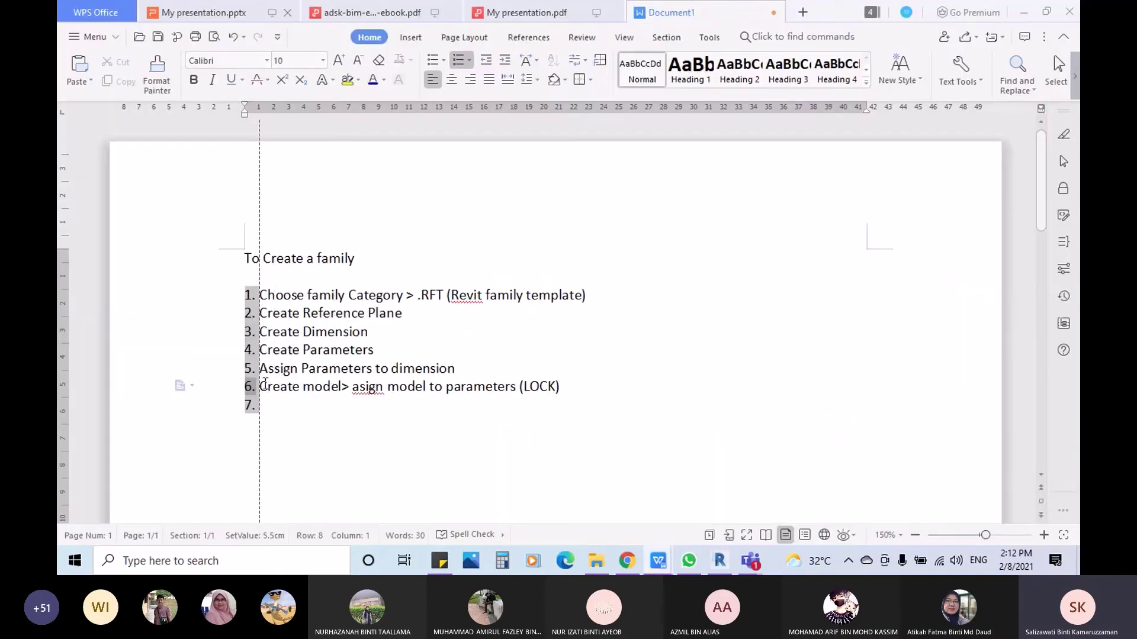
{"action": "left_click_drag", "start_coordinate": [281, 386], "coordinate": [486, 387]}
{"action": "left_click", "coordinate": [474, 438]}
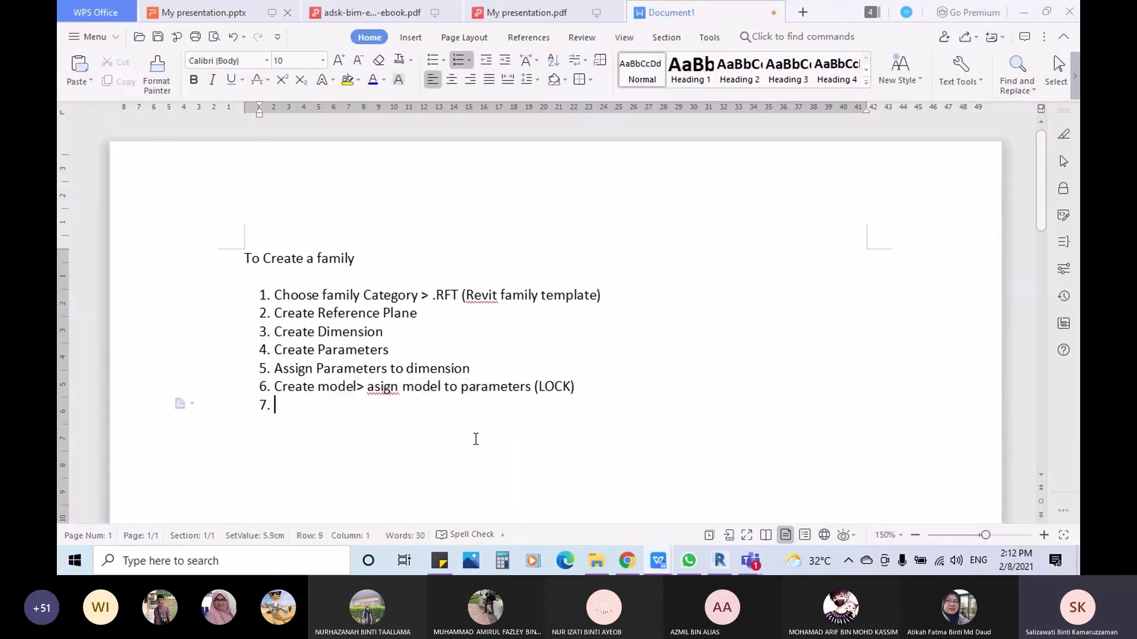
{"action": "key", "text": "ctrl+z"}
{"action": "left_click", "coordinate": [375, 392]}
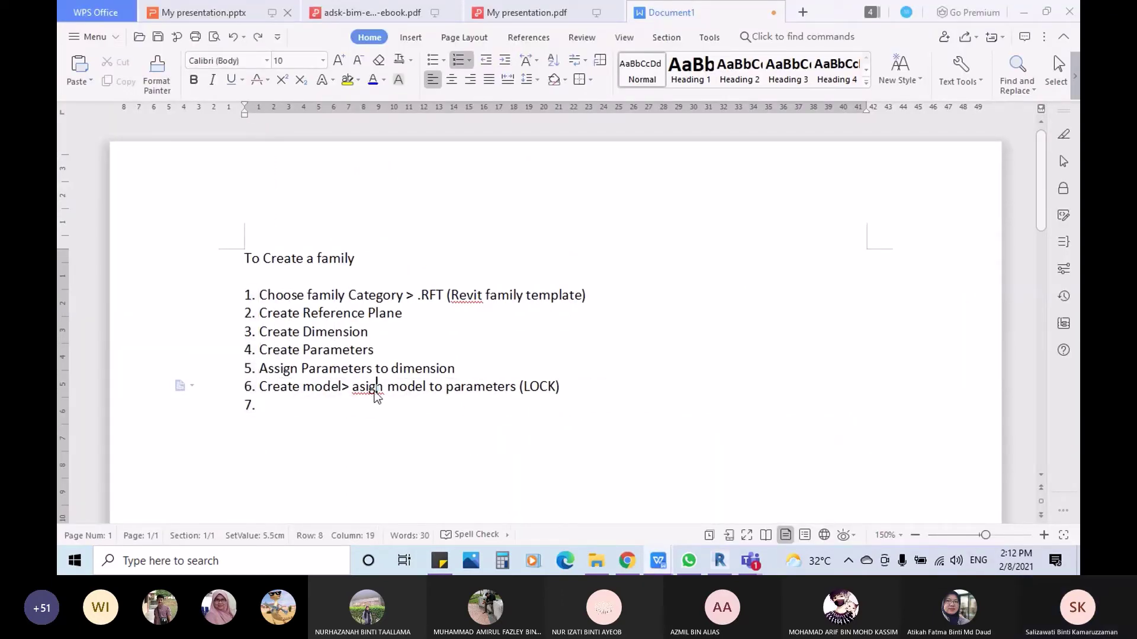
{"action": "right_click", "coordinate": [375, 392]}
{"action": "left_click", "coordinate": [438, 145]}
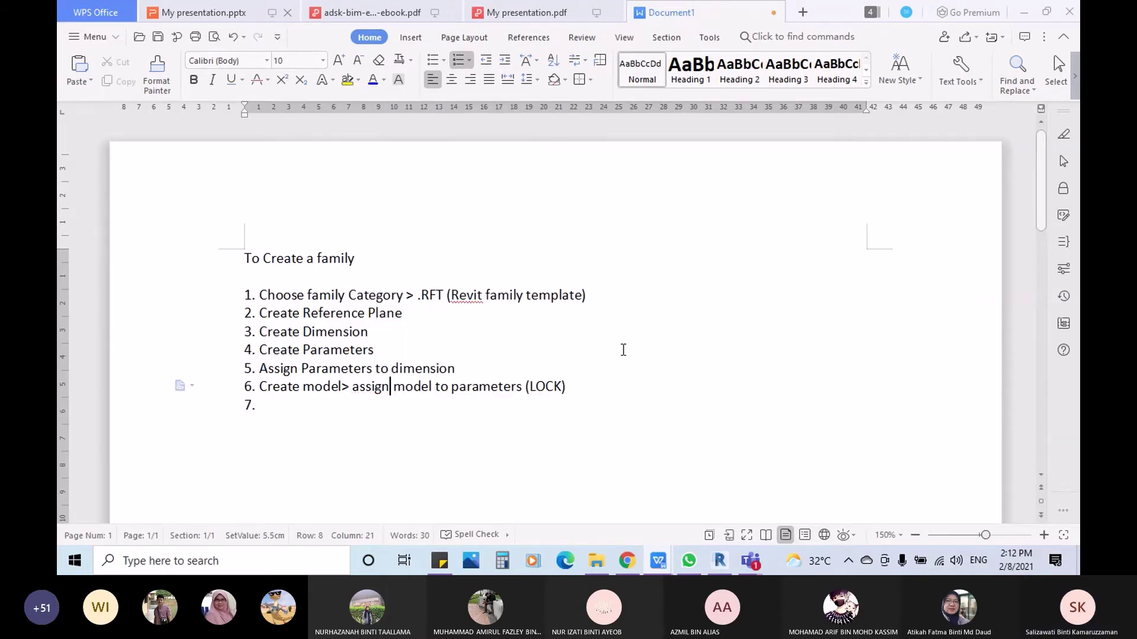
Step: Start saving the notes document from the empty step 7 line and switch back to Revit
{"action": "left_click", "coordinate": [652, 398]}
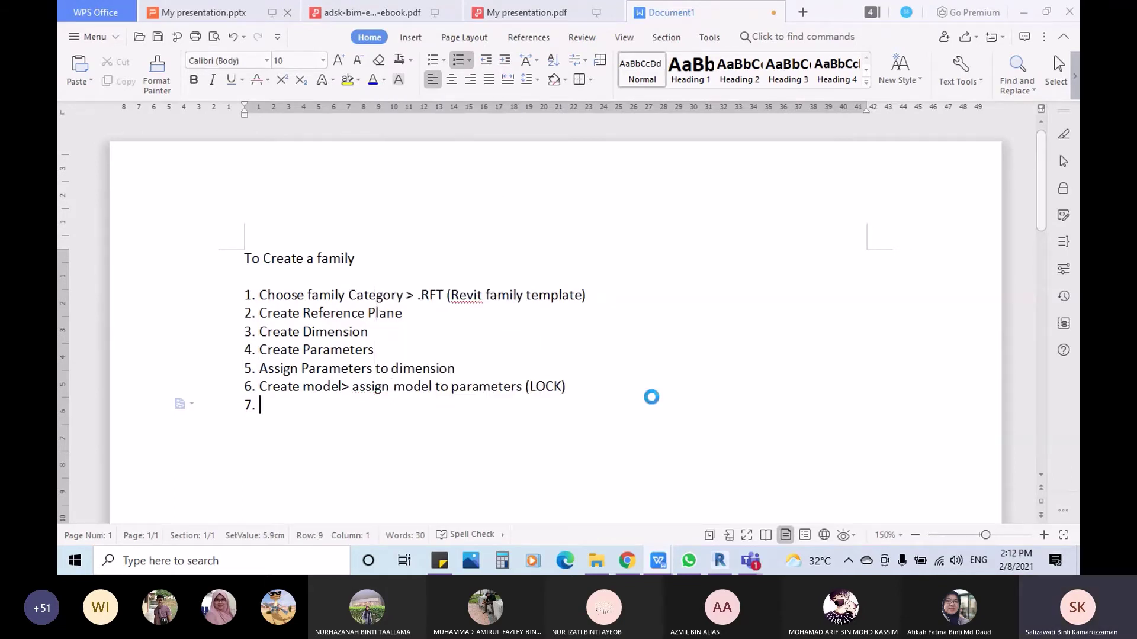
{"action": "key", "text": "ctrl+s"}
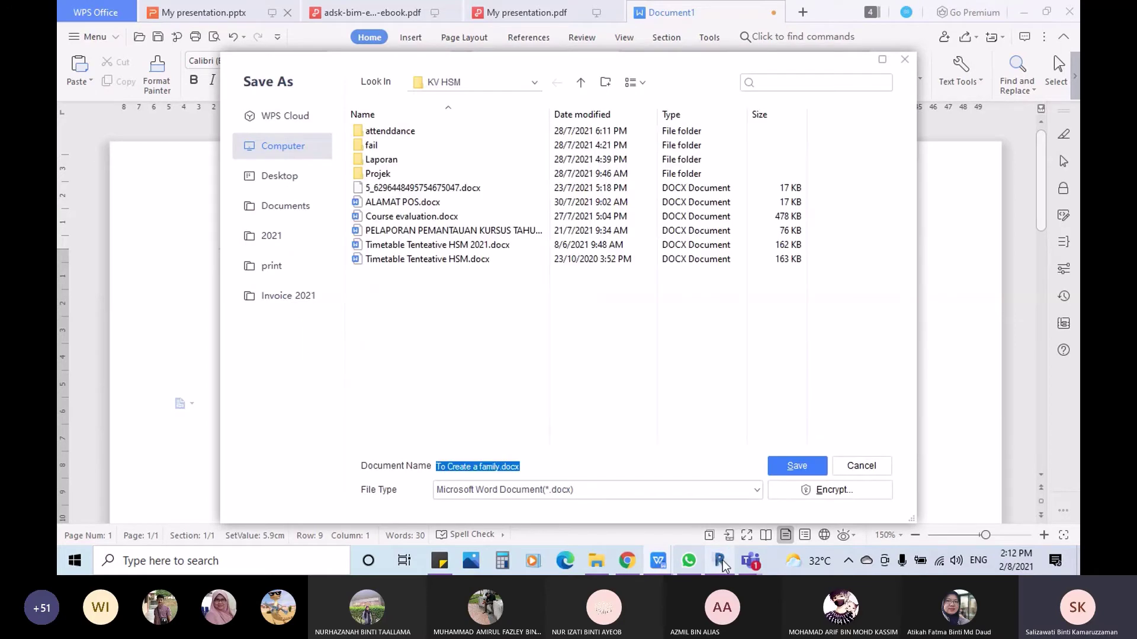
{"action": "left_click", "coordinate": [708, 539]}
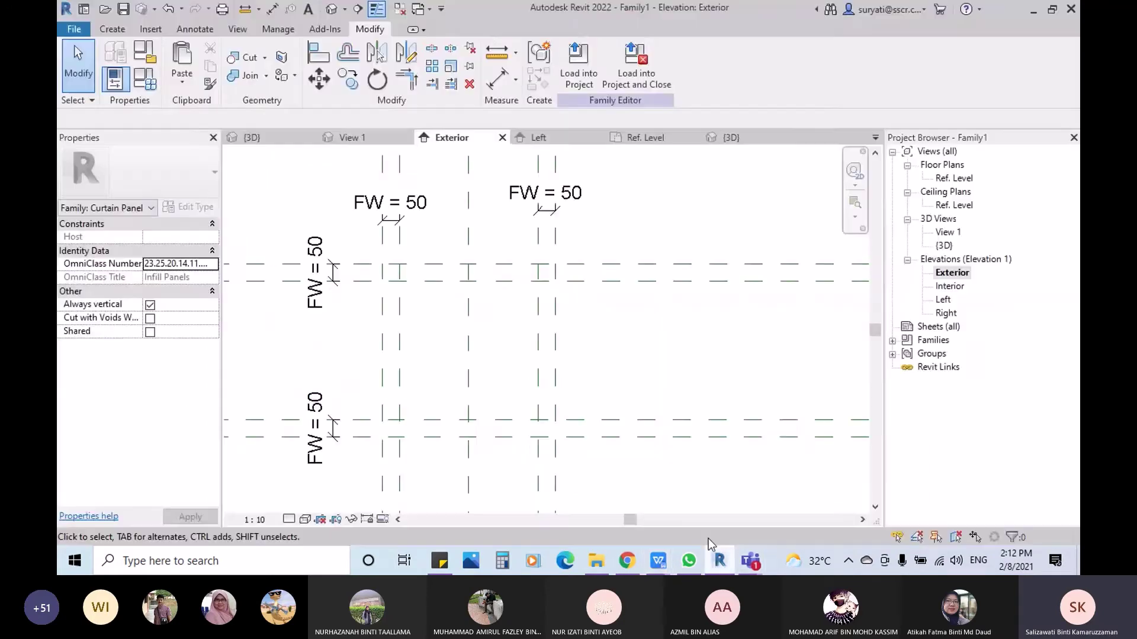
Step: Start an Extrusion and sketch a 500 by 500 mm rectangle between the intersections of the outer reference planes
{"action": "left_click", "coordinate": [114, 31]}
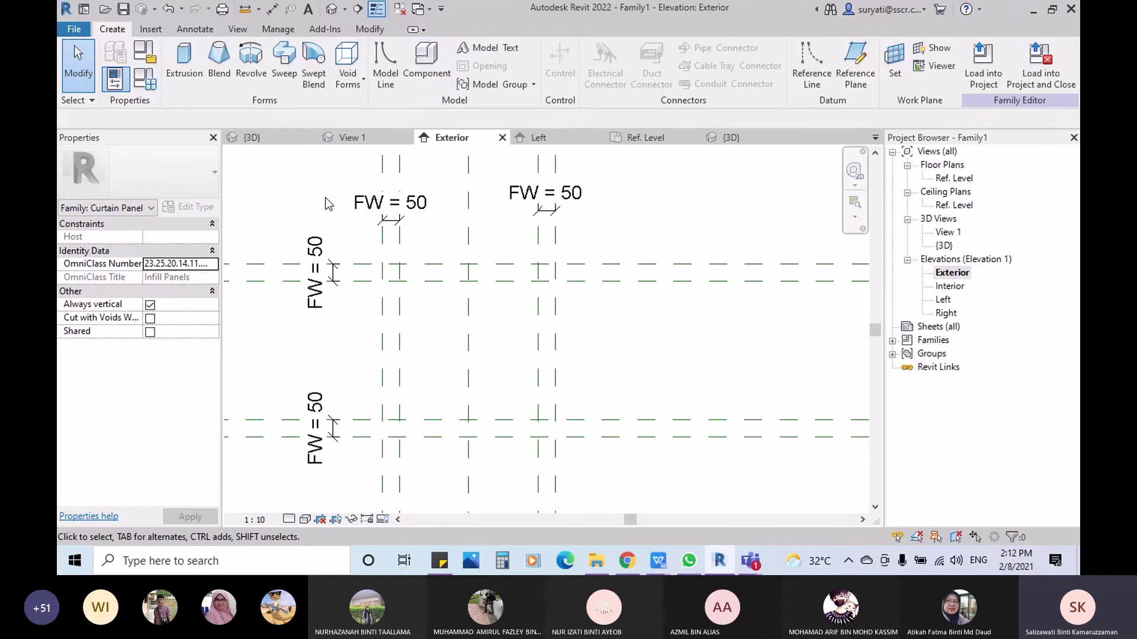
{"action": "left_click", "coordinate": [183, 58]}
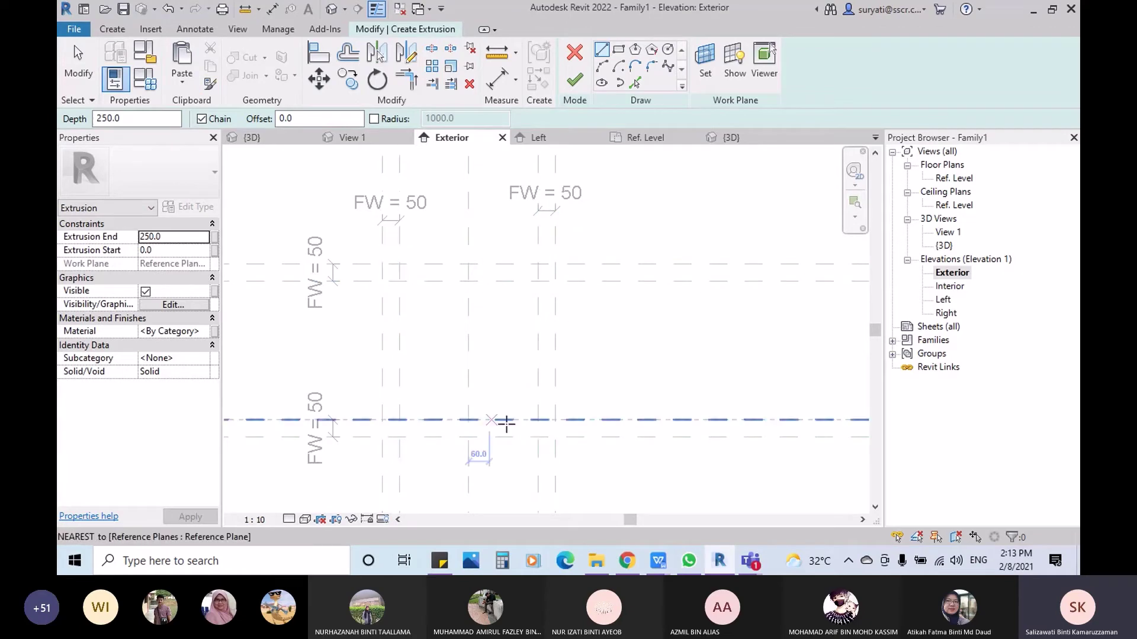
{"action": "left_click", "coordinate": [618, 49]}
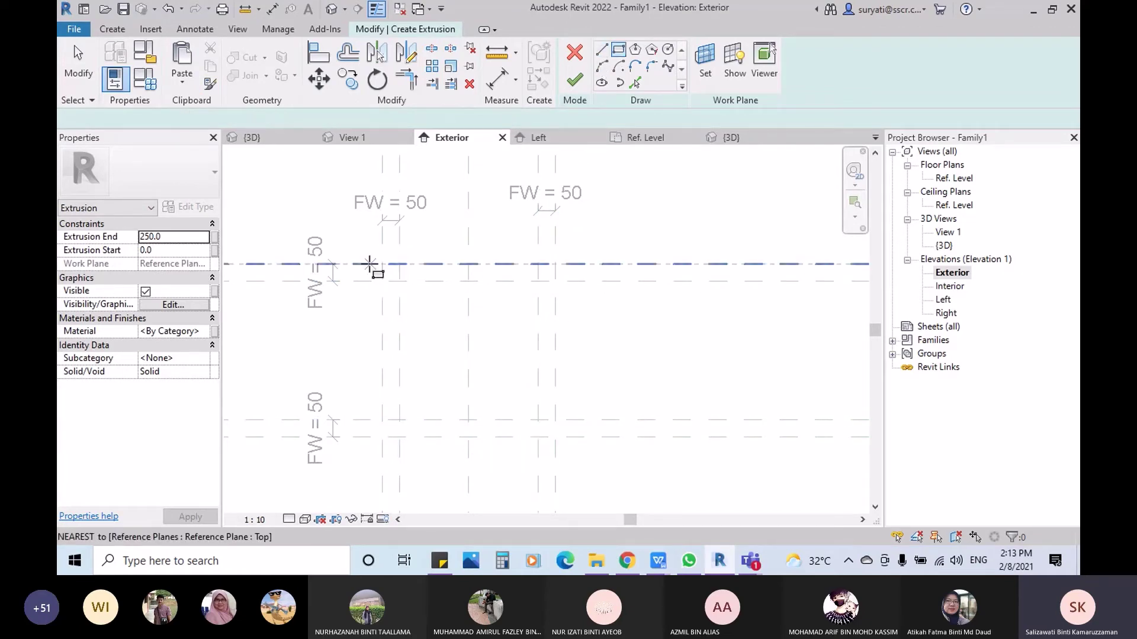
{"action": "left_click", "coordinate": [382, 265]}
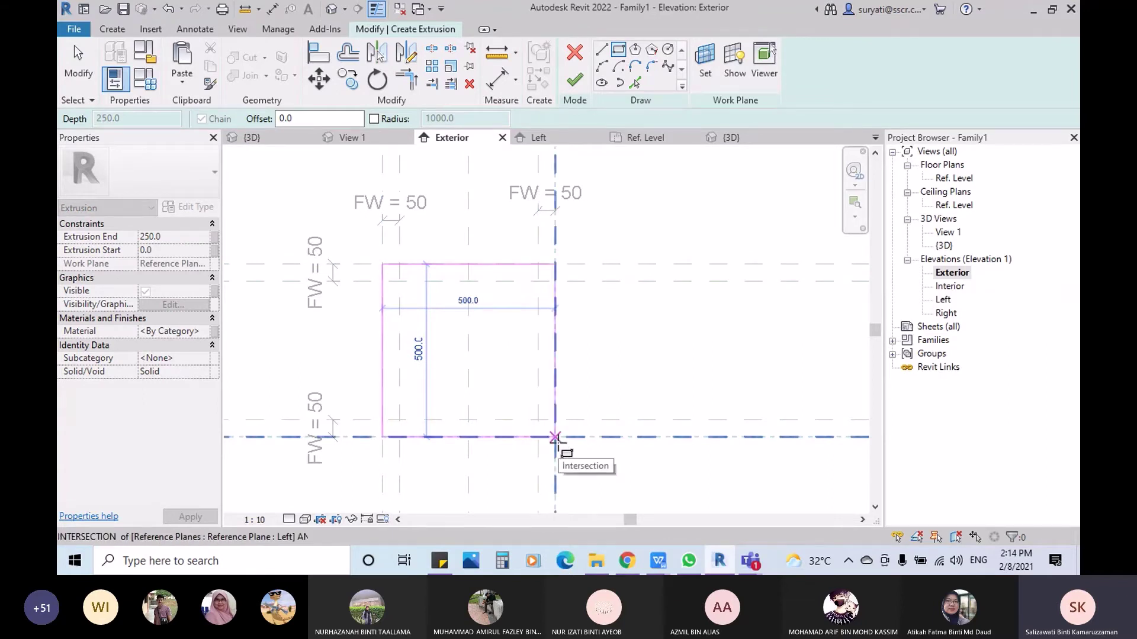
{"action": "left_click", "coordinate": [555, 437]}
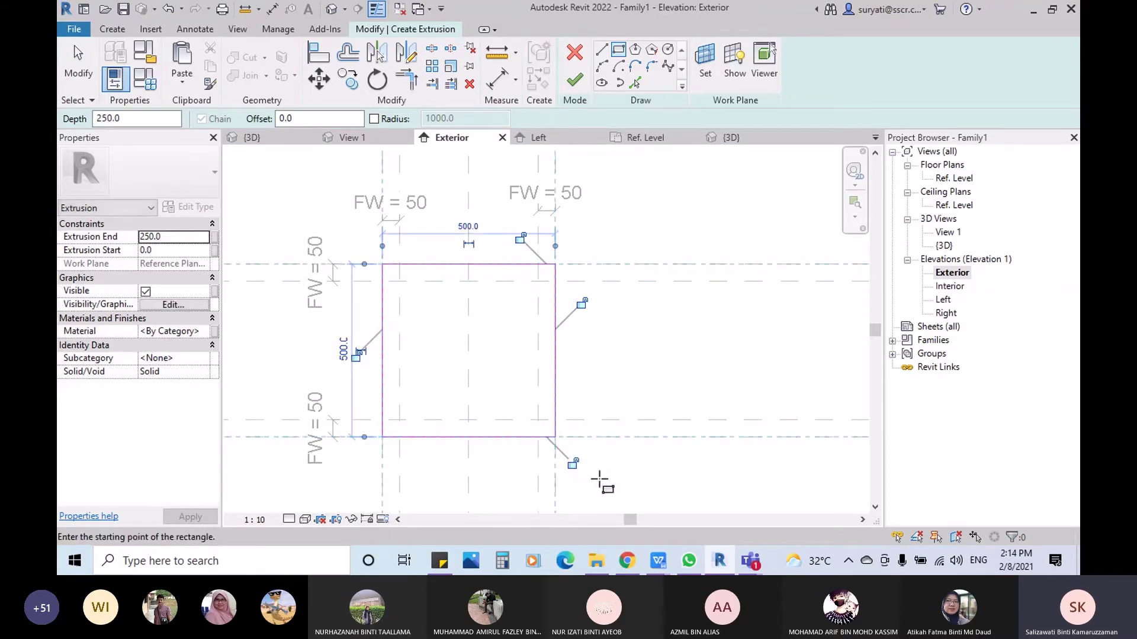
Step: Lock all four sides of the outer rectangle to their reference planes
{"action": "left_click", "coordinate": [572, 462]}
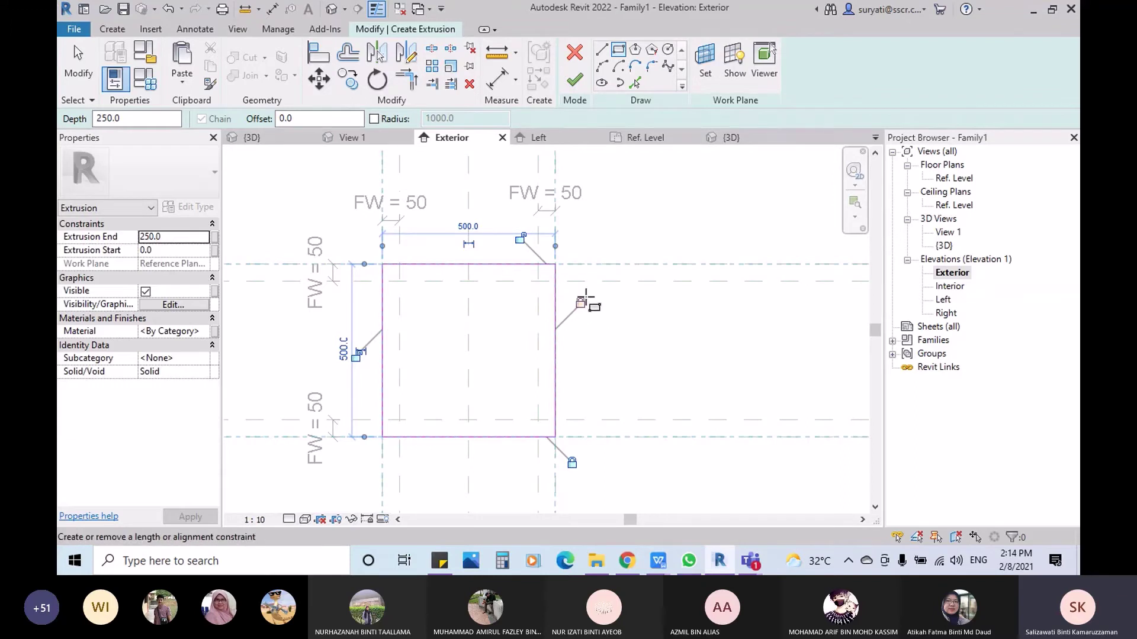
{"action": "left_click", "coordinate": [582, 304]}
{"action": "left_click", "coordinate": [520, 238]}
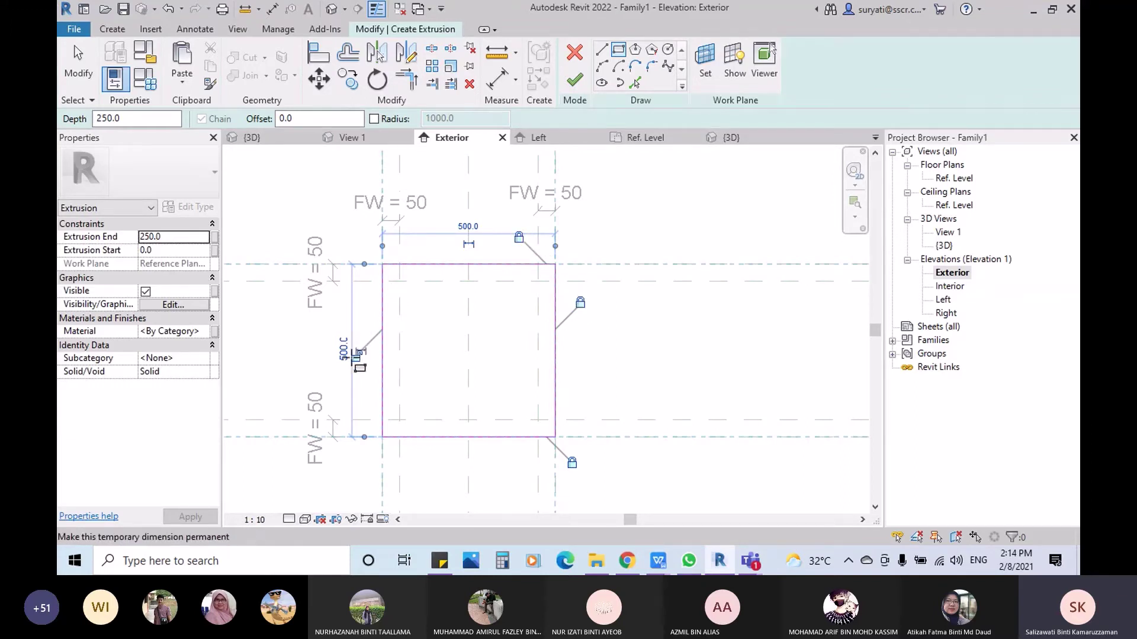
{"action": "left_click", "coordinate": [358, 354]}
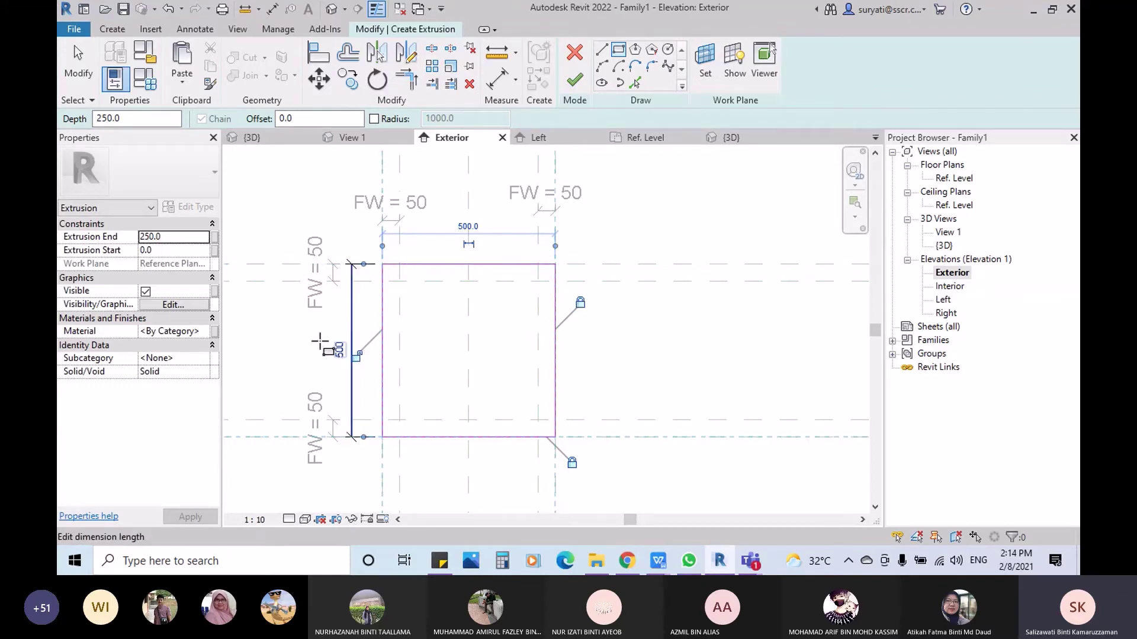
{"action": "left_click", "coordinate": [357, 358]}
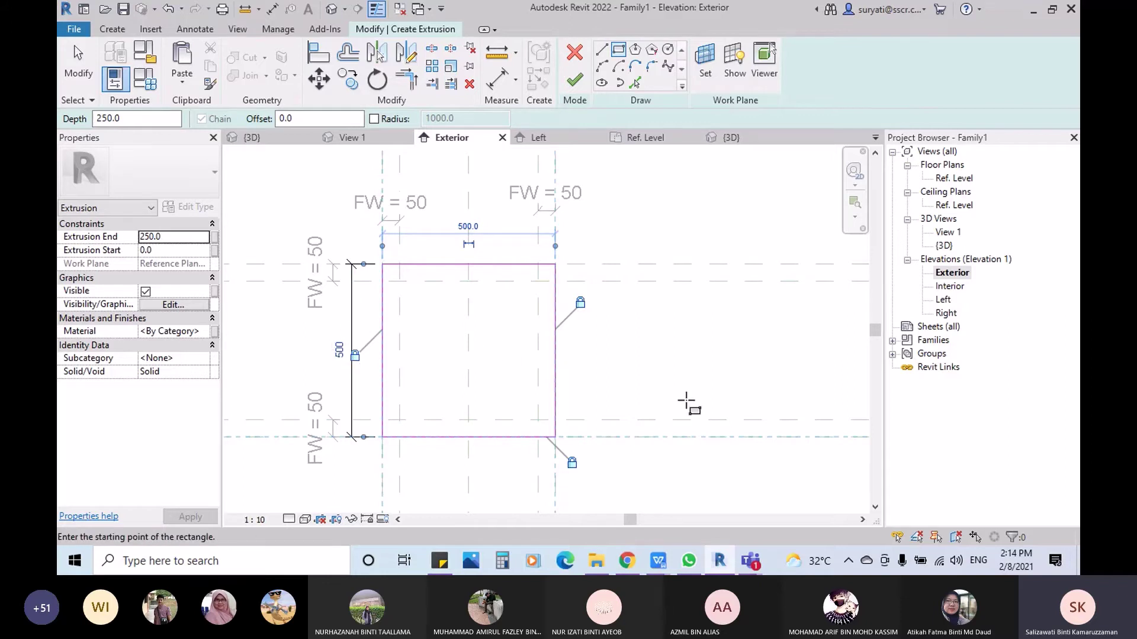
Step: Delete the stray vertical 500 mm dimension beside the outer rectangle
{"action": "left_click", "coordinate": [687, 373]}
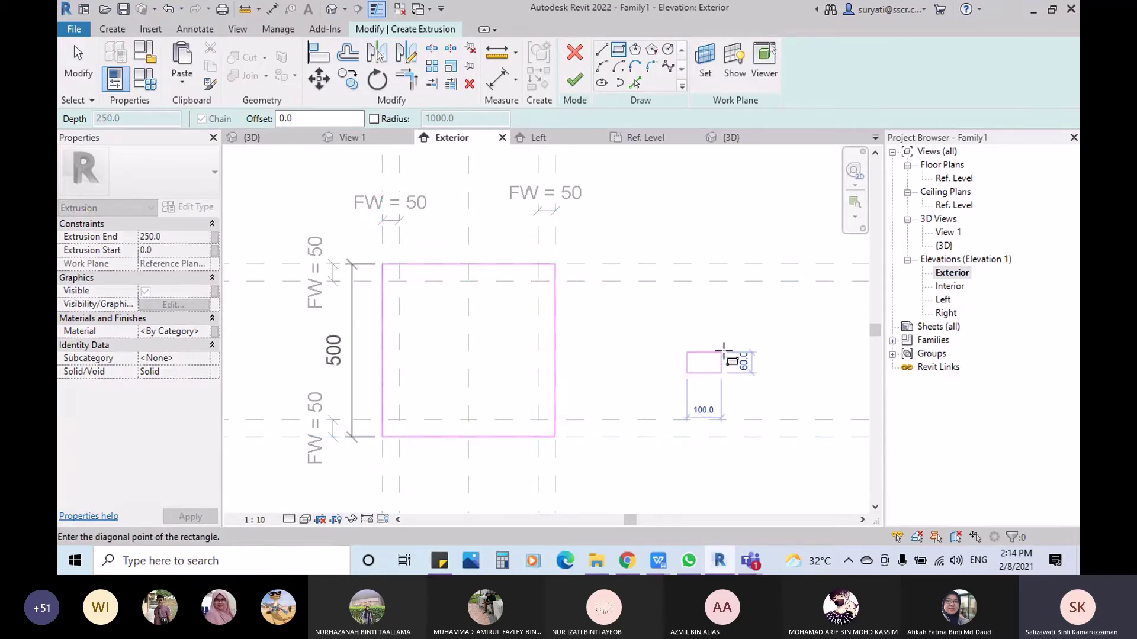
{"action": "key", "text": "Escape"}
{"action": "key", "text": "Escape"}
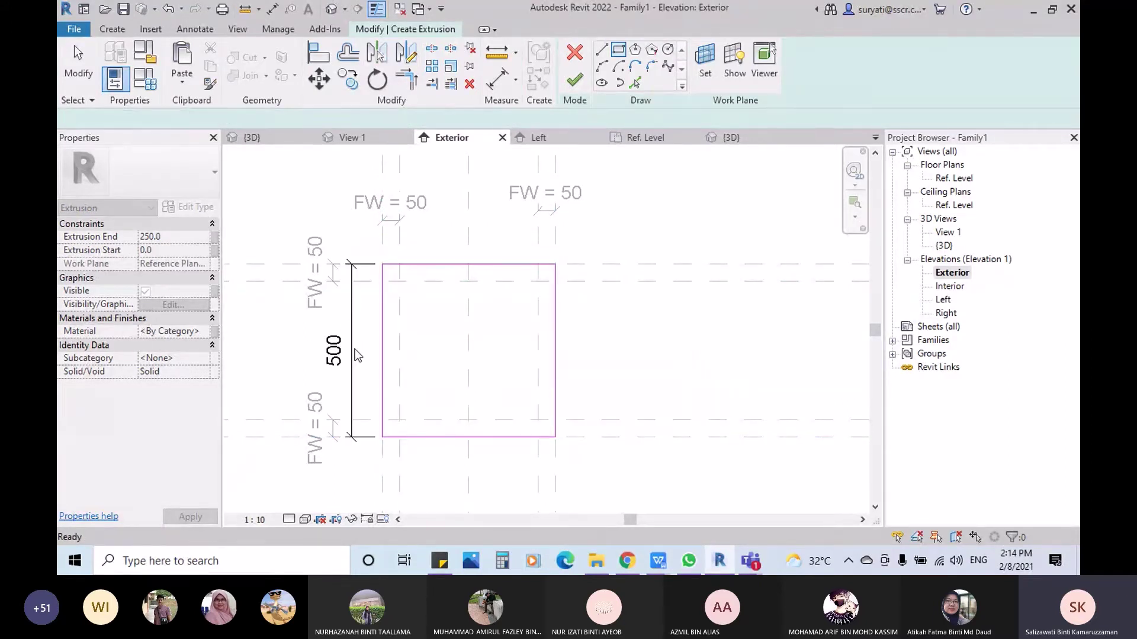
{"action": "left_click", "coordinate": [351, 350]}
{"action": "key", "text": "Delete"}
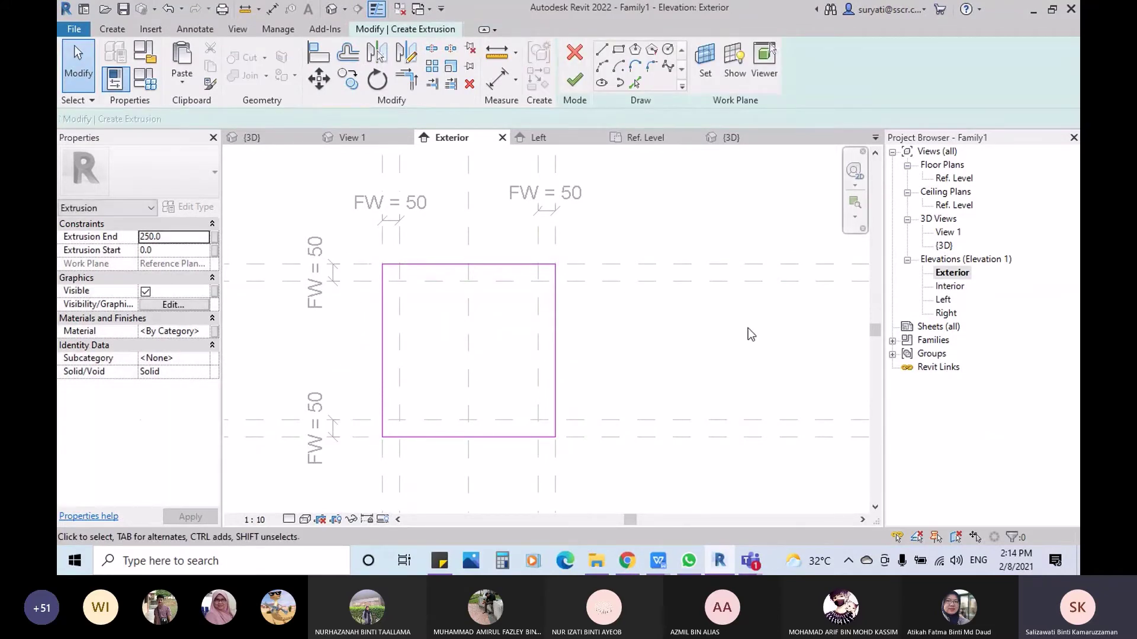
Step: Sketch a 400 by 400 mm rectangle on the inner reference planes and lock its four sides to them
{"action": "left_click", "coordinate": [618, 49]}
{"action": "left_click", "coordinate": [400, 281]}
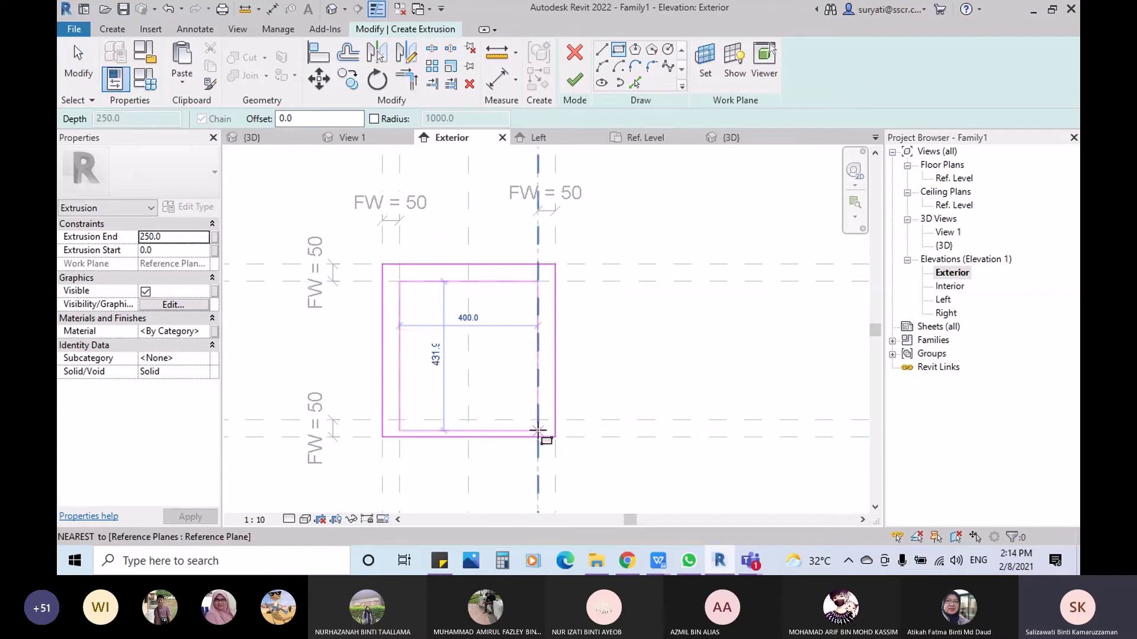
{"action": "left_click", "coordinate": [538, 420]}
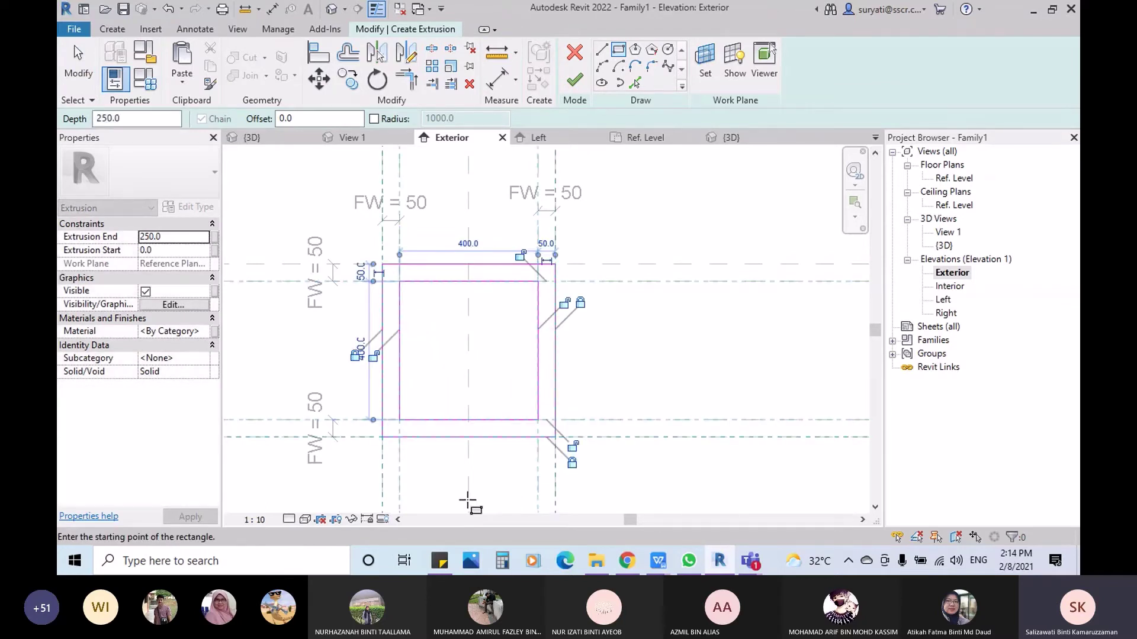
{"action": "left_click", "coordinate": [520, 256]}
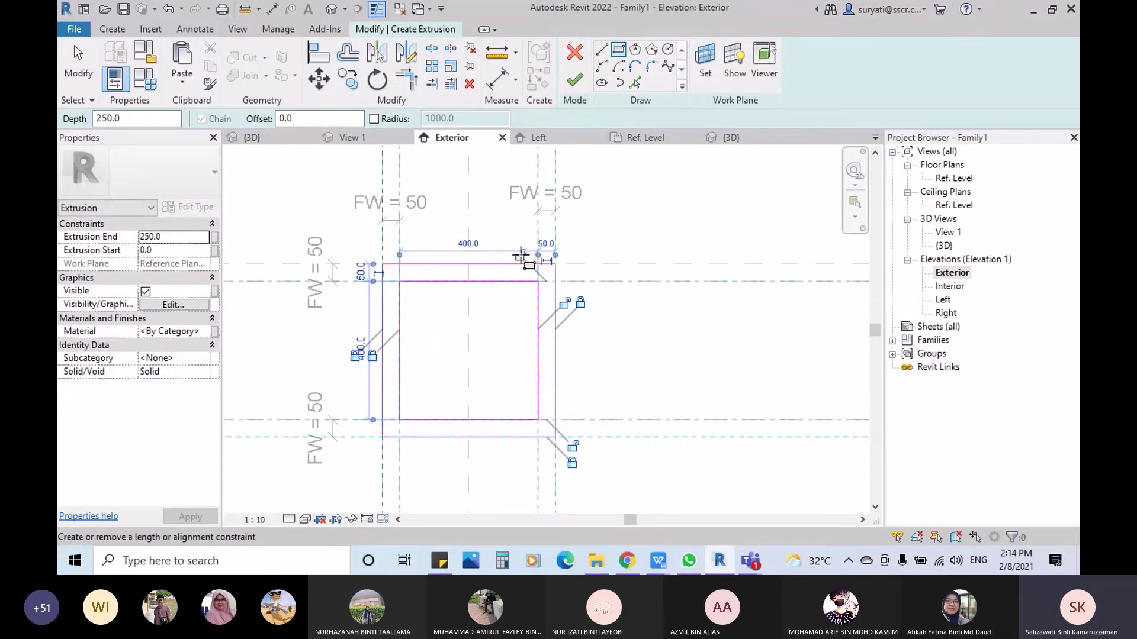
{"action": "left_click", "coordinate": [564, 303]}
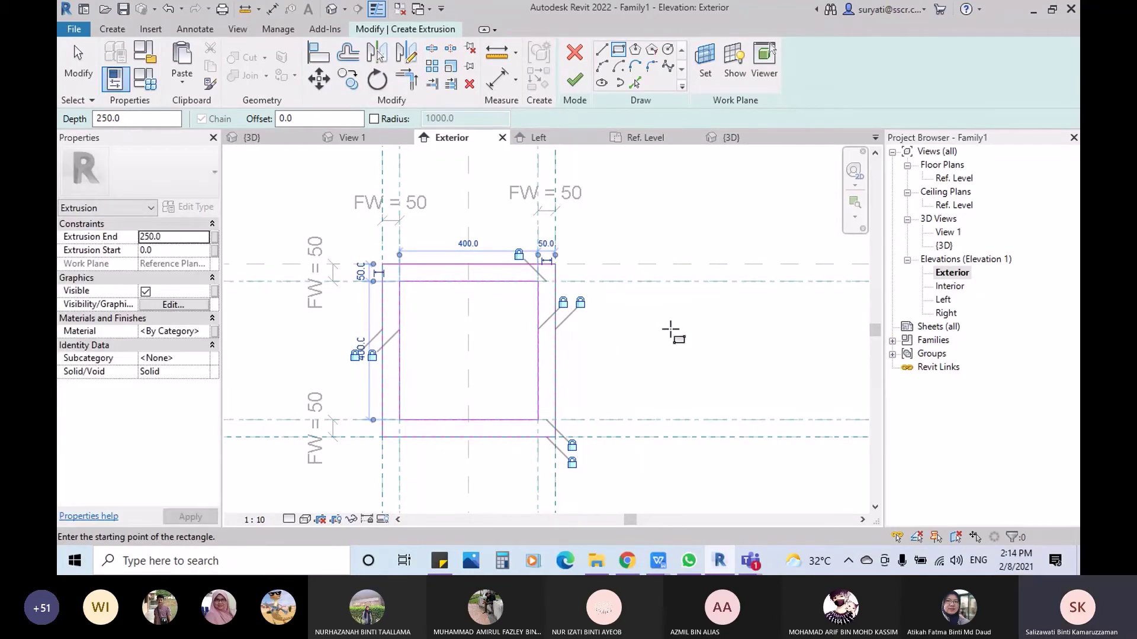
Step: Leave the Rectangle tool and select the outer rectangle's top line to check the sketch's alignment locks
{"action": "scroll", "coordinate": [667, 330], "scroll_direction": "up", "scroll_amount": 1}
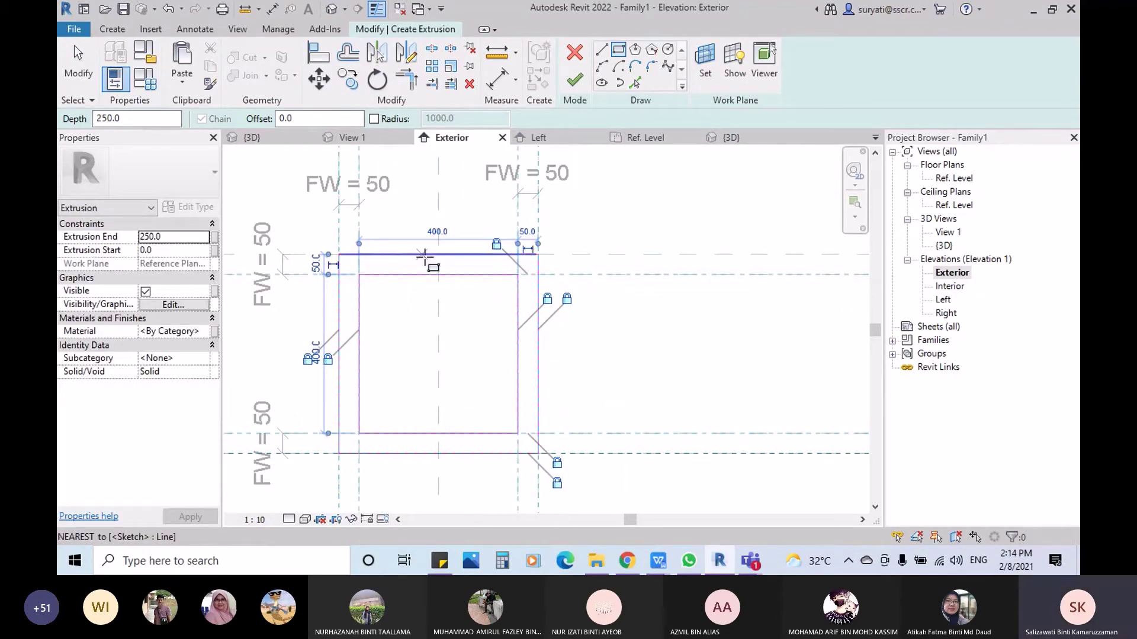
{"action": "key", "text": "Escape"}
{"action": "key", "text": "Escape"}
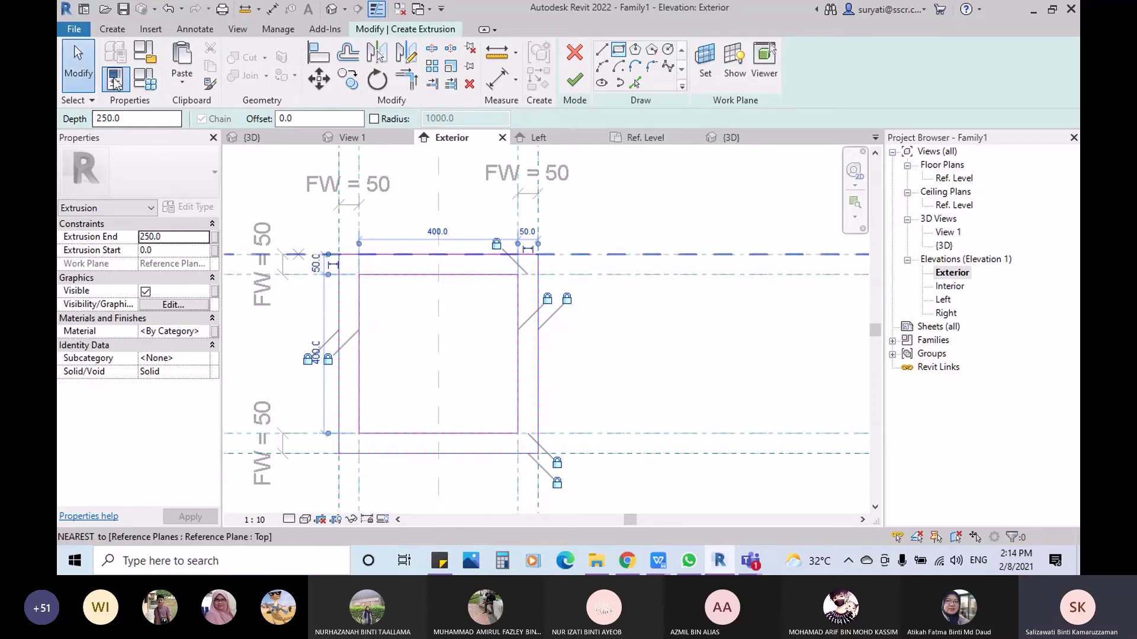
{"action": "left_click", "coordinate": [485, 254]}
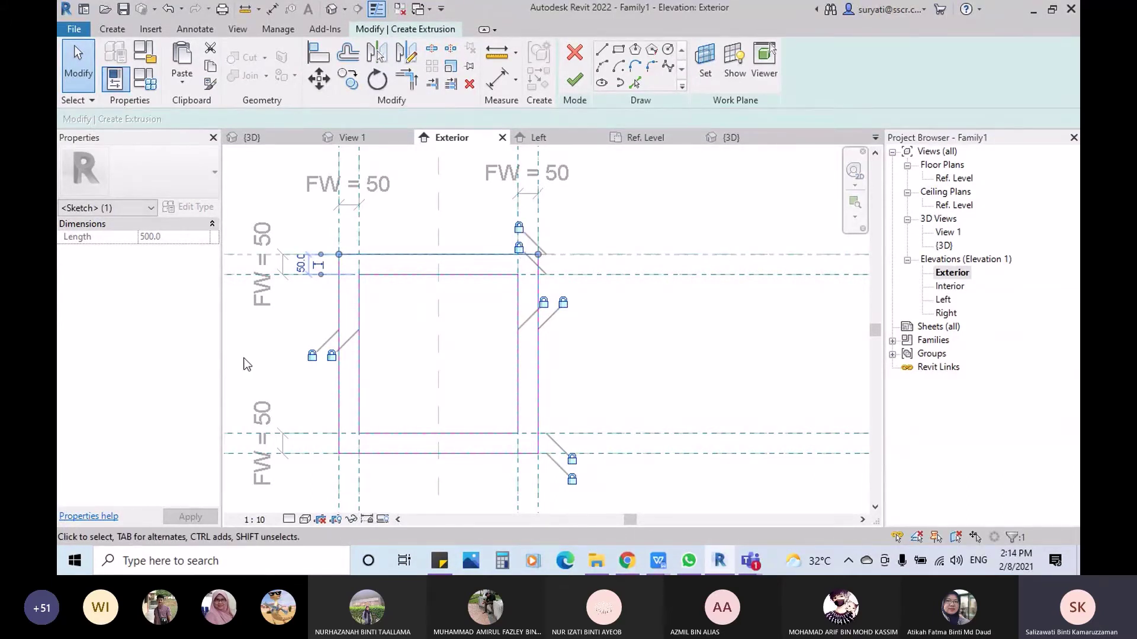
{"action": "left_click", "coordinate": [661, 371]}
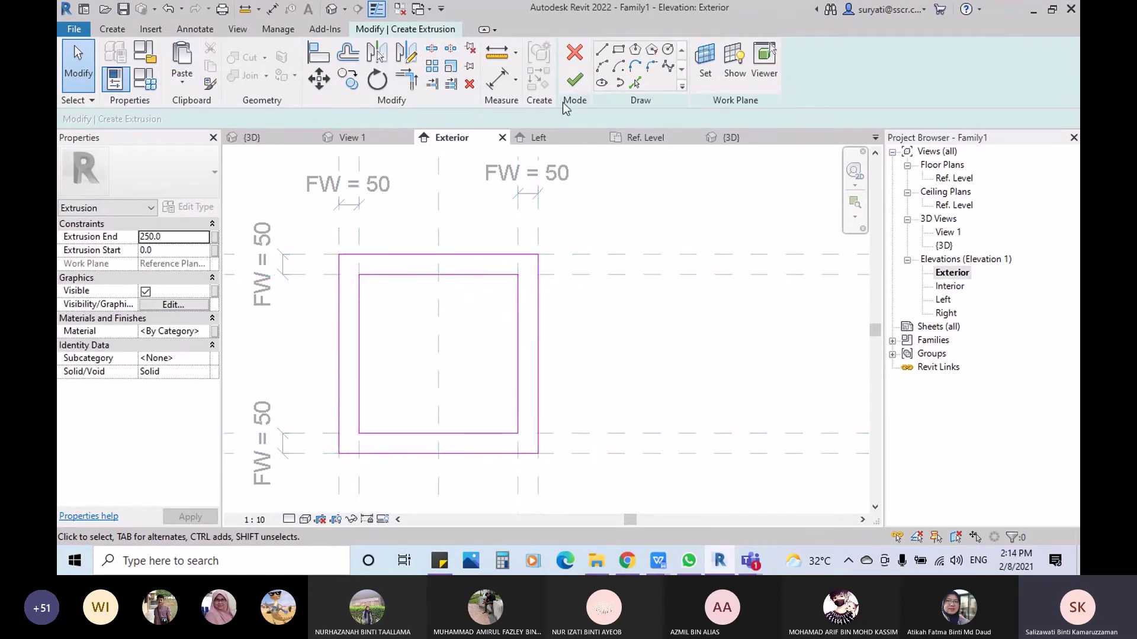
Step: Finish the frame extrusion and display it shaded in the default 3D view
{"action": "left_click", "coordinate": [574, 80]}
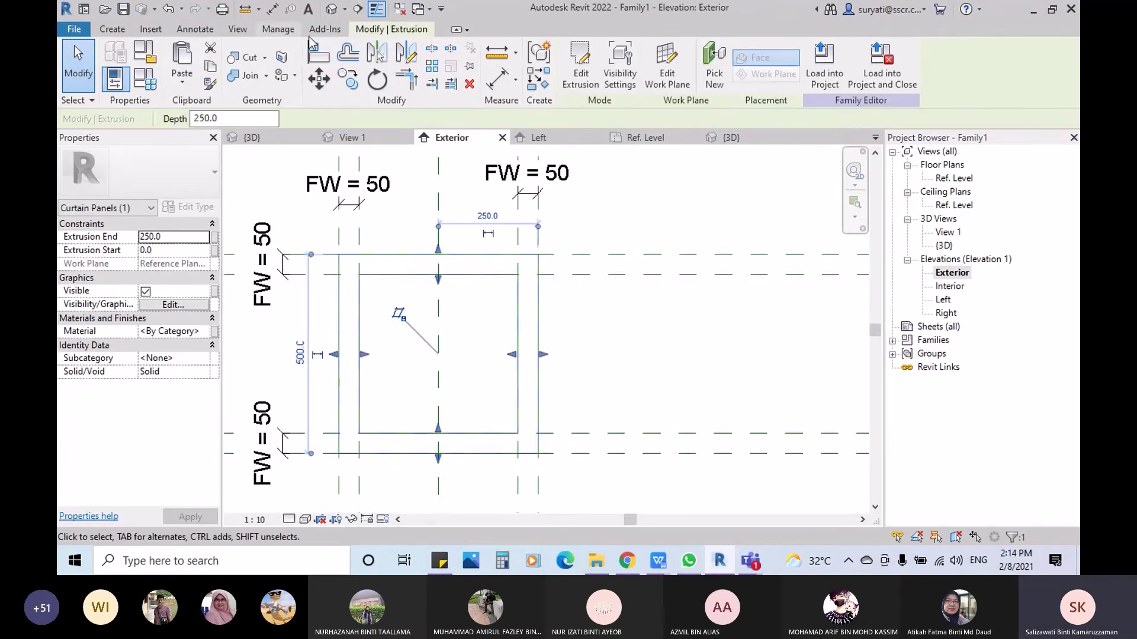
{"action": "left_click", "coordinate": [332, 8]}
{"action": "left_click", "coordinate": [348, 352]}
{"action": "middle_click_drag", "start_coordinate": [348, 351], "coordinate": [529, 347]}
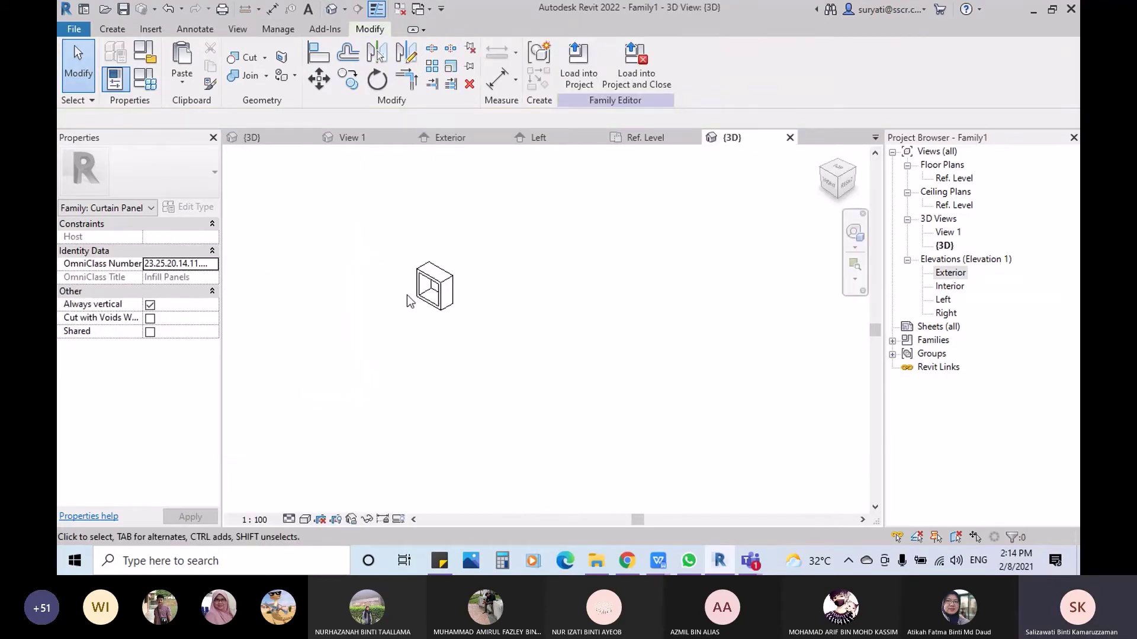
{"action": "scroll", "coordinate": [407, 251], "scroll_direction": "up", "scroll_amount": 8}
{"action": "middle_click_drag", "start_coordinate": [421, 238], "coordinate": [323, 243]}
{"action": "scroll", "coordinate": [355, 253], "scroll_direction": "up", "scroll_amount": 5}
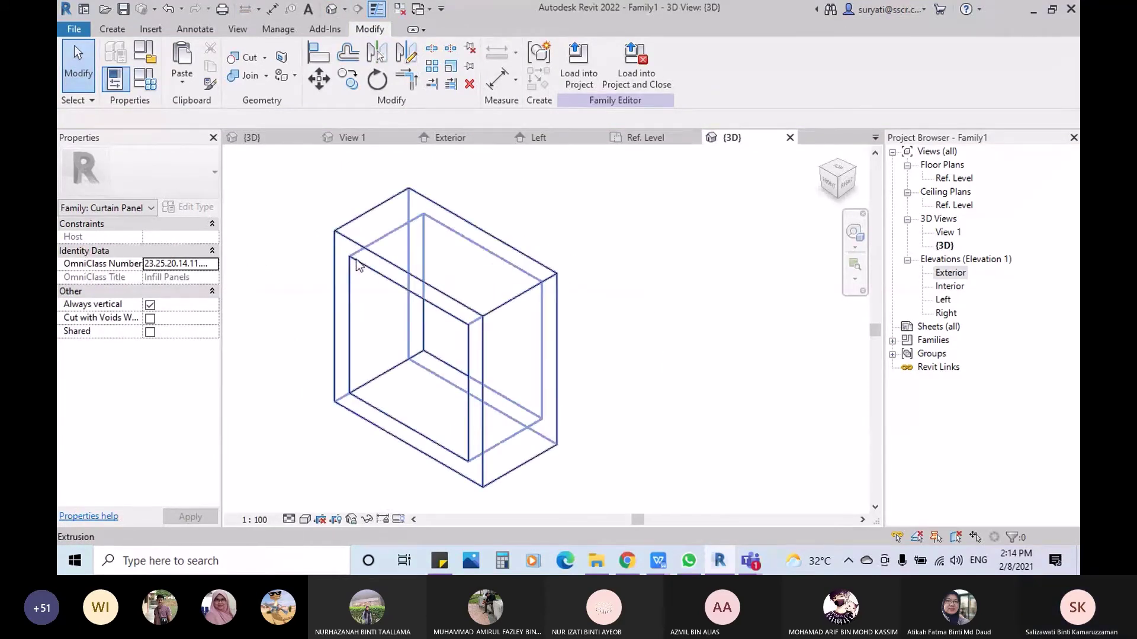
{"action": "left_click", "coordinate": [305, 520]}
{"action": "left_click", "coordinate": [330, 473]}
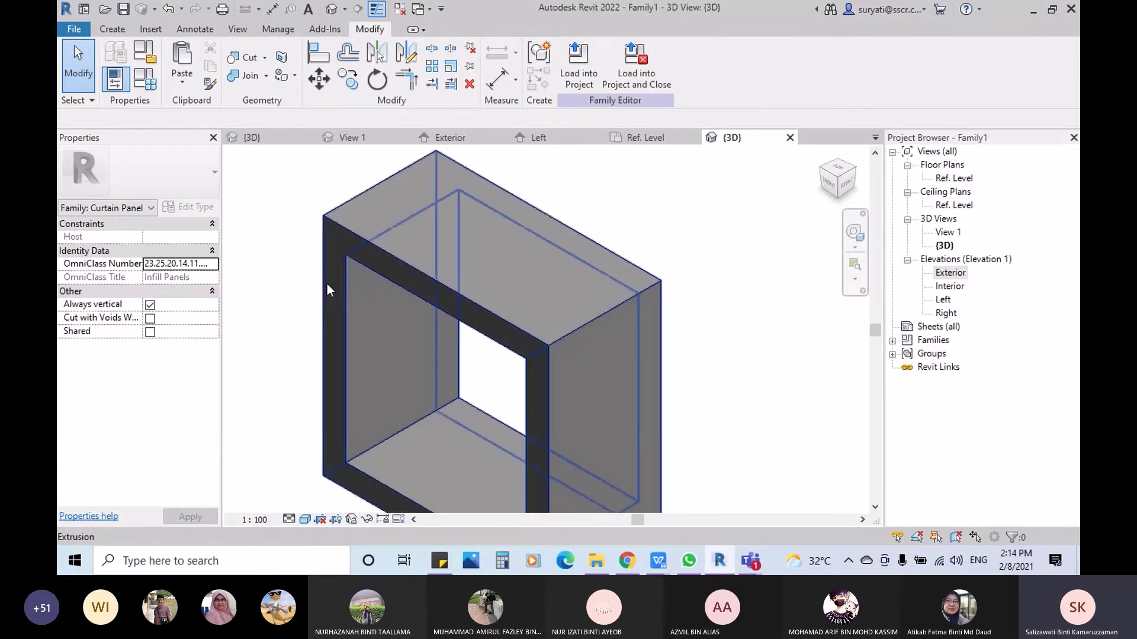
Step: Set the FW parameter to 100 in the family types and apply it to test the frame width
{"action": "left_click", "coordinate": [148, 90]}
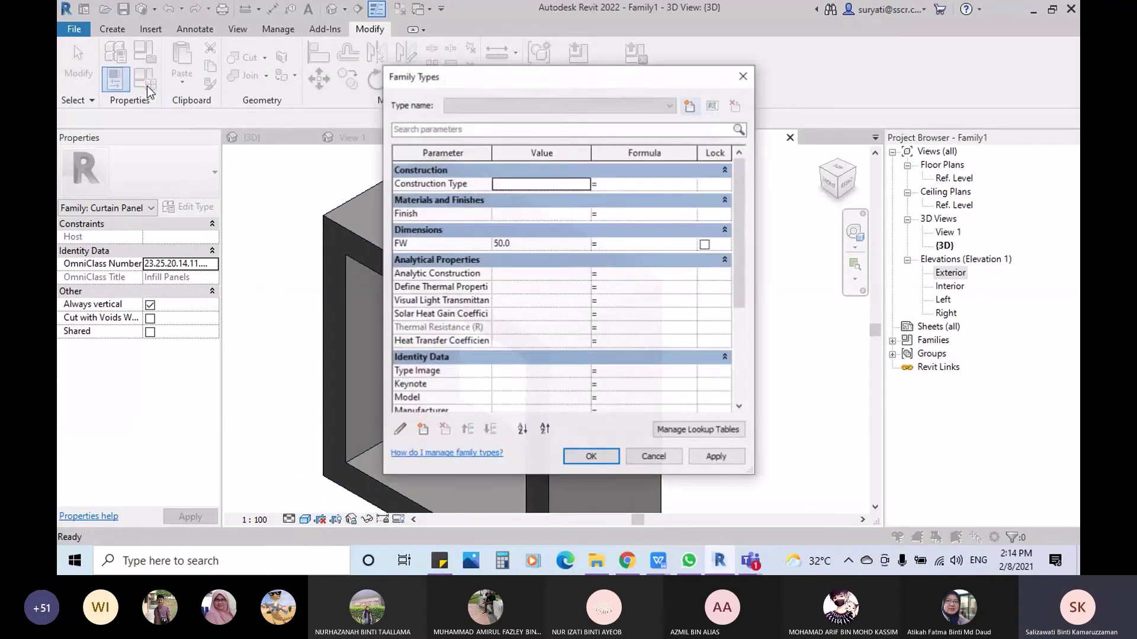
{"action": "left_click", "coordinate": [552, 244]}
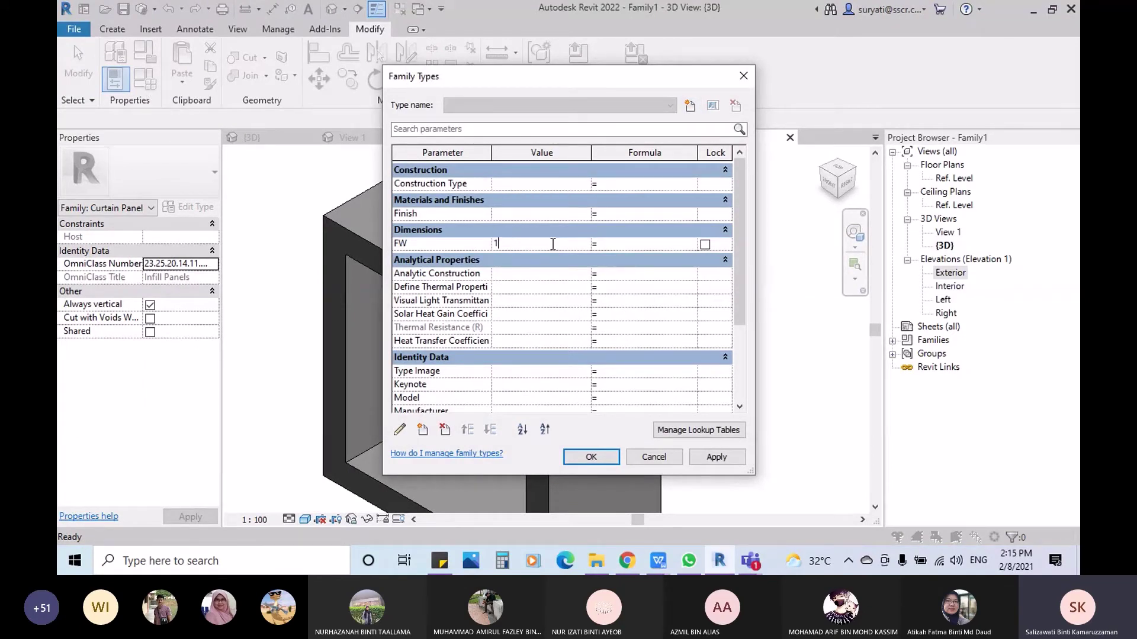
{"action": "left_click_drag", "start_coordinate": [728, 75], "coordinate": [846, 71]}
{"action": "left_click", "coordinate": [834, 452]}
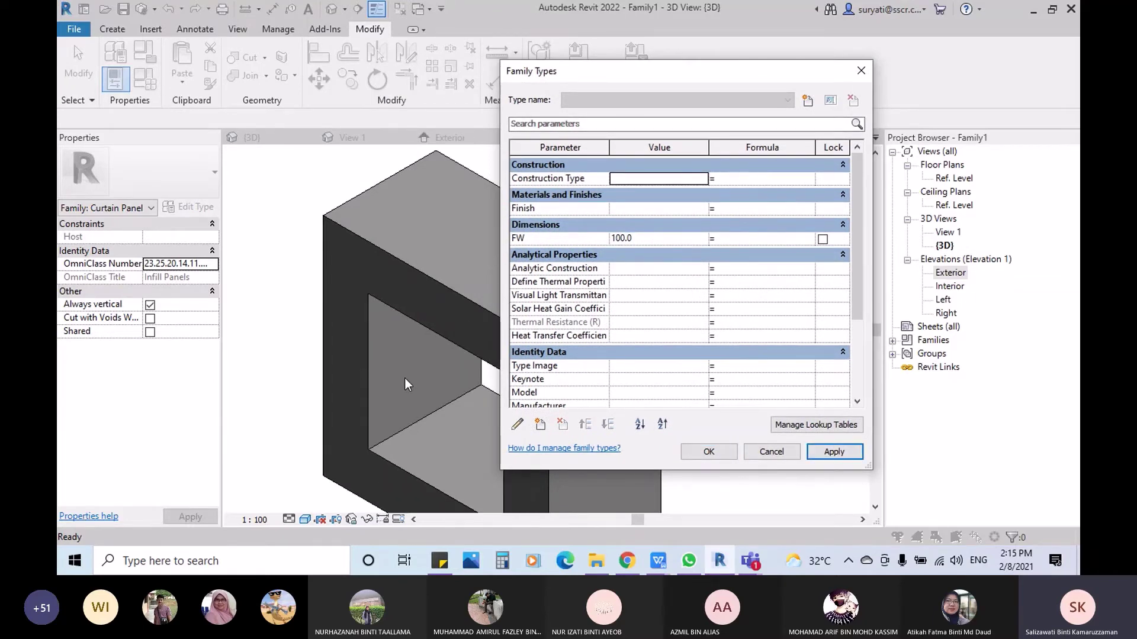
Step: Set the FW parameter to 20 to test a thinner frame and accept the family types
{"action": "left_click", "coordinate": [648, 243]}
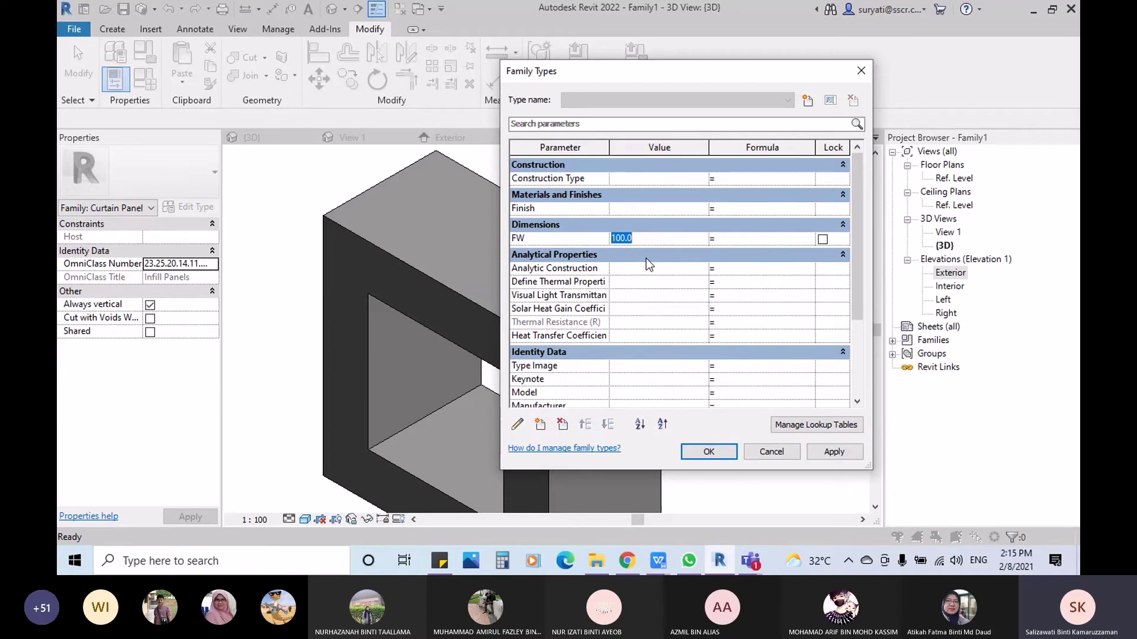
{"action": "type", "text": "20"}
{"action": "key", "text": "Return"}
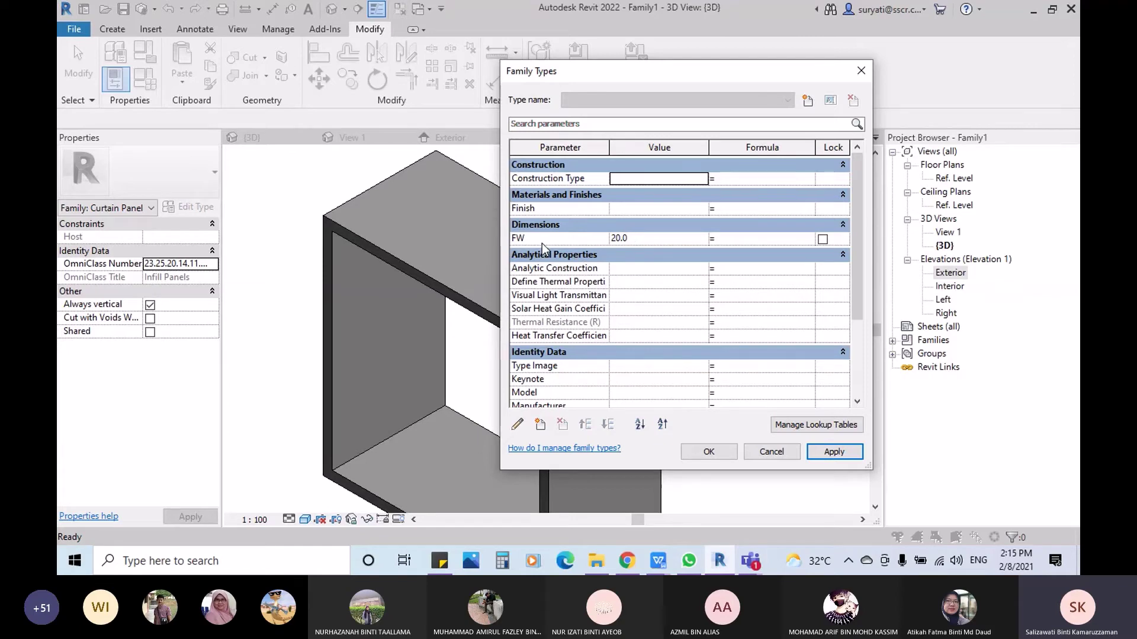
{"action": "left_click", "coordinate": [714, 452]}
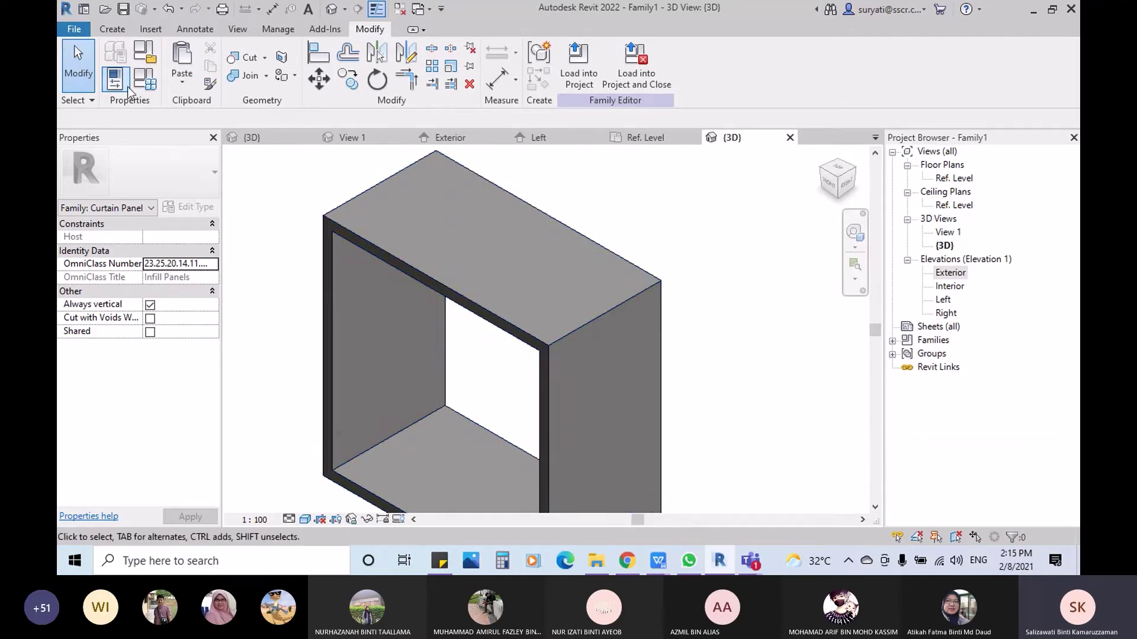
Step: Restore the FW parameter to 50 in the family types and accept the change
{"action": "left_click", "coordinate": [150, 88]}
{"action": "left_click", "coordinate": [652, 238]}
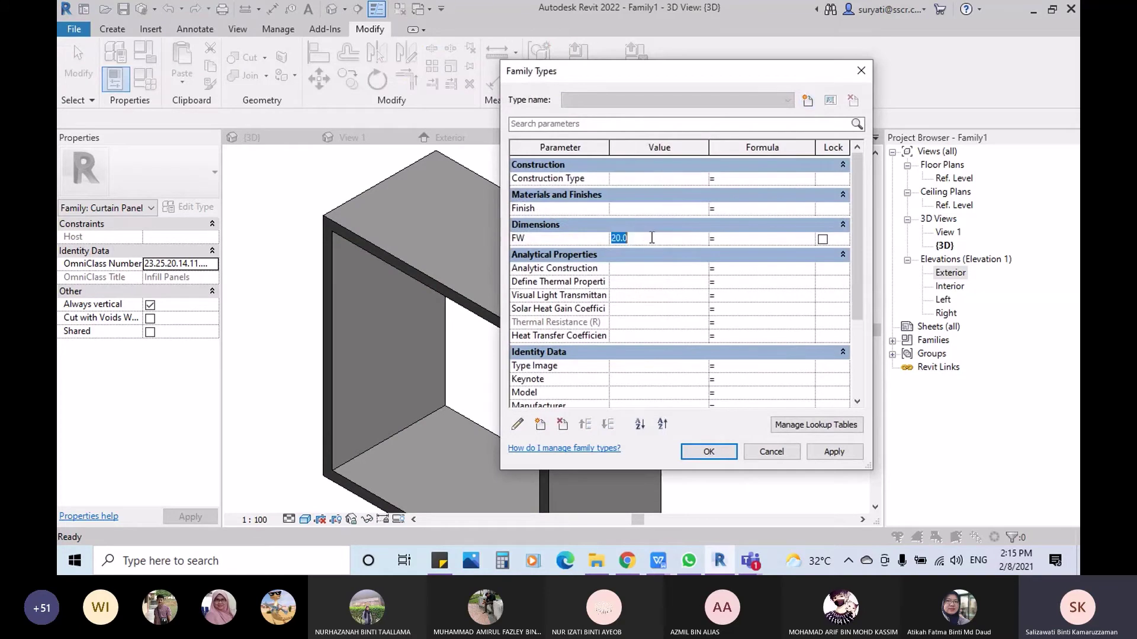
{"action": "left_click", "coordinate": [833, 452]}
{"action": "left_click", "coordinate": [709, 452]}
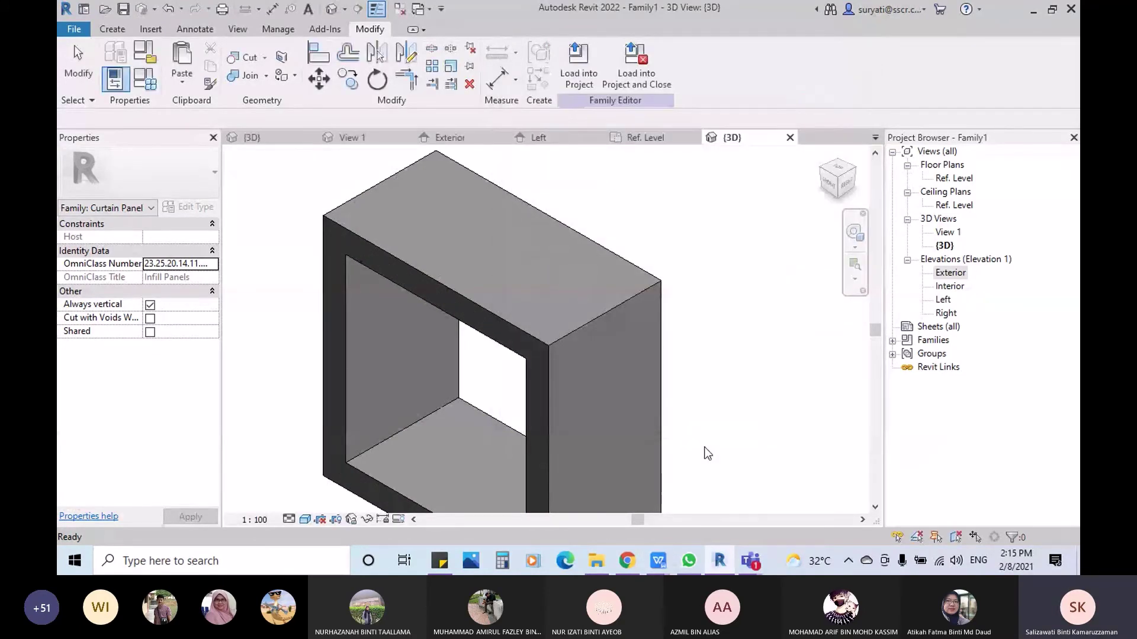
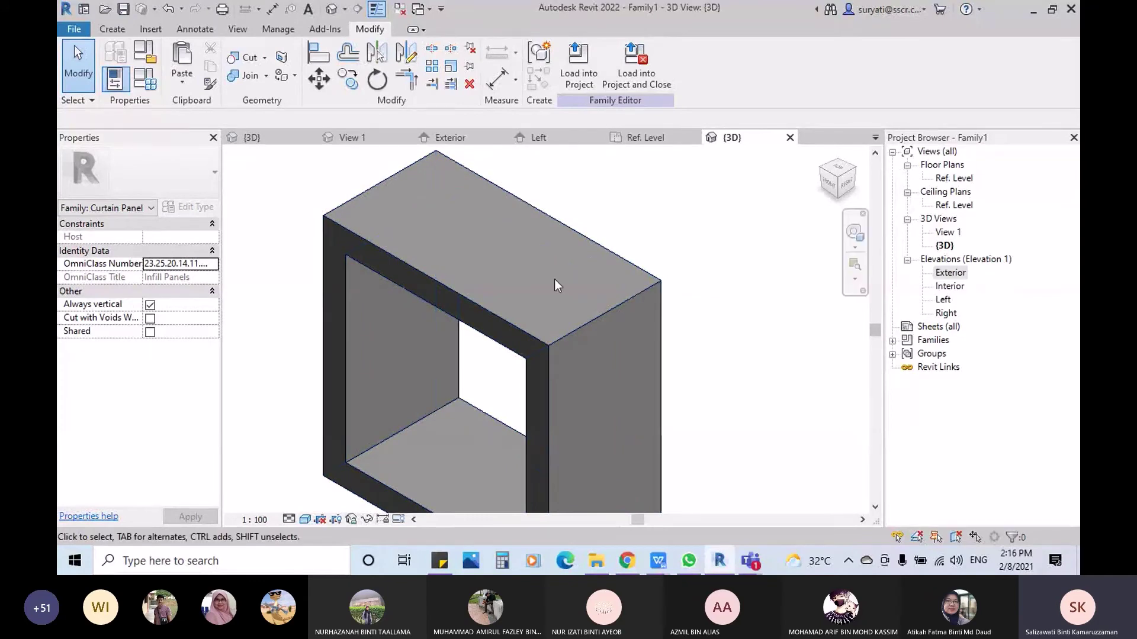
Step: In the Ref. Level floor plan, place reference planes offset 15 mm on both sides of the Center (Front/Back) plane
{"action": "double_click", "coordinate": [954, 178]}
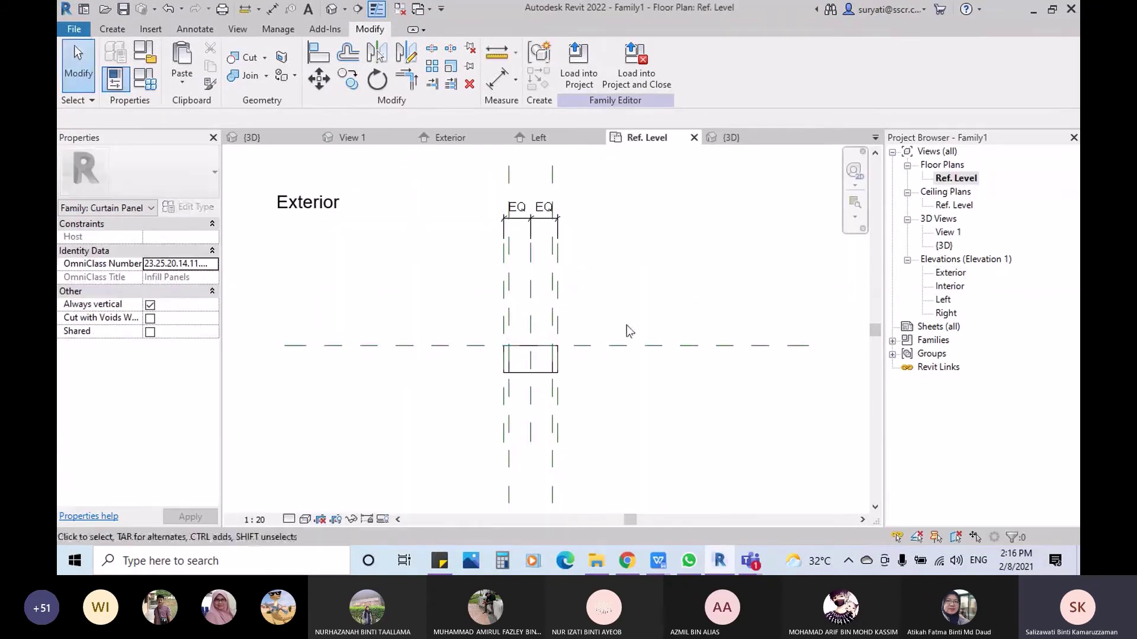
{"action": "scroll", "coordinate": [627, 334], "scroll_direction": "up", "scroll_amount": 3}
{"action": "middle_click_drag", "start_coordinate": [634, 254], "coordinate": [637, 287]}
{"action": "scroll", "coordinate": [623, 245], "scroll_direction": "down", "scroll_amount": 1}
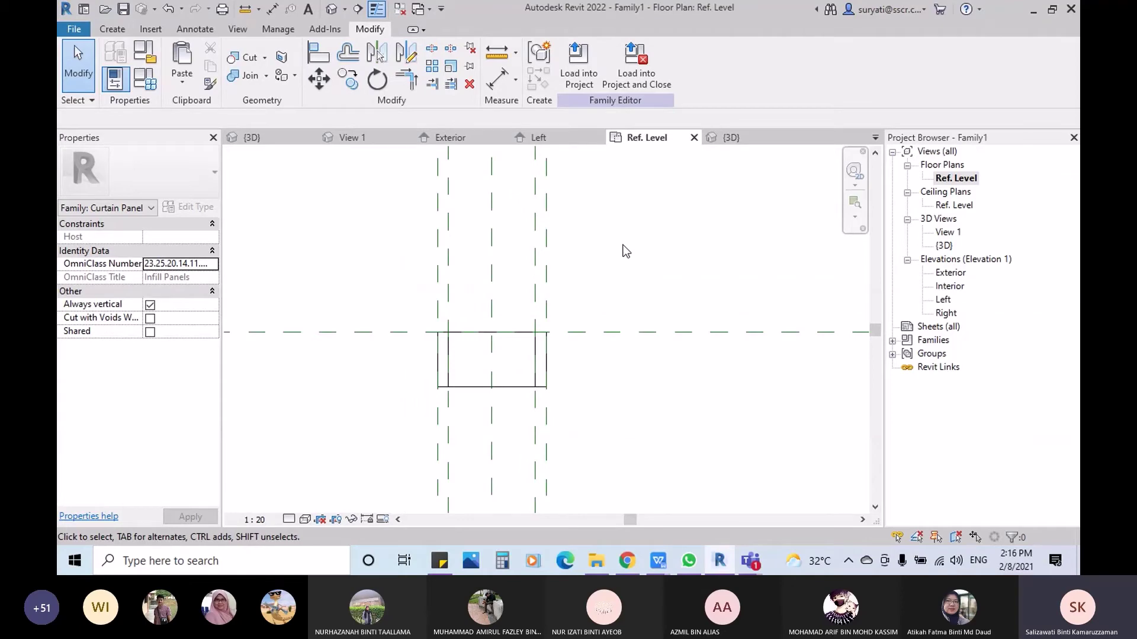
{"action": "key", "text": "r"}
{"action": "key", "text": "p"}
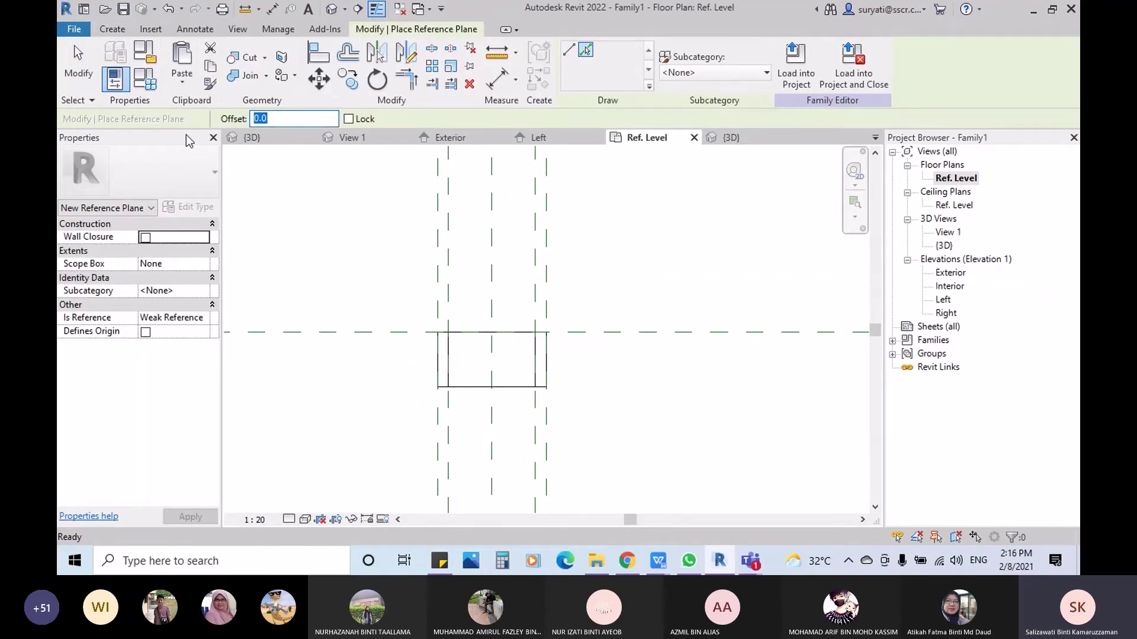
{"action": "type", "text": "5"}
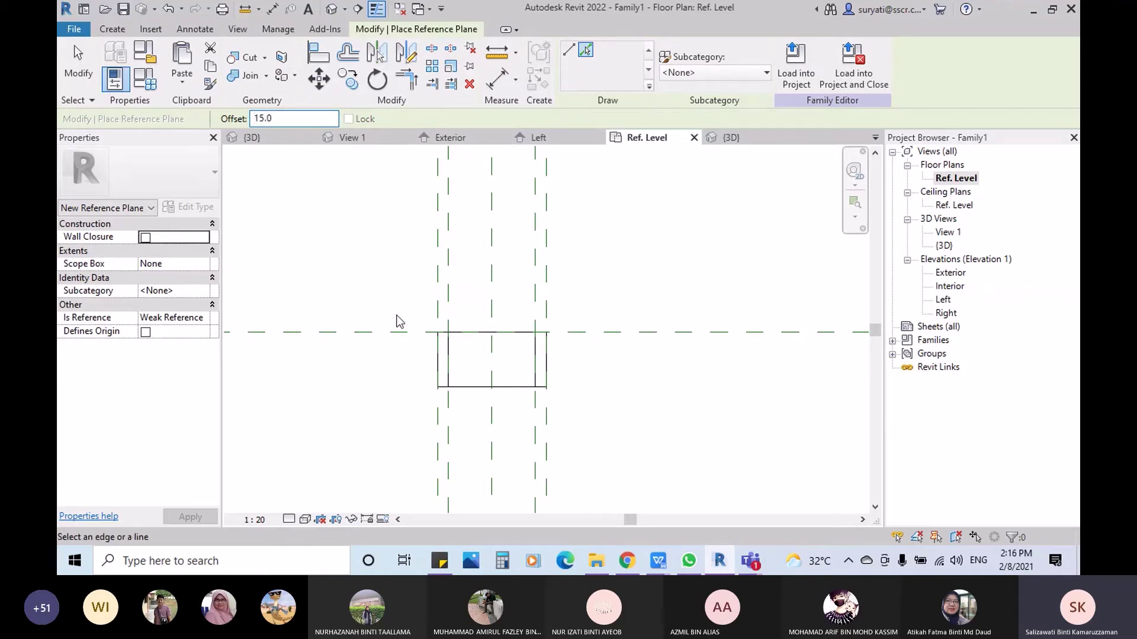
{"action": "scroll", "coordinate": [431, 344], "scroll_direction": "up", "scroll_amount": 1}
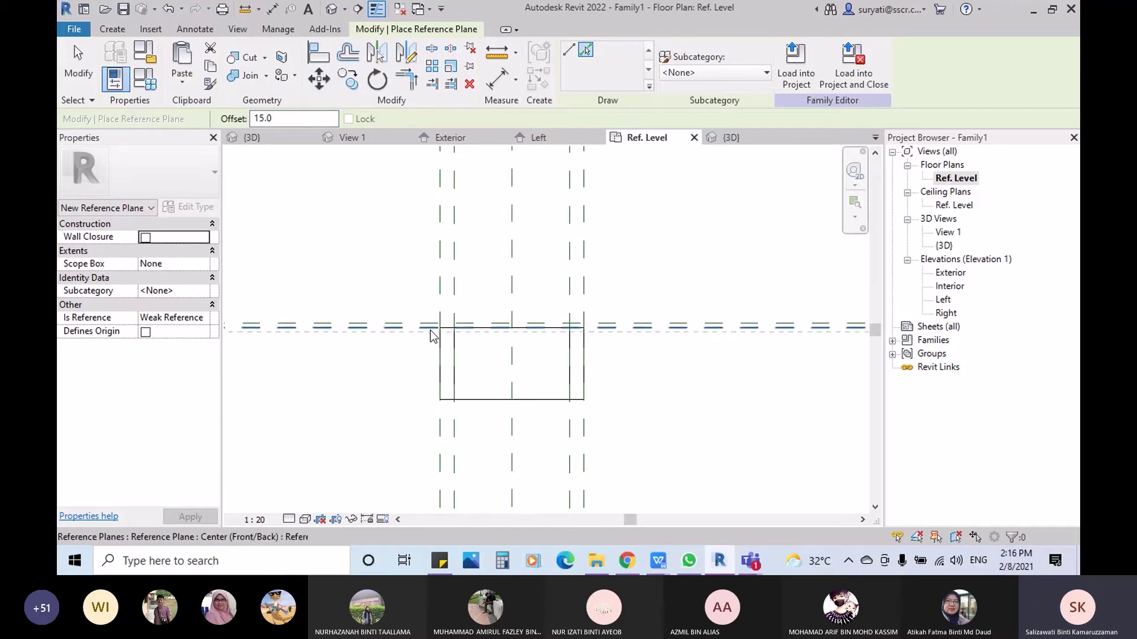
{"action": "left_click", "coordinate": [432, 328]}
{"action": "left_click", "coordinate": [78, 76]}
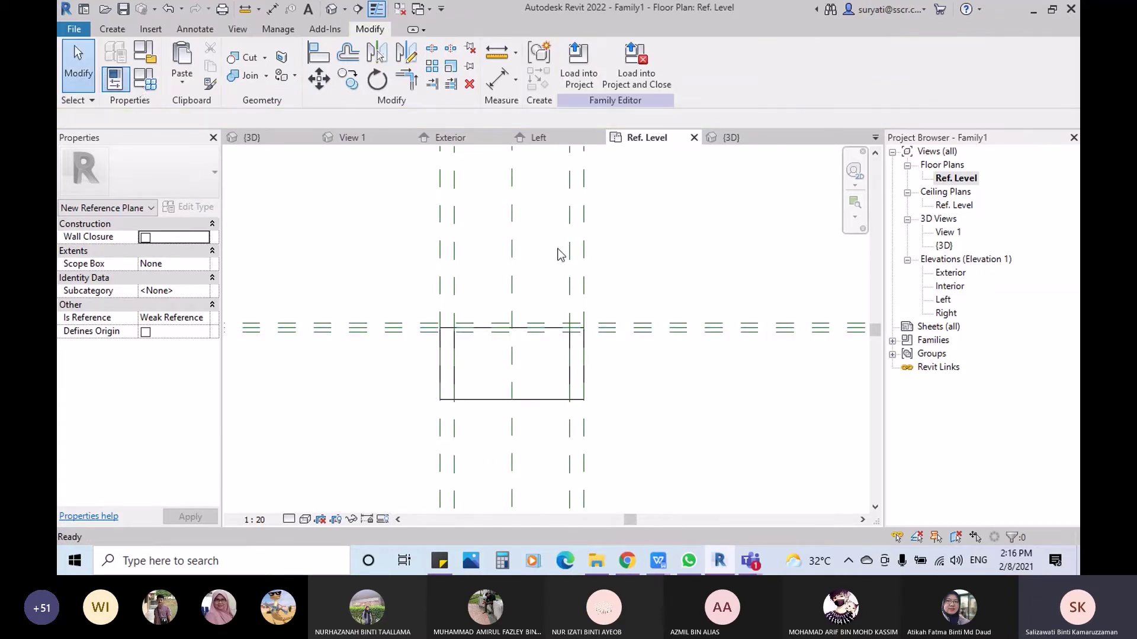
{"action": "scroll", "coordinate": [528, 330], "scroll_direction": "up", "scroll_amount": 3}
{"action": "middle_click_drag", "start_coordinate": [418, 386], "coordinate": [535, 392]}
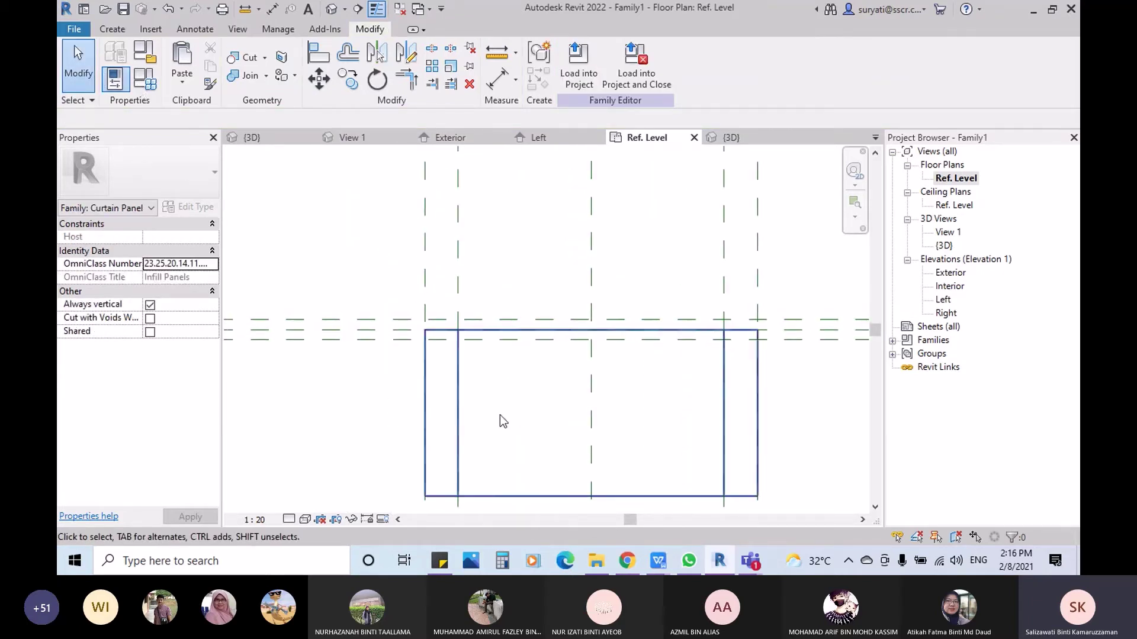
Step: Switch to the WPS Writer document and enter "2-6" as item 7 of the family creation steps, without empty items after it
{"action": "left_click", "coordinate": [658, 561]}
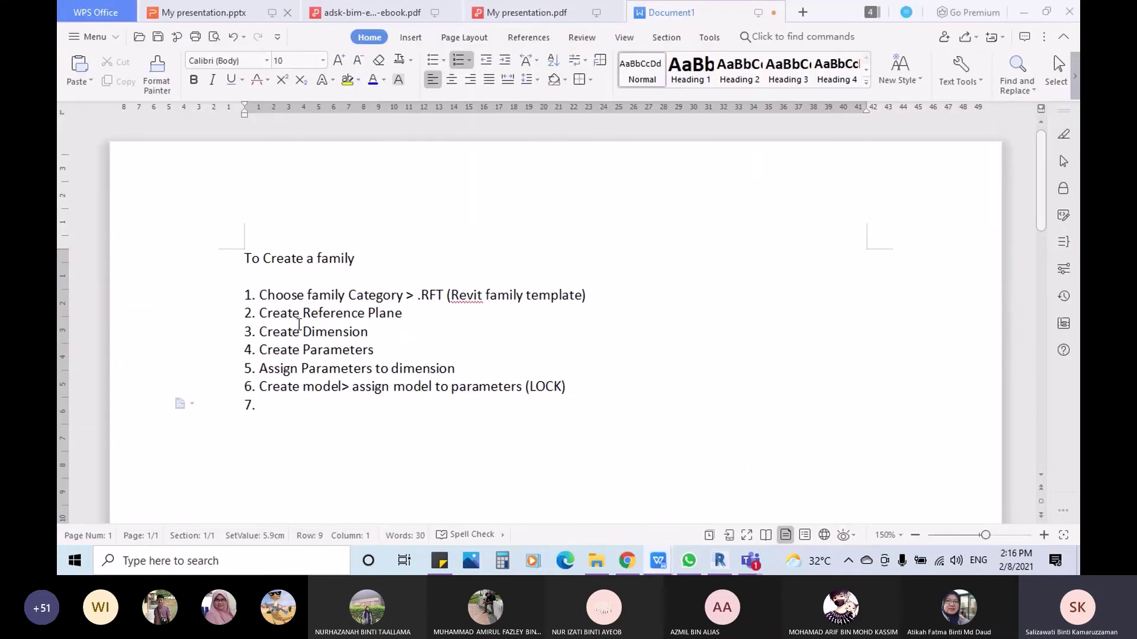
{"action": "left_click_drag", "start_coordinate": [261, 313], "coordinate": [396, 332]}
{"action": "left_click", "coordinate": [330, 403]}
{"action": "key", "text": "Return"}
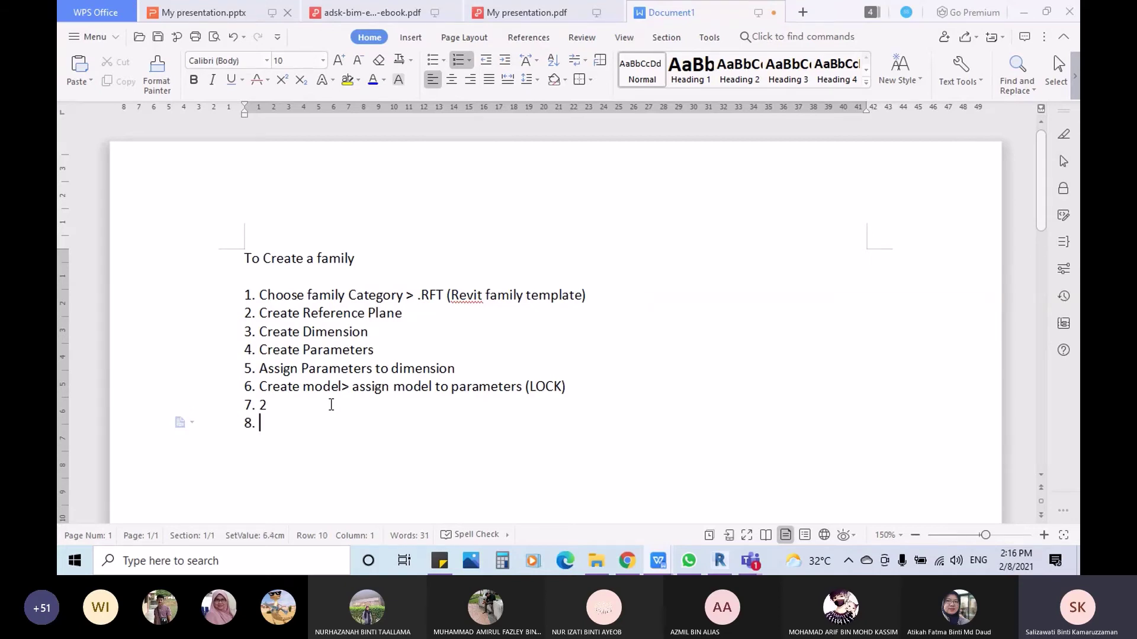
{"action": "left_click", "coordinate": [331, 404]}
{"action": "type", "text": "-6"}
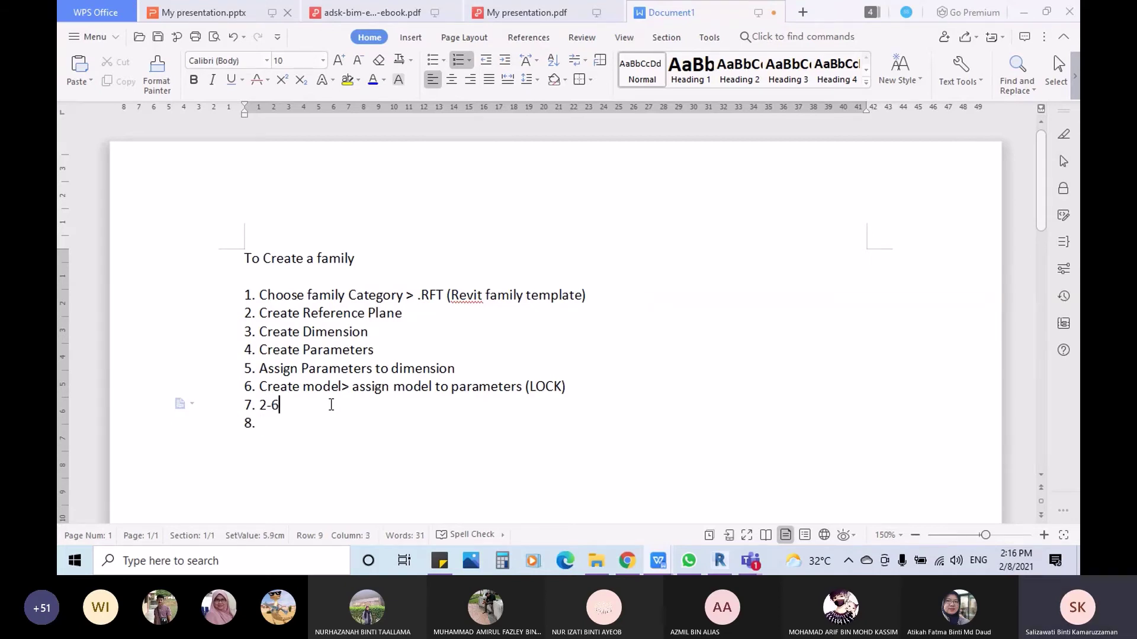
{"action": "key", "text": "Return"}
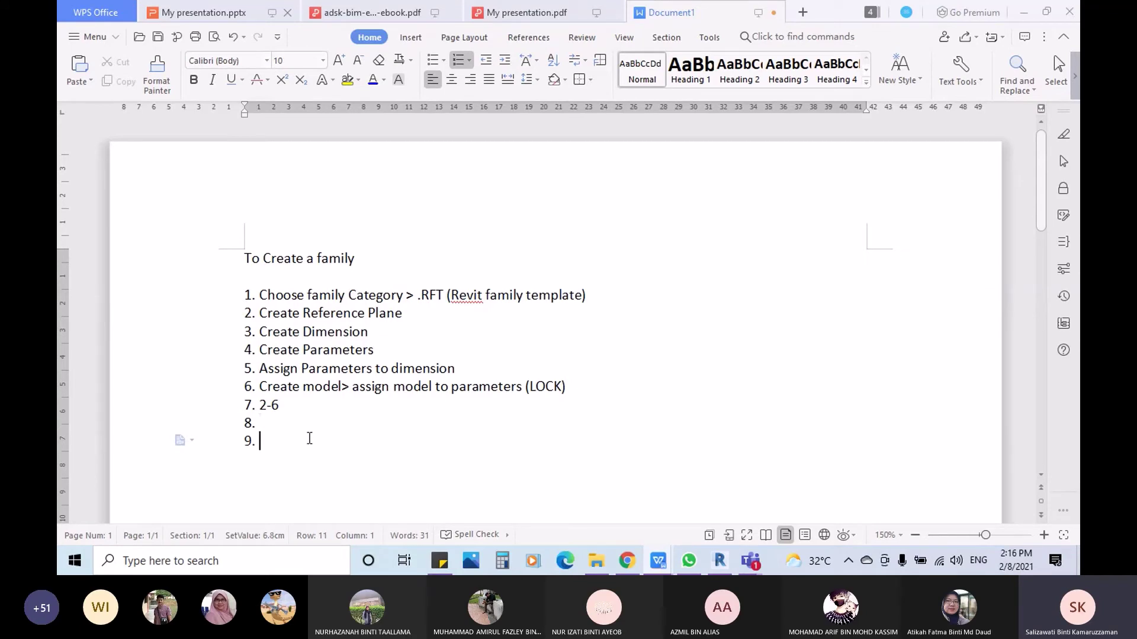
{"action": "key", "text": "BackSpace"}
{"action": "key", "text": "BackSpace"}
{"action": "key", "text": "BackSpace"}
{"action": "key", "text": "BackSpace"}
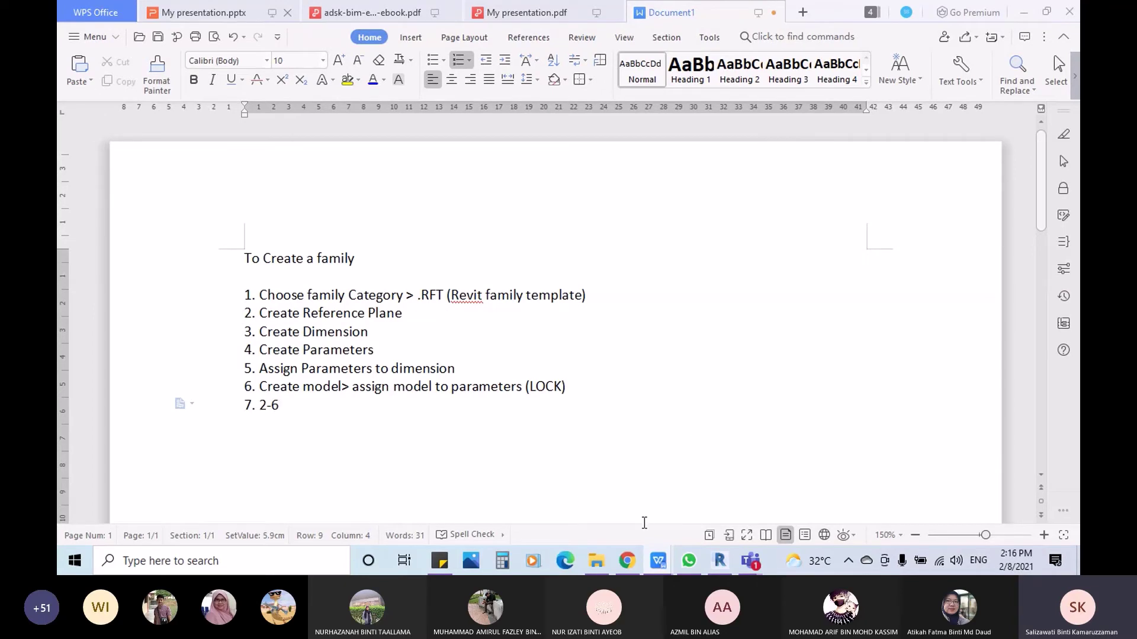
Step: Switch back to Revit and place one aligned dimension string across the three horizontal reference planes
{"action": "left_click", "coordinate": [720, 560]}
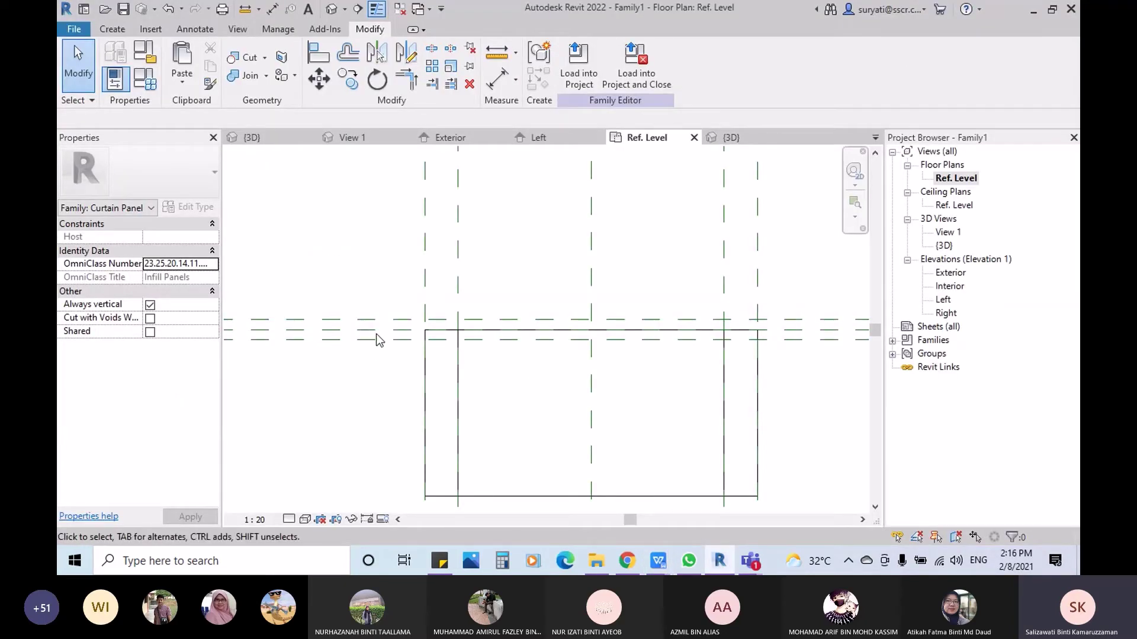
{"action": "scroll", "coordinate": [368, 214], "scroll_direction": "up", "scroll_amount": 1}
{"action": "left_click", "coordinate": [194, 29]}
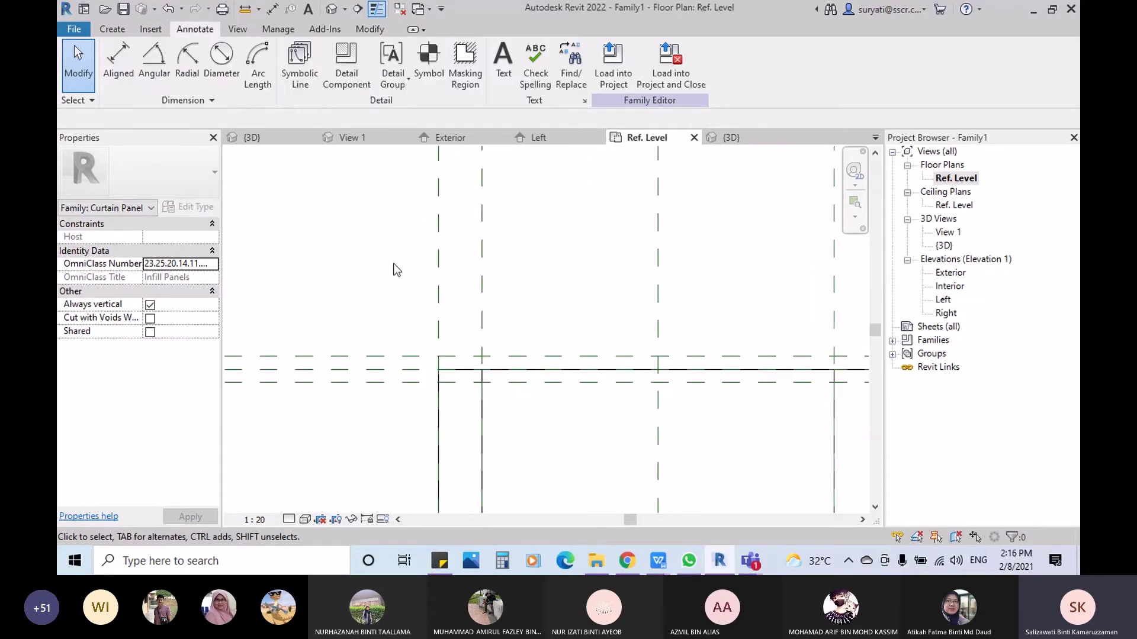
{"action": "left_click", "coordinate": [118, 65]}
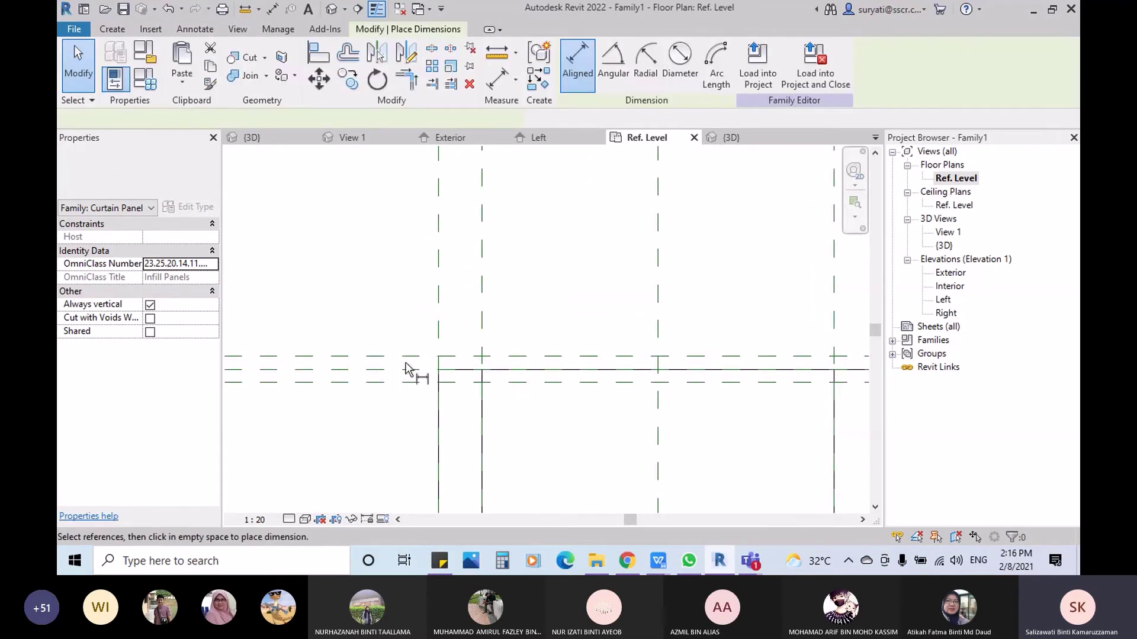
{"action": "scroll", "coordinate": [412, 358], "scroll_direction": "up", "scroll_amount": 1}
{"action": "left_click", "coordinate": [414, 372]}
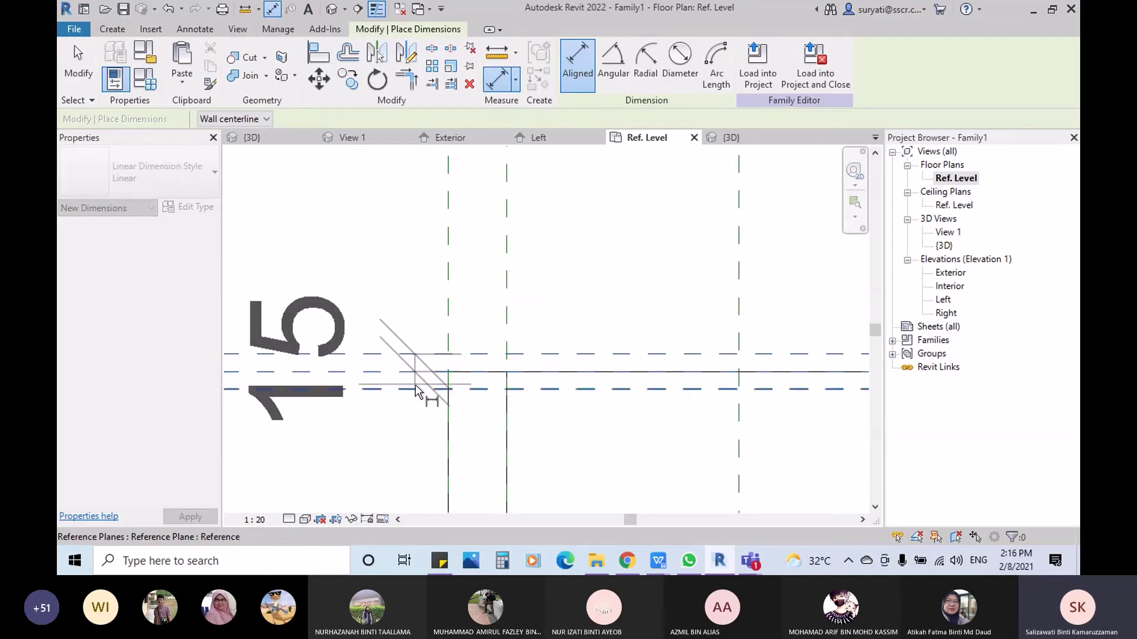
{"action": "left_click", "coordinate": [416, 389]}
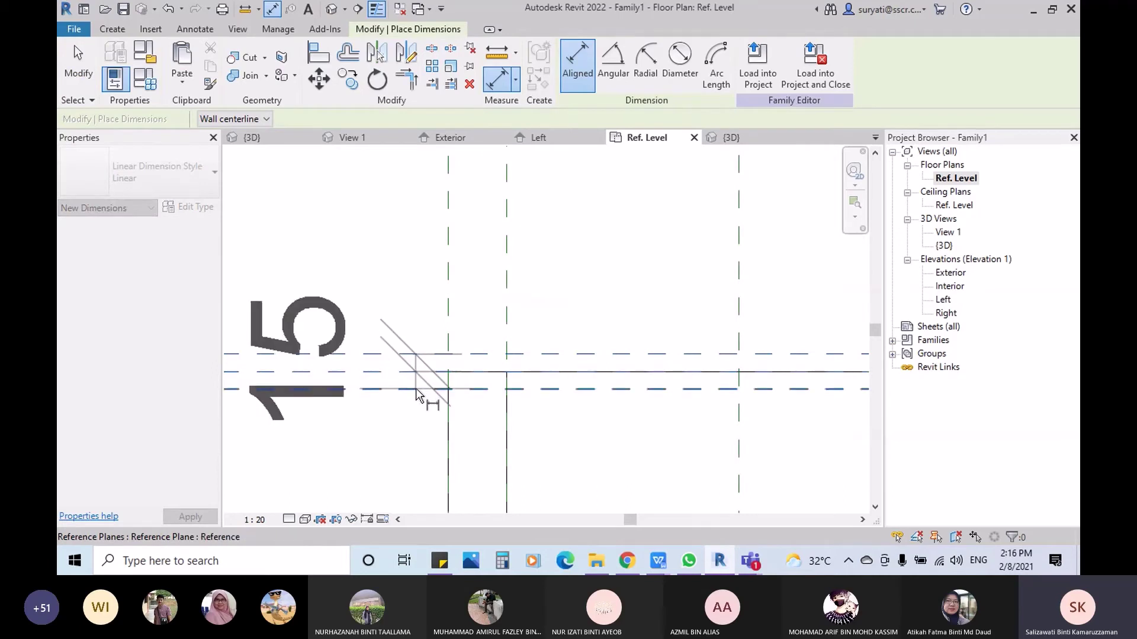
Step: Set the Ref. Level view scale to 1:5 and leave the dimension tool
{"action": "left_click", "coordinate": [256, 520]}
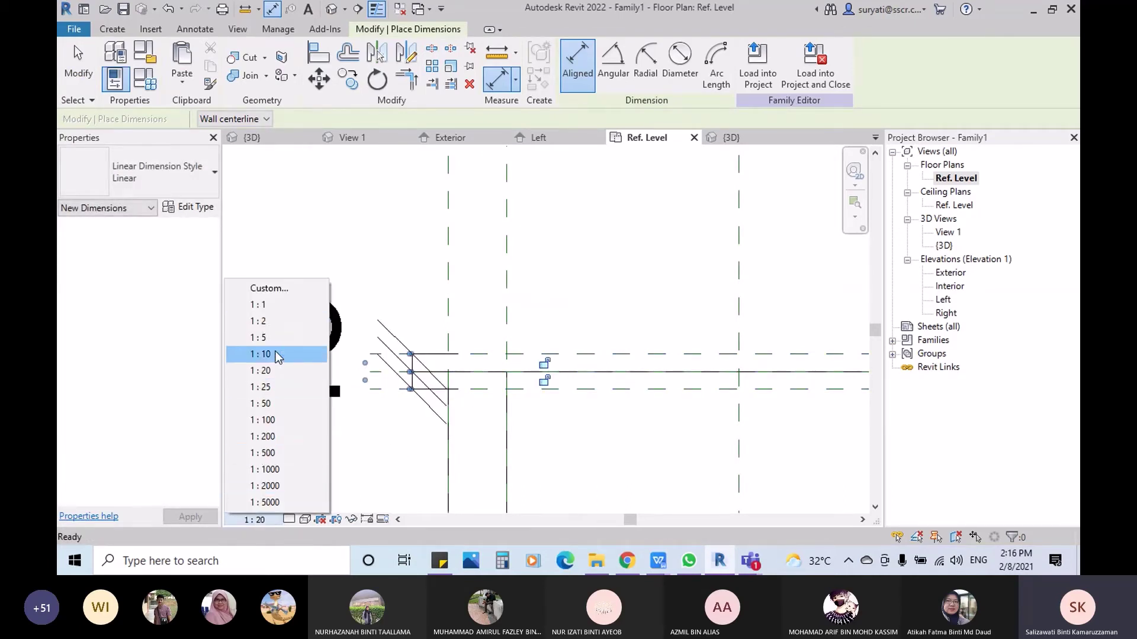
{"action": "left_click", "coordinate": [260, 354]}
{"action": "left_click", "coordinate": [261, 521]}
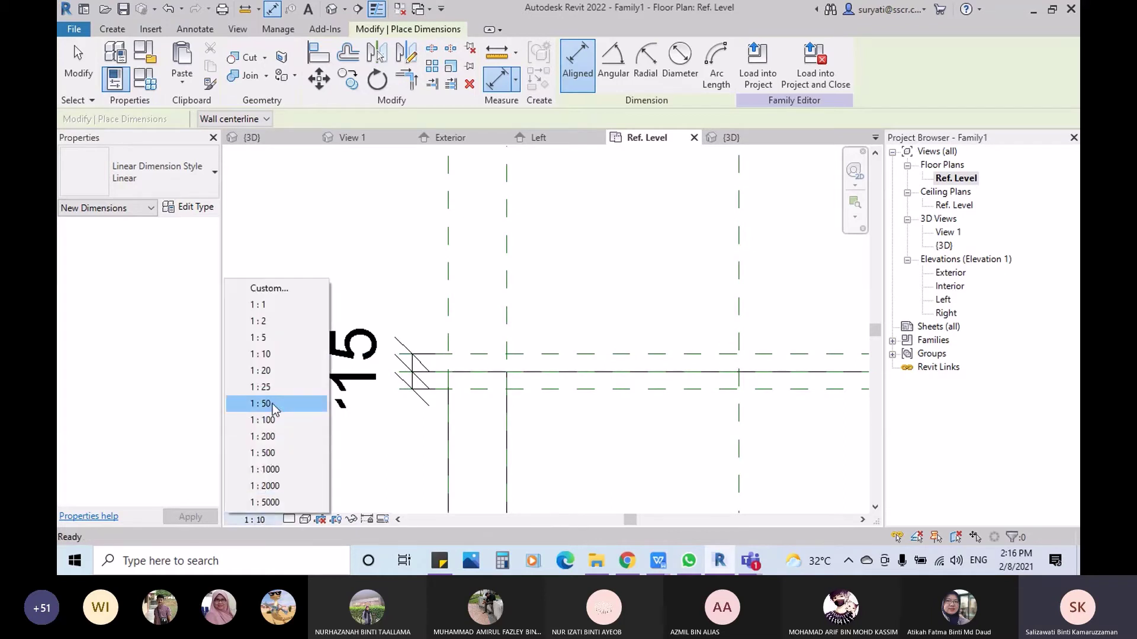
{"action": "left_click", "coordinate": [271, 340]}
{"action": "key", "text": "Escape"}
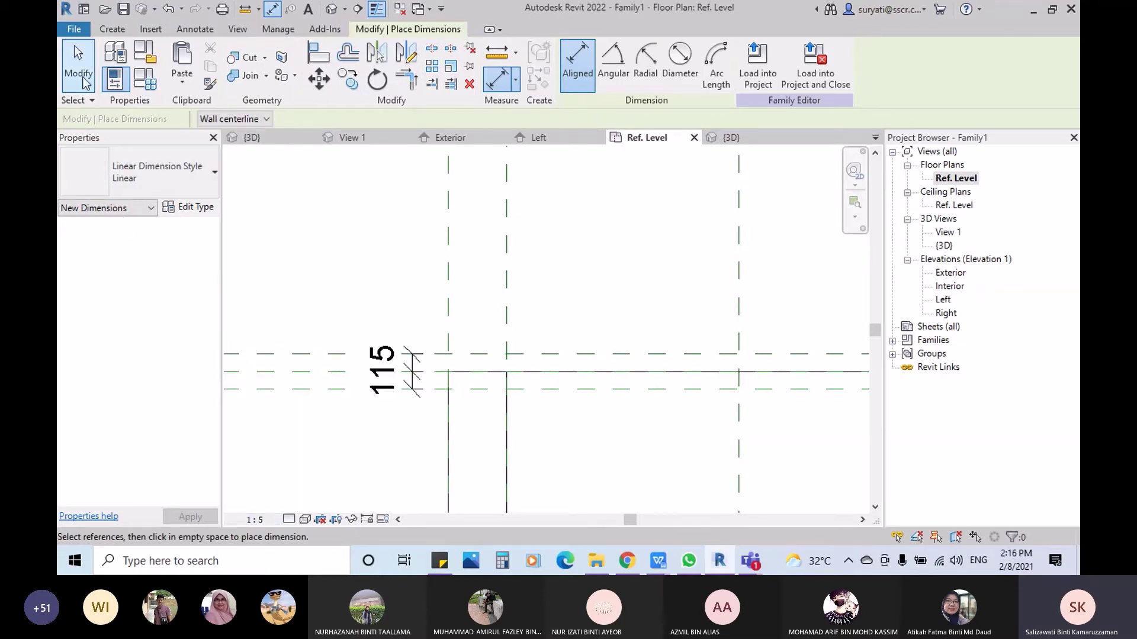
Step: Apply the equality constraint to the dimension string across the three horizontal reference planes
{"action": "left_click", "coordinate": [413, 388]}
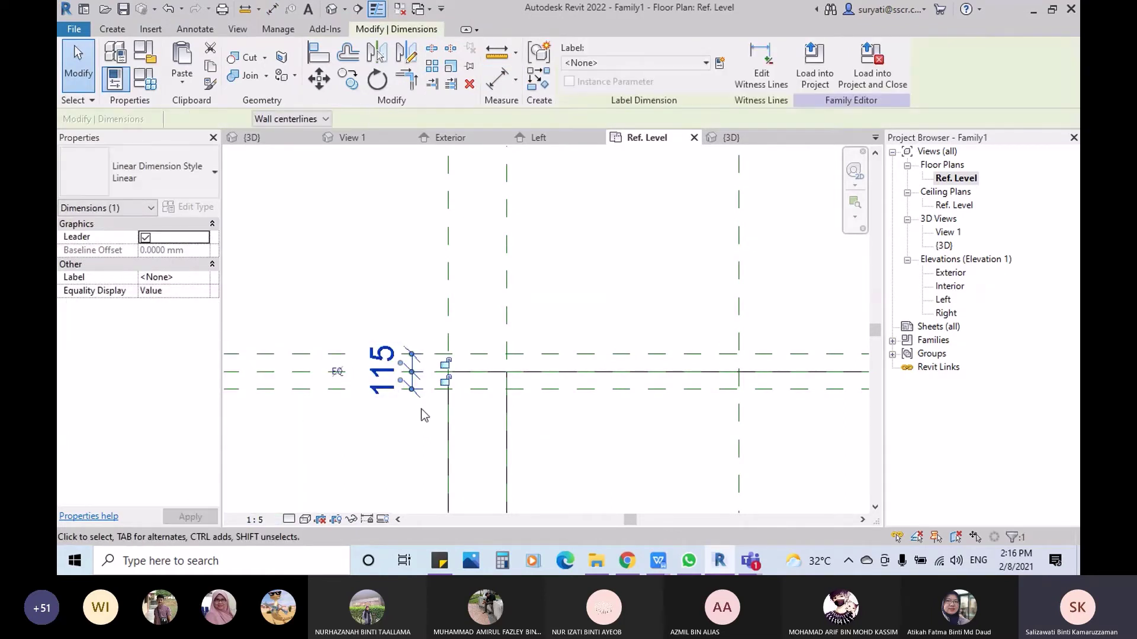
{"action": "left_click", "coordinate": [337, 371]}
{"action": "left_click", "coordinate": [395, 445]}
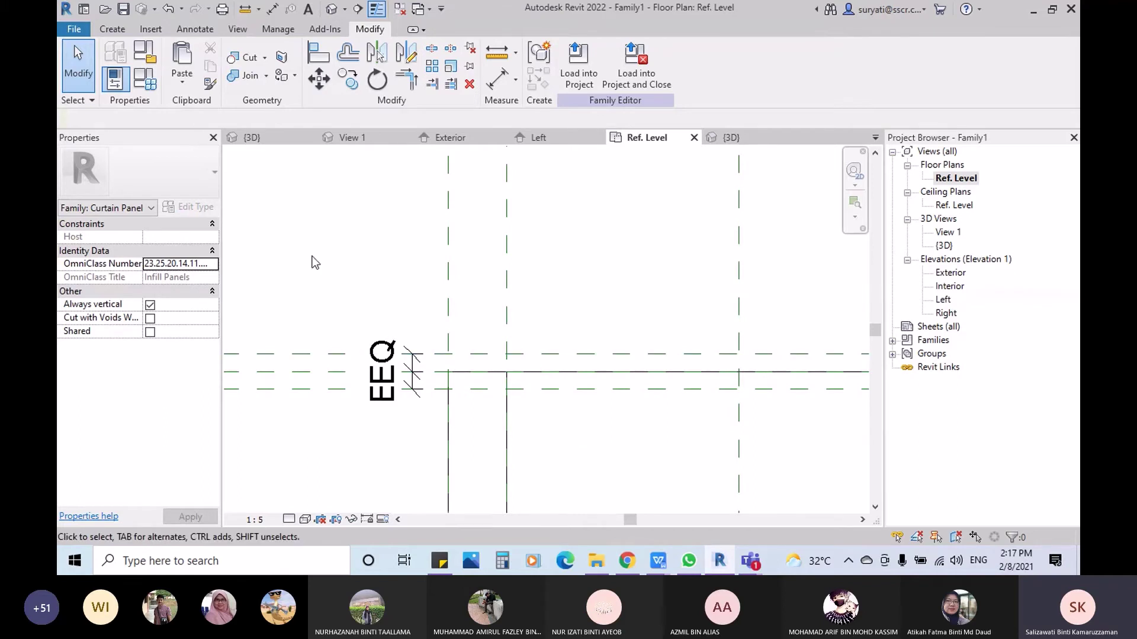
Step: Place an aligned dimension between the two outer horizontal reference planes, beside the equality dimension, and leave the dimension tool
{"action": "left_click", "coordinate": [497, 78]}
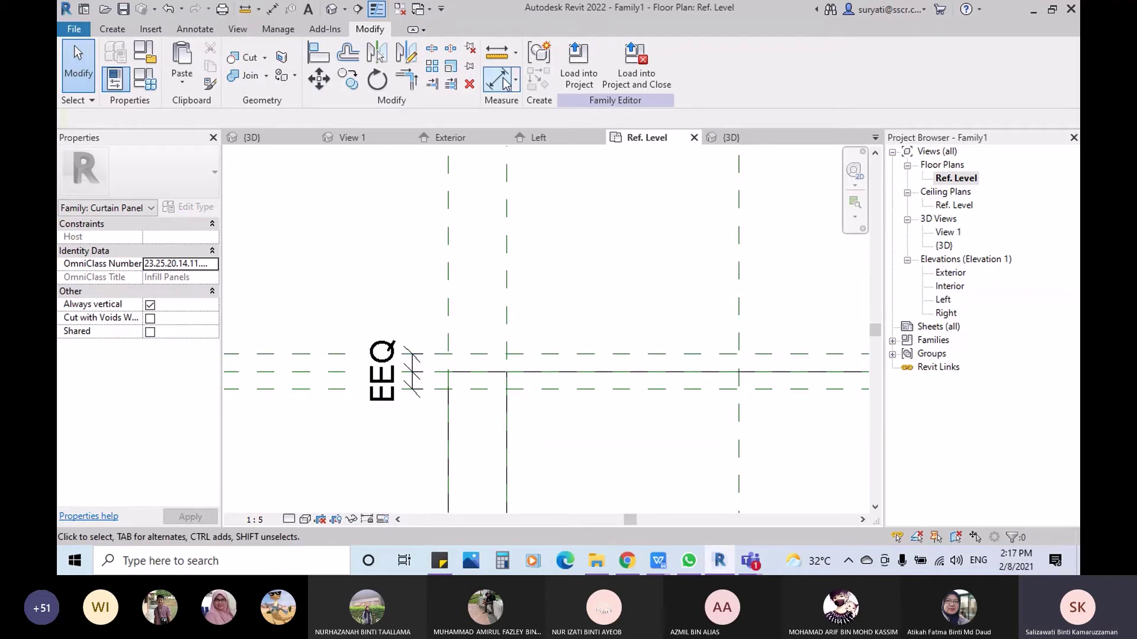
{"action": "left_click", "coordinate": [314, 354]}
{"action": "left_click", "coordinate": [313, 389]}
{"action": "left_click", "coordinate": [341, 436]}
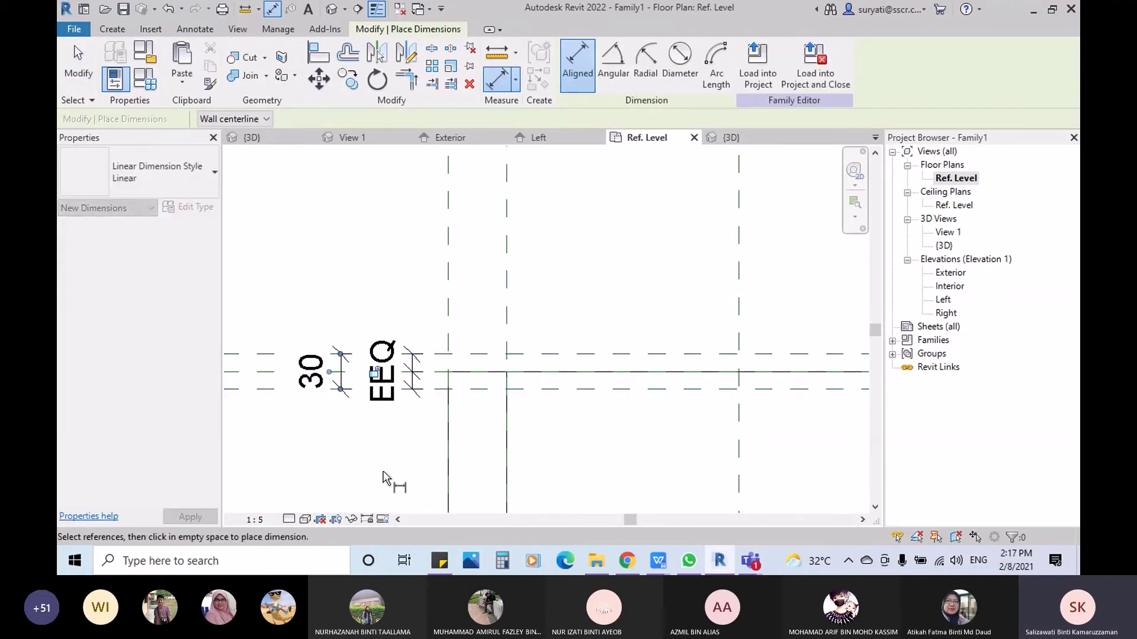
{"action": "left_click", "coordinate": [68, 81]}
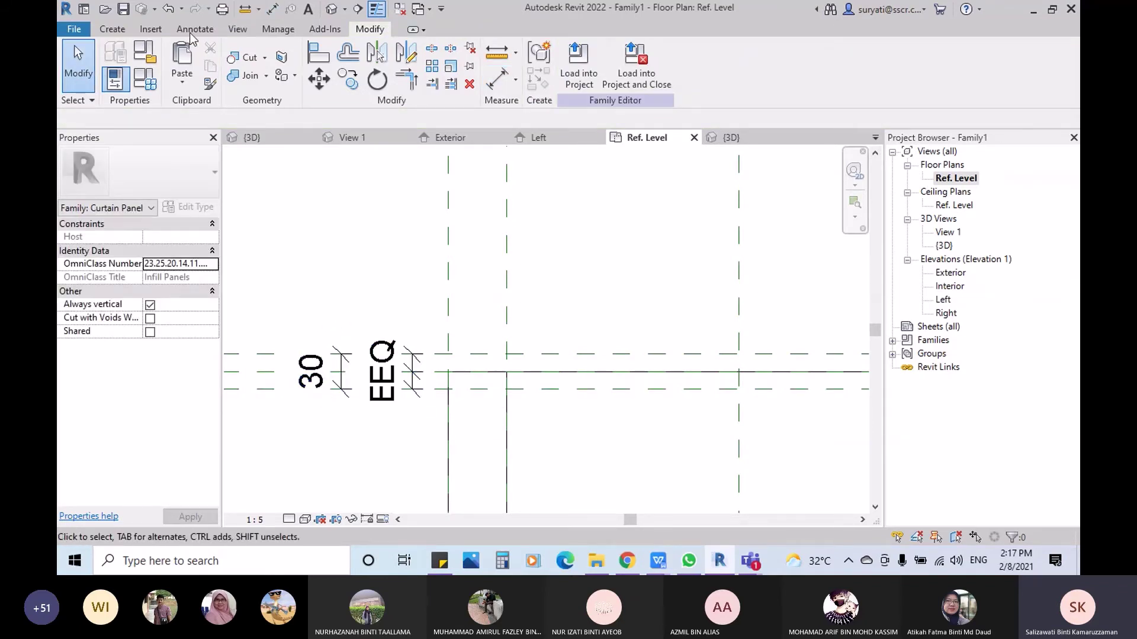
Step: Add a length type family parameter named FTick under Dimensions and set its value to 30
{"action": "left_click", "coordinate": [151, 82]}
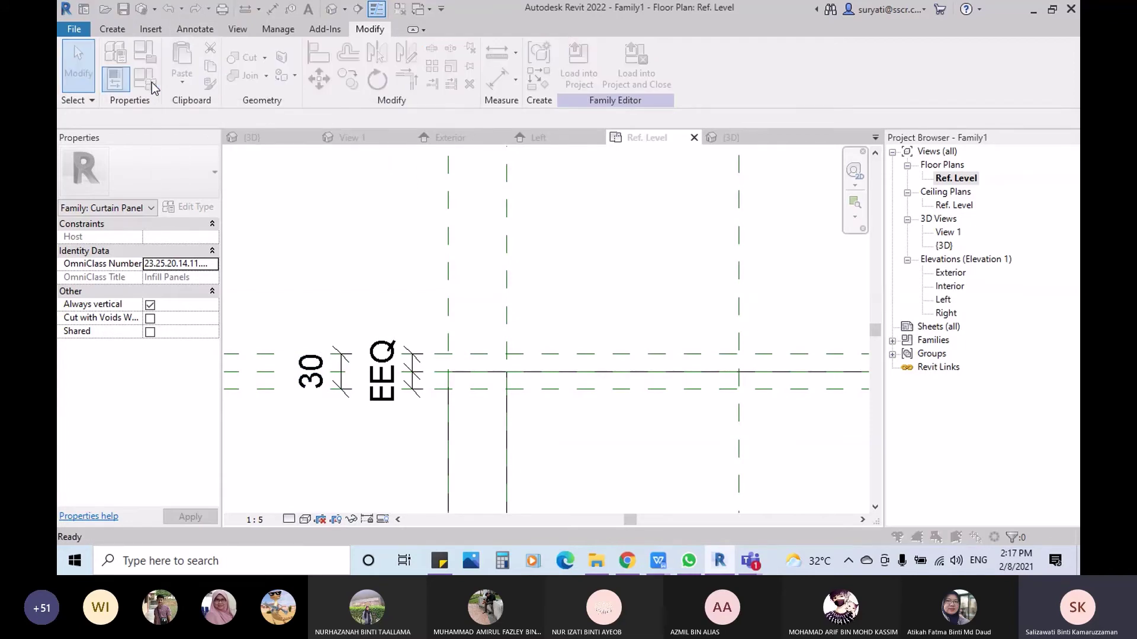
{"action": "left_click", "coordinate": [539, 425]}
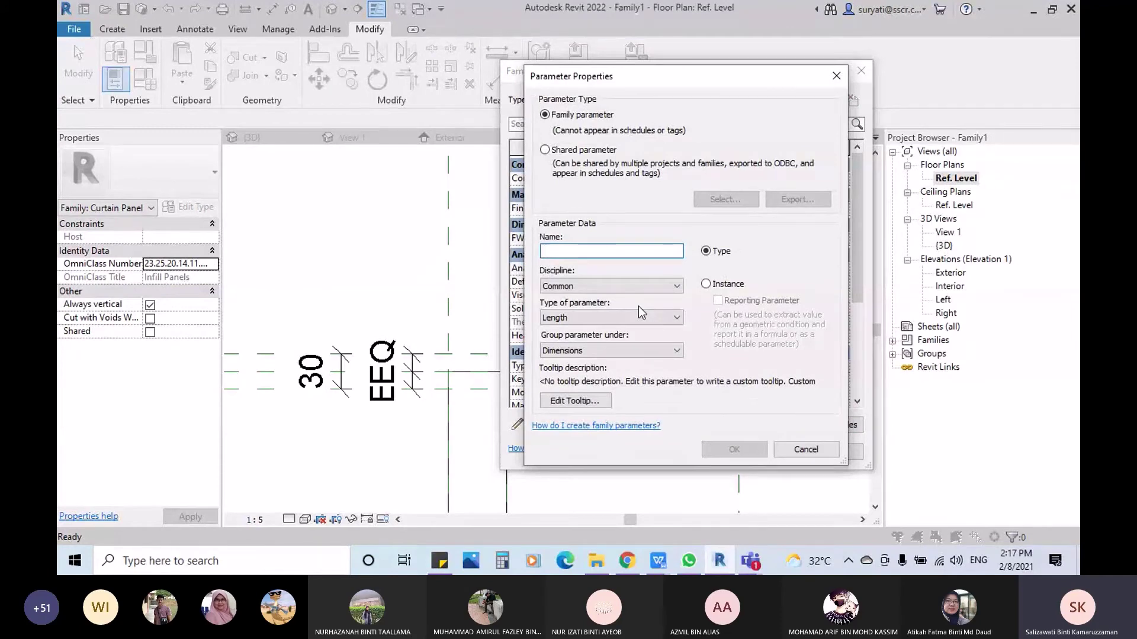
{"action": "type", "text": "FT"}
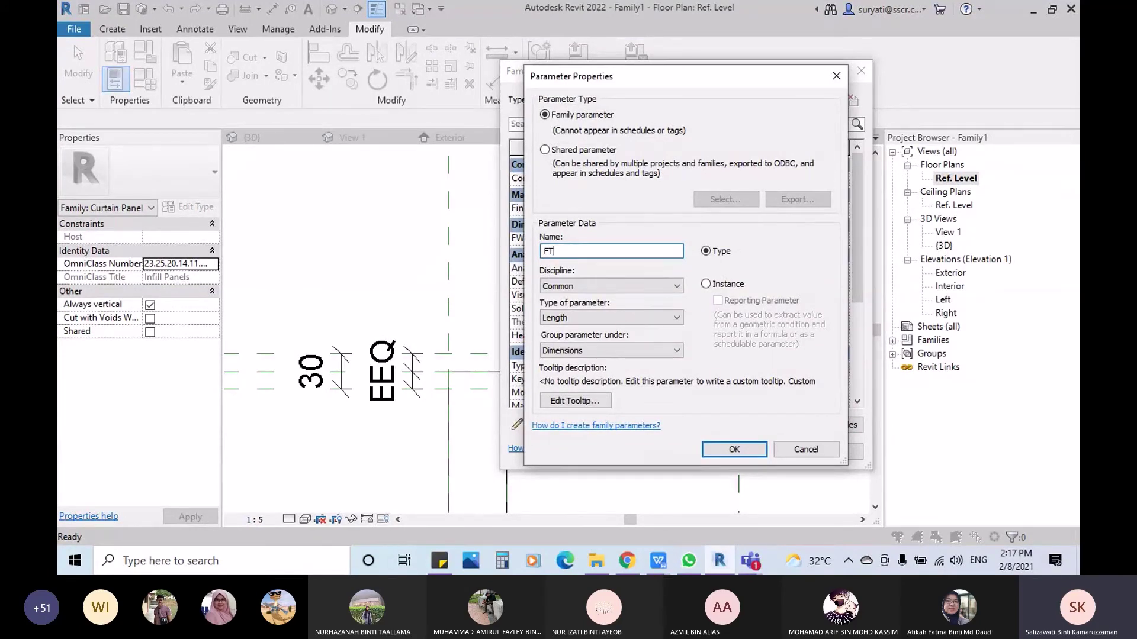
{"action": "type", "text": "ic"}
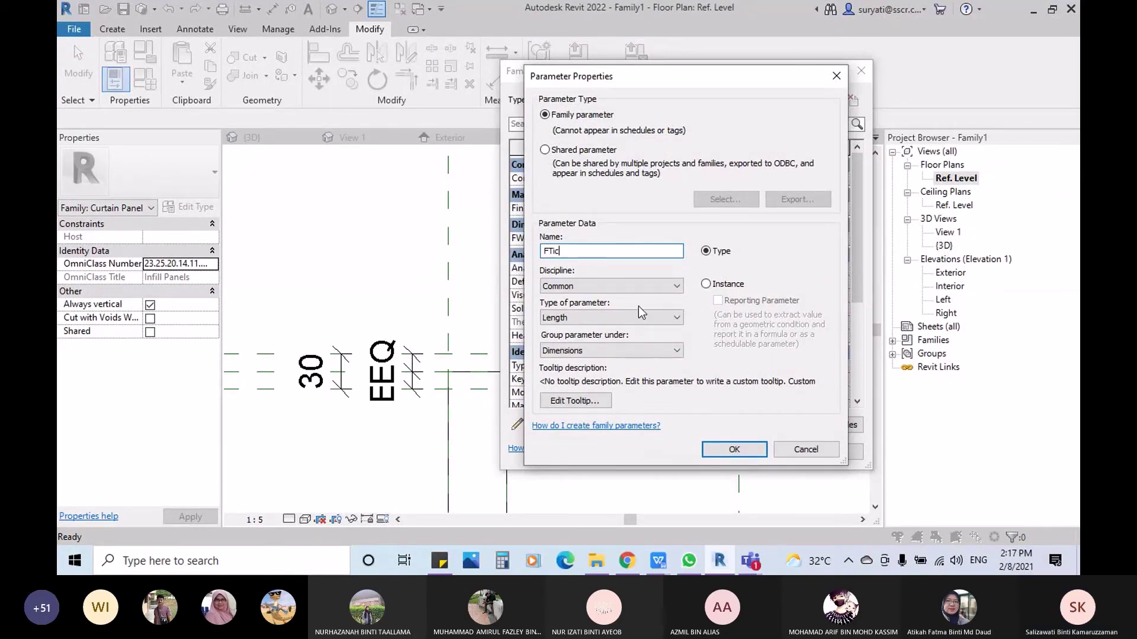
{"action": "type", "text": "k"}
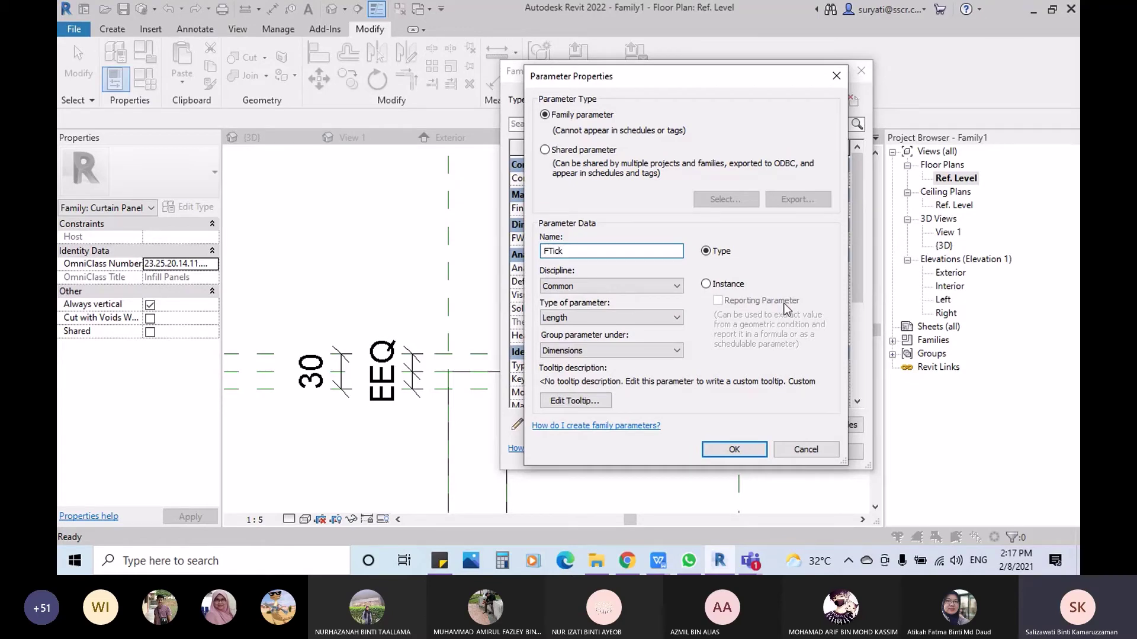
{"action": "left_click", "coordinate": [734, 449]}
{"action": "left_click", "coordinate": [657, 238]}
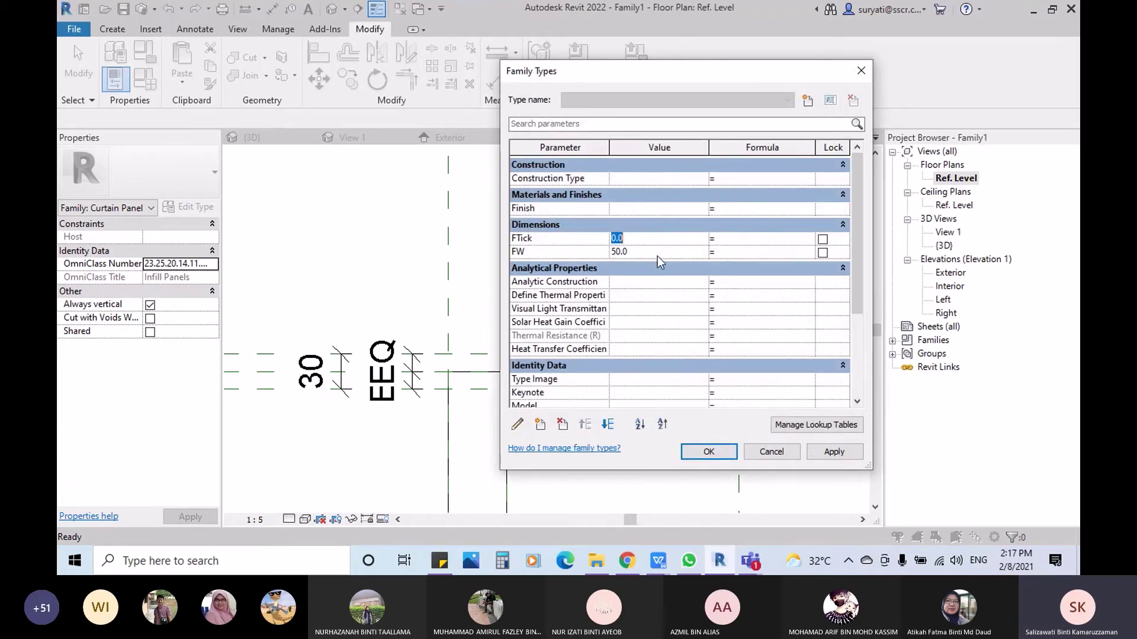
{"action": "type", "text": "30"}
{"action": "key", "text": "Tab"}
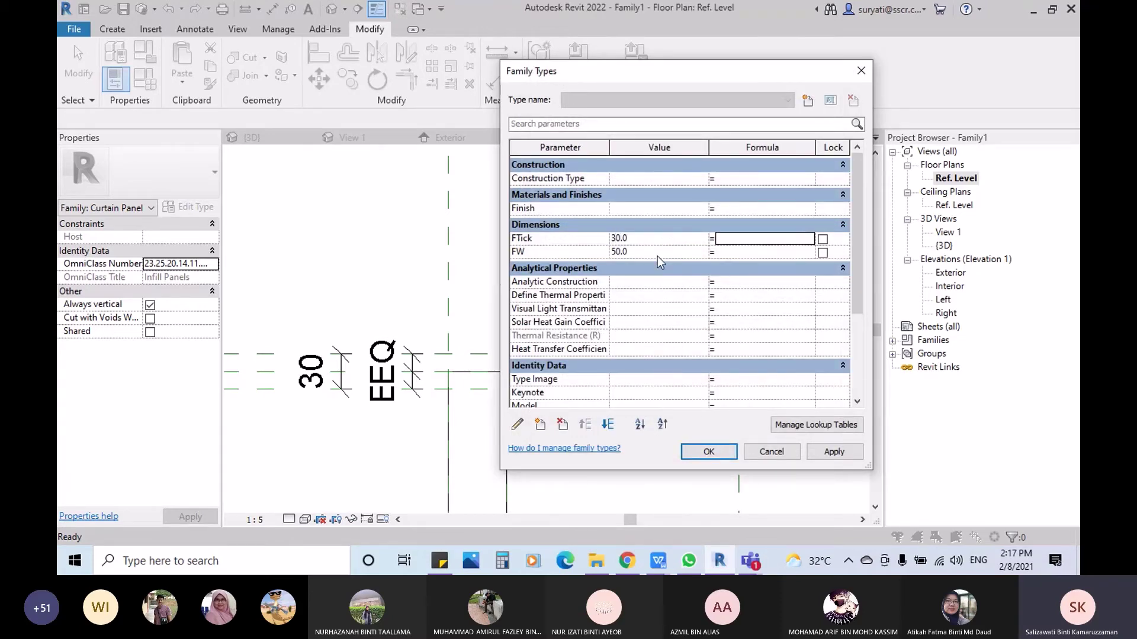
{"action": "left_click", "coordinate": [694, 449]}
Step: Label the overall dimension between the outer horizontal reference planes with the FTick parameter
{"action": "left_click", "coordinate": [320, 384]}
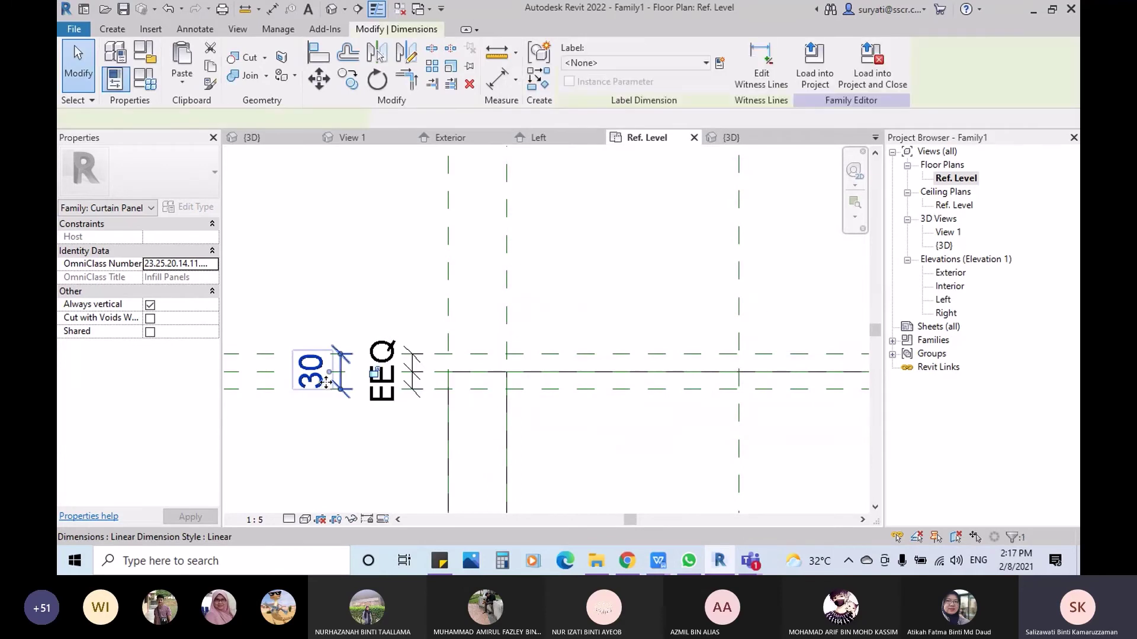
{"action": "left_click", "coordinate": [610, 65]}
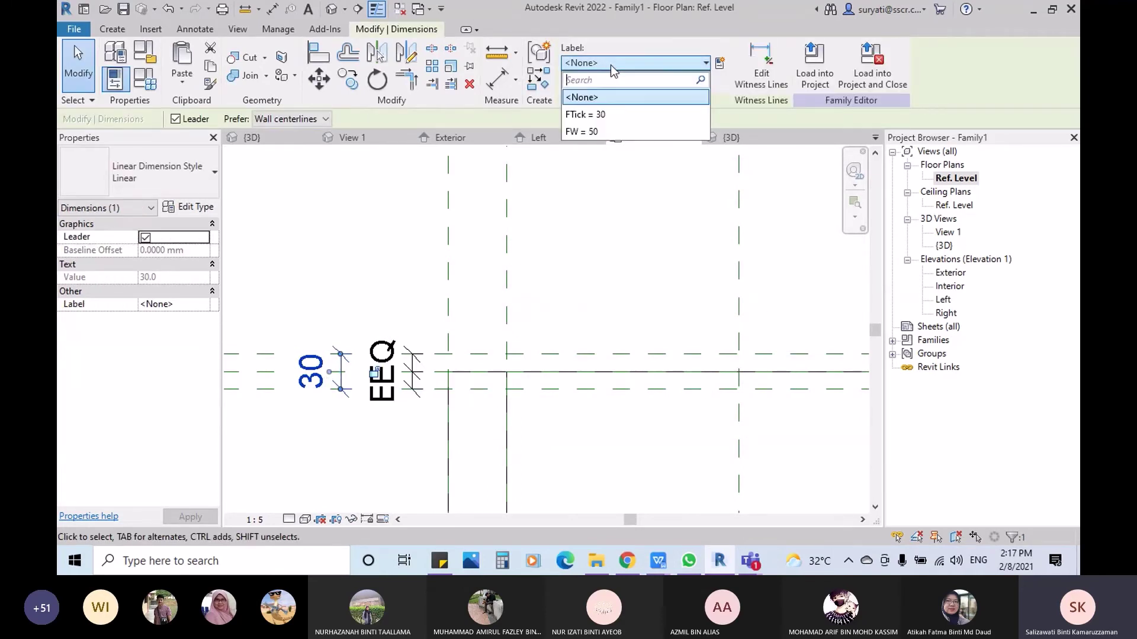
{"action": "left_click", "coordinate": [606, 114]}
{"action": "left_click", "coordinate": [367, 264]}
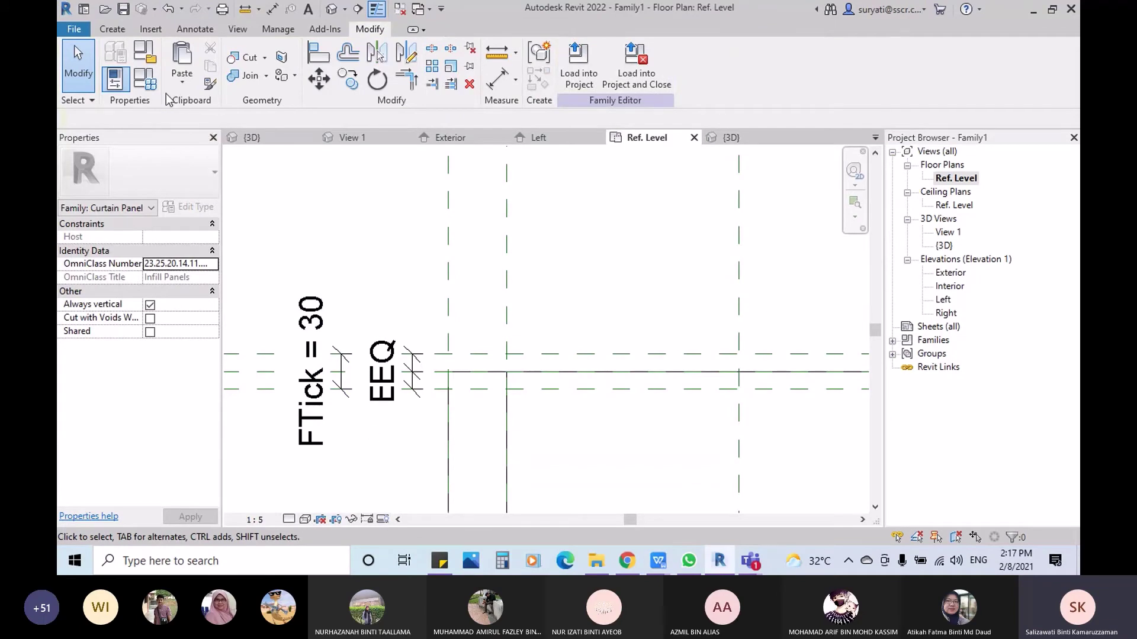
Step: Test the FTick parameter by applying a value of 50, and restore it to 30
{"action": "left_click", "coordinate": [144, 79]}
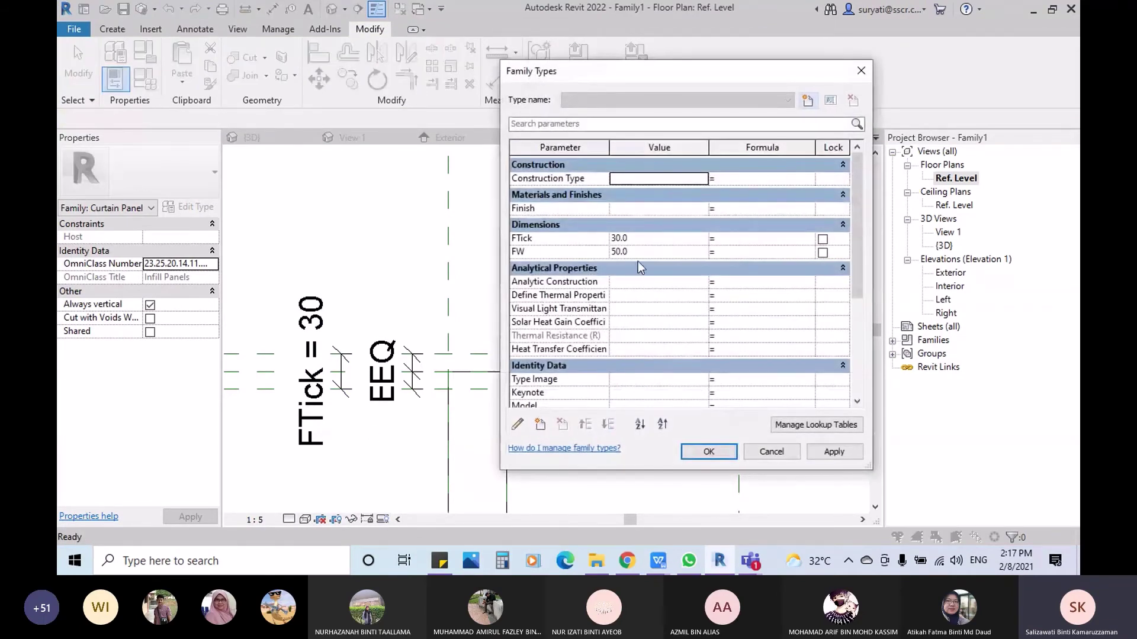
{"action": "left_click", "coordinate": [655, 237]}
{"action": "type", "text": "50"}
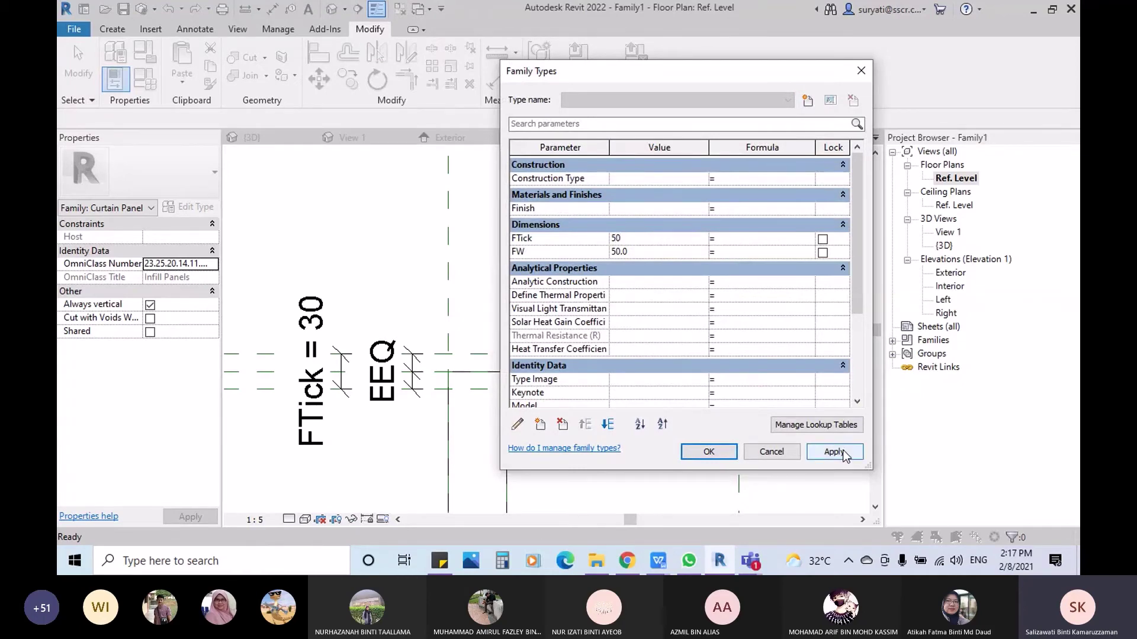
{"action": "left_click", "coordinate": [835, 452]}
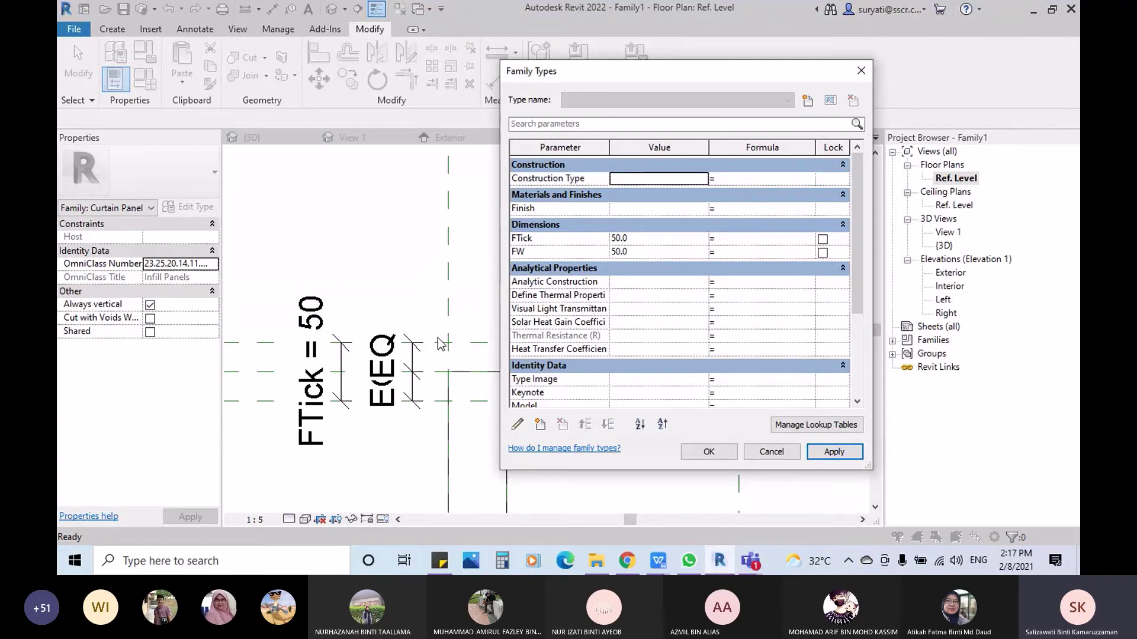
{"action": "left_click", "coordinate": [666, 239]}
{"action": "type", "text": "30"}
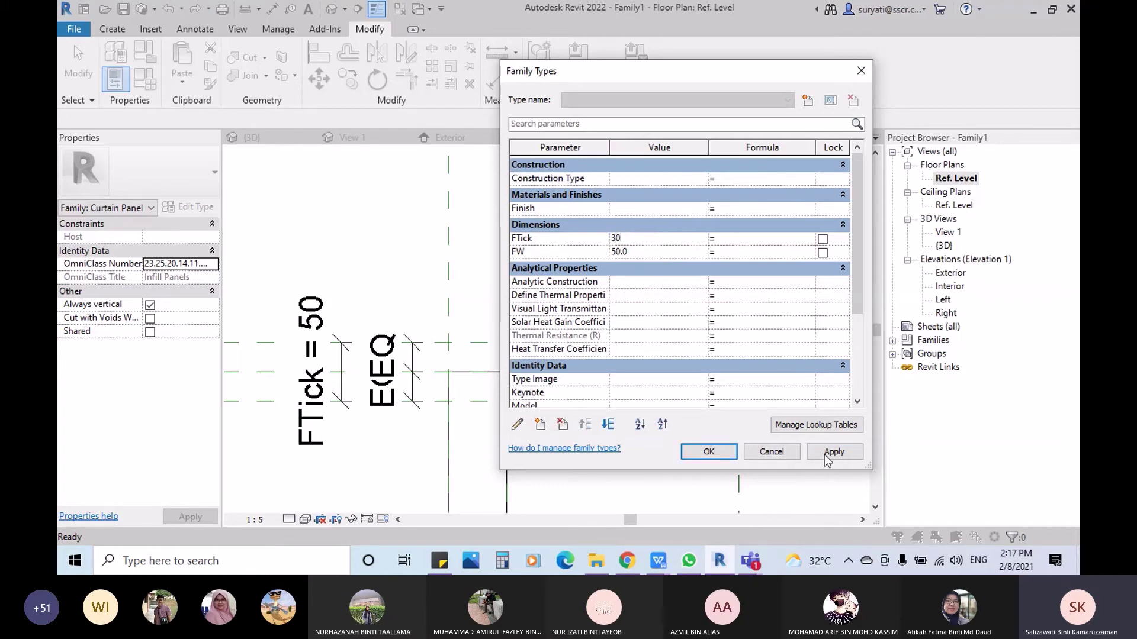
{"action": "left_click", "coordinate": [825, 455]}
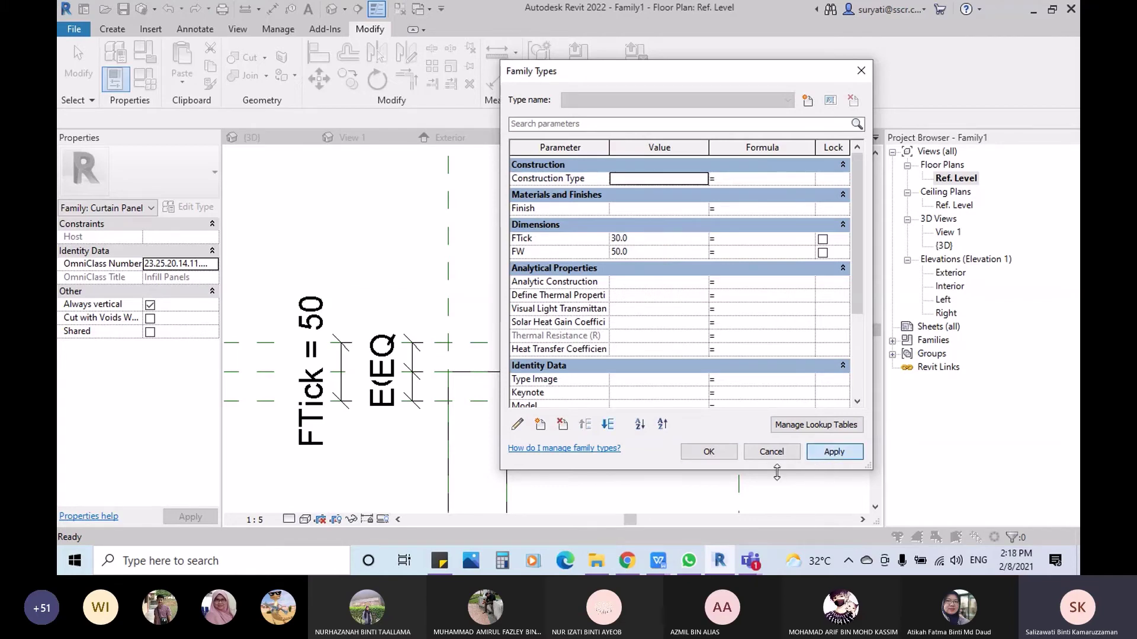
{"action": "left_click", "coordinate": [698, 451]}
Step: Move the frame extrusion's upper face in plan to the upper horizontal reference plane and lock it there
{"action": "middle_click_drag", "start_coordinate": [524, 430], "coordinate": [439, 378]}
{"action": "scroll", "coordinate": [439, 378], "scroll_direction": "down", "scroll_amount": 1}
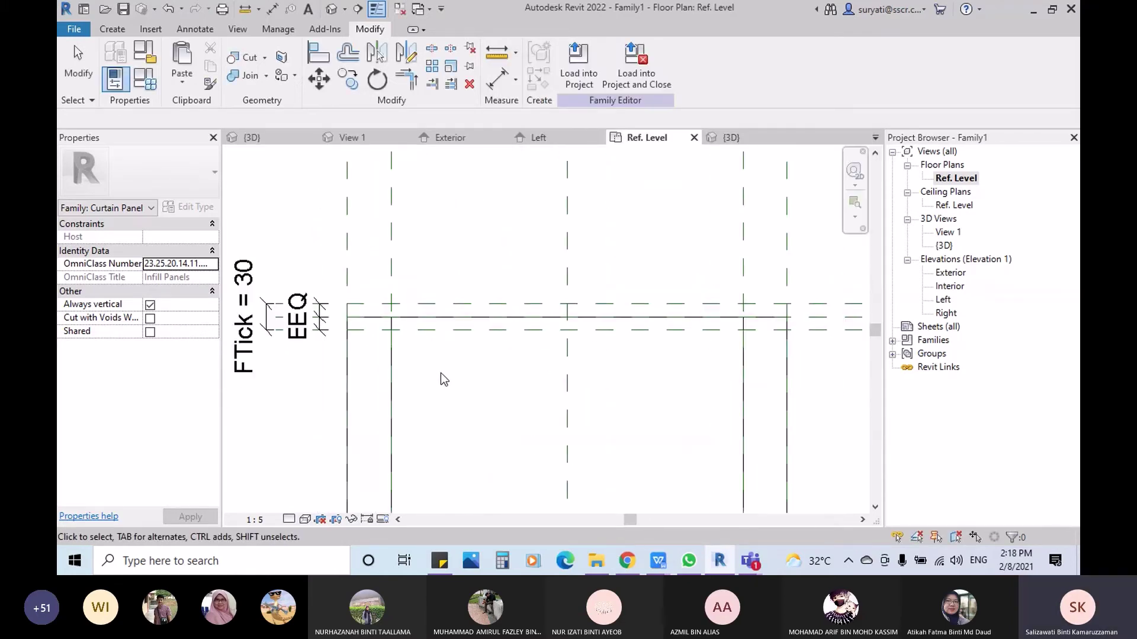
{"action": "left_click", "coordinate": [348, 392]}
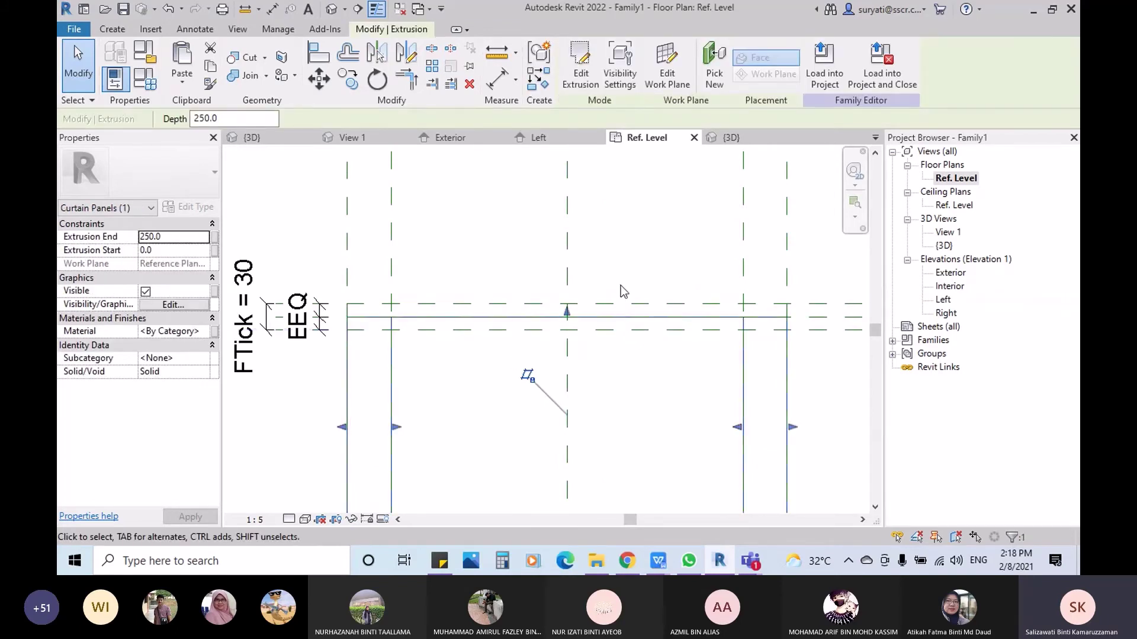
{"action": "scroll", "coordinate": [580, 304], "scroll_direction": "up", "scroll_amount": 2}
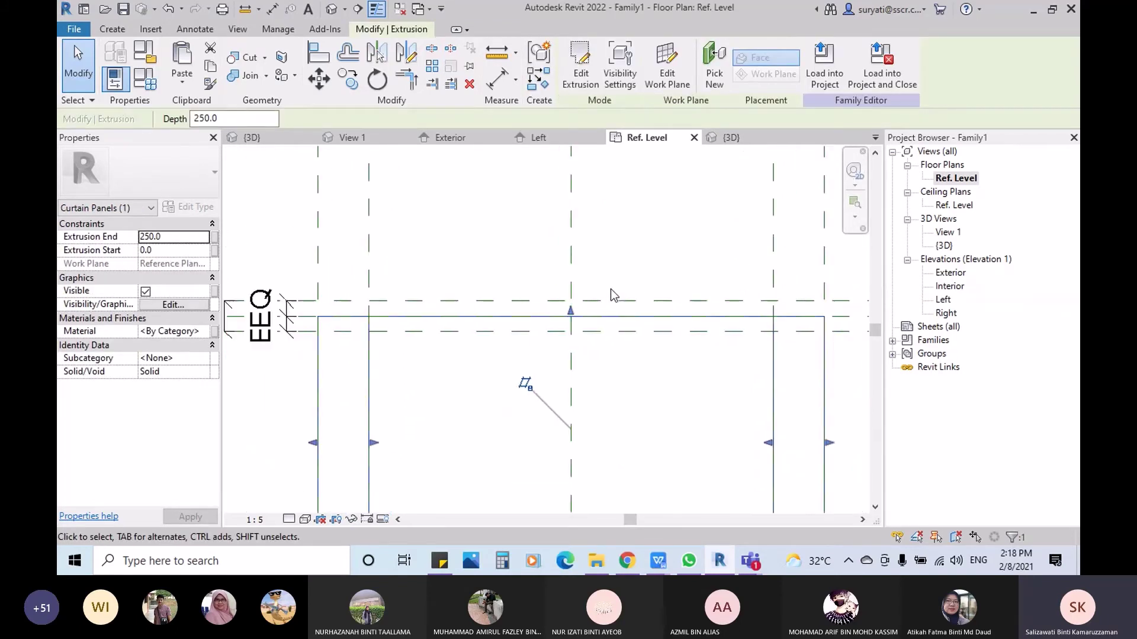
{"action": "scroll", "coordinate": [612, 296], "scroll_direction": "down", "scroll_amount": 1}
{"action": "middle_click_drag", "start_coordinate": [461, 274], "coordinate": [541, 288]}
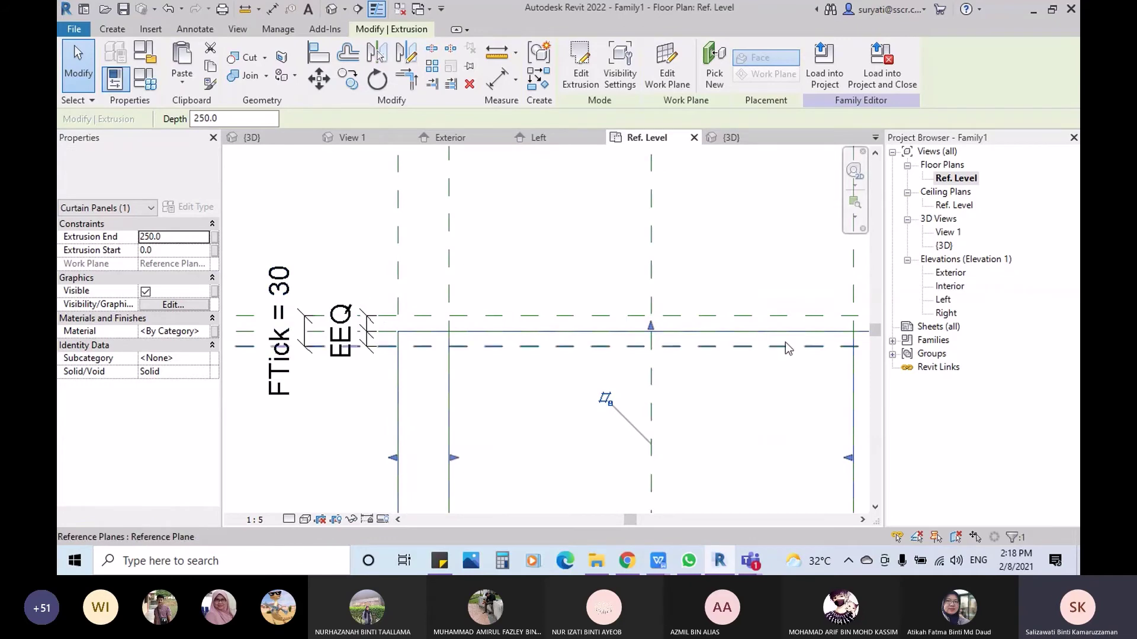
{"action": "left_click_drag", "start_coordinate": [650, 326], "coordinate": [650, 312]}
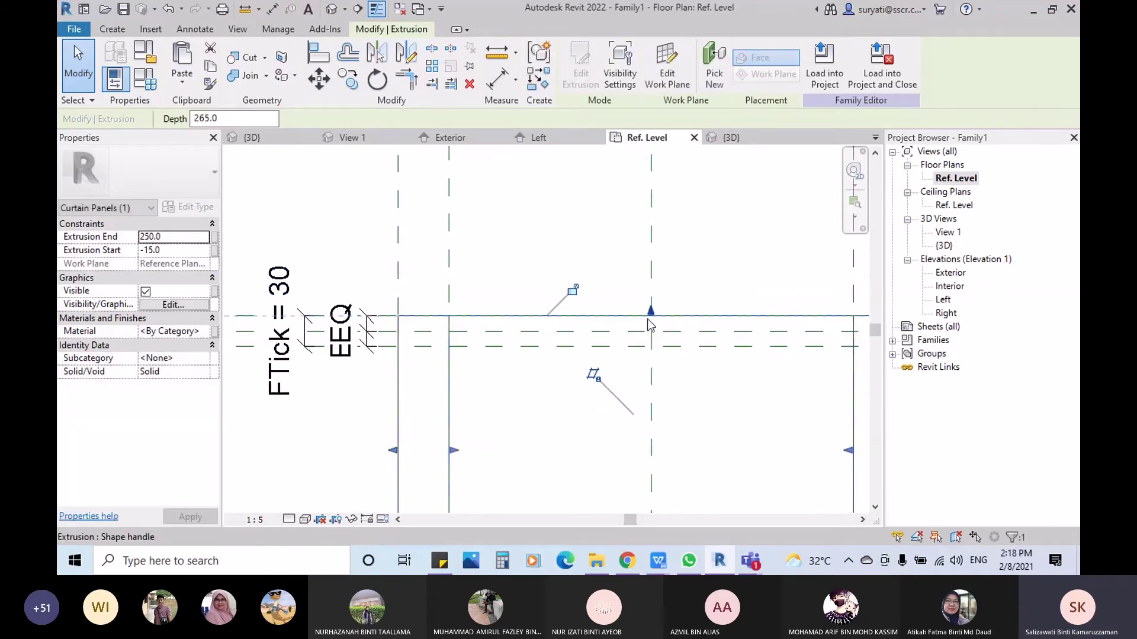
{"action": "left_click", "coordinate": [576, 294]}
Step: Pull the frame extrusion's lower face back to the lower horizontal reference plane and lock it there
{"action": "scroll", "coordinate": [578, 296], "scroll_direction": "down", "scroll_amount": 2}
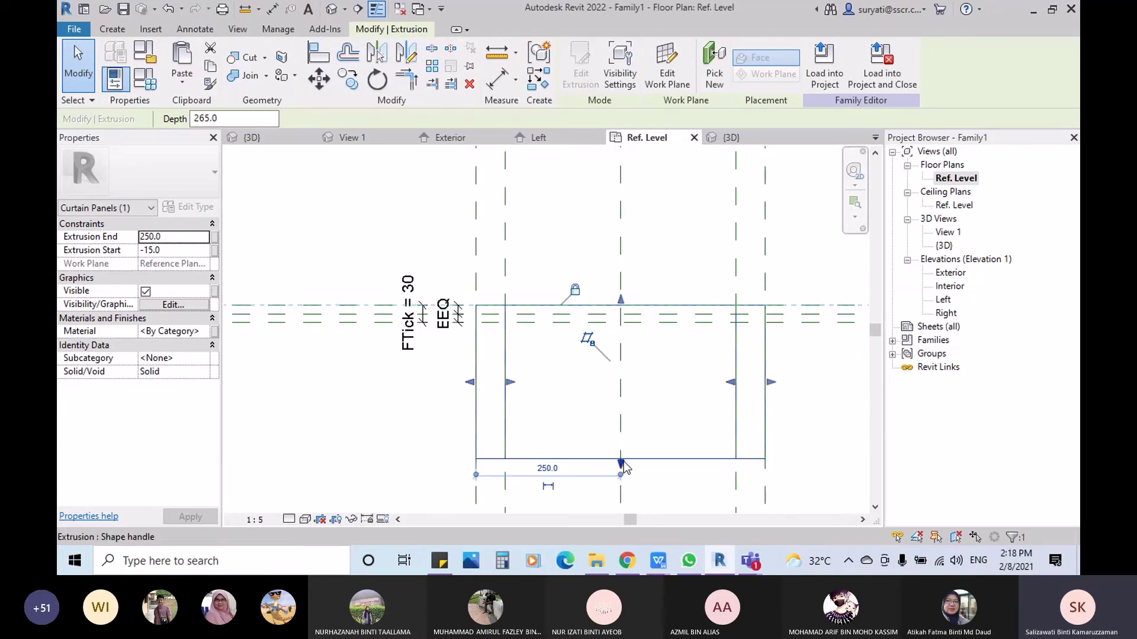
{"action": "left_click_drag", "start_coordinate": [622, 464], "coordinate": [649, 323]}
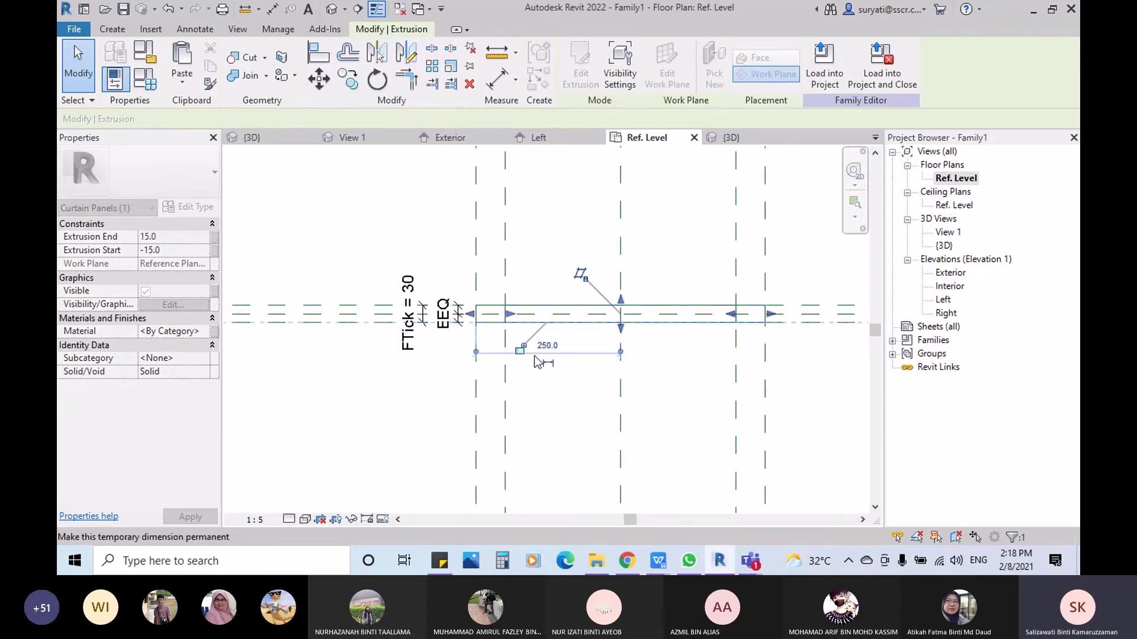
{"action": "left_click", "coordinate": [555, 218]}
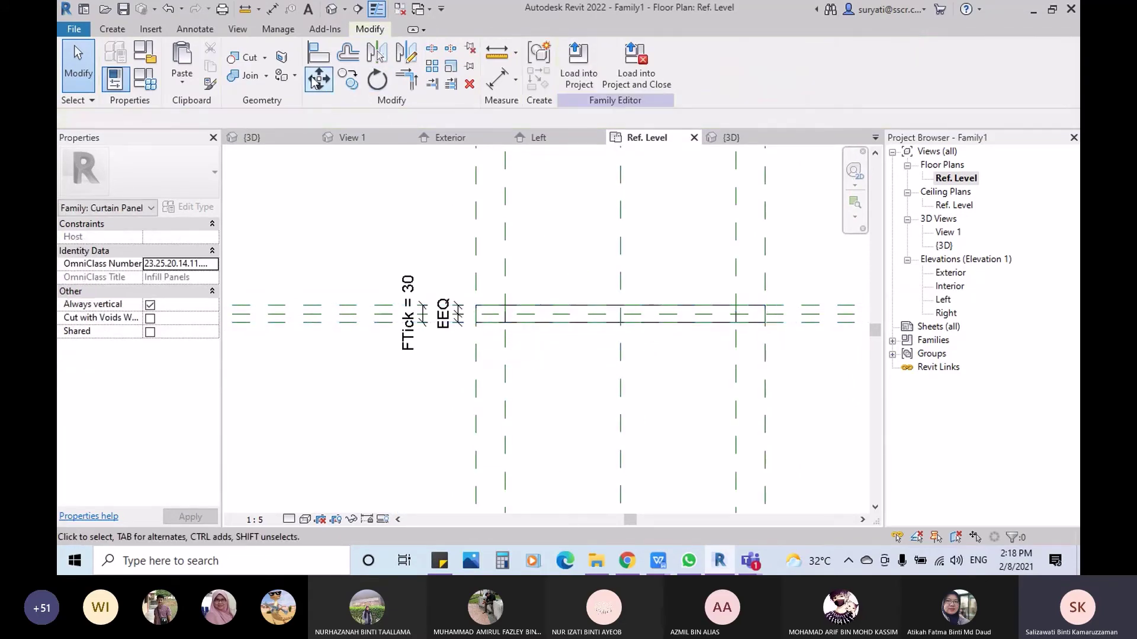
Step: Open the default 3D view of the frame and apply an FTick value of 100
{"action": "left_click", "coordinate": [331, 9]}
{"action": "scroll", "coordinate": [496, 371], "scroll_direction": "up", "scroll_amount": 1}
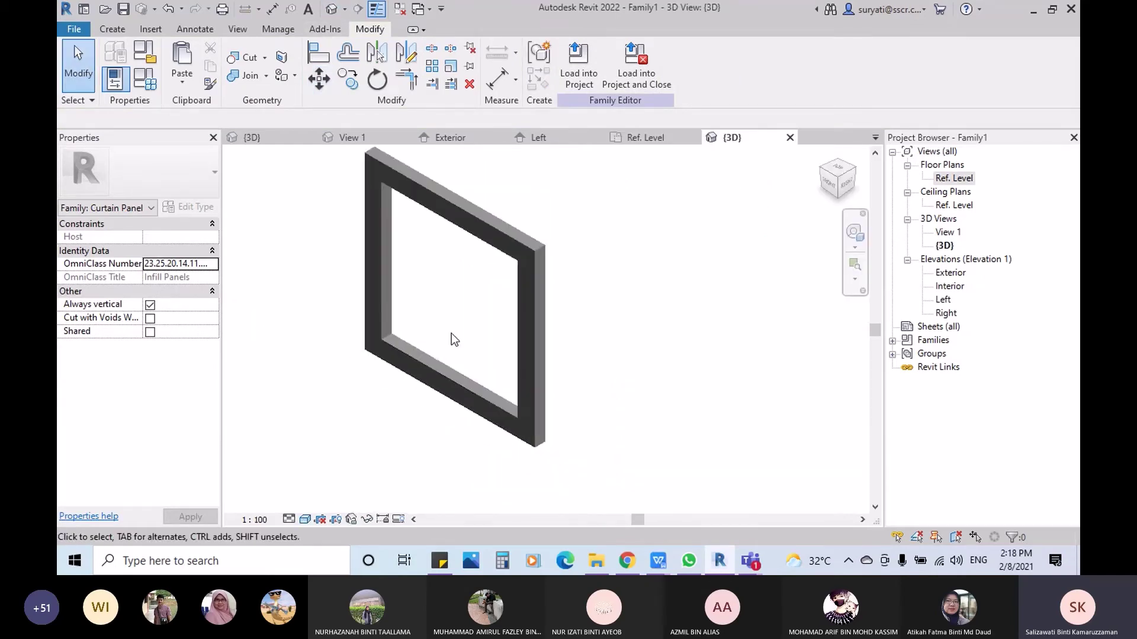
{"action": "middle_click_drag", "start_coordinate": [453, 339], "coordinate": [385, 385]}
{"action": "left_click", "coordinate": [145, 79]}
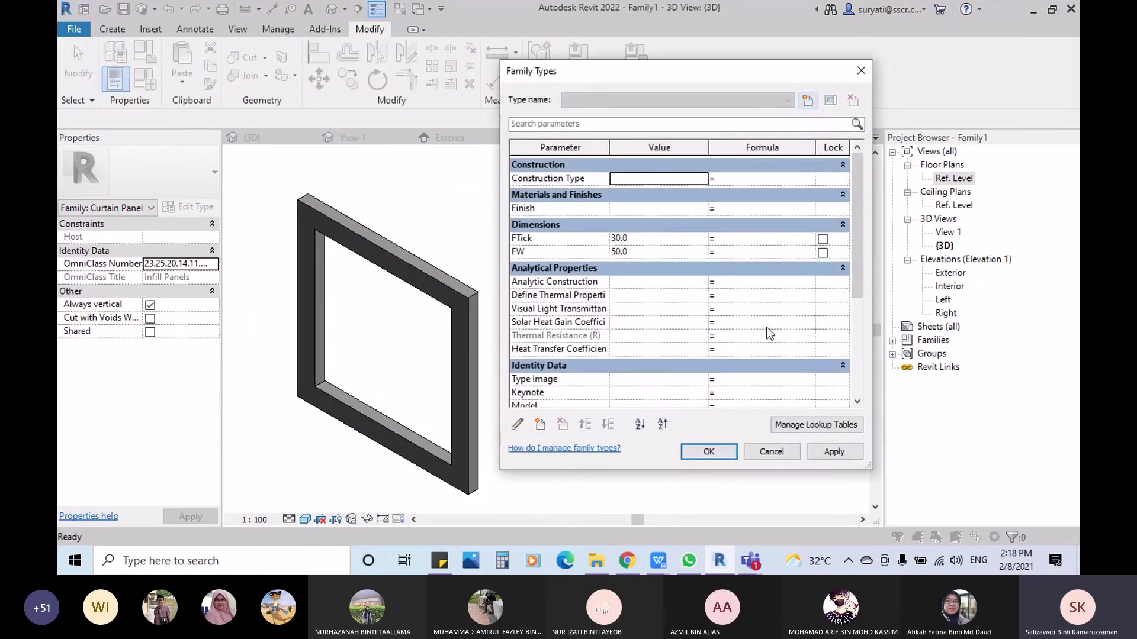
{"action": "left_click", "coordinate": [677, 240]}
{"action": "type", "text": "100"}
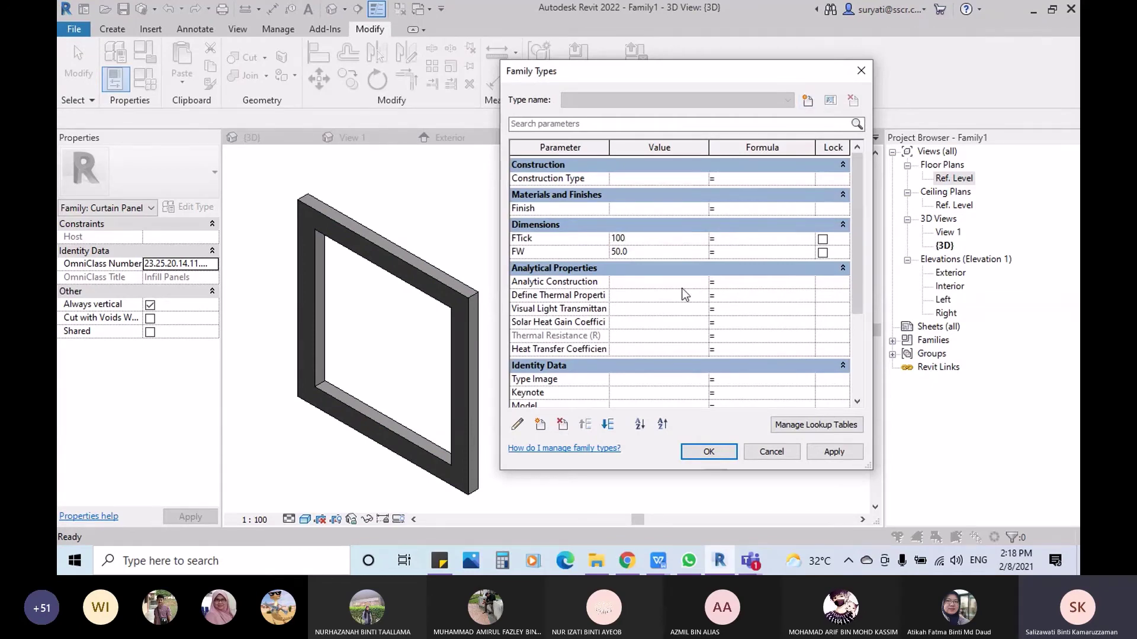
{"action": "left_click", "coordinate": [834, 452]}
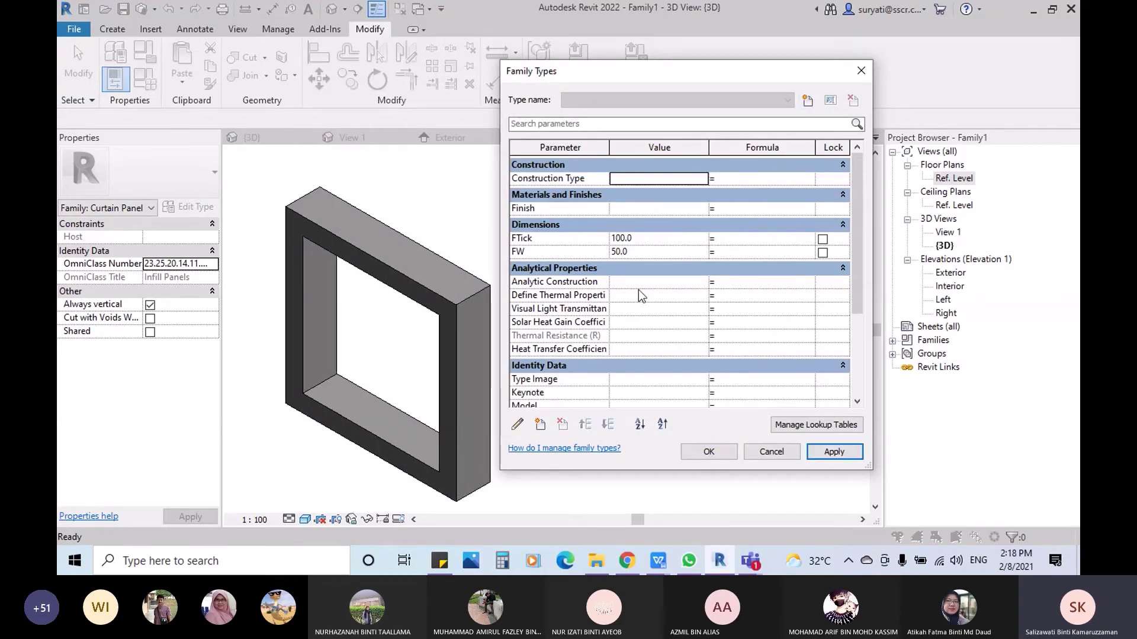
Step: Set the FW frame width parameter to 100, apply it and close the family types
{"action": "left_click", "coordinate": [655, 253]}
{"action": "type", "text": "100"}
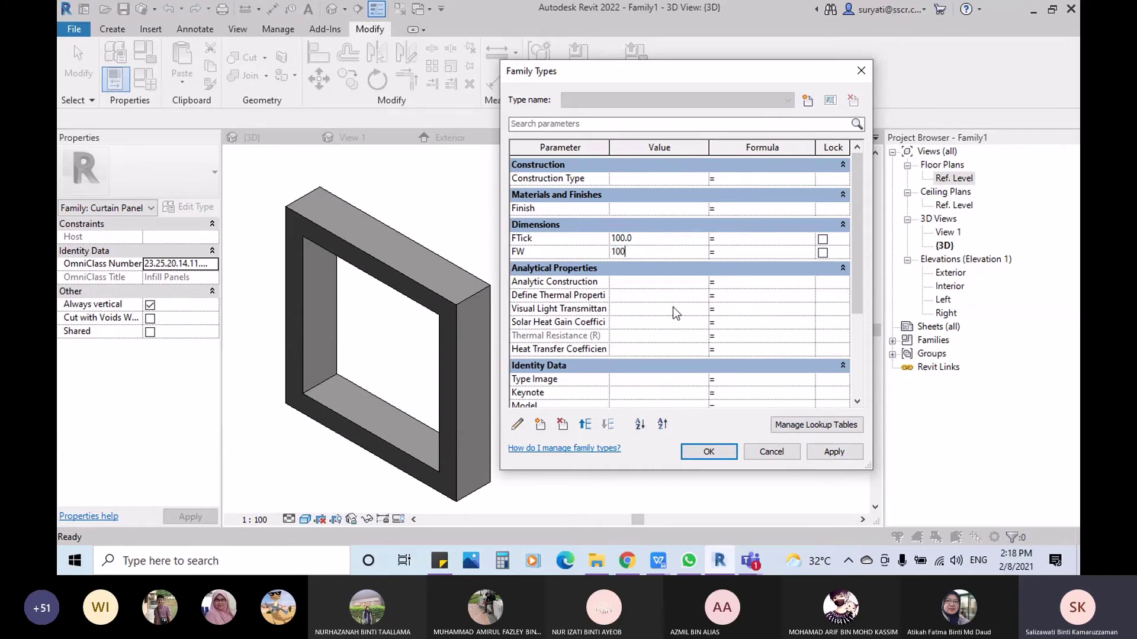
{"action": "left_click", "coordinate": [825, 450]}
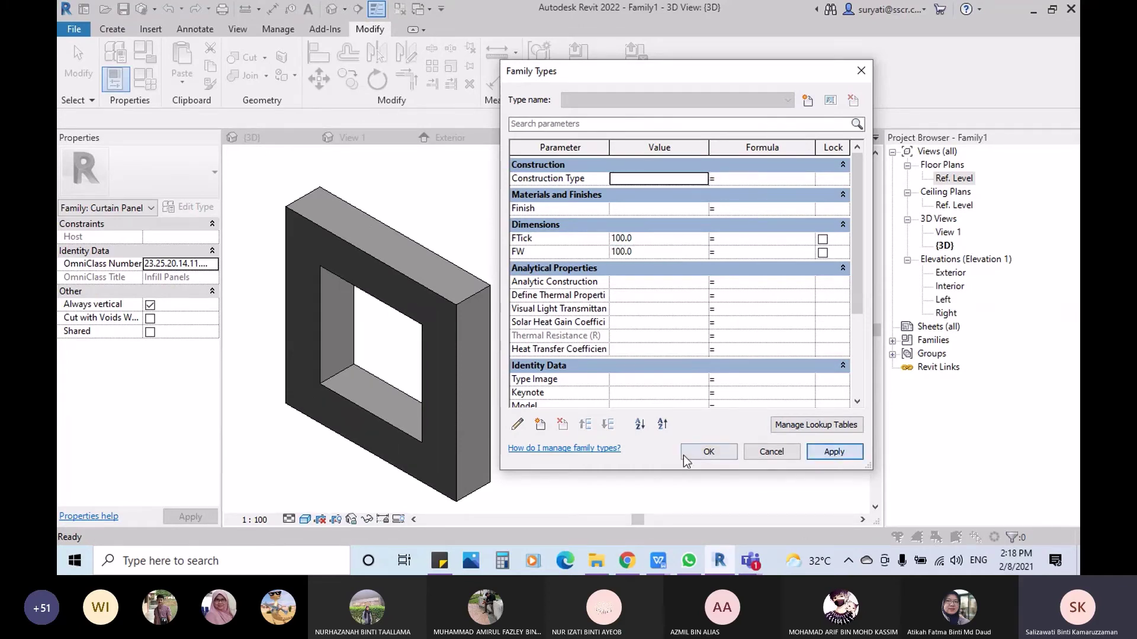
{"action": "left_click", "coordinate": [709, 452]}
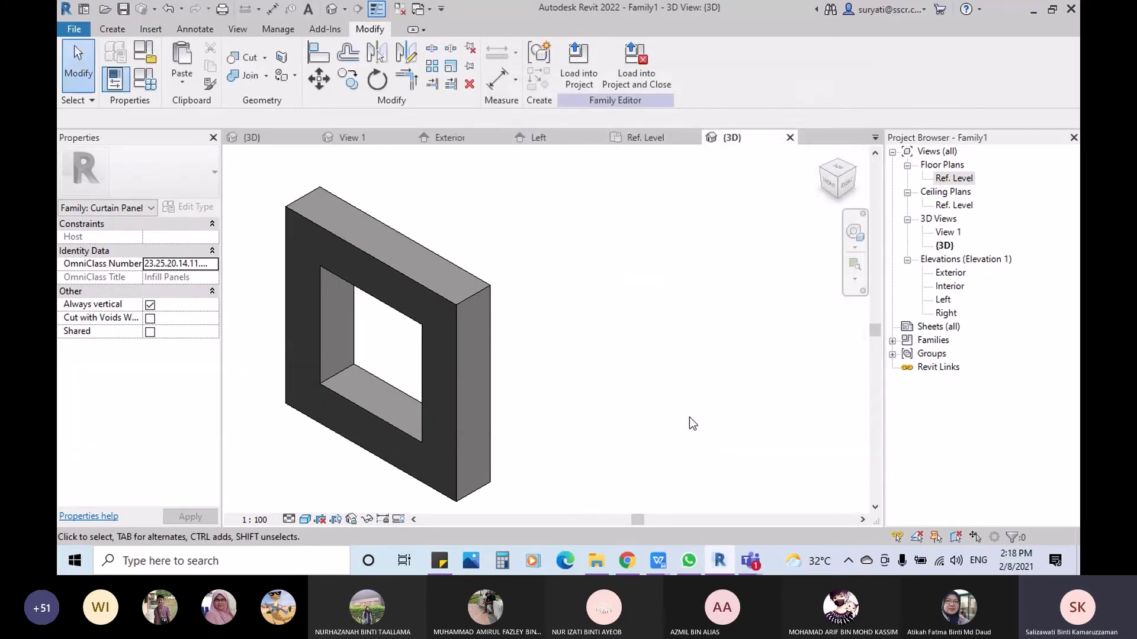
Step: Set the FTick parameter to 30 and the FW parameter to 50, apply both and close the family types
{"action": "left_click", "coordinate": [148, 81]}
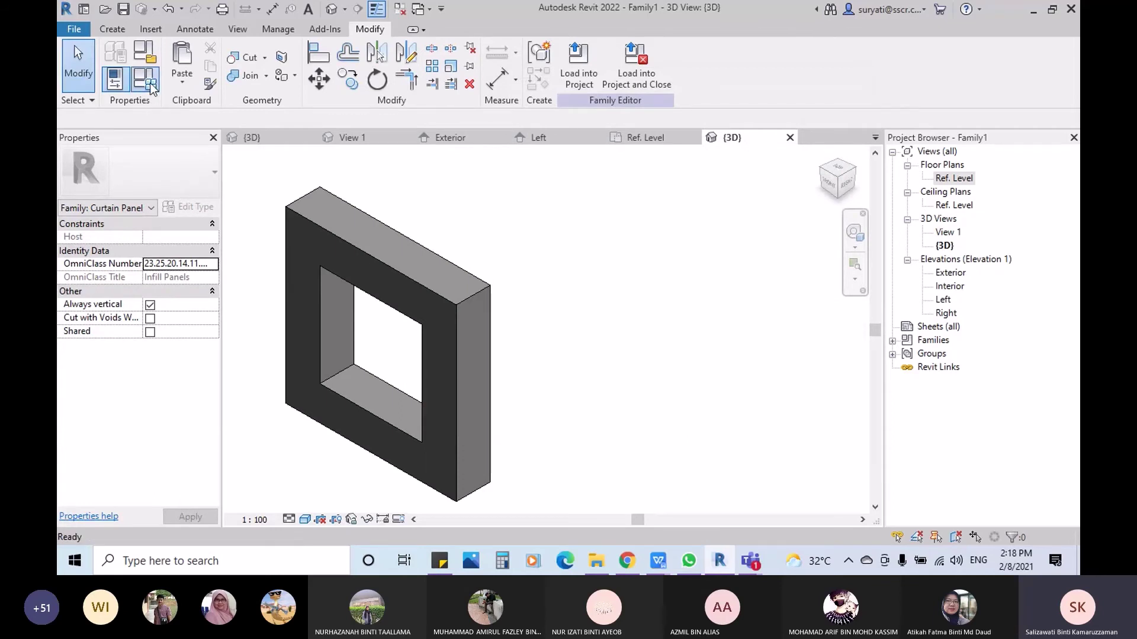
{"action": "left_click", "coordinate": [666, 238]}
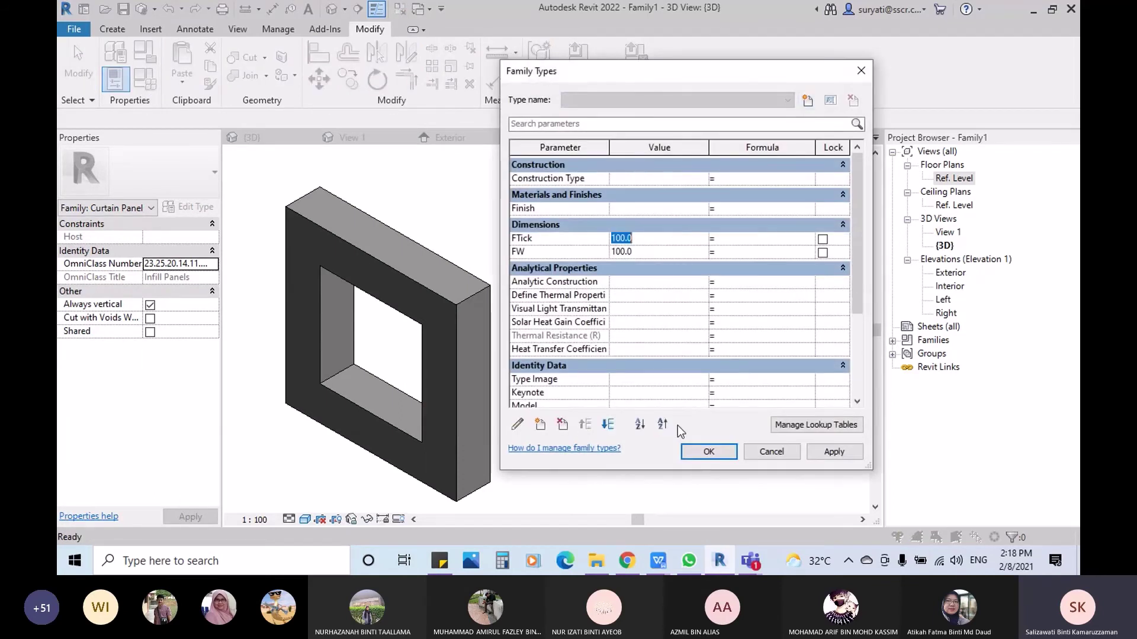
{"action": "type", "text": "30"}
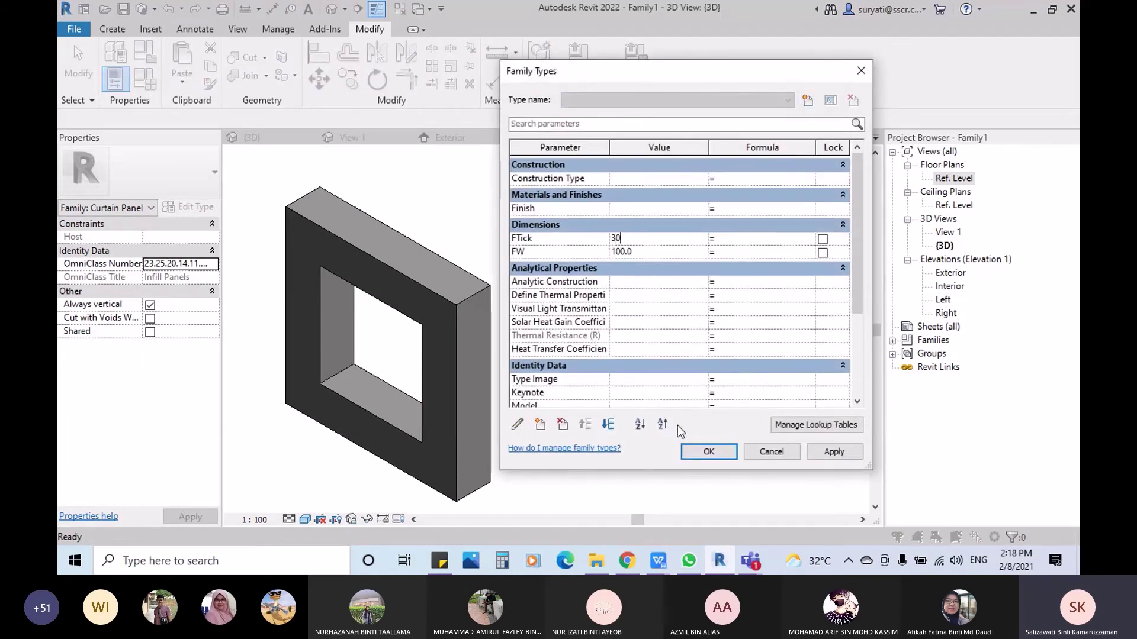
{"action": "left_click", "coordinate": [835, 451]}
{"action": "left_click", "coordinate": [665, 255]}
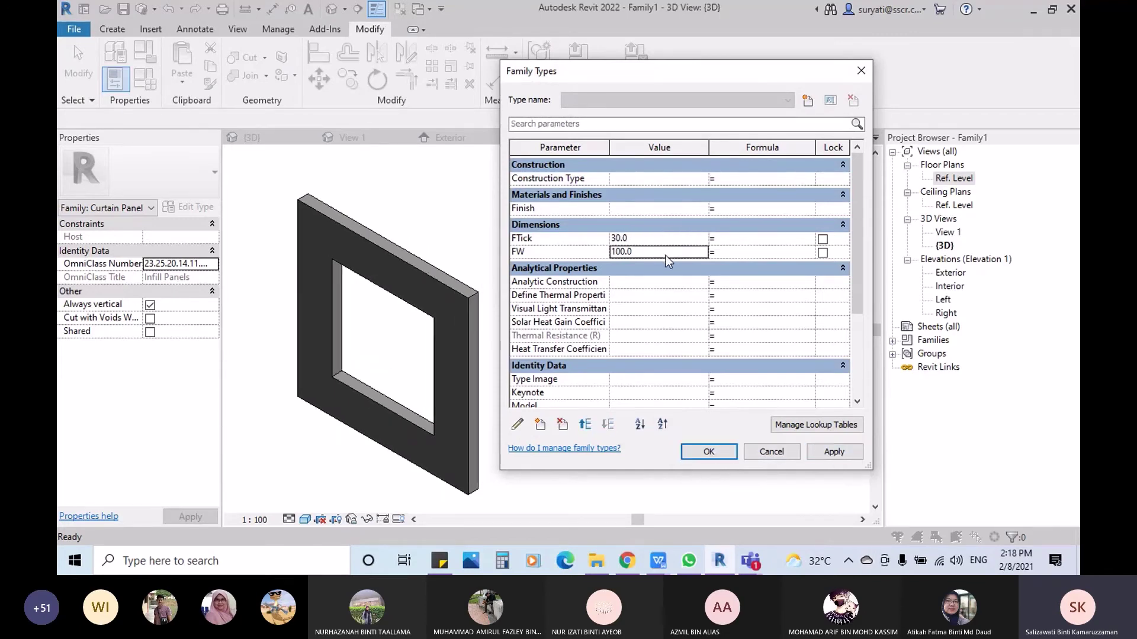
{"action": "type", "text": "50"}
{"action": "left_click", "coordinate": [835, 451]}
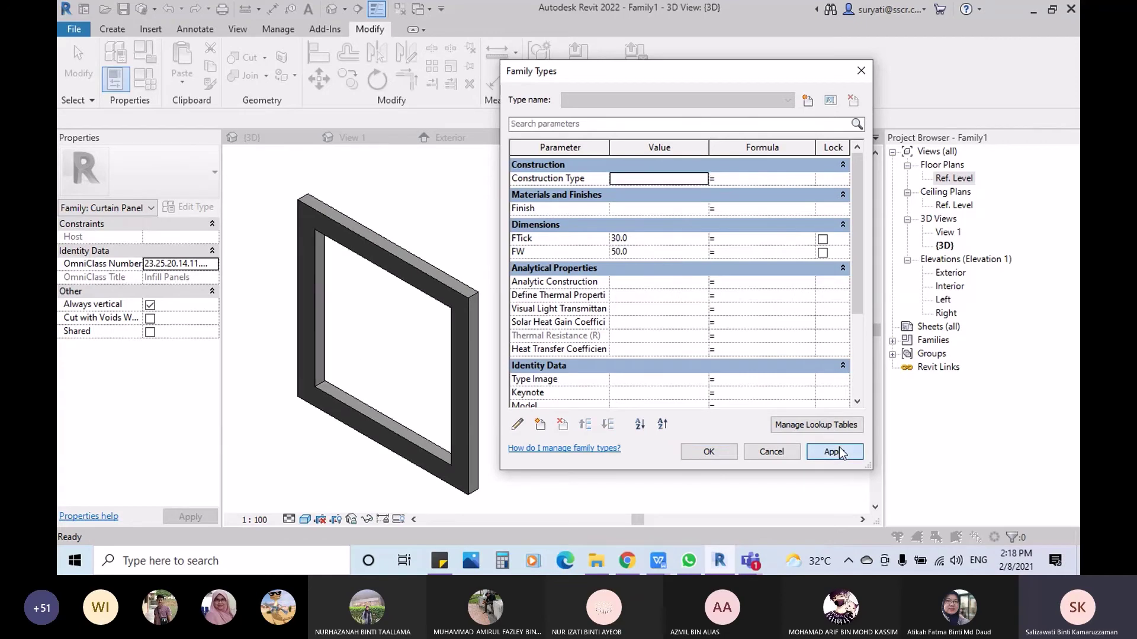
{"action": "left_click", "coordinate": [708, 452]}
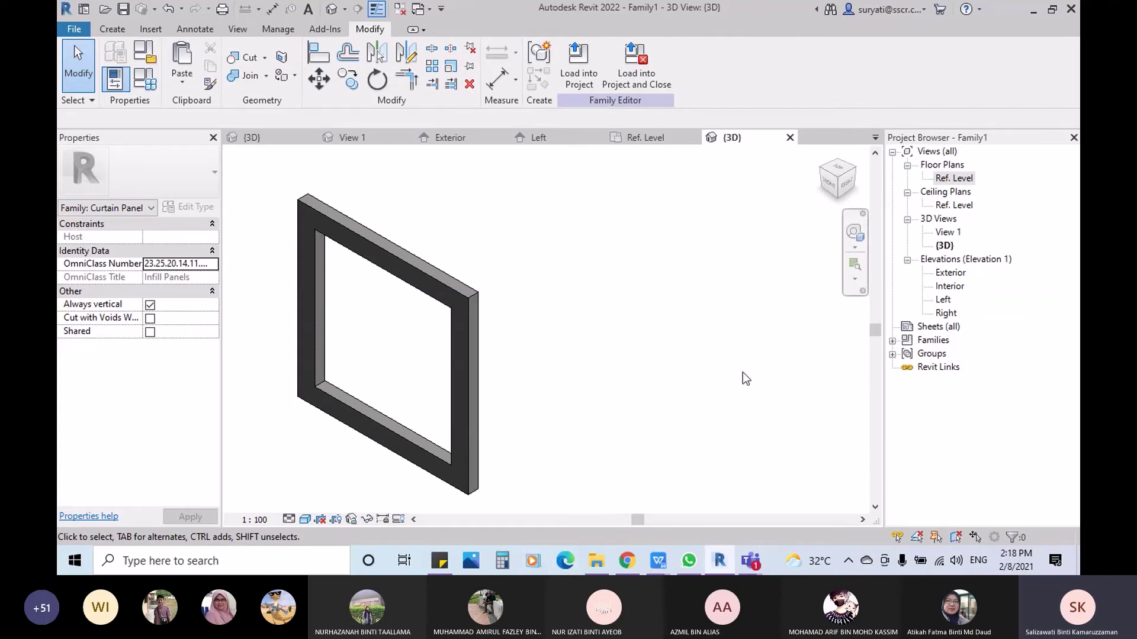
Step: Start an extrusion in the Exterior elevation and sketch a rectangle along the inner edges of the frame opening
{"action": "double_click", "coordinate": [951, 273]}
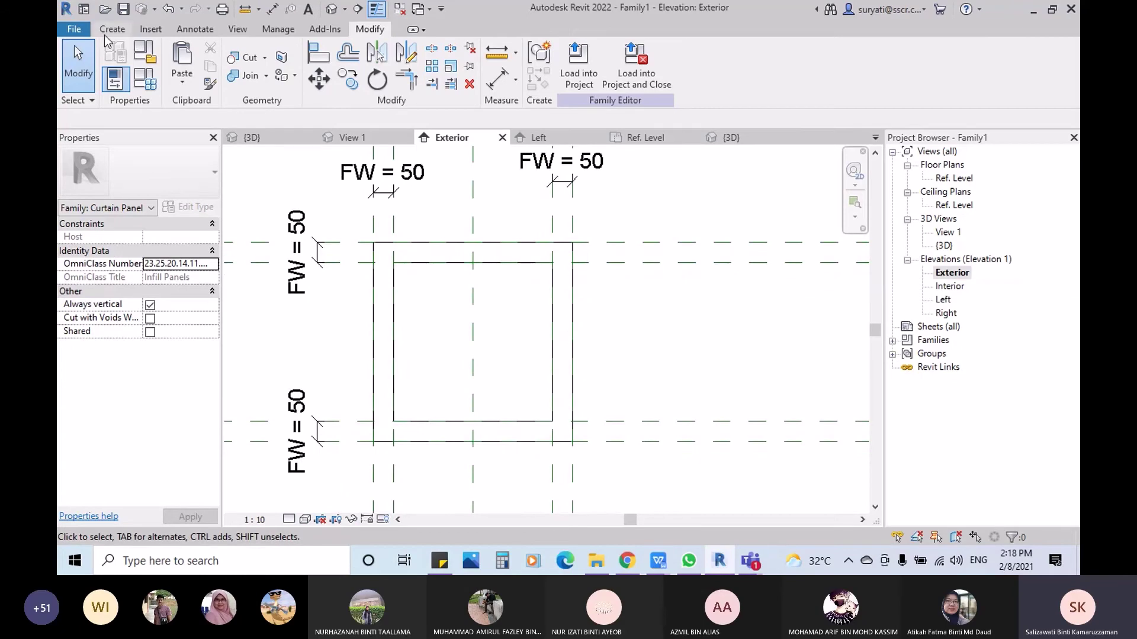
{"action": "left_click", "coordinate": [111, 29]}
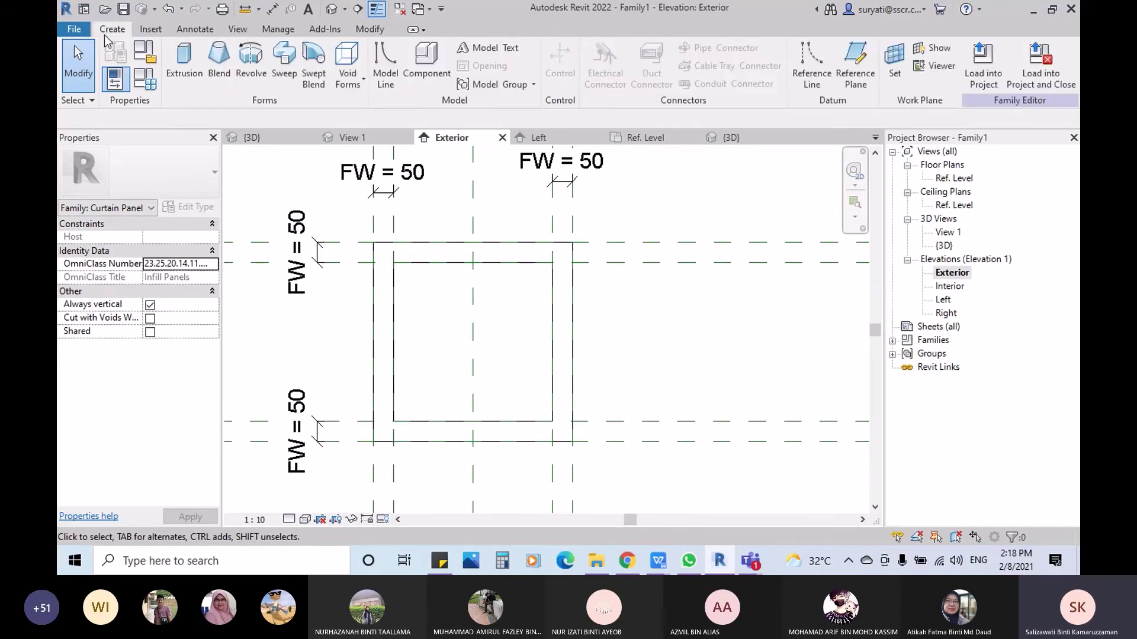
{"action": "left_click", "coordinate": [195, 76]}
{"action": "left_click", "coordinate": [618, 49]}
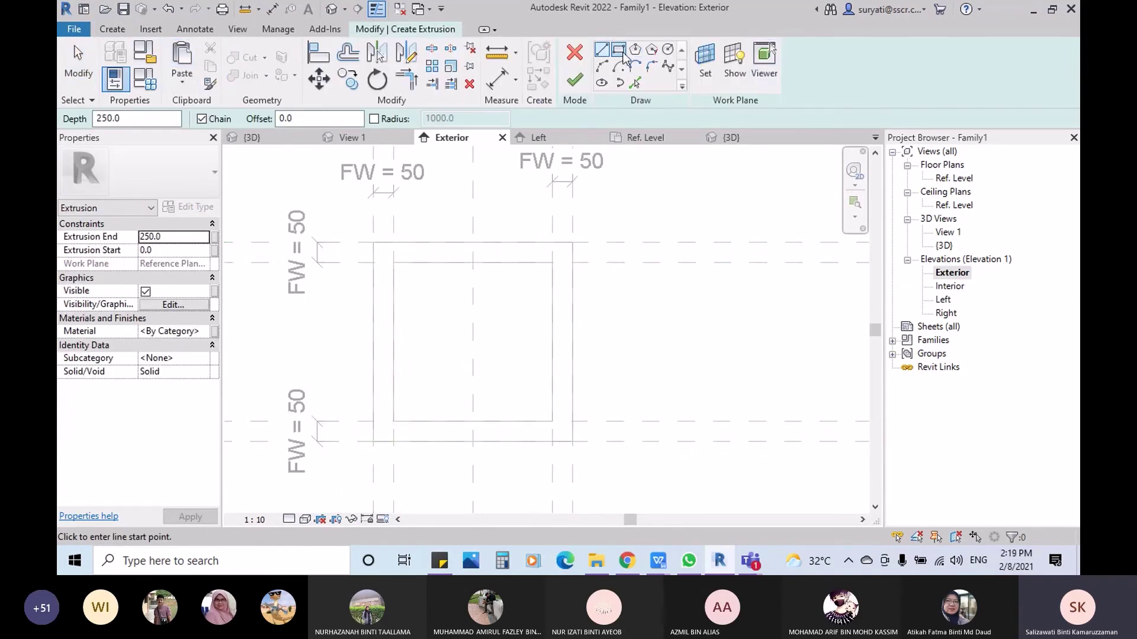
{"action": "left_click", "coordinate": [393, 262]}
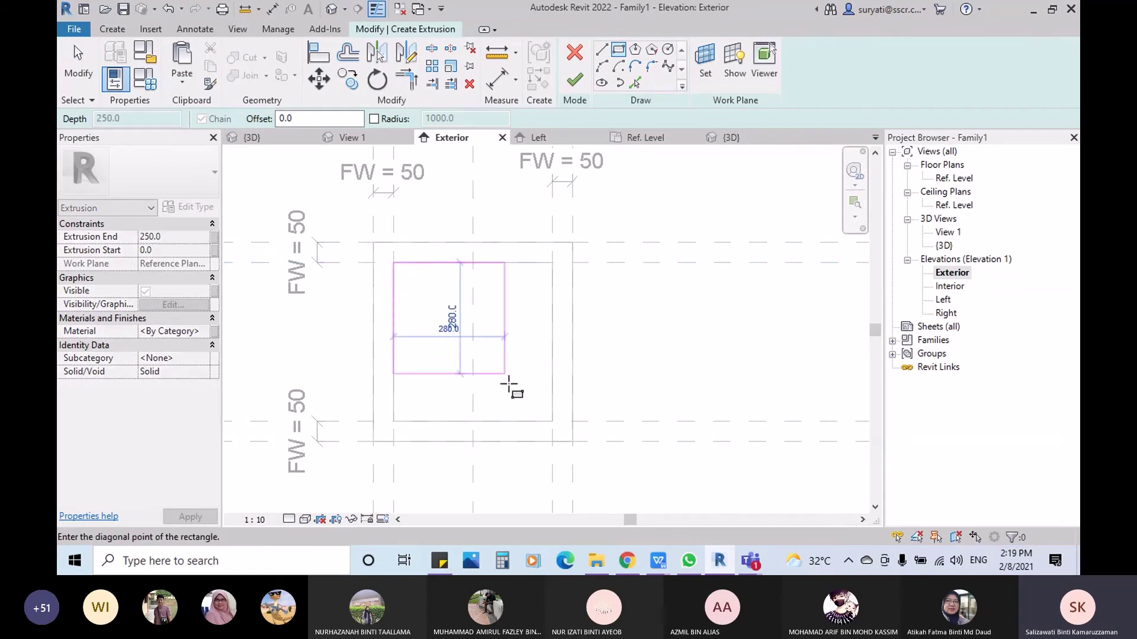
{"action": "left_click", "coordinate": [553, 422]}
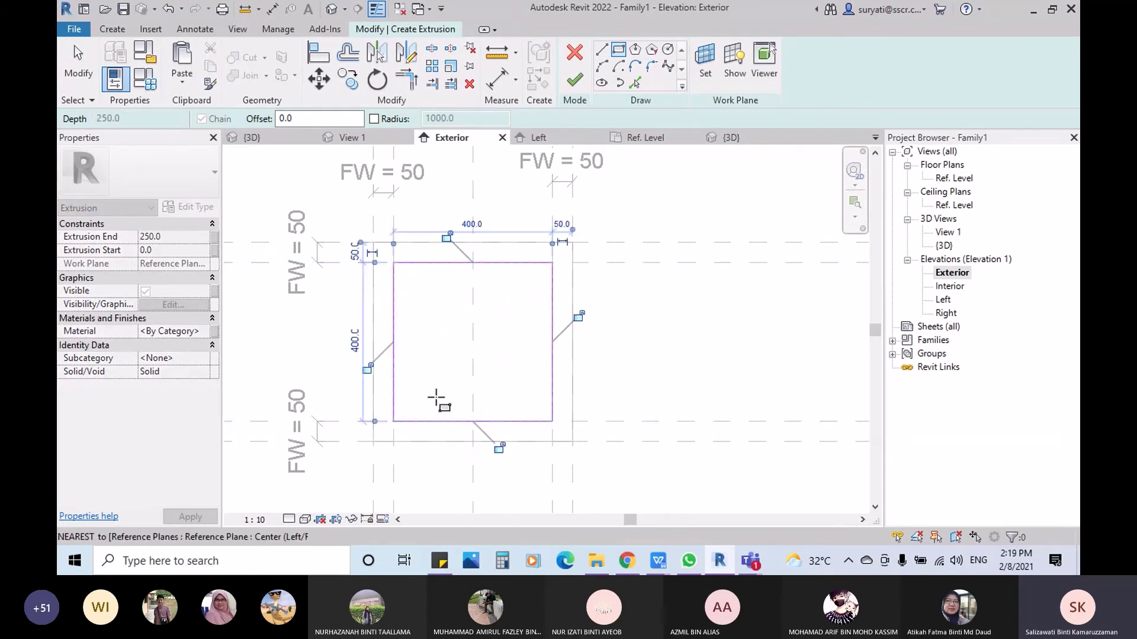
Step: Lock all four sides of the rectangle to the inner reference planes and finish the extrusion with its 250 depth
{"action": "left_click", "coordinate": [369, 369]}
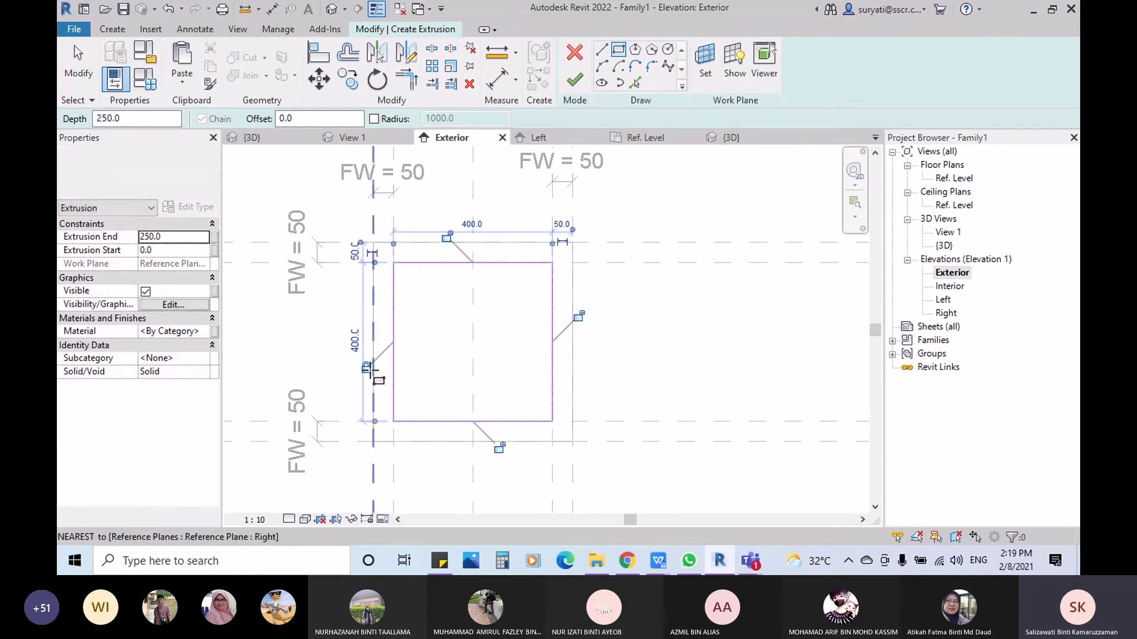
{"action": "left_click", "coordinate": [447, 236]}
{"action": "left_click", "coordinate": [579, 316]}
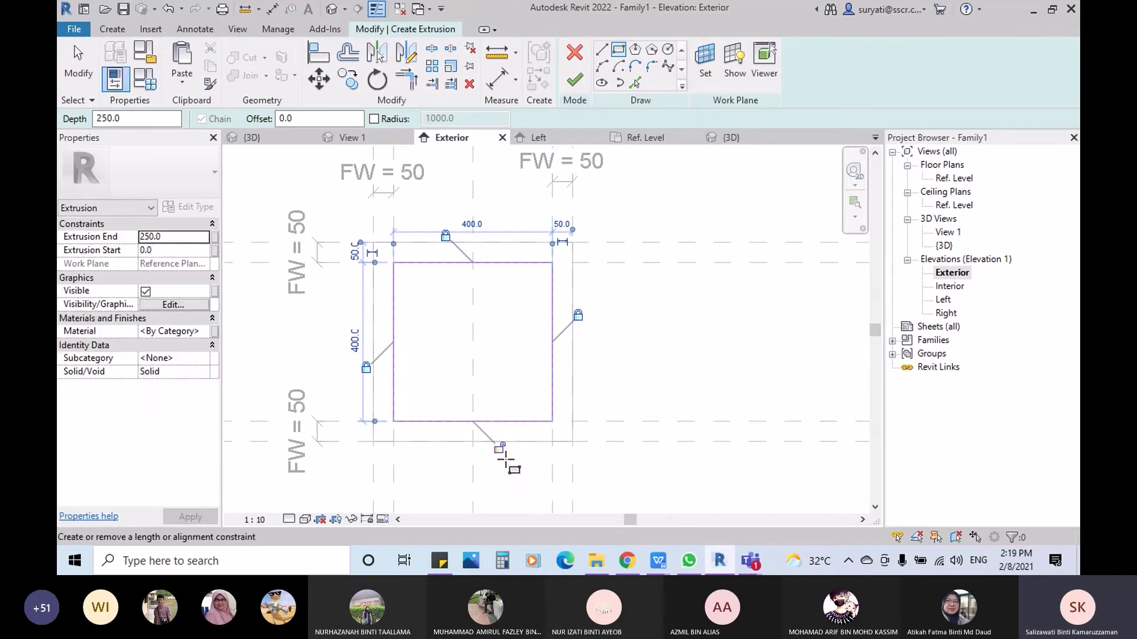
{"action": "left_click", "coordinate": [499, 448]}
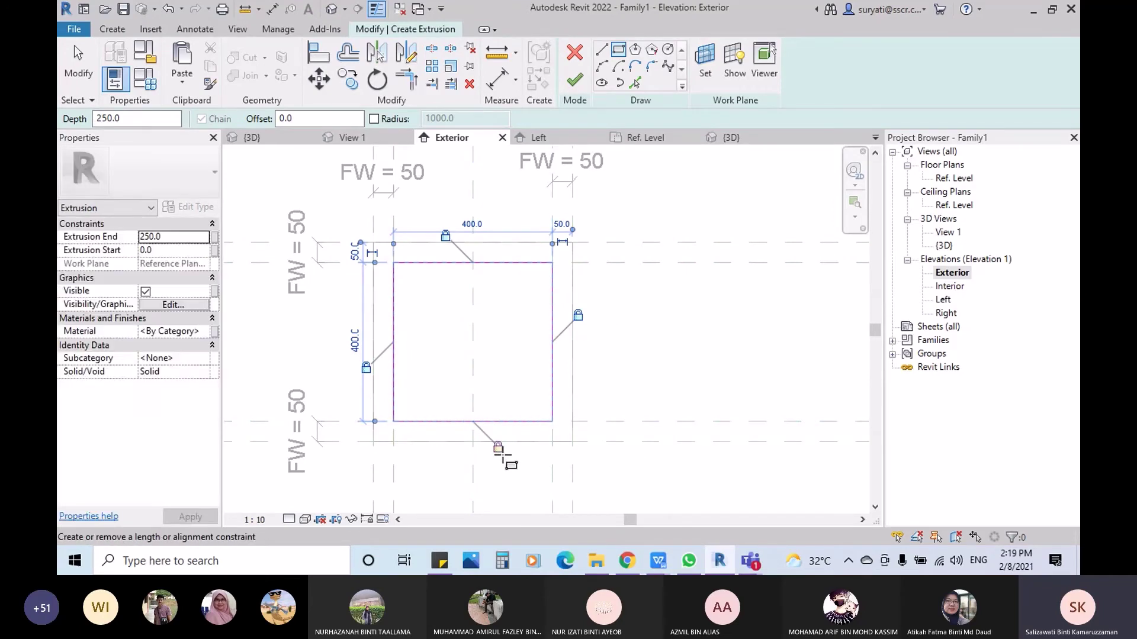
{"action": "left_click", "coordinate": [575, 80]}
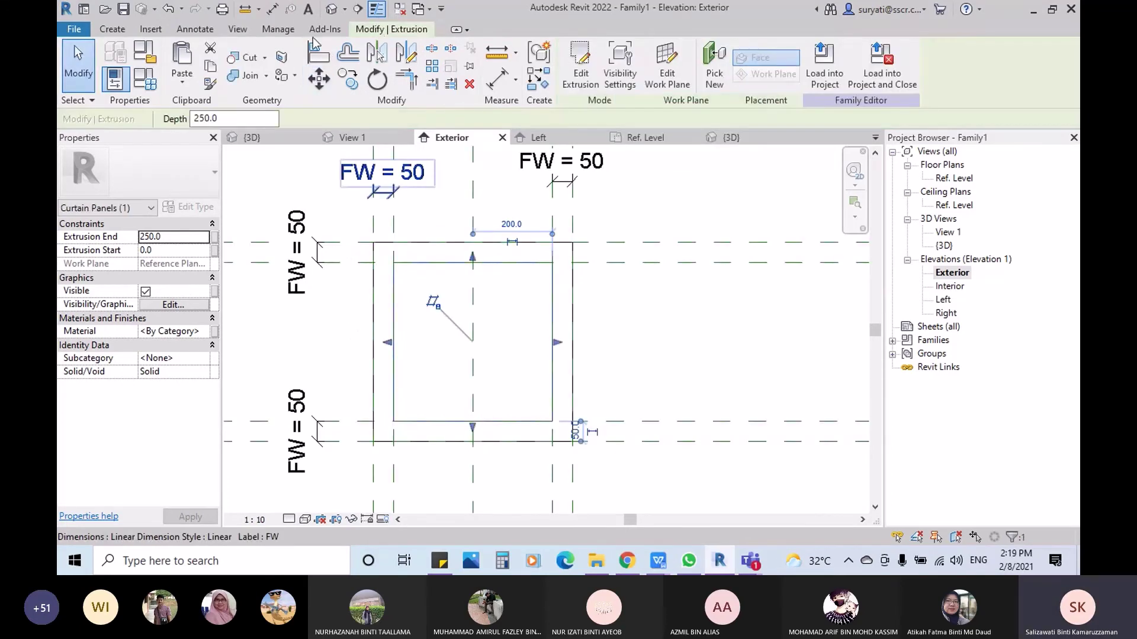
Step: Open the default 3D view and inspect the new infill extrusion against the frame
{"action": "left_click", "coordinate": [332, 9]}
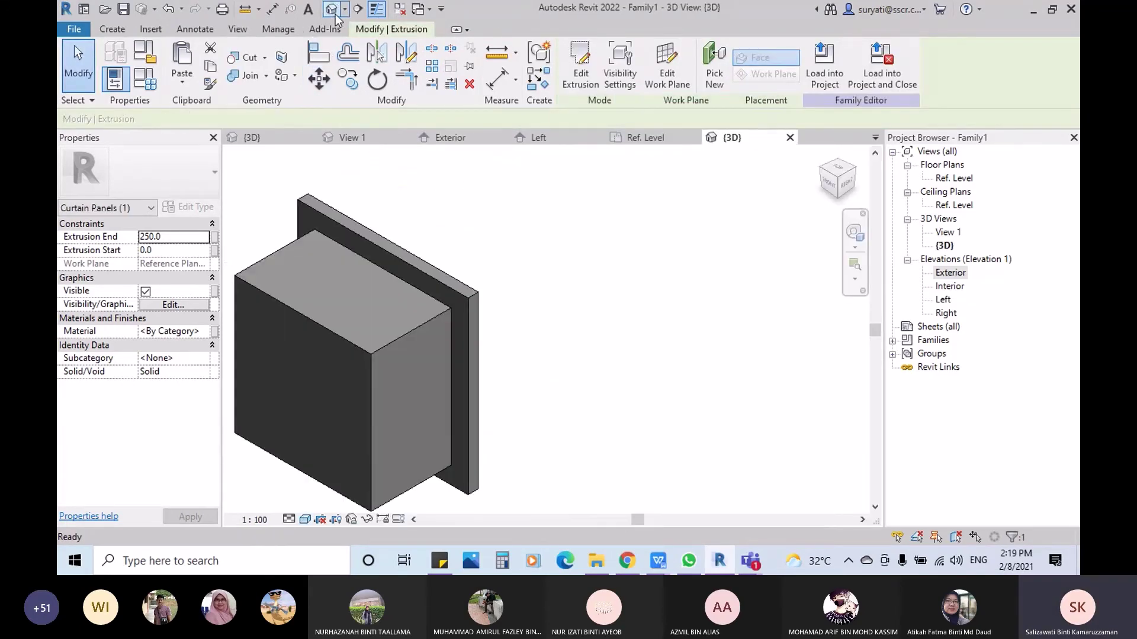
{"action": "left_click", "coordinate": [386, 343]}
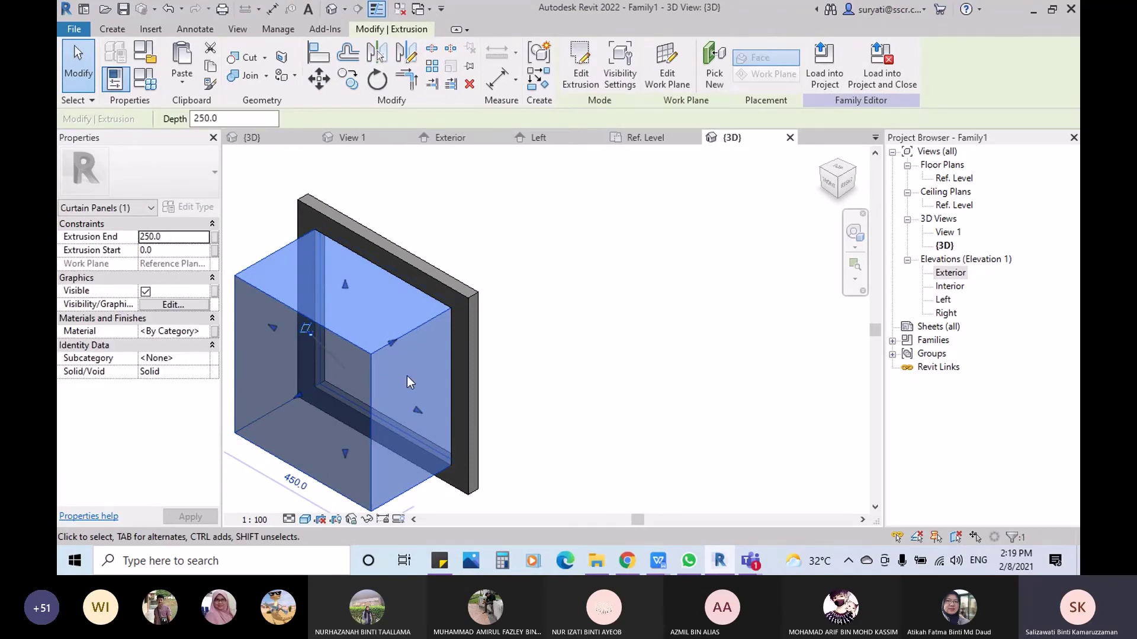
{"action": "left_click", "coordinate": [582, 336]}
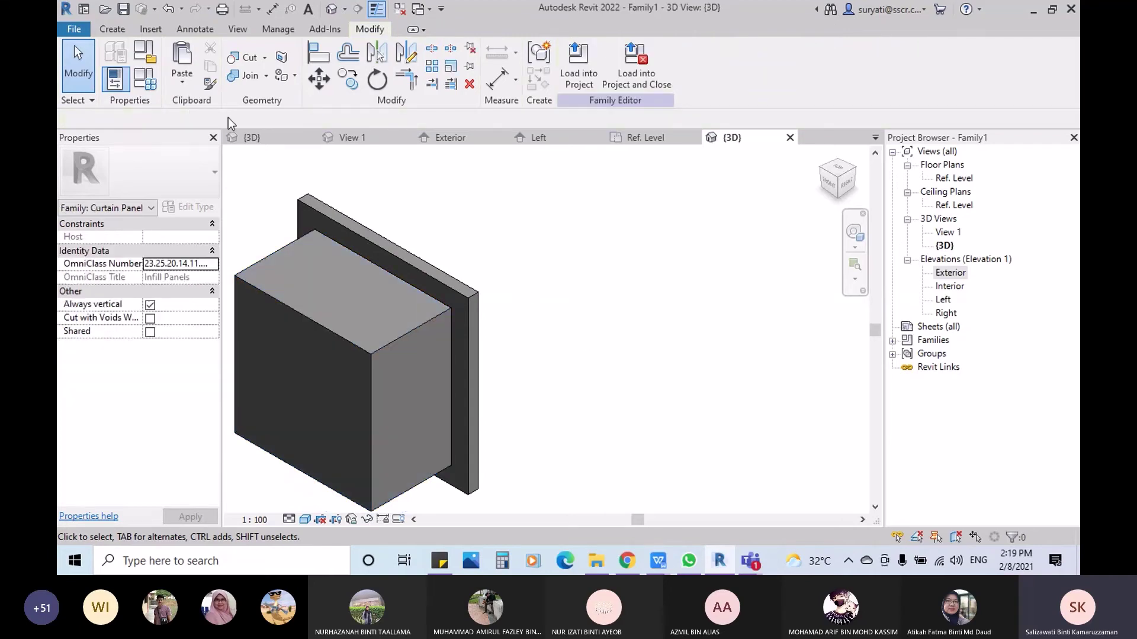
Step: Test how the infill extrusion follows the frame width by applying FW values of 150 and 100
{"action": "left_click", "coordinate": [145, 81]}
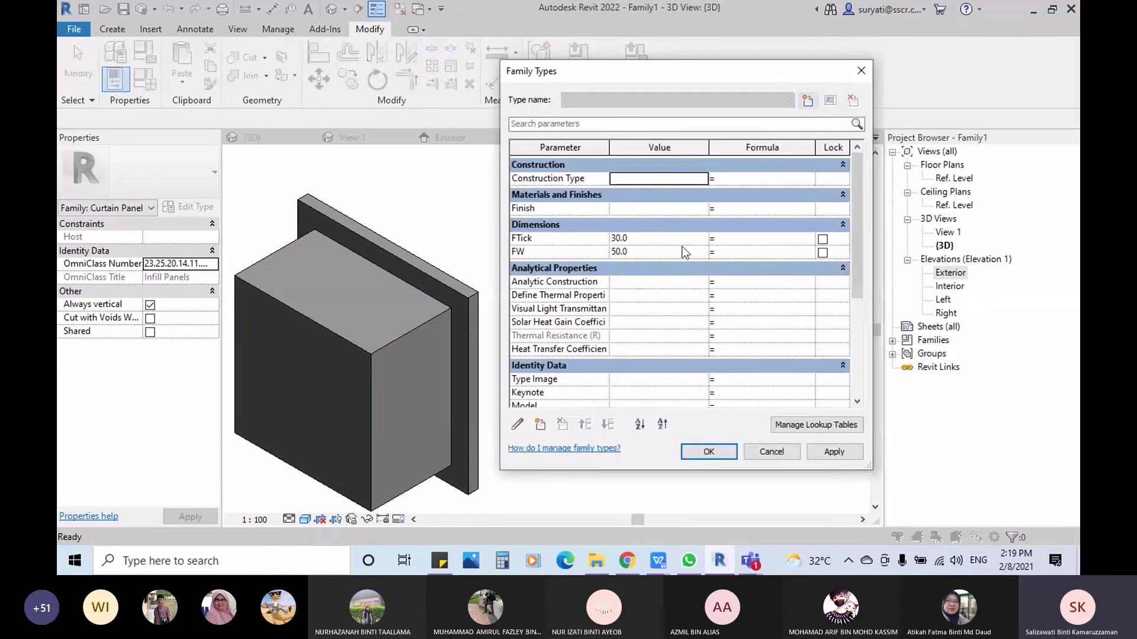
{"action": "left_click", "coordinate": [664, 252]}
{"action": "type", "text": "15"}
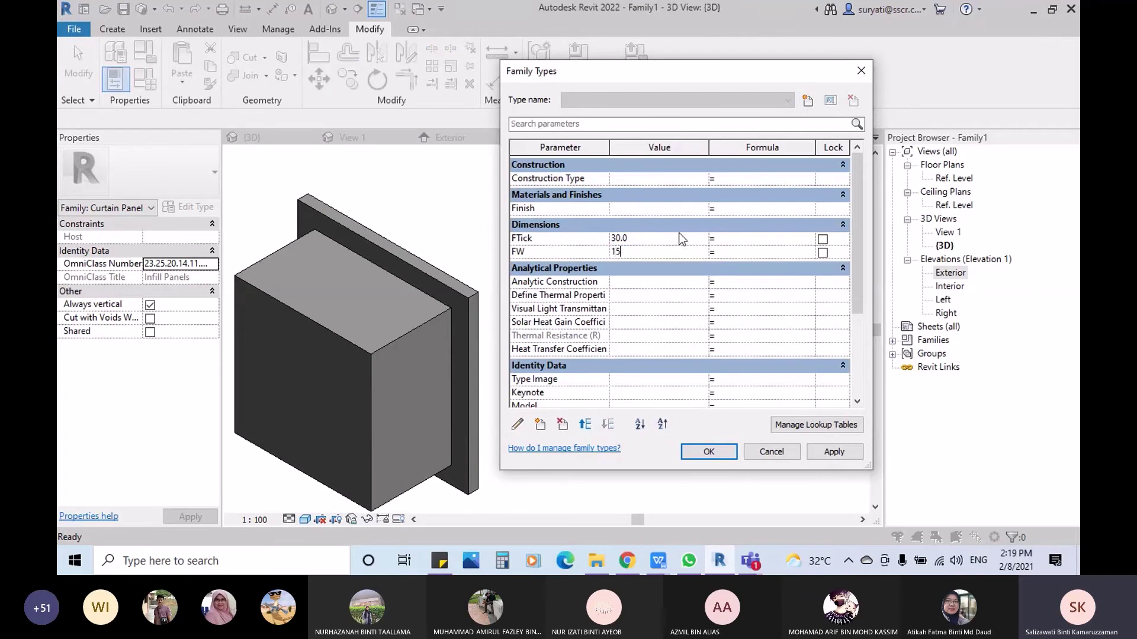
{"action": "key", "text": "Tab"}
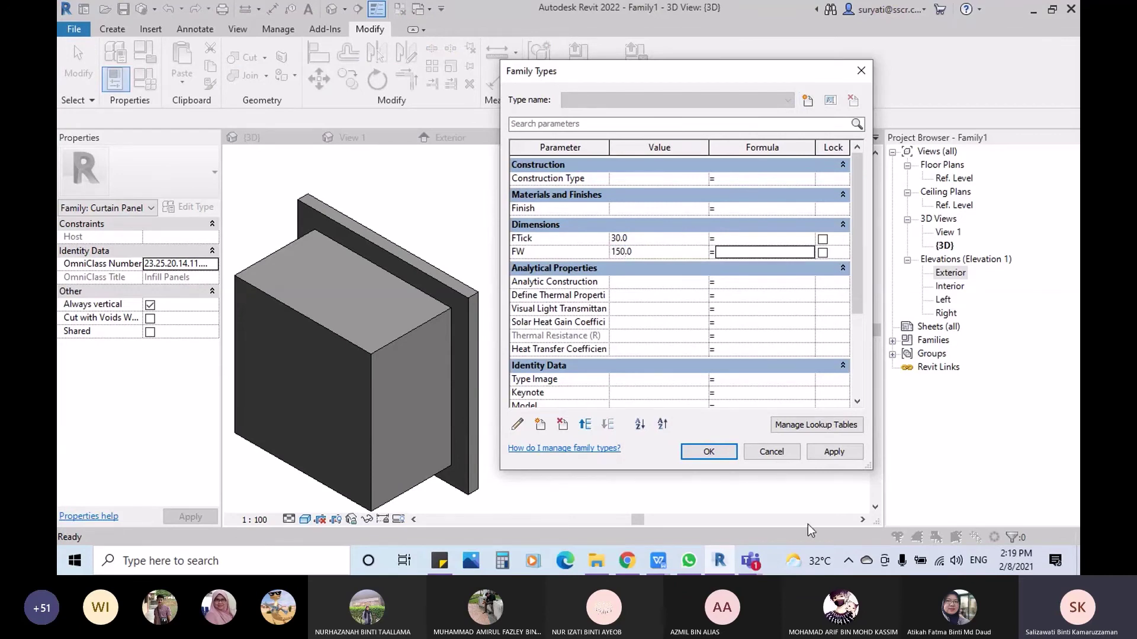
{"action": "left_click", "coordinate": [825, 452]}
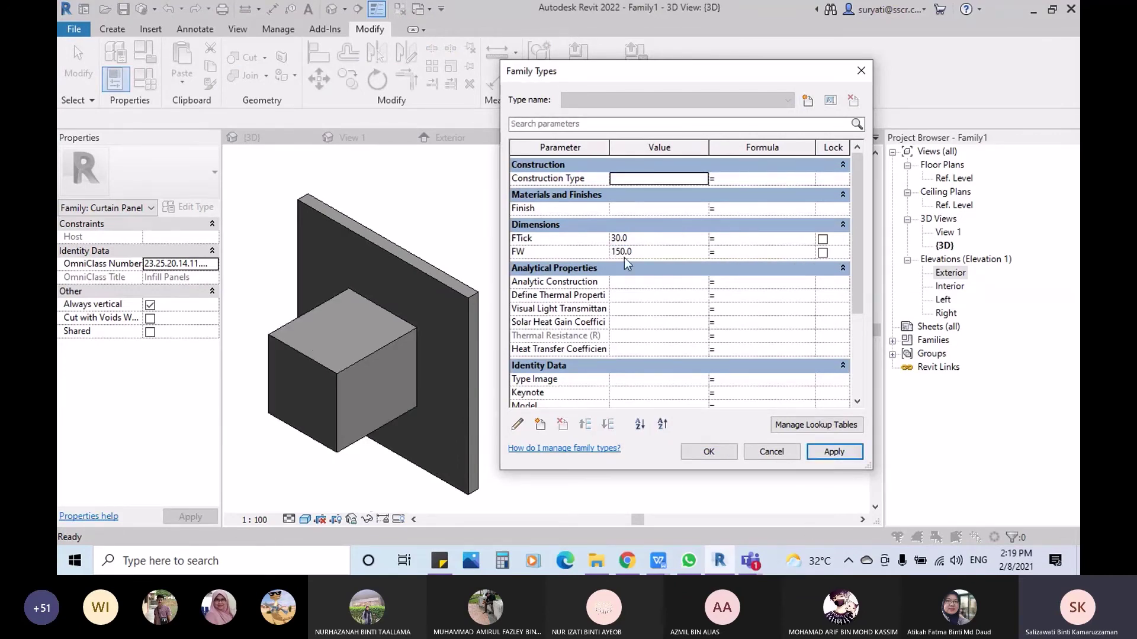
{"action": "left_click", "coordinate": [649, 250]}
{"action": "type", "text": "10"}
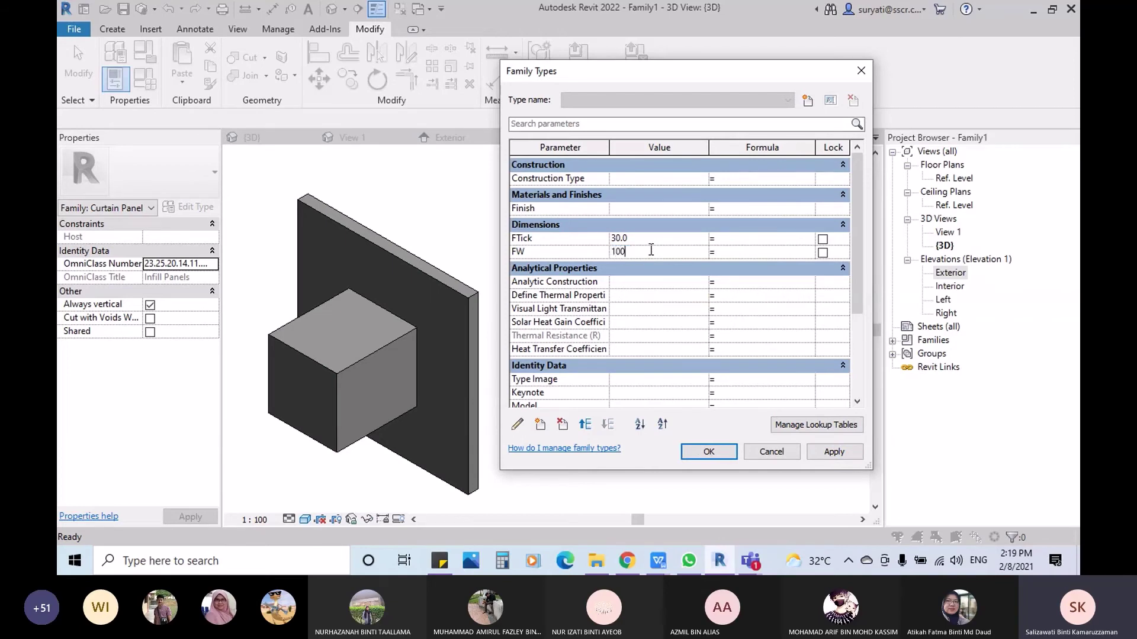
{"action": "left_click", "coordinate": [830, 457]}
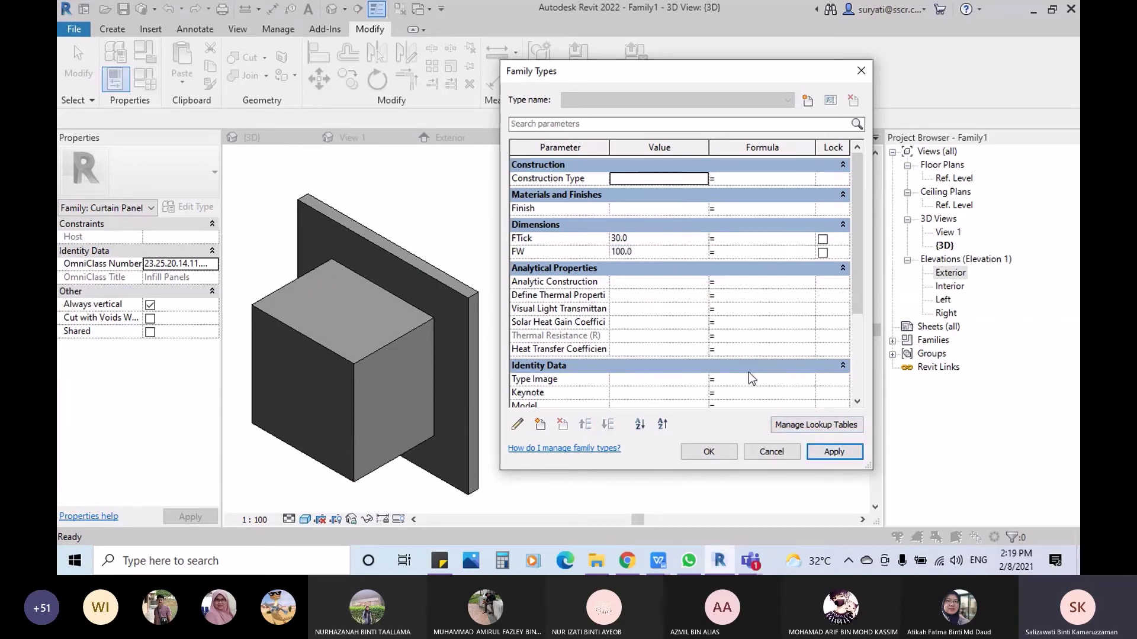
Step: Set the FW parameter back to 50, apply it and close the family types
{"action": "left_click", "coordinate": [672, 253]}
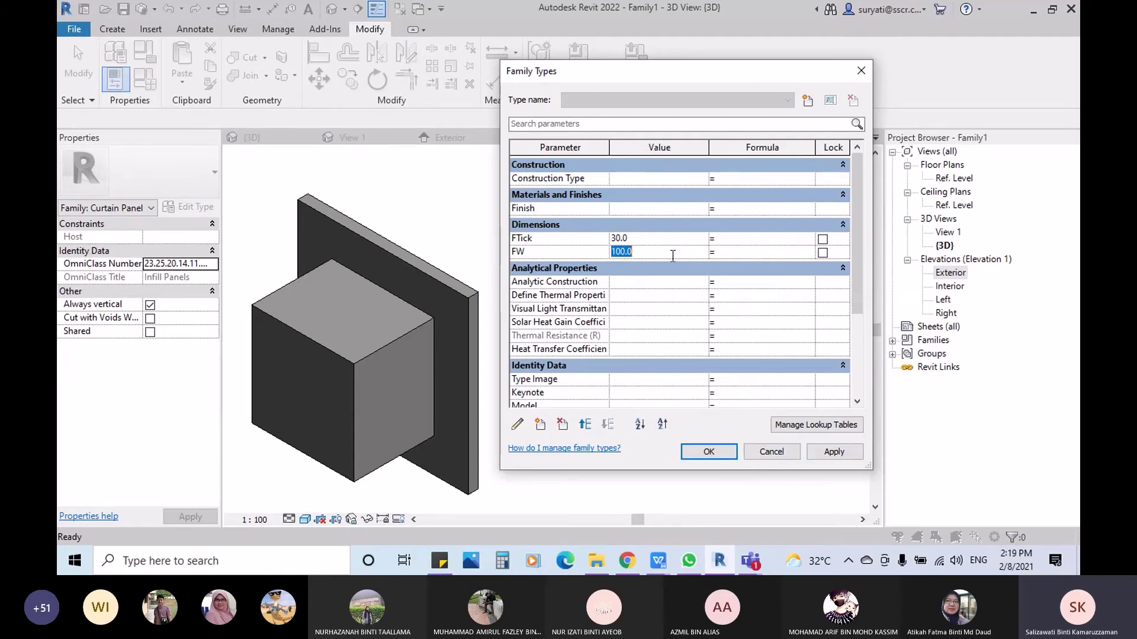
{"action": "type", "text": "5"}
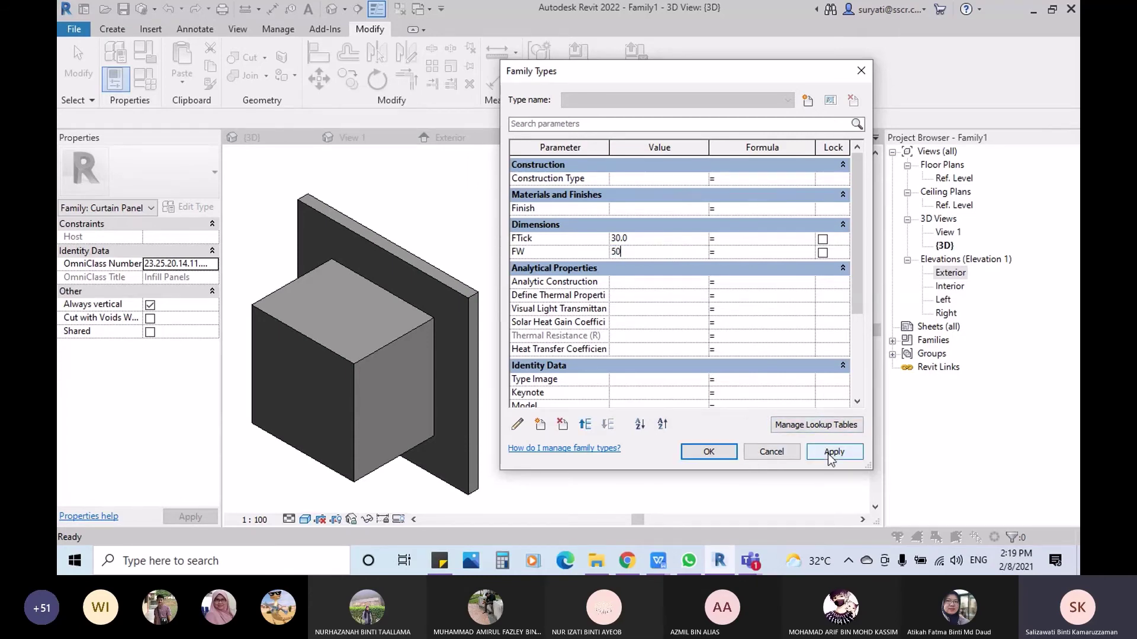
{"action": "type", "text": "0"}
{"action": "left_click", "coordinate": [828, 454]}
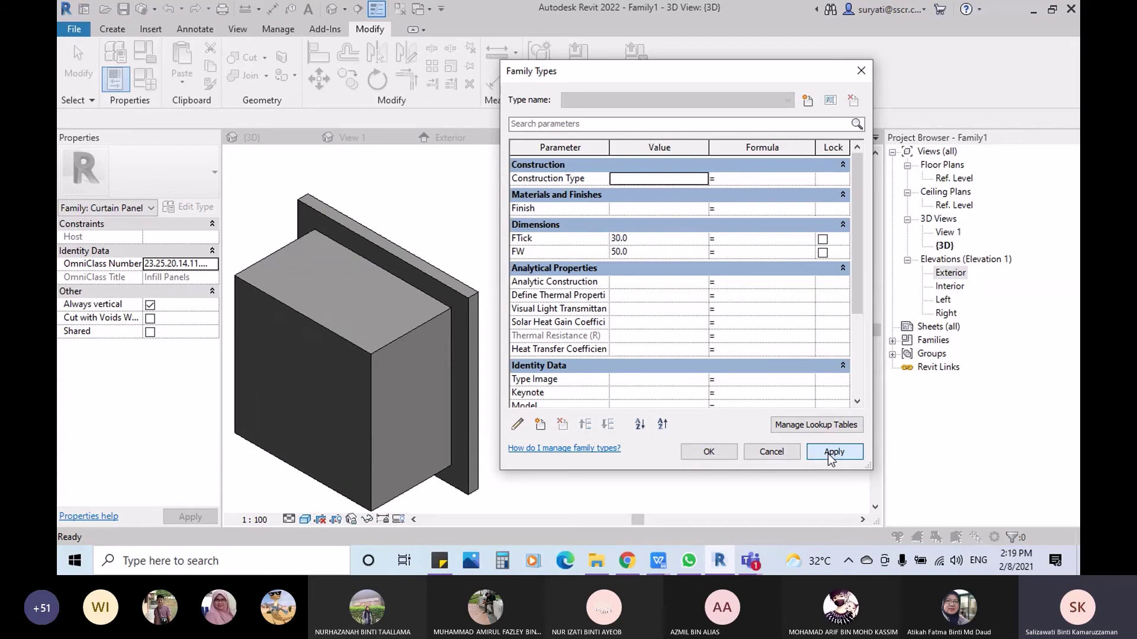
{"action": "left_click", "coordinate": [709, 451]}
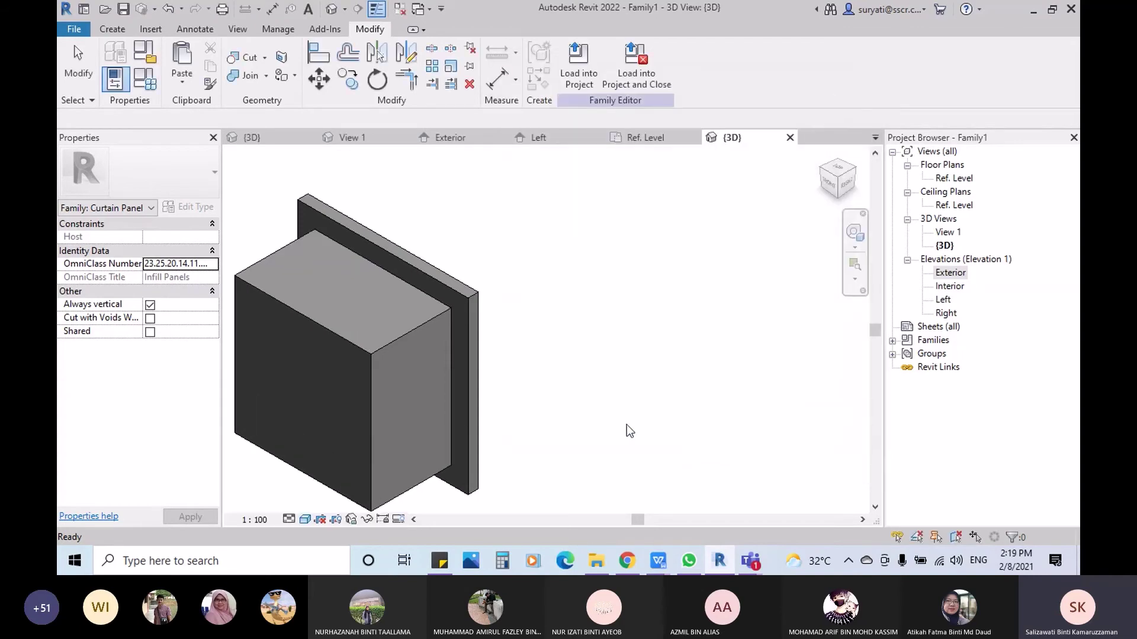
Step: In the Ref. Level floor plan, create reference planes offset 5.0 on both sides of the Center (Front/Back) plane
{"action": "double_click", "coordinate": [954, 178]}
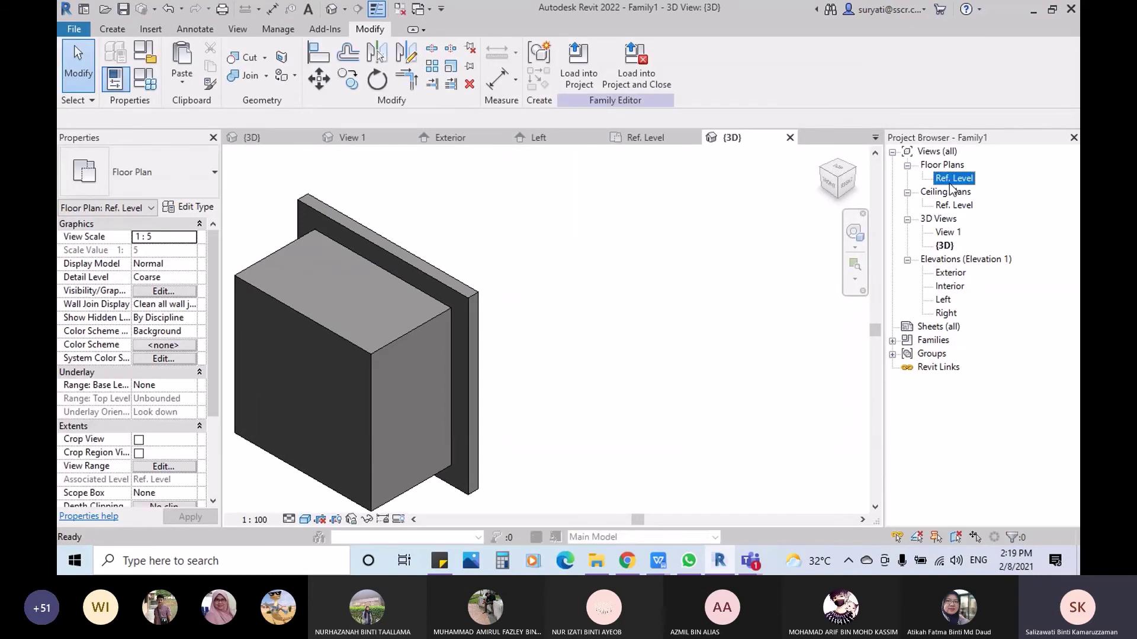
{"action": "scroll", "coordinate": [710, 283], "scroll_direction": "up", "scroll_amount": 4}
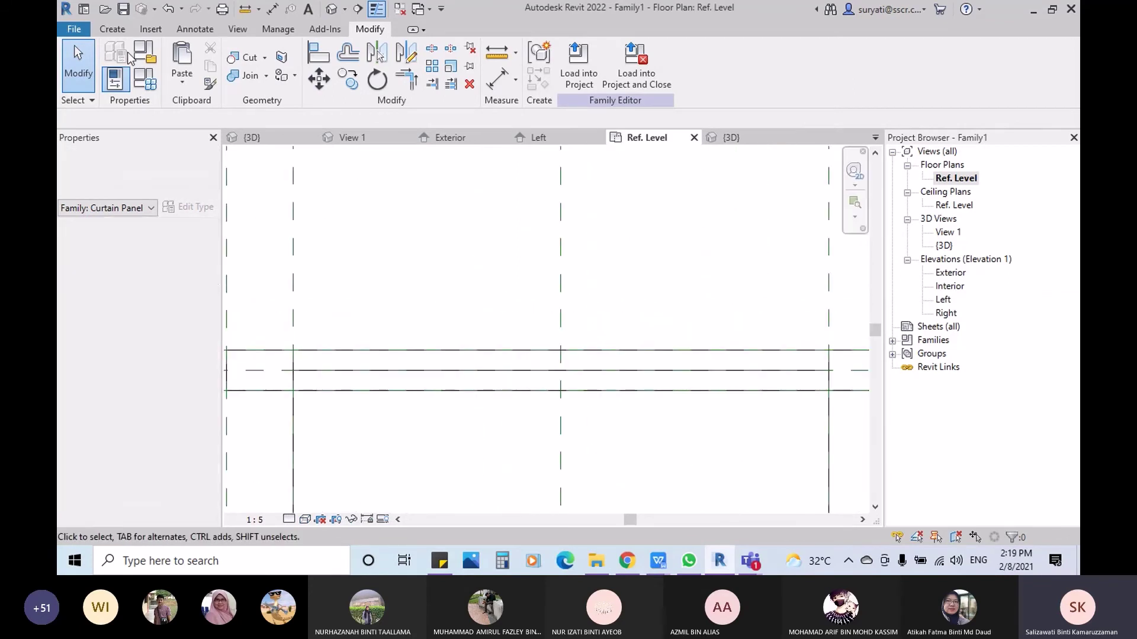
{"action": "left_click", "coordinate": [112, 29]}
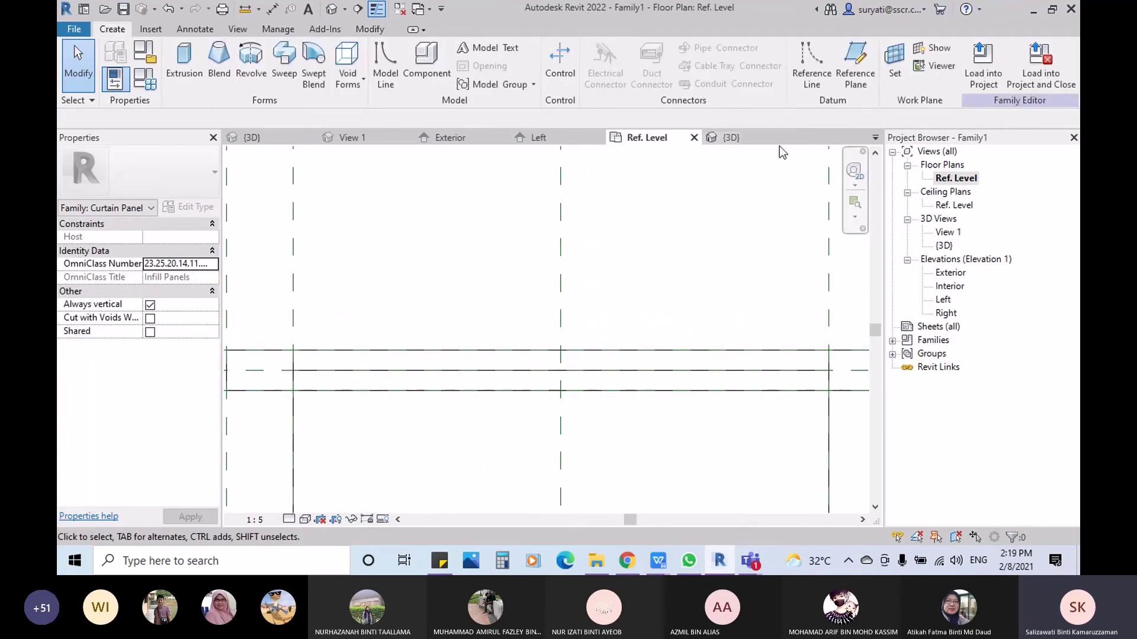
{"action": "left_click", "coordinate": [852, 76]}
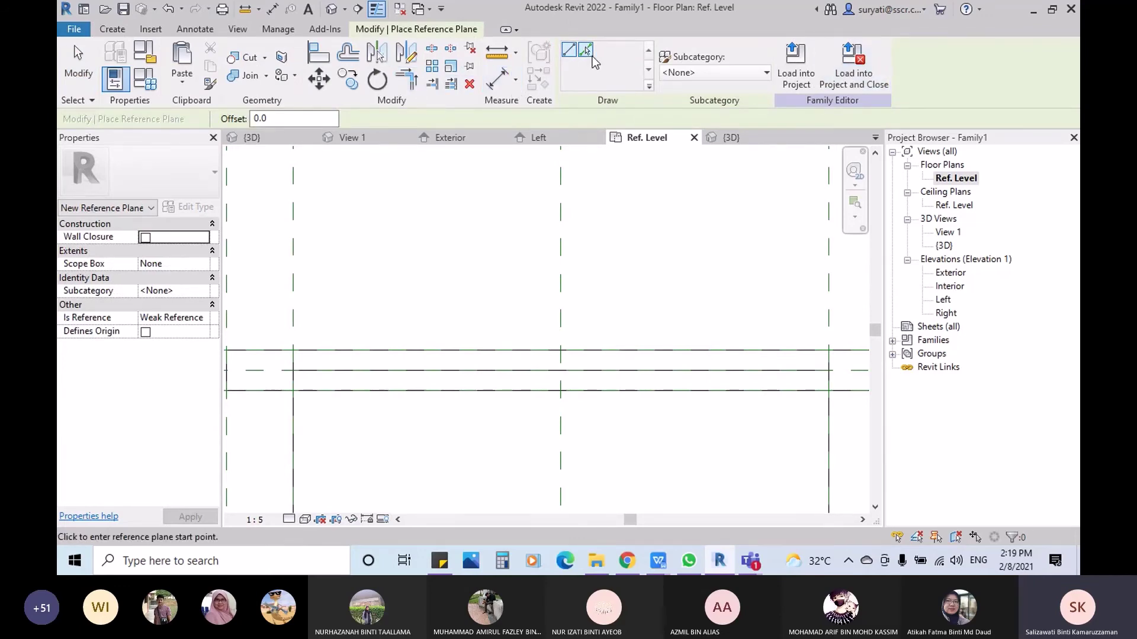
{"action": "left_click", "coordinate": [585, 49]}
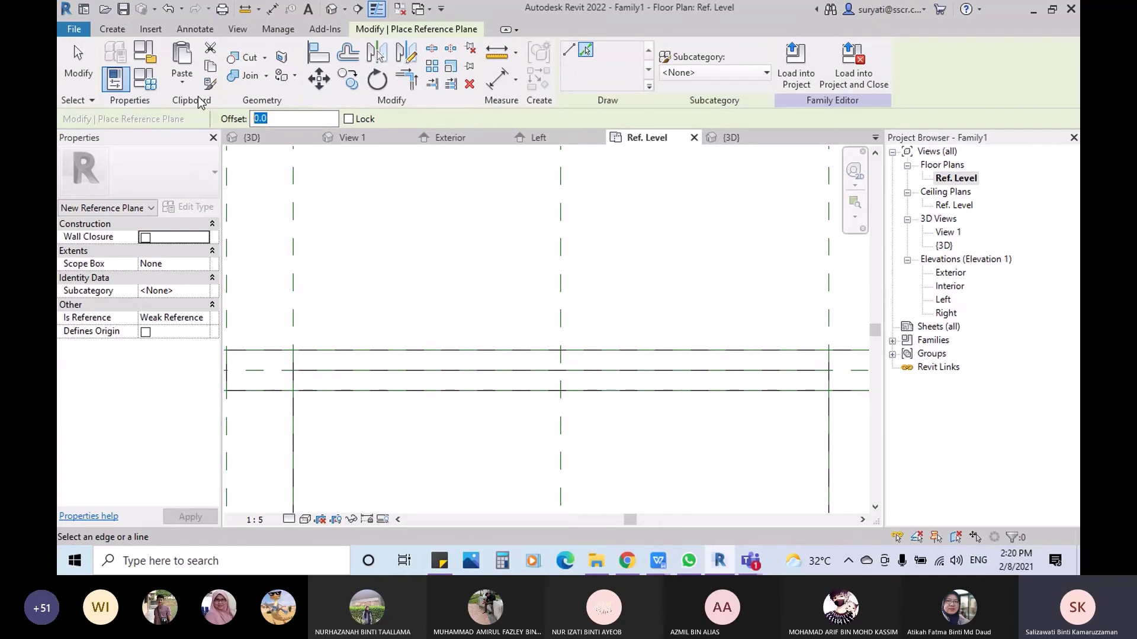
{"action": "type", "text": "5.0"}
{"action": "scroll", "coordinate": [592, 308], "scroll_direction": "down", "scroll_amount": 3}
{"action": "middle_click_drag", "start_coordinate": [843, 315], "coordinate": [678, 302]}
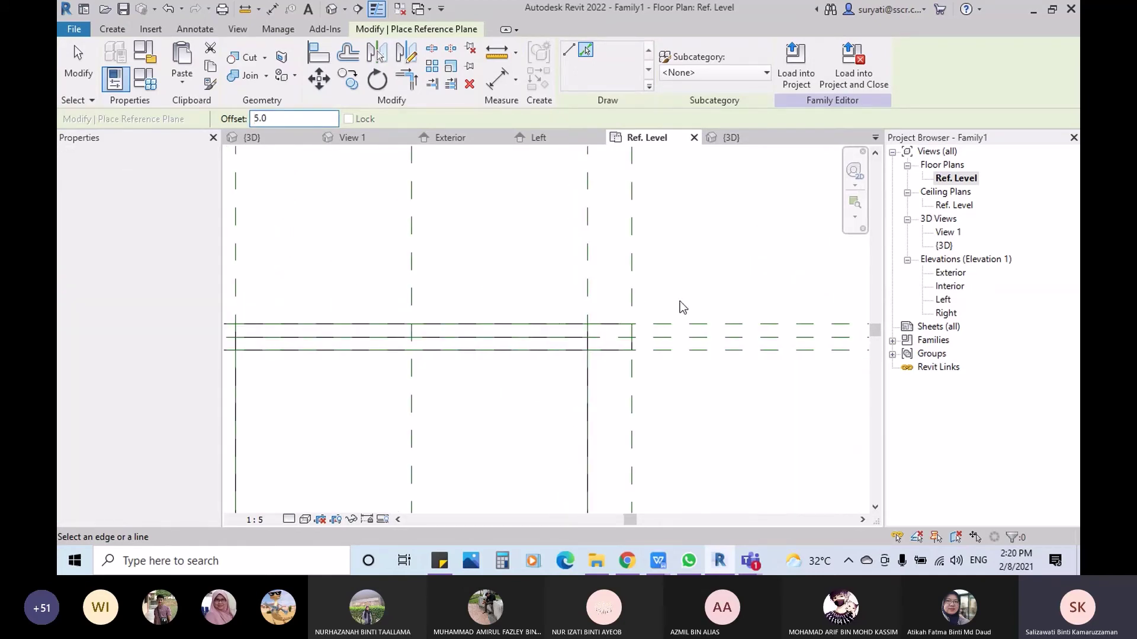
{"action": "scroll", "coordinate": [686, 329], "scroll_direction": "up", "scroll_amount": 4}
{"action": "scroll", "coordinate": [687, 334], "scroll_direction": "up", "scroll_amount": 1}
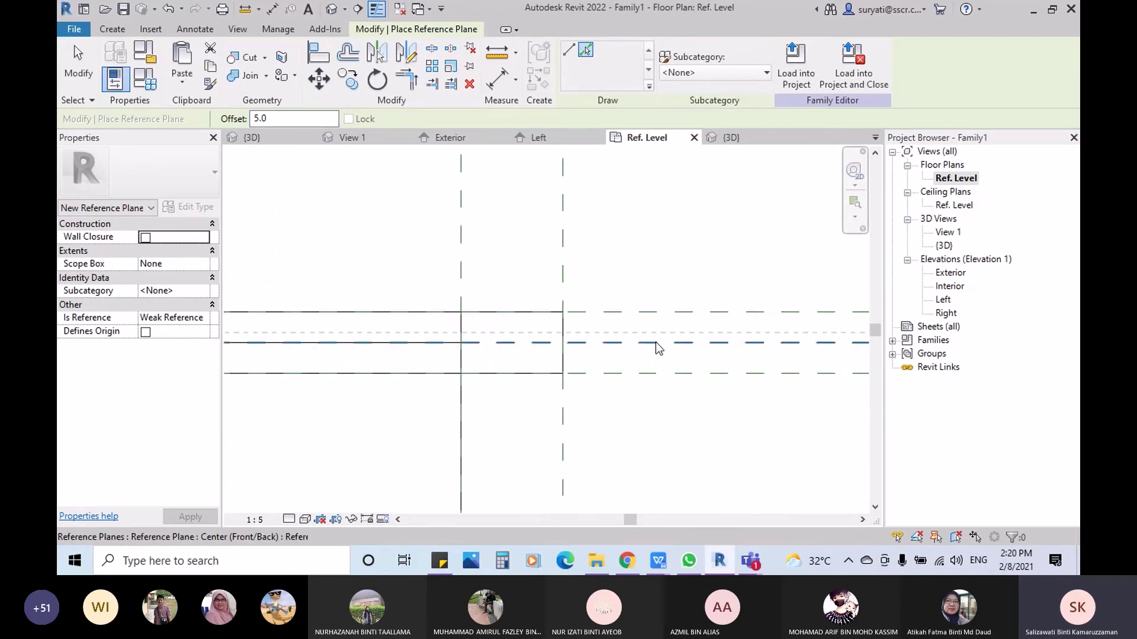
{"action": "left_click", "coordinate": [679, 354]}
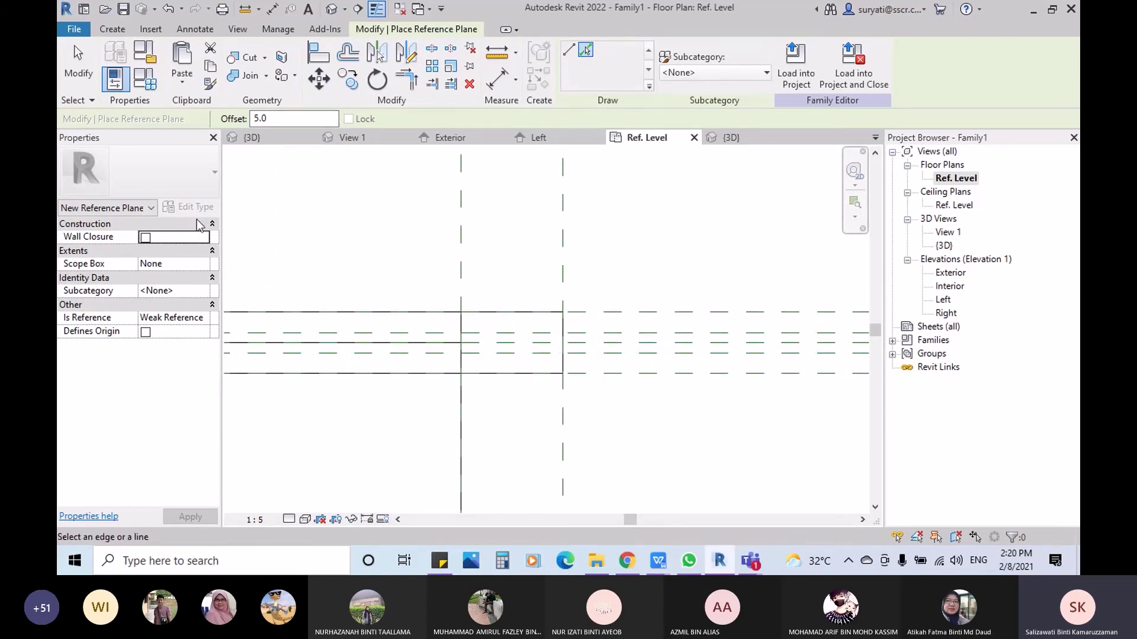
{"action": "key", "text": "Escape"}
{"action": "key", "text": "Escape"}
Step: Dimension the two new reference planes through the center plane and constrain the spacing as equal
{"action": "scroll", "coordinate": [762, 328], "scroll_direction": "up", "scroll_amount": 2}
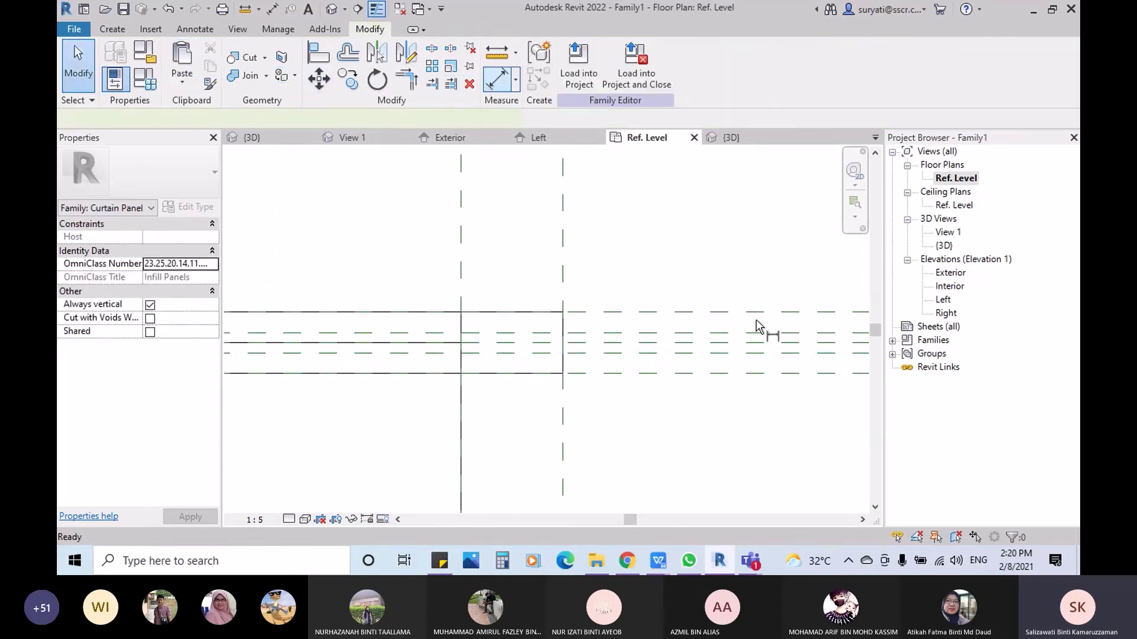
{"action": "key", "text": "d"}
{"action": "key", "text": "i"}
{"action": "left_click", "coordinate": [638, 350]}
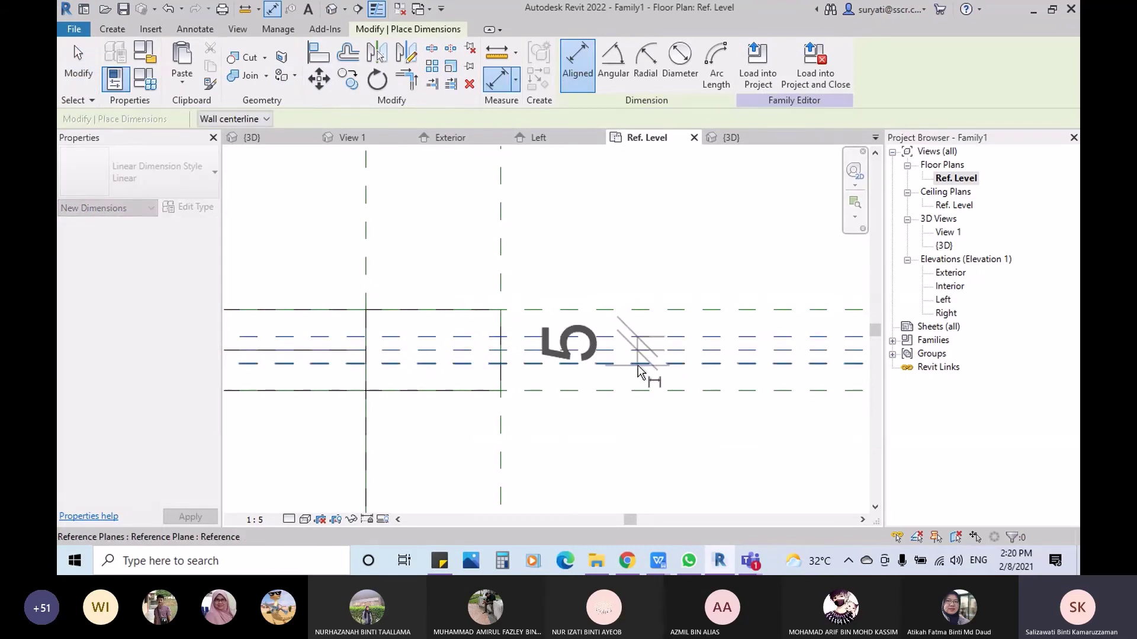
{"action": "left_click", "coordinate": [638, 364]}
{"action": "left_click", "coordinate": [655, 243]}
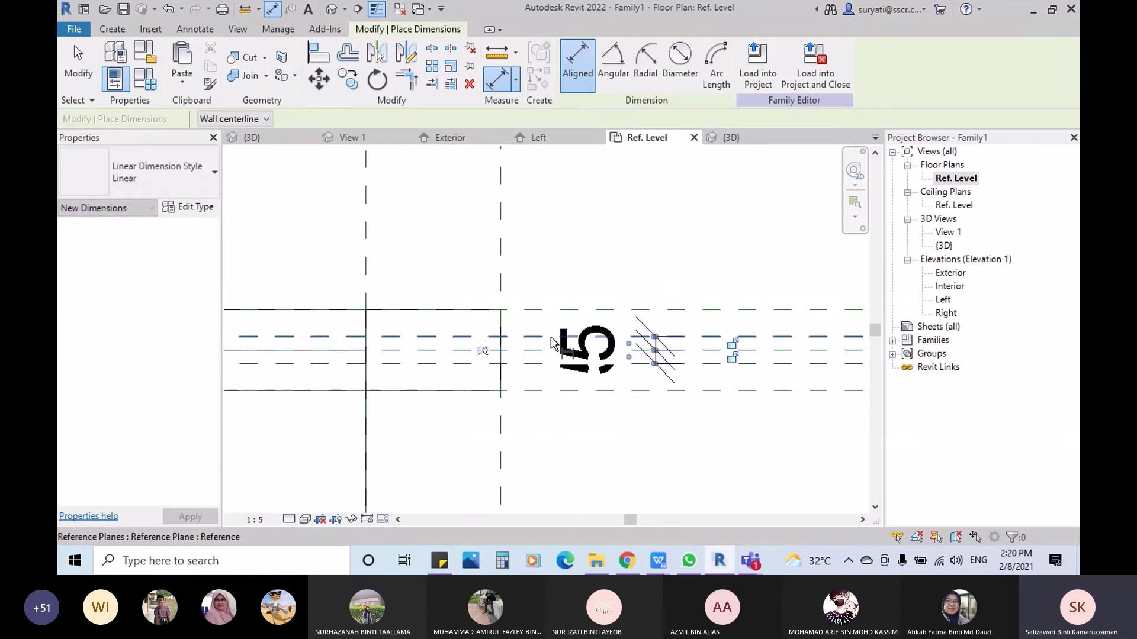
{"action": "left_click", "coordinate": [483, 352]}
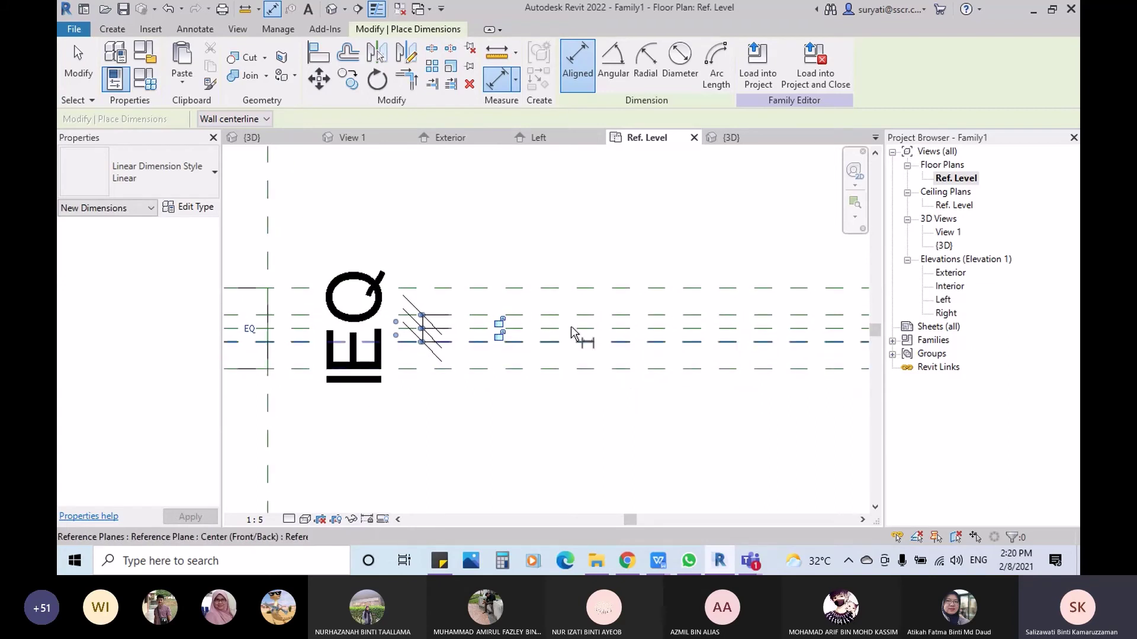
Step: Add an overall aligned dimension between the two new inner reference planes, beside the equality dimension
{"action": "left_click", "coordinate": [585, 315]}
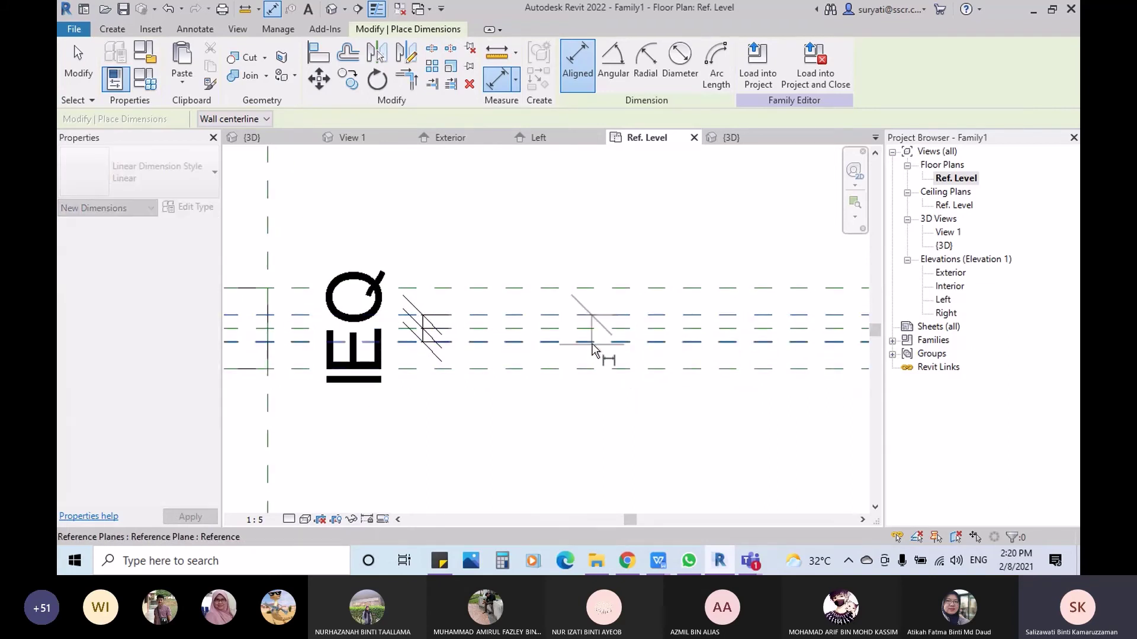
{"action": "left_click", "coordinate": [578, 342]}
{"action": "left_click", "coordinate": [600, 415]}
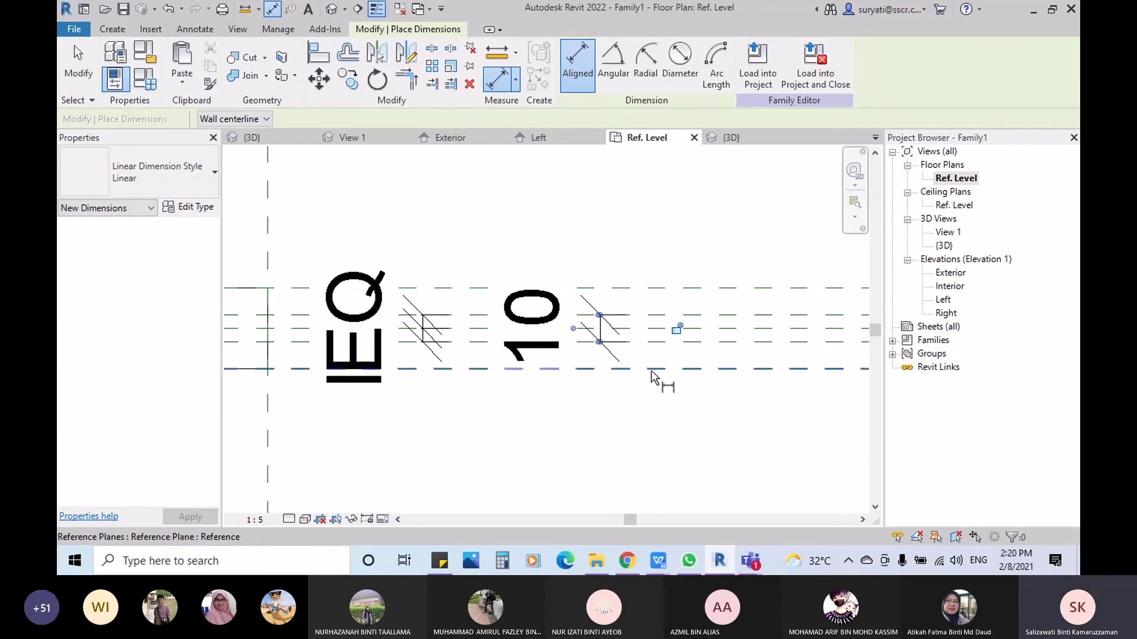
{"action": "scroll", "coordinate": [656, 370], "scroll_direction": "down", "scroll_amount": 1}
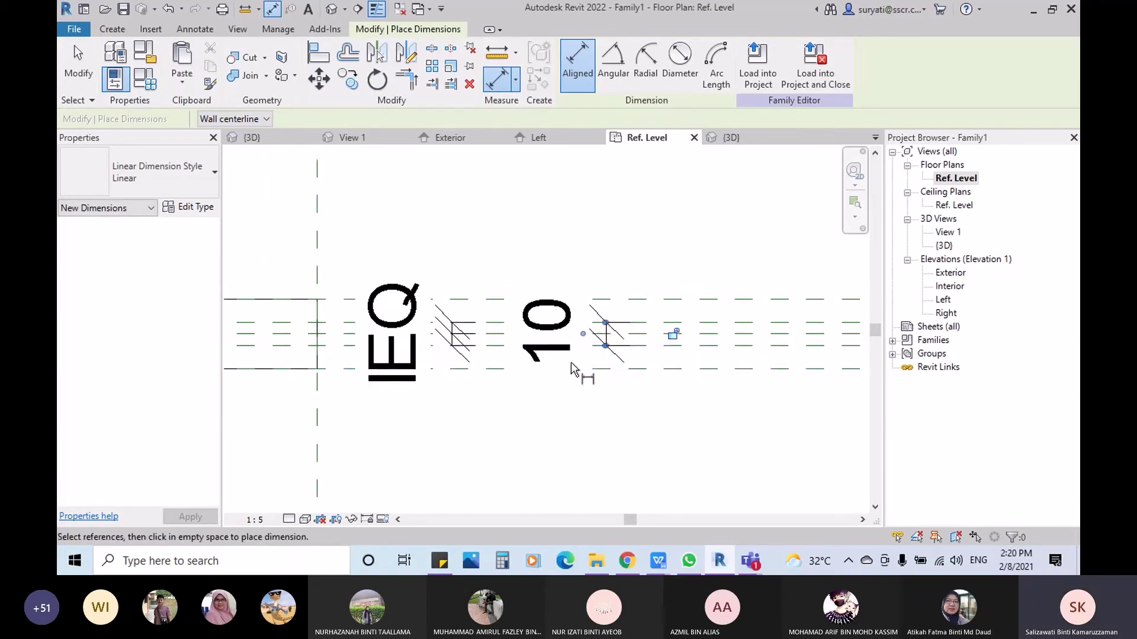
{"action": "scroll", "coordinate": [570, 362], "scroll_direction": "down", "scroll_amount": 2}
{"action": "middle_click_drag", "start_coordinate": [451, 373], "coordinate": [553, 374]}
{"action": "scroll", "coordinate": [568, 378], "scroll_direction": "down", "scroll_amount": 2}
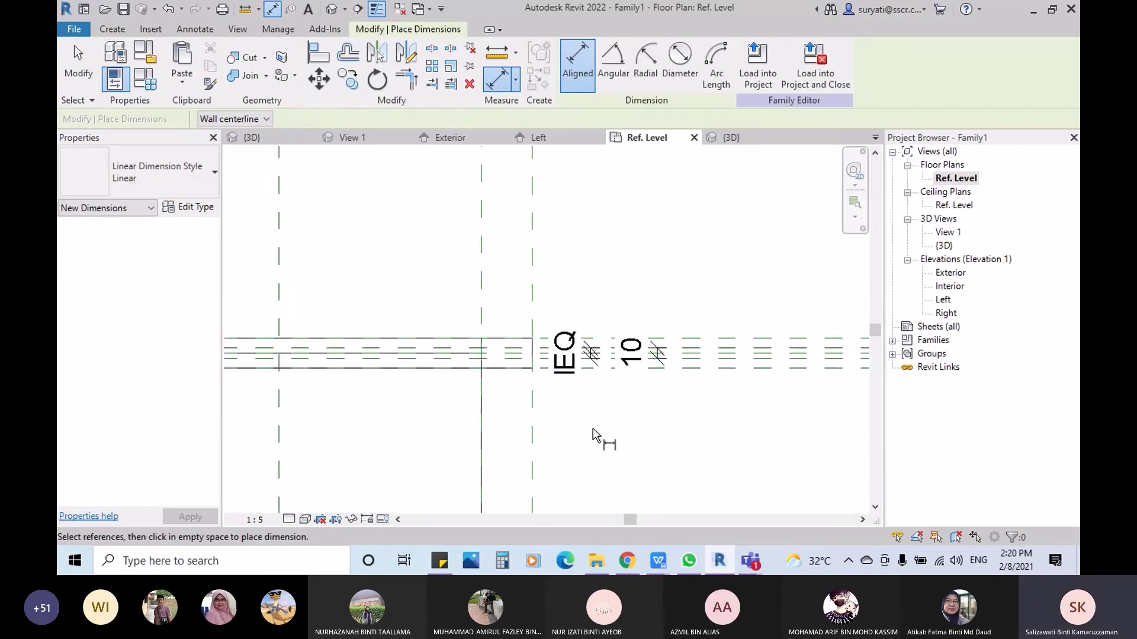
{"action": "key", "text": "Escape"}
Step: Stretch both faces of the infill extrusion onto the new inner reference planes, giving it a depth of 10
{"action": "middle_click_drag", "start_coordinate": [555, 437], "coordinate": [630, 413]}
{"action": "left_click", "coordinate": [558, 411]}
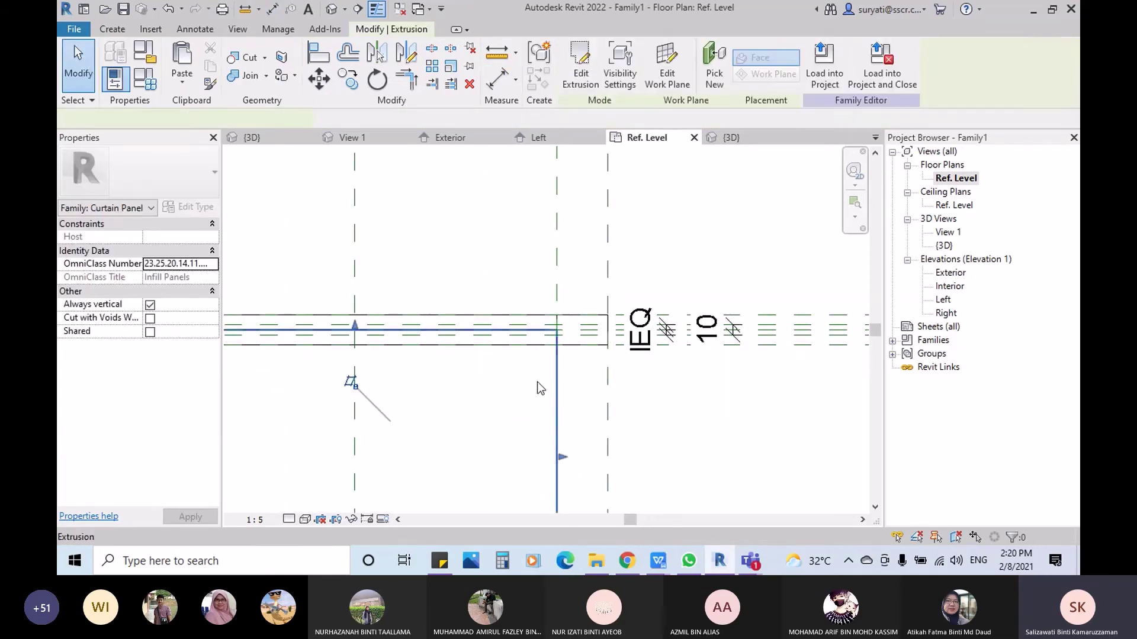
{"action": "scroll", "coordinate": [343, 325], "scroll_direction": "up", "scroll_amount": 5}
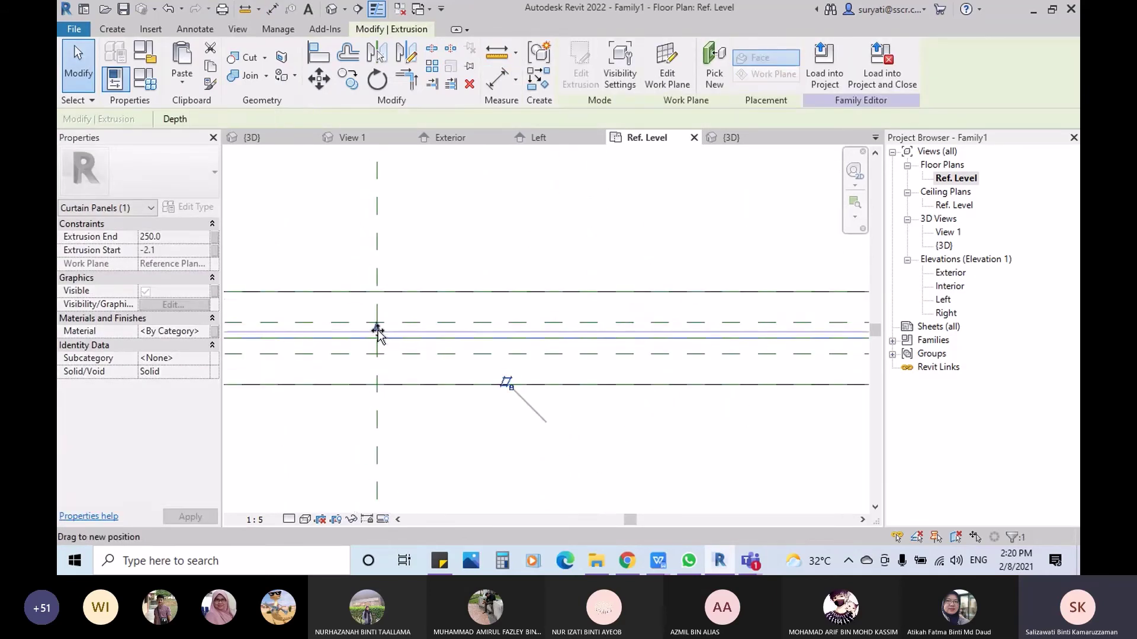
{"action": "left_click_drag", "start_coordinate": [378, 334], "coordinate": [378, 324]}
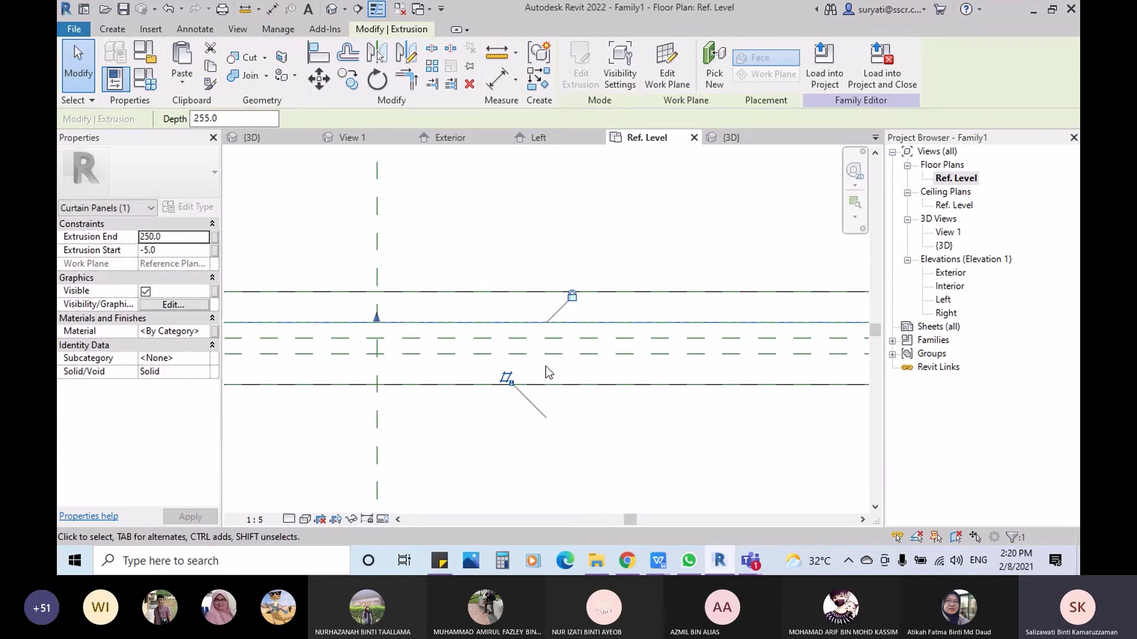
{"action": "scroll", "coordinate": [539, 323], "scroll_direction": "down", "scroll_amount": 5}
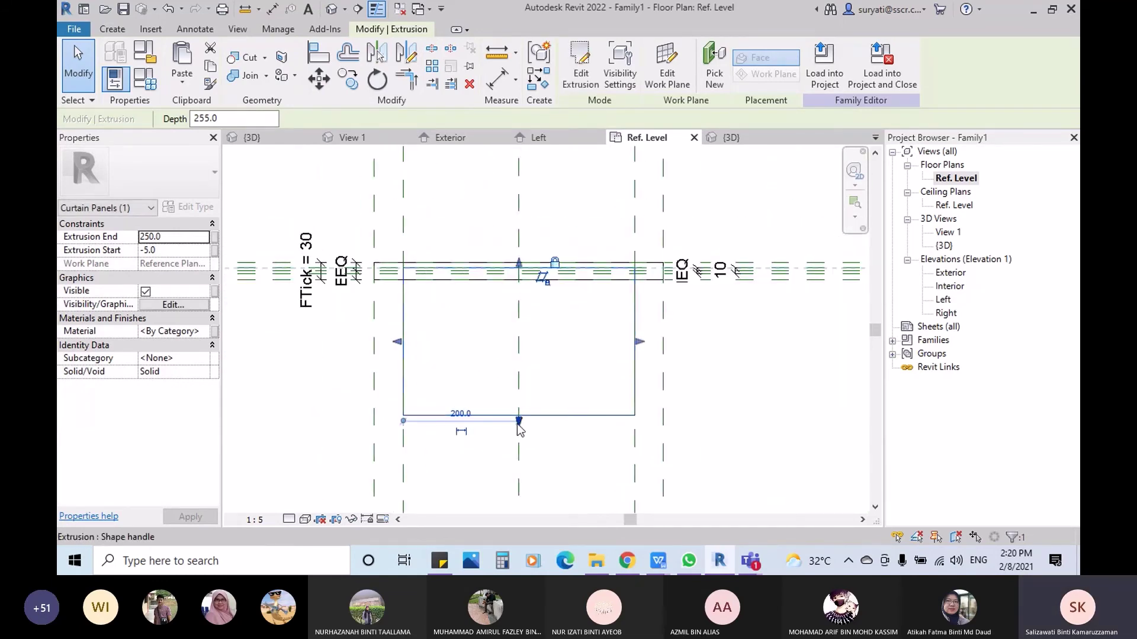
{"action": "left_click_drag", "start_coordinate": [517, 425], "coordinate": [558, 253]}
{"action": "scroll", "coordinate": [554, 281], "scroll_direction": "up", "scroll_amount": 4}
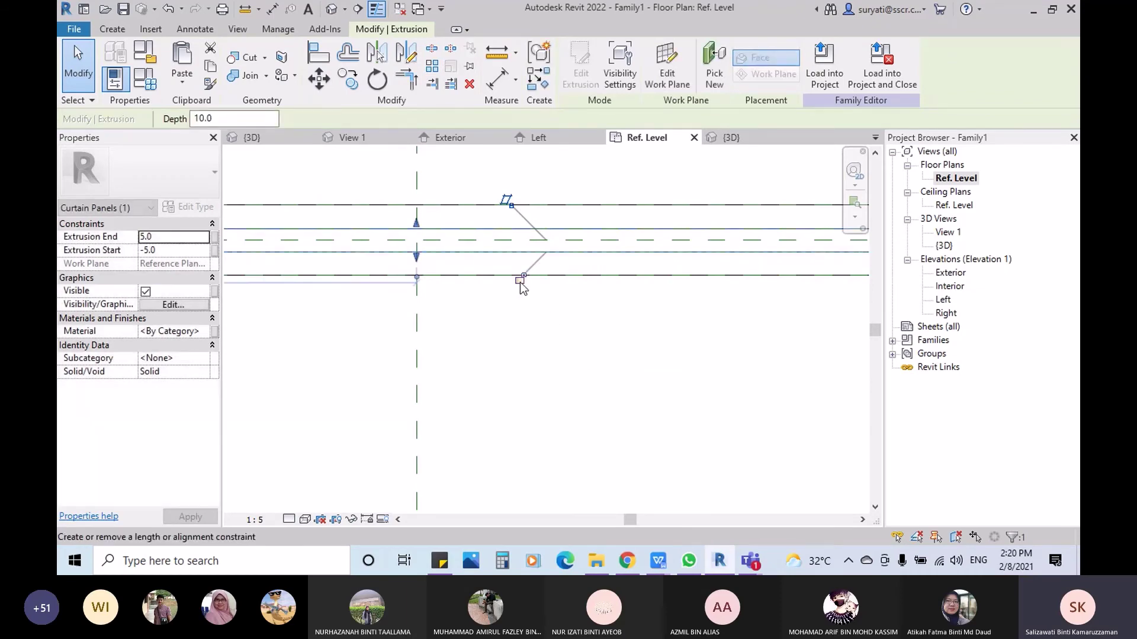
{"action": "scroll", "coordinate": [494, 375], "scroll_direction": "up", "scroll_amount": 6}
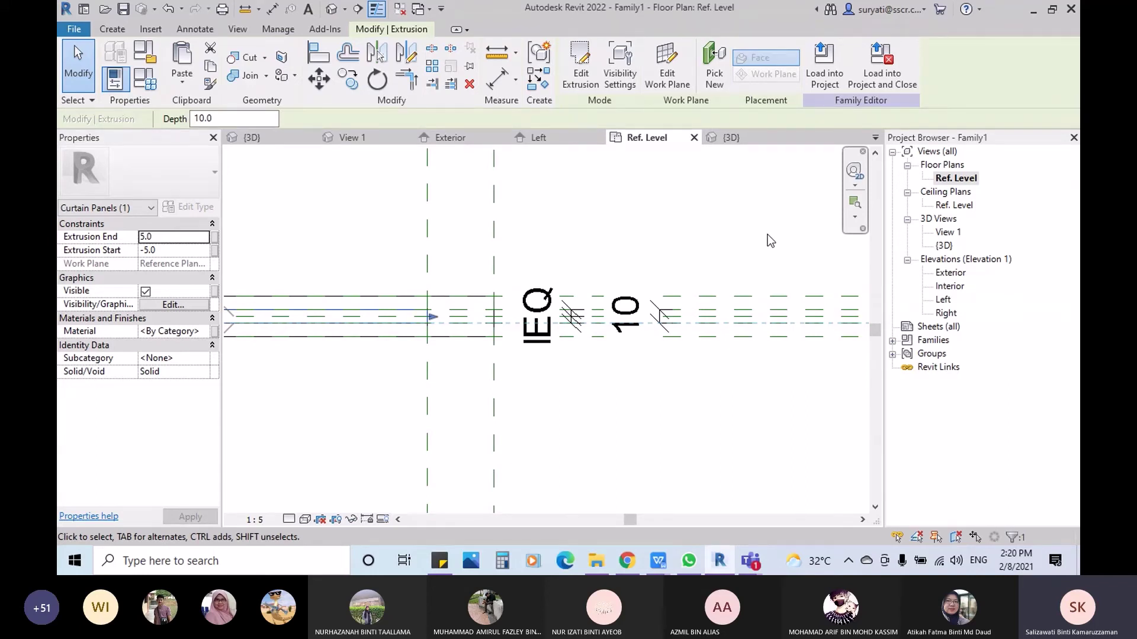
Step: Add a family type parameter named GThick, of type Length under Dimensions, and set its value to 10
{"action": "left_click", "coordinate": [146, 83]}
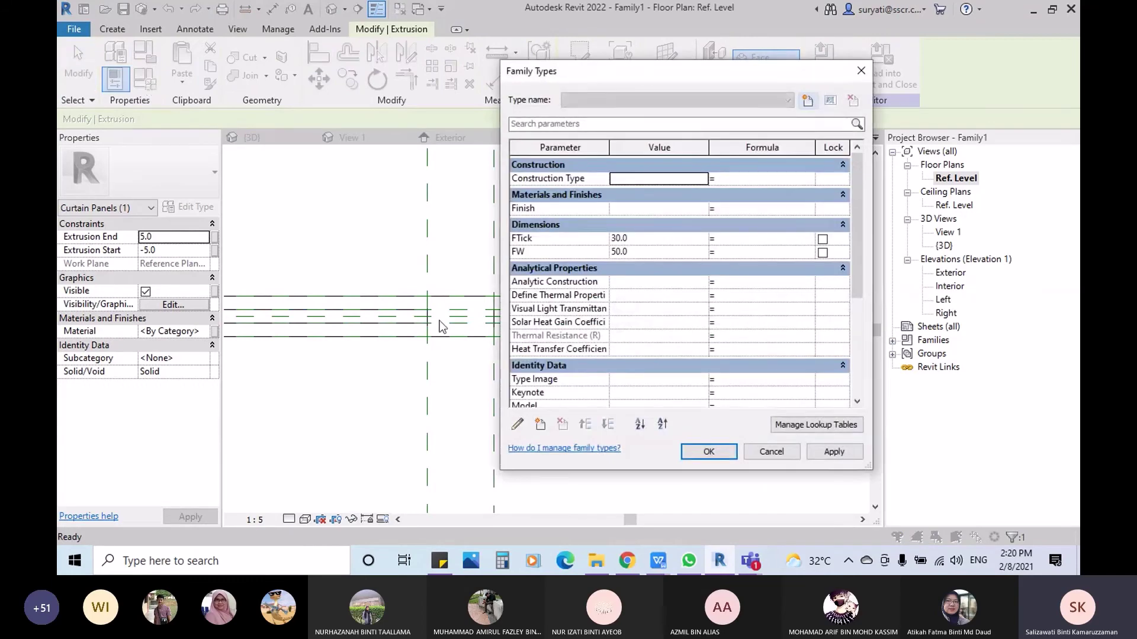
{"action": "left_click", "coordinate": [540, 424]}
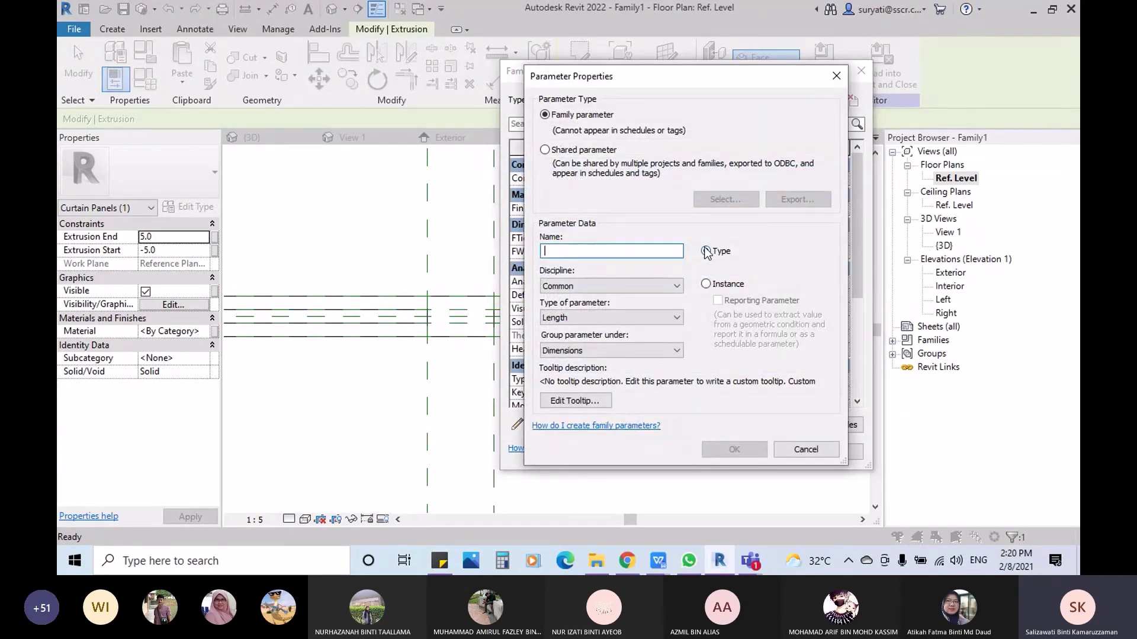
{"action": "type", "text": "GTh"}
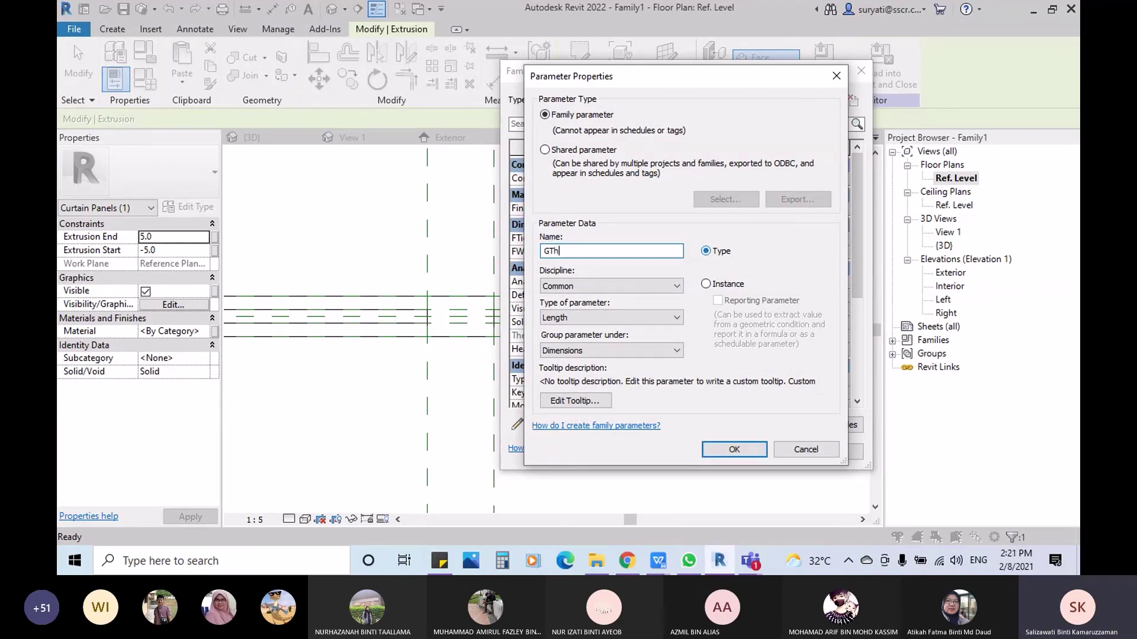
{"action": "type", "text": "ick"}
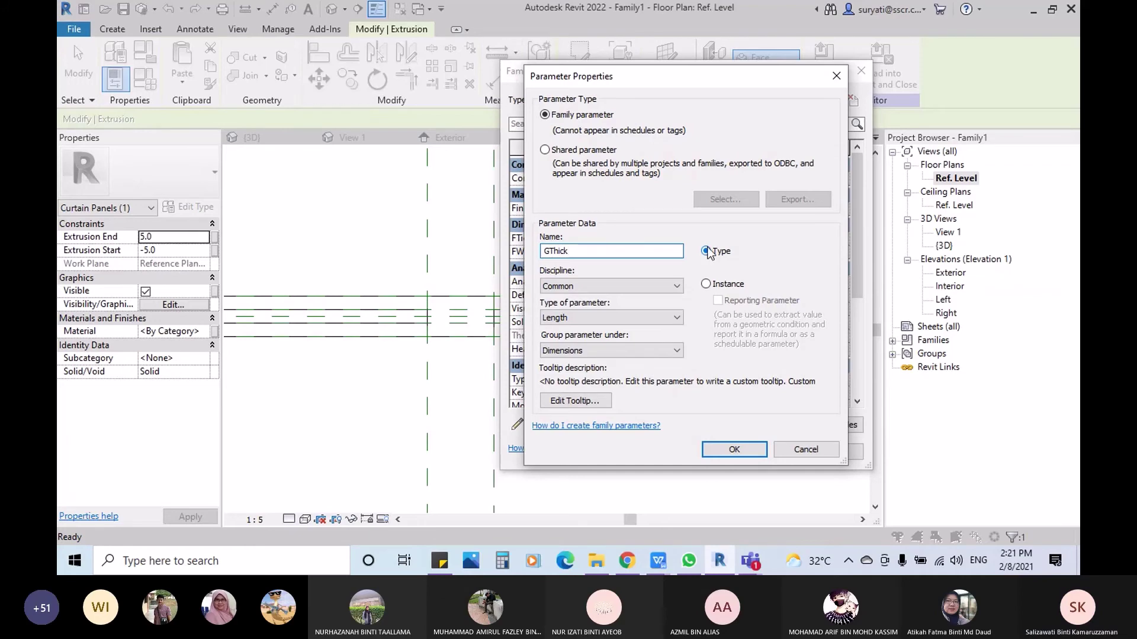
{"action": "left_click", "coordinate": [734, 450]}
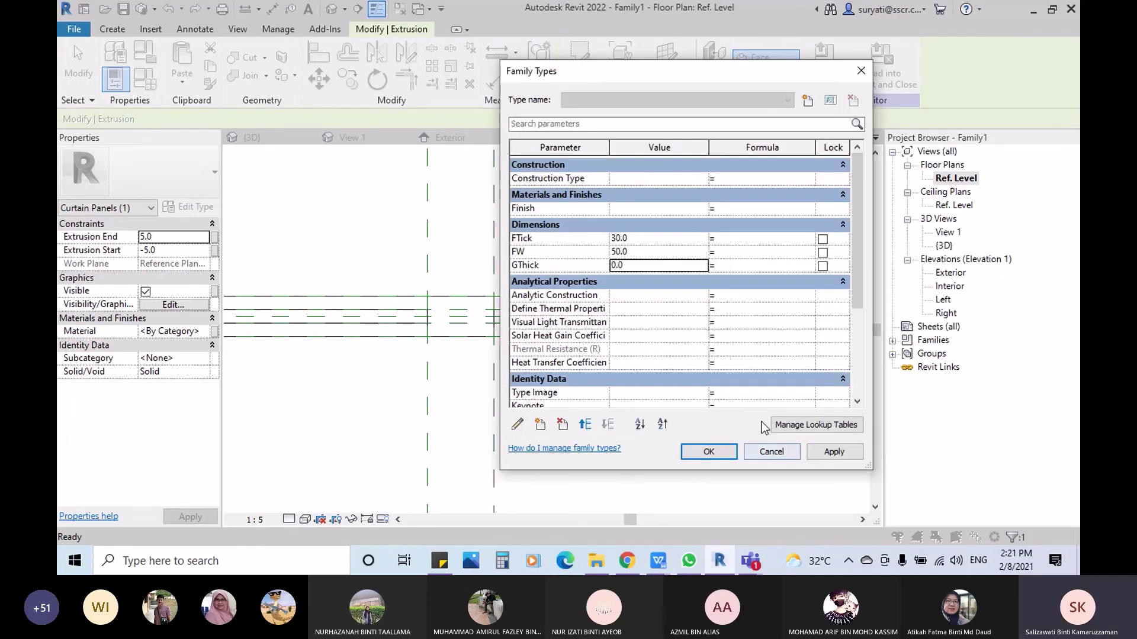
{"action": "left_click", "coordinate": [637, 271]}
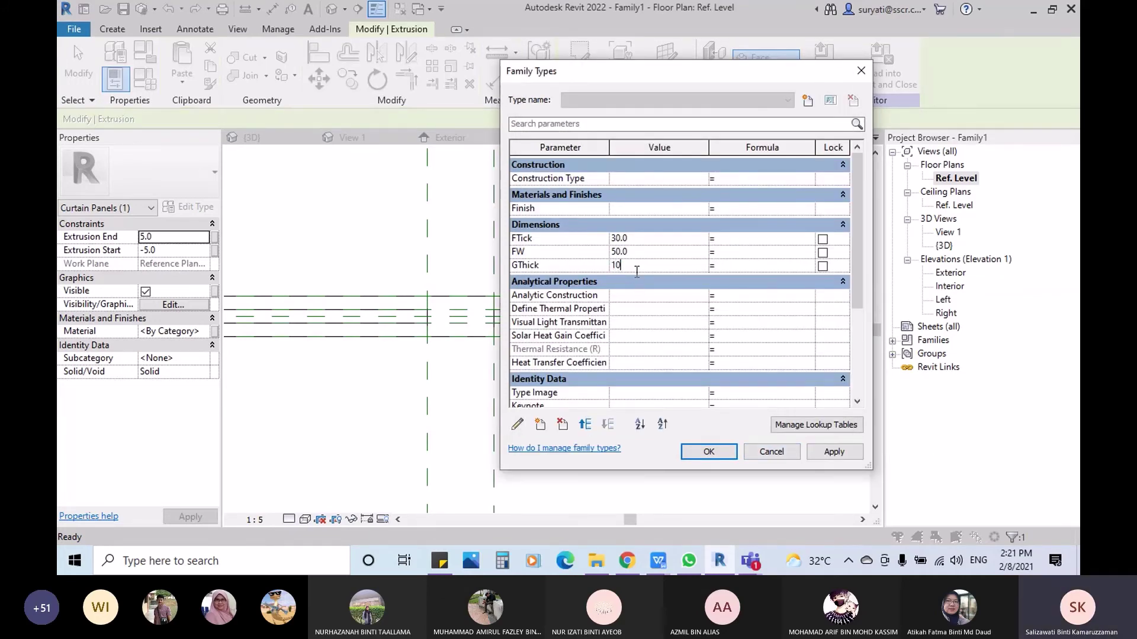
{"action": "left_click", "coordinate": [708, 452]}
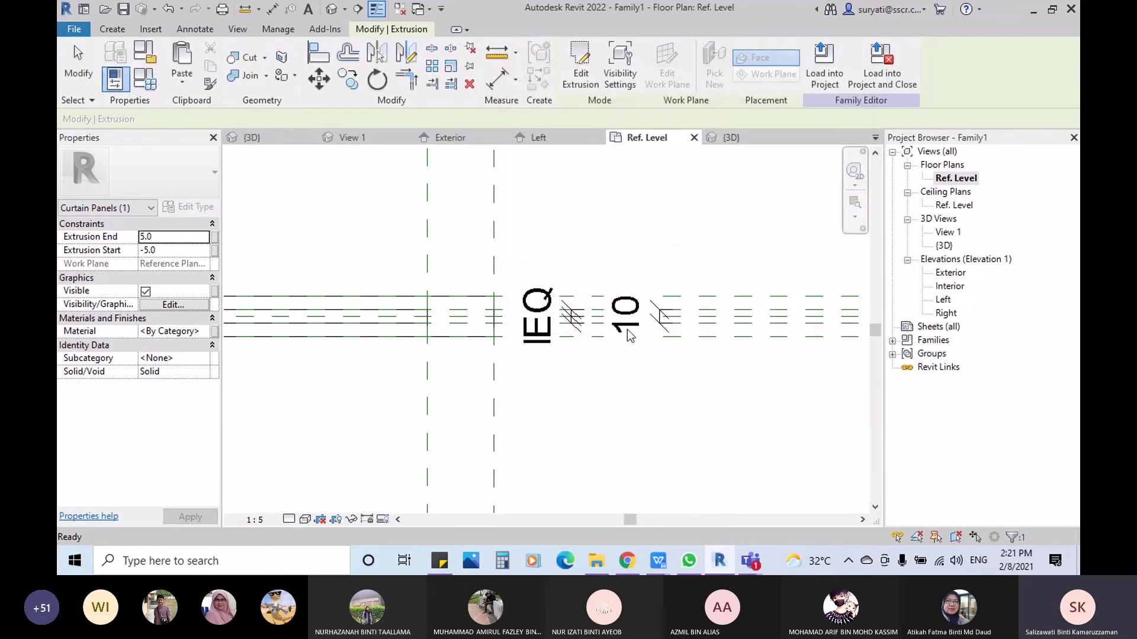
Step: Label the overall dimension between the inner reference planes with the GThick parameter
{"action": "left_click", "coordinate": [602, 62]}
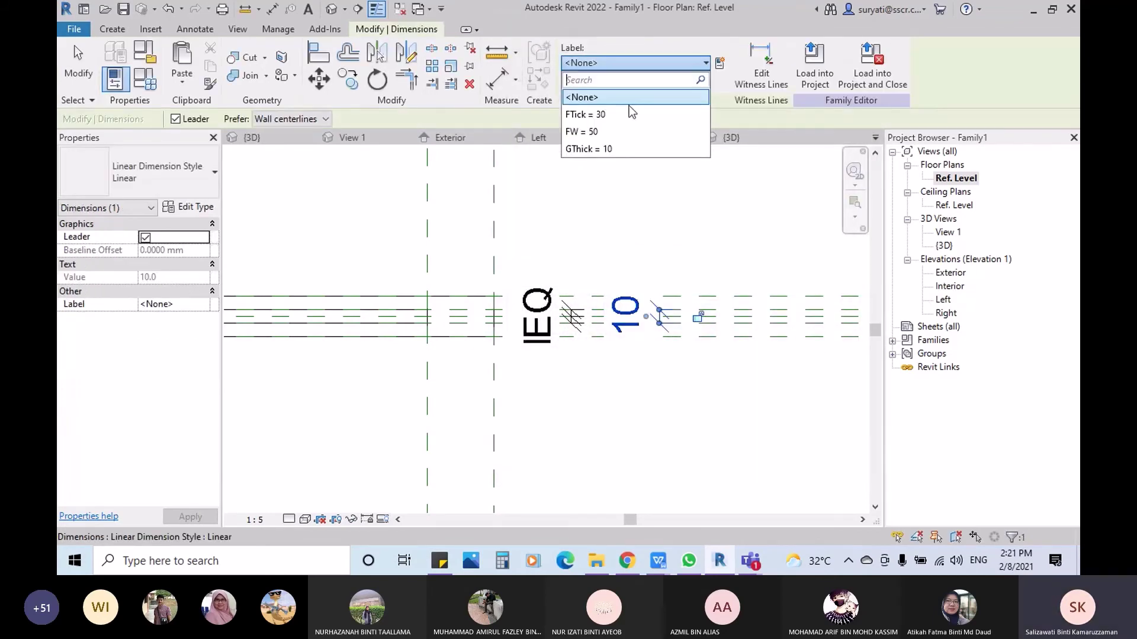
{"action": "left_click", "coordinate": [609, 148]}
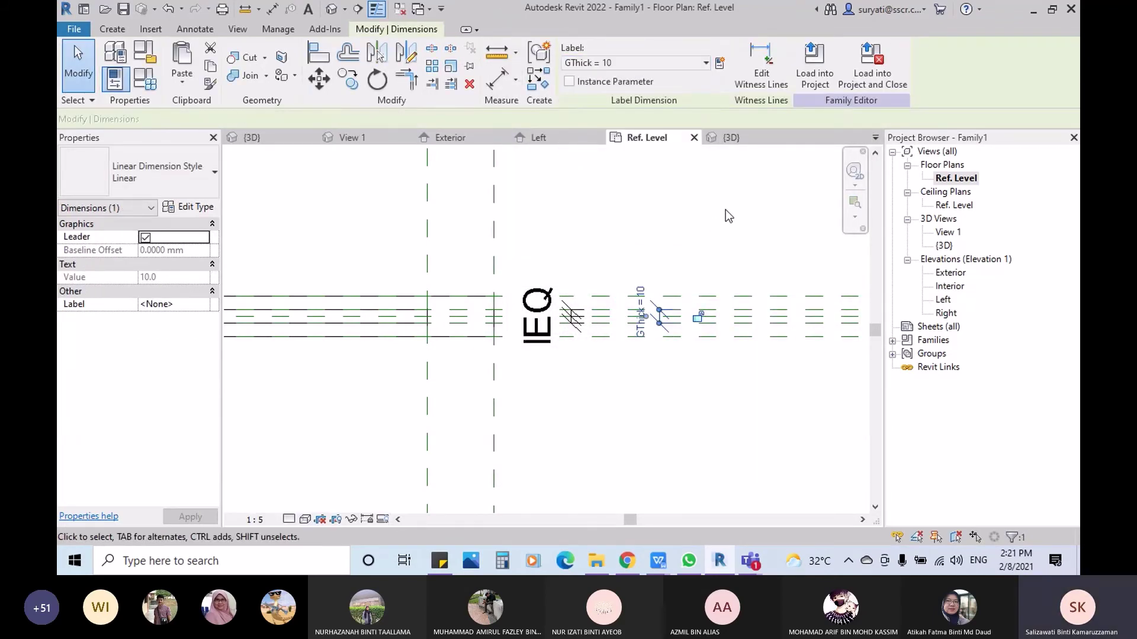
{"action": "left_click", "coordinate": [724, 208]}
Step: In the 3D view, assign the Glass material to the infill extrusion inside the frame
{"action": "left_click", "coordinate": [731, 137]}
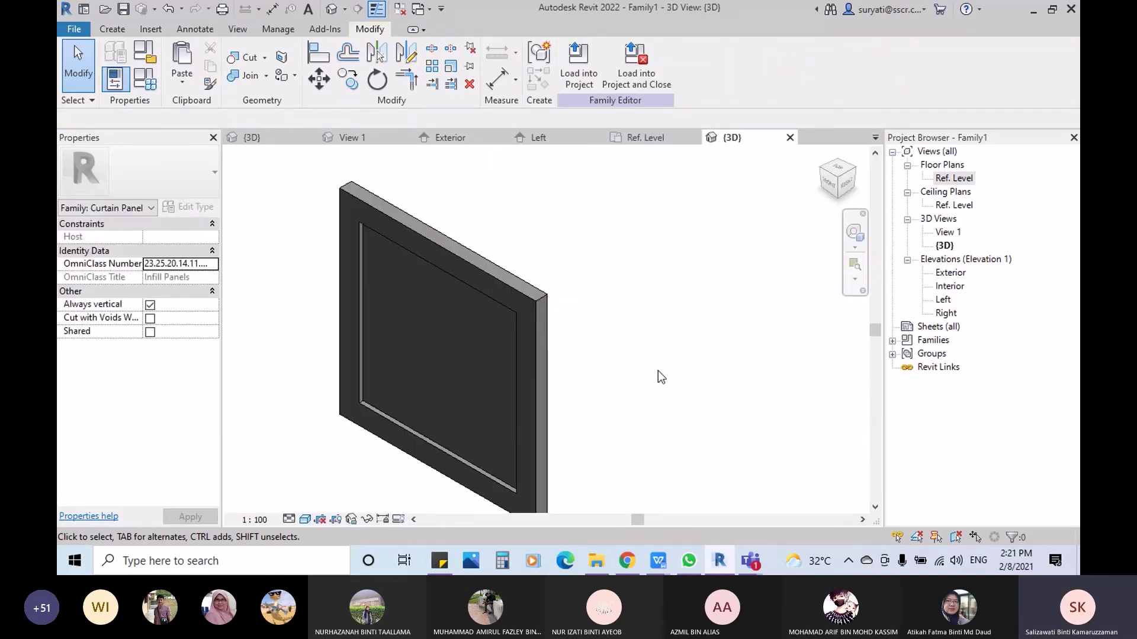
{"action": "middle_click_drag", "start_coordinate": [480, 339], "coordinate": [485, 307]}
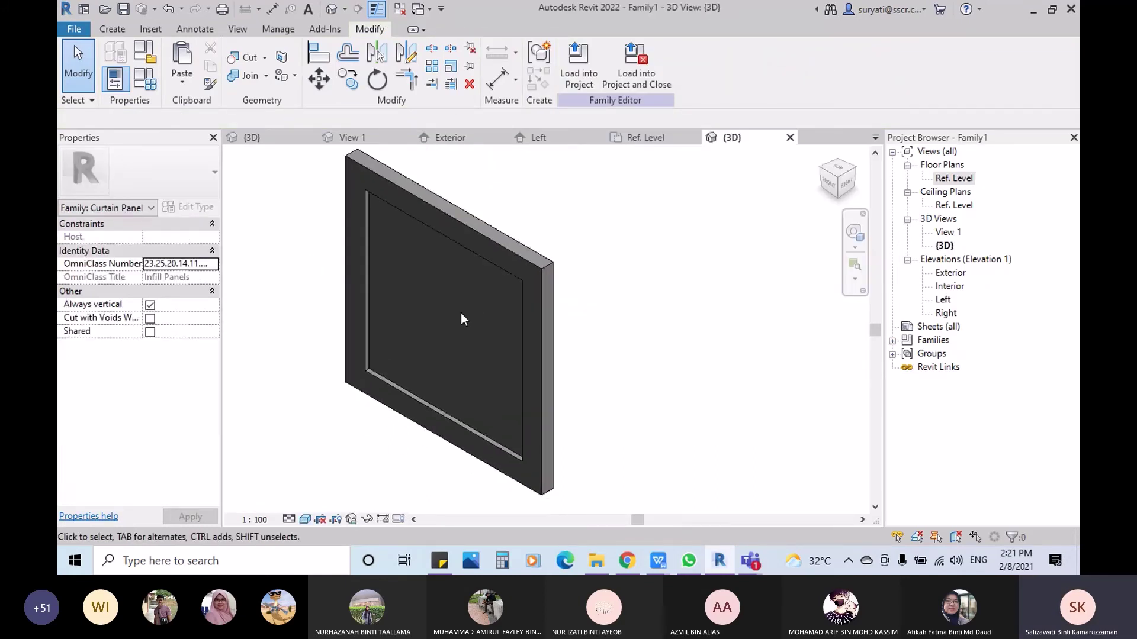
{"action": "left_click", "coordinate": [373, 349]}
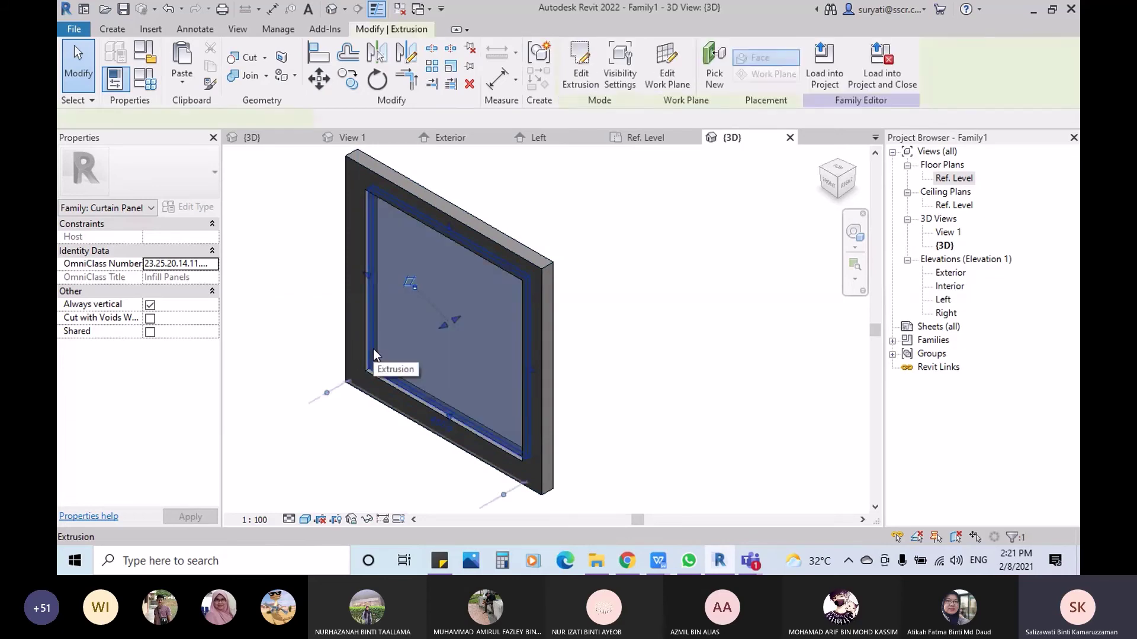
{"action": "left_click", "coordinate": [178, 304]}
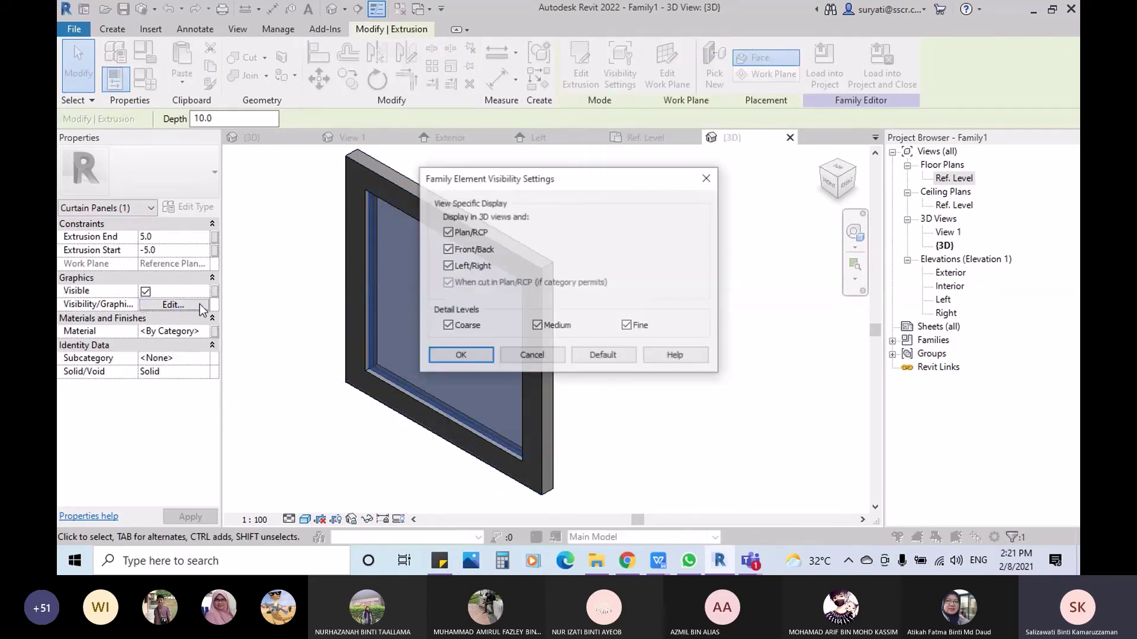
{"action": "left_click", "coordinate": [531, 355]}
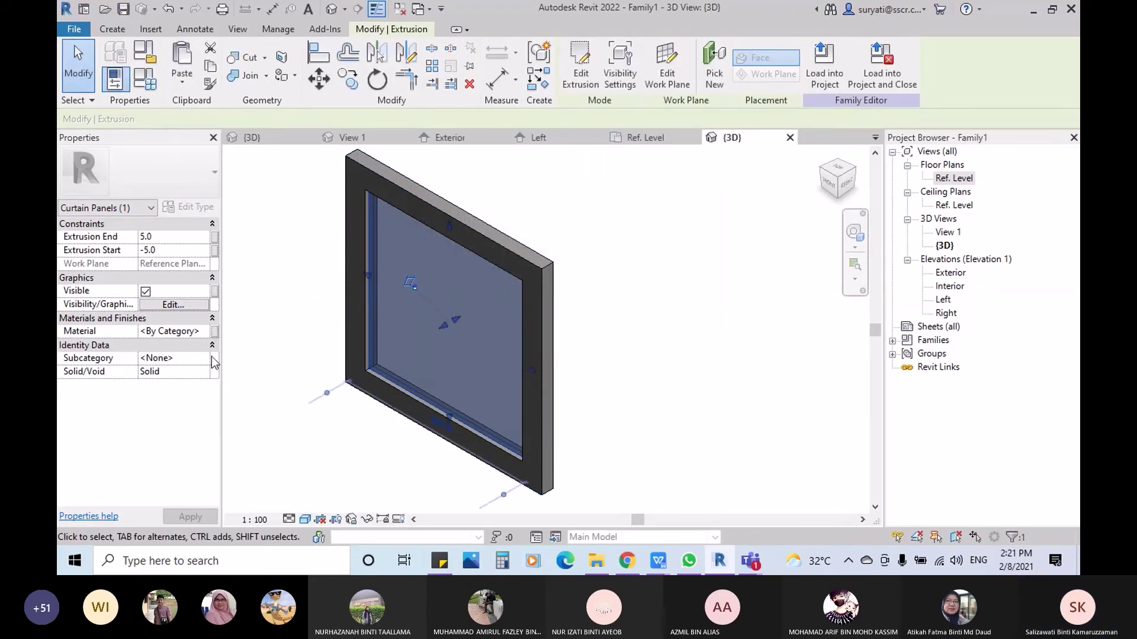
{"action": "left_click", "coordinate": [211, 347]}
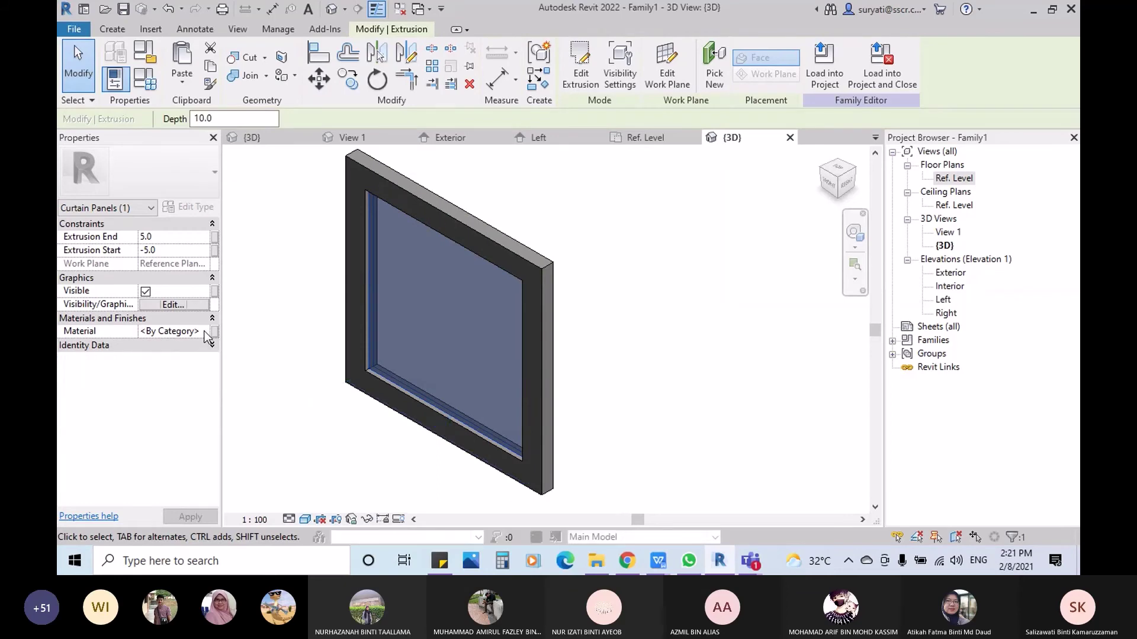
{"action": "left_click", "coordinate": [201, 331]}
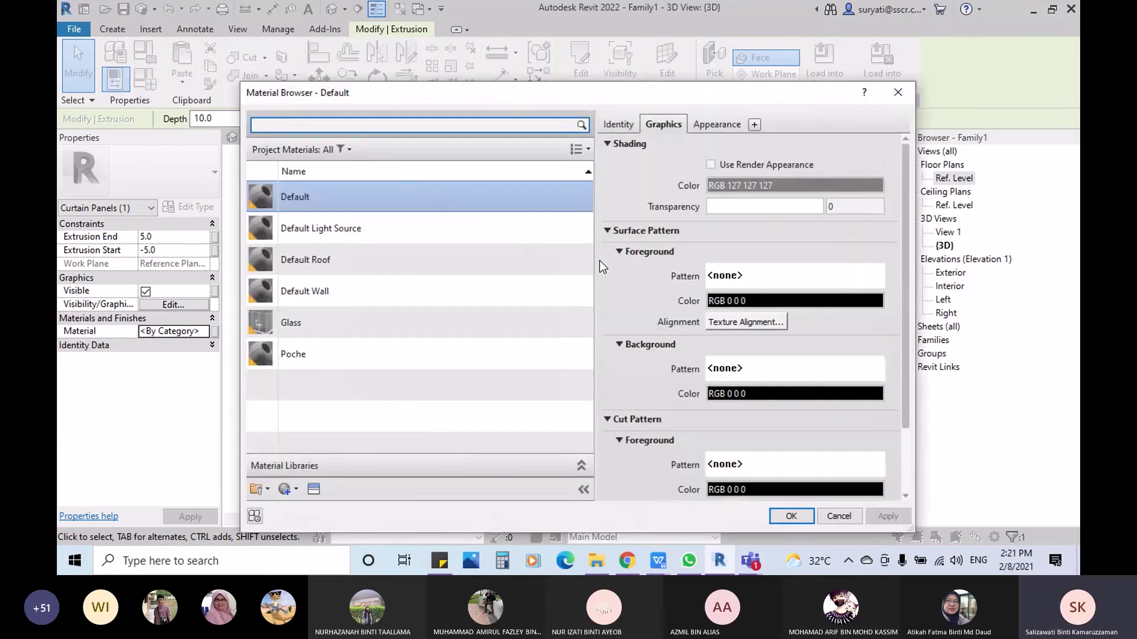
{"action": "left_click_drag", "start_coordinate": [485, 102], "coordinate": [632, 69]}
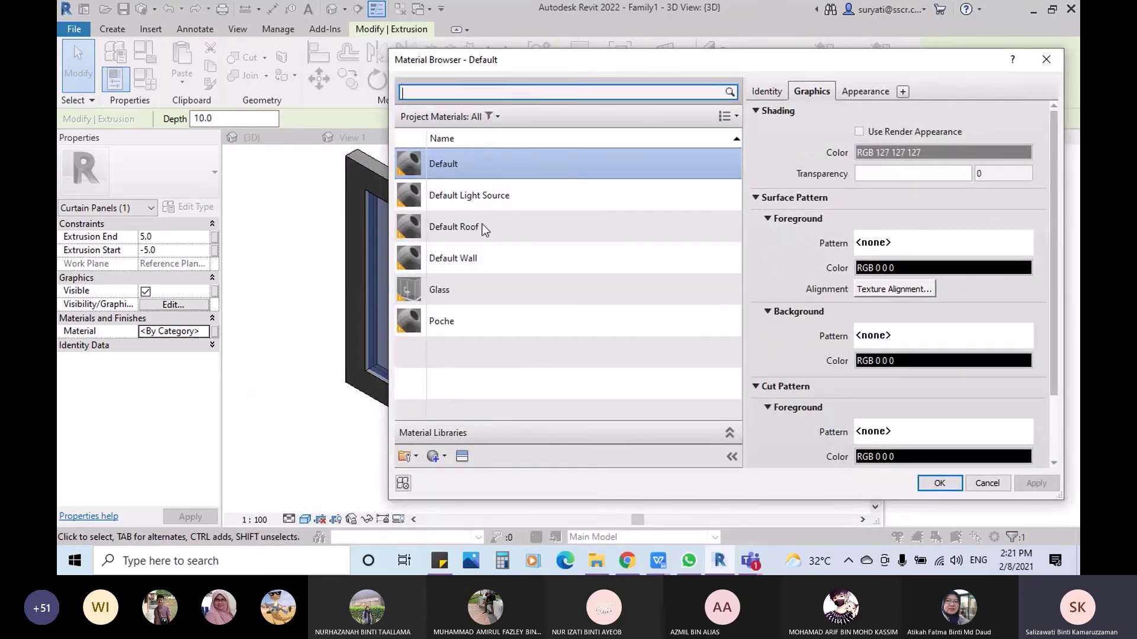
{"action": "left_click", "coordinate": [463, 287]}
{"action": "left_click_drag", "start_coordinate": [860, 62], "coordinate": [729, 48]}
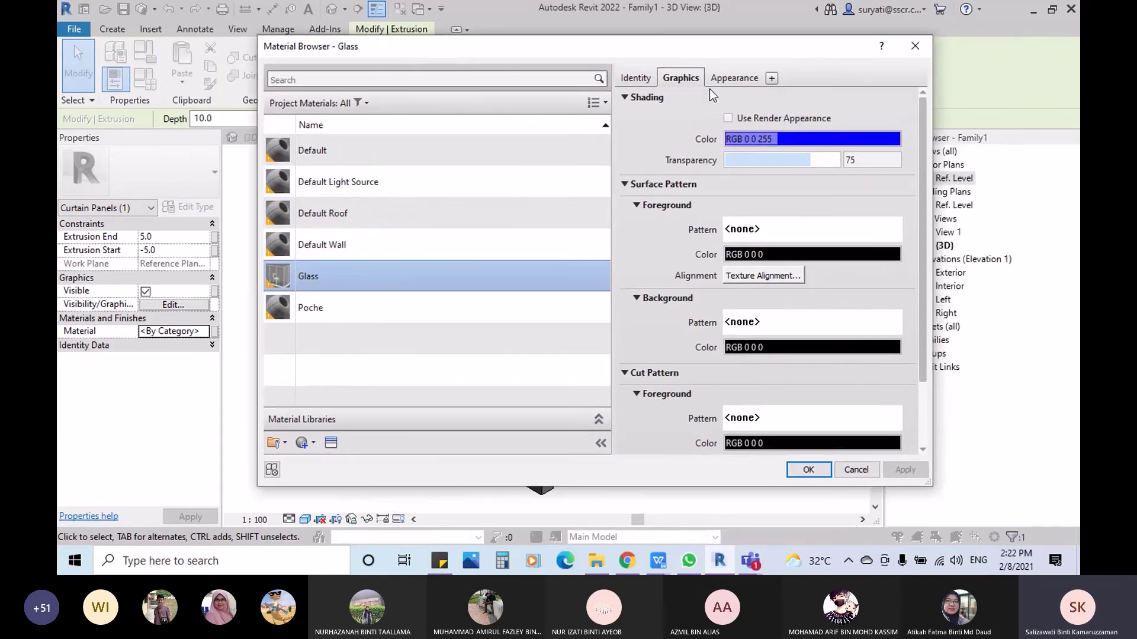
{"action": "left_click", "coordinate": [808, 469]}
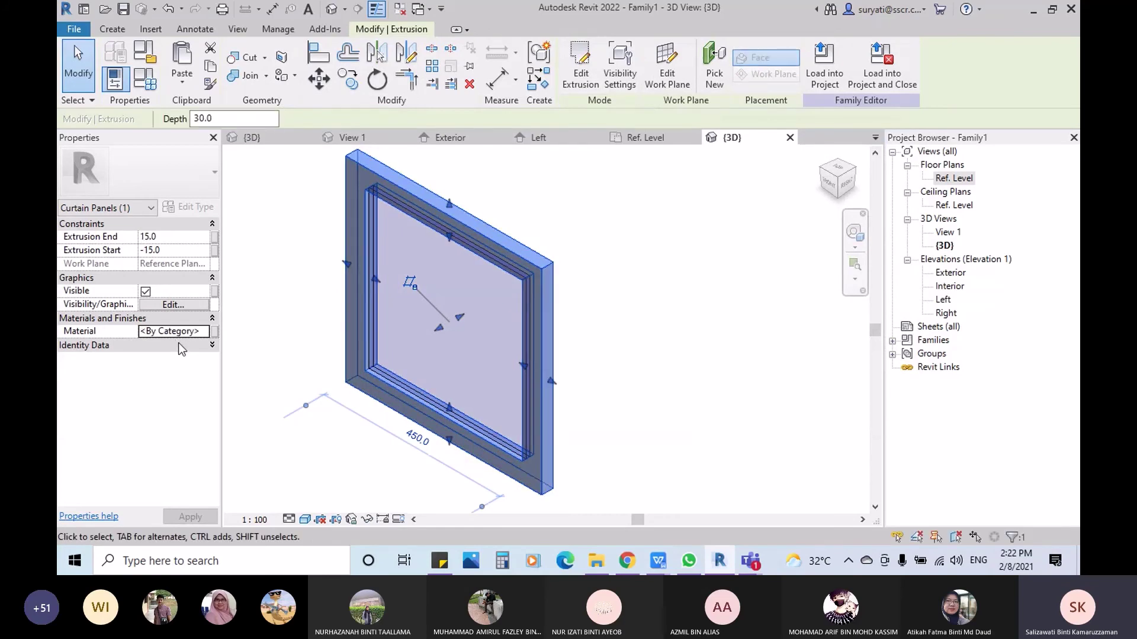
Step: For the outer frame extrusion's material, create a new material and name it Frame
{"action": "left_click", "coordinate": [208, 335]}
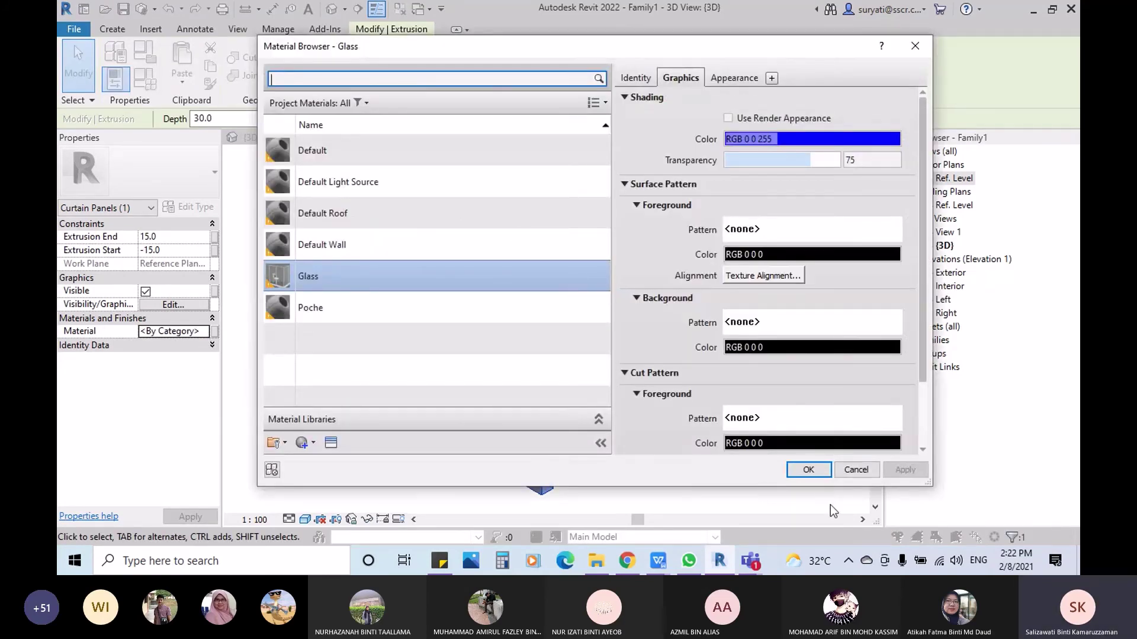
{"action": "left_click", "coordinate": [285, 444]}
{"action": "left_click", "coordinate": [314, 443]}
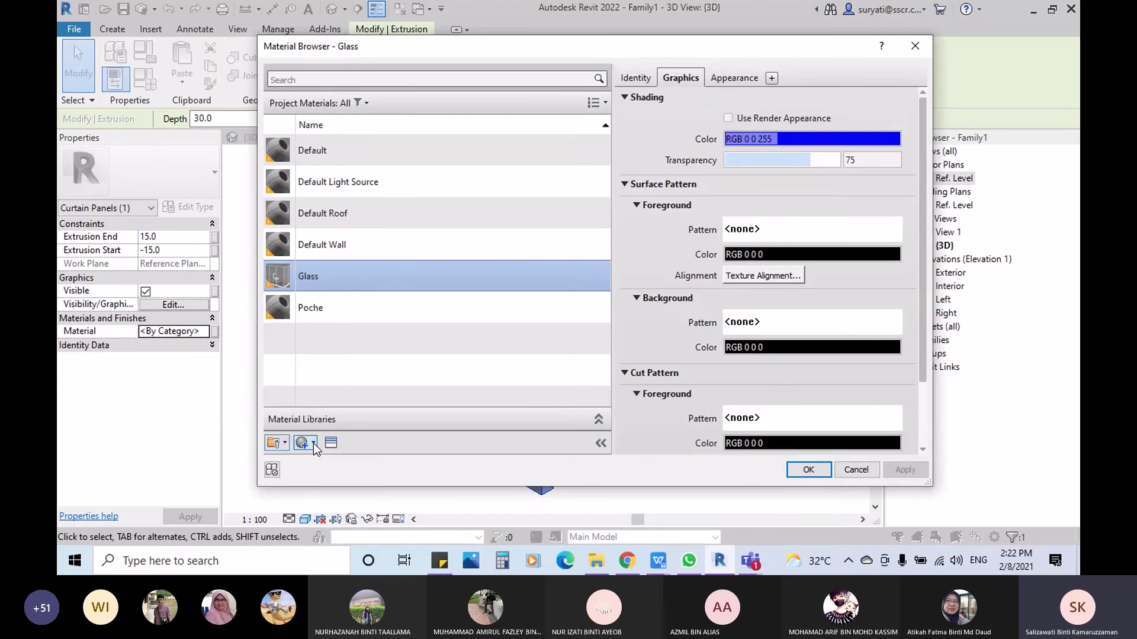
{"action": "left_click", "coordinate": [314, 444]}
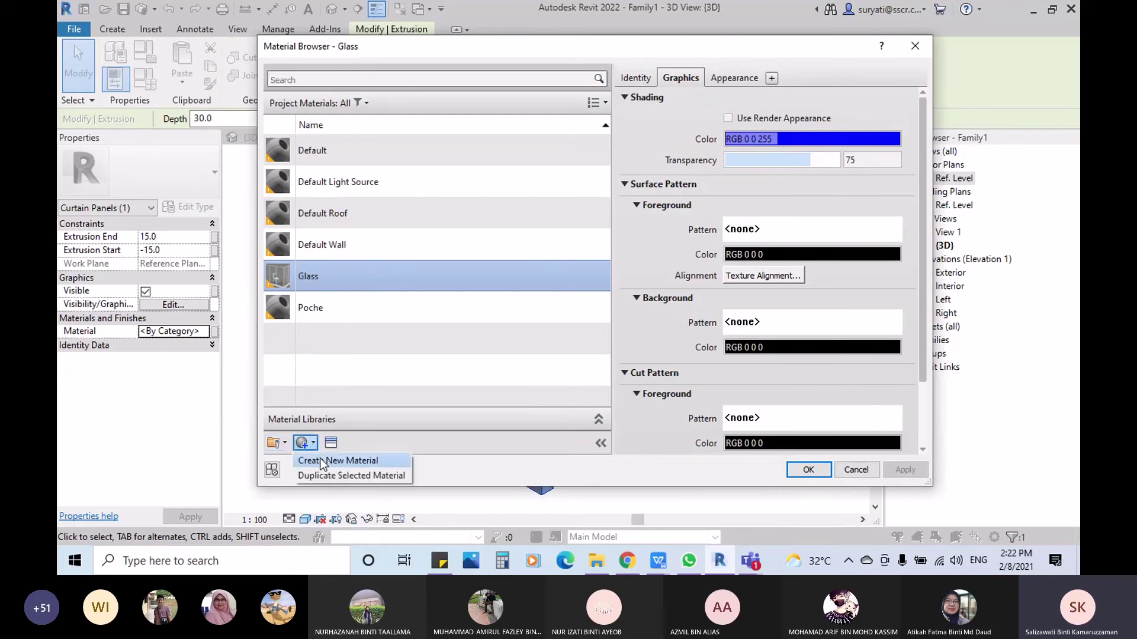
{"action": "left_click", "coordinate": [322, 462]}
{"action": "right_click", "coordinate": [324, 216]}
{"action": "left_click", "coordinate": [350, 255]}
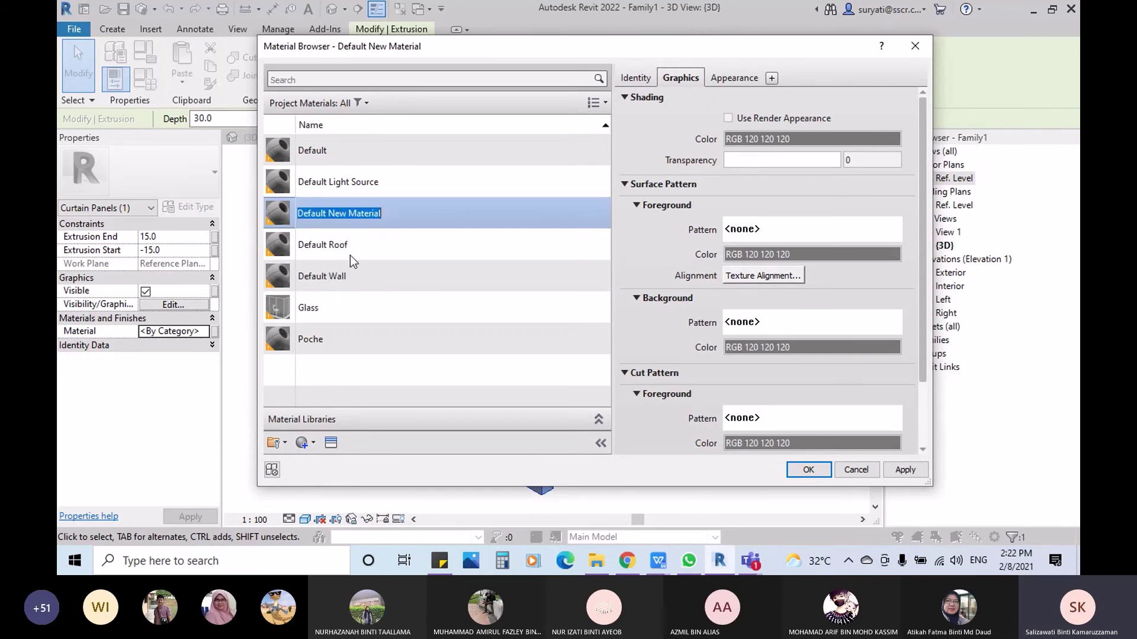
{"action": "key", "text": "BackSpace"}
{"action": "type", "text": "Frame"}
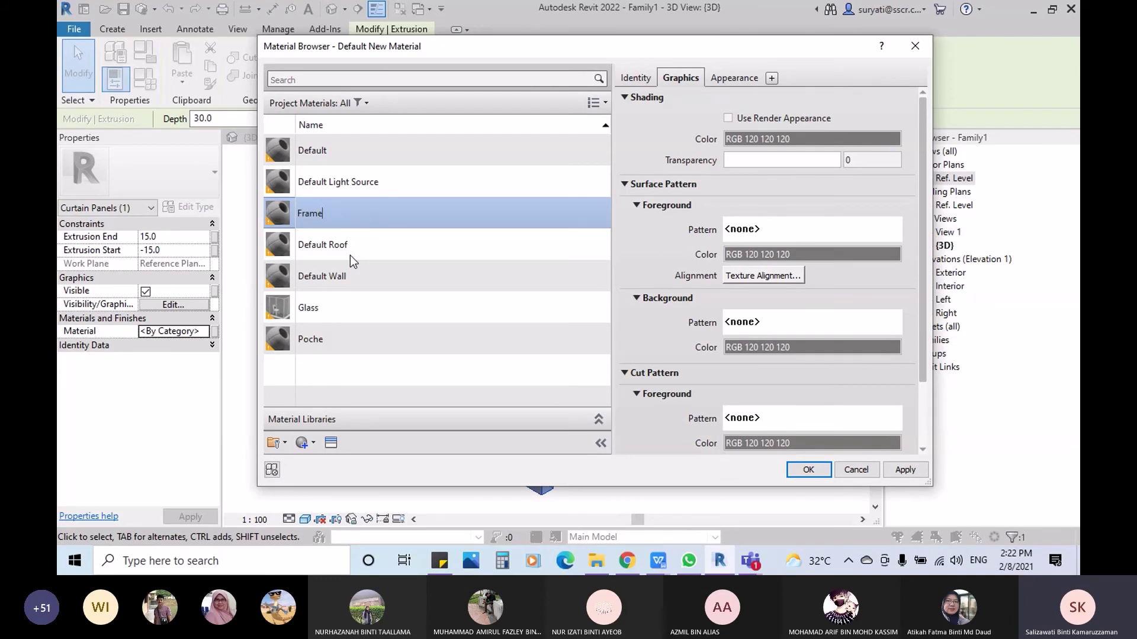
{"action": "key", "text": "Return"}
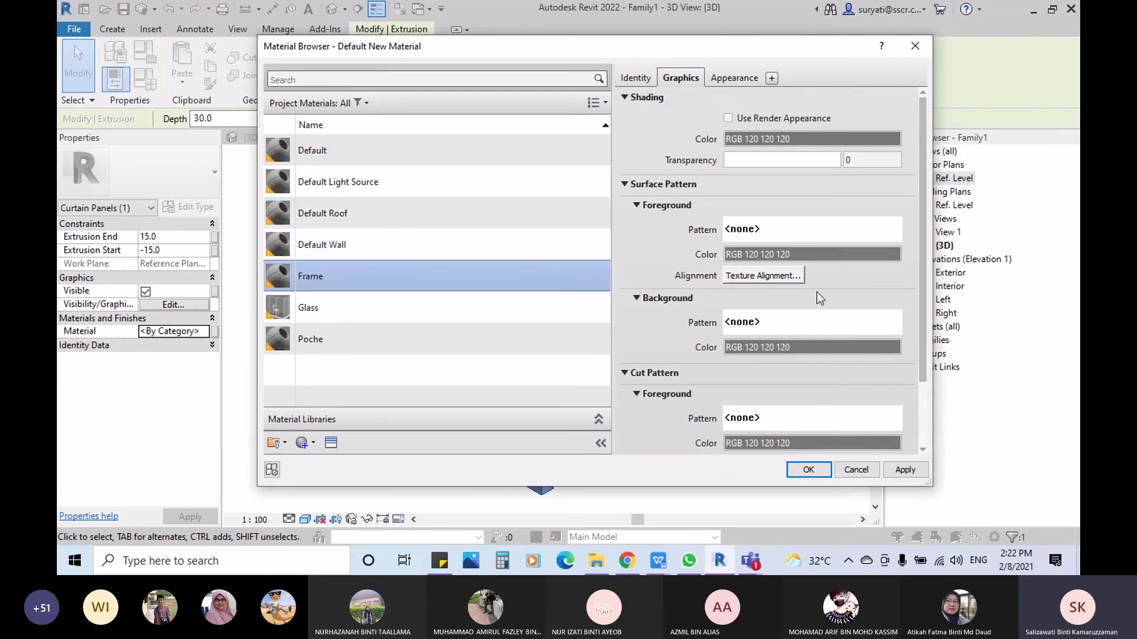
Step: Open the asset browser for the Frame material and list the Aluminum assets under Metal in the Appearance Library
{"action": "left_click", "coordinate": [331, 443]}
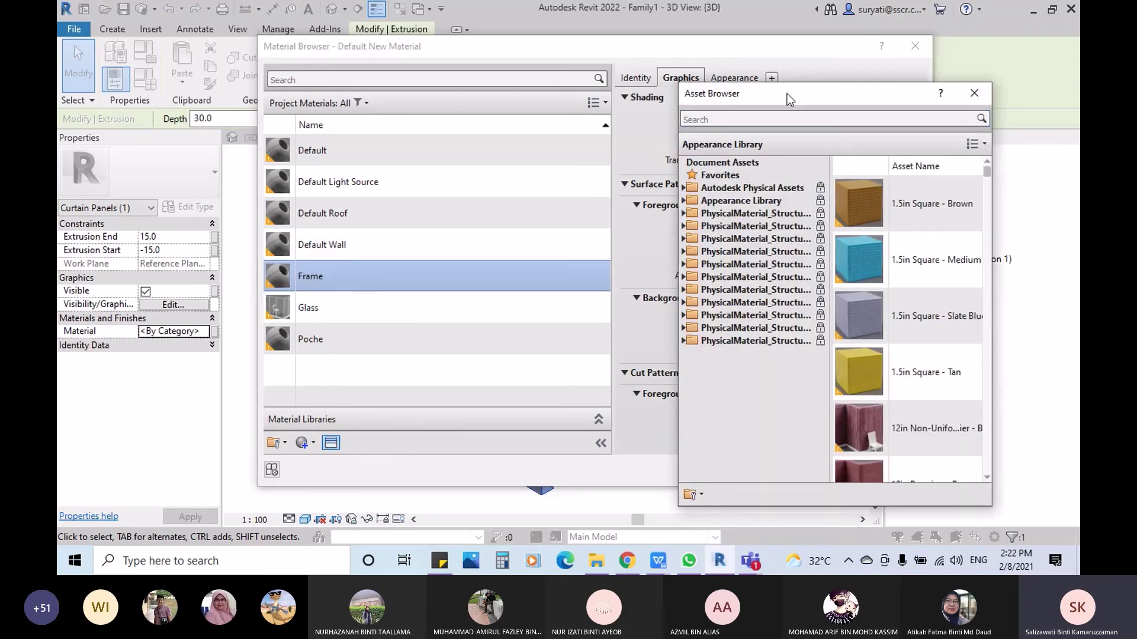
{"action": "left_click_drag", "start_coordinate": [787, 96], "coordinate": [752, 40]}
{"action": "left_click", "coordinate": [649, 143]}
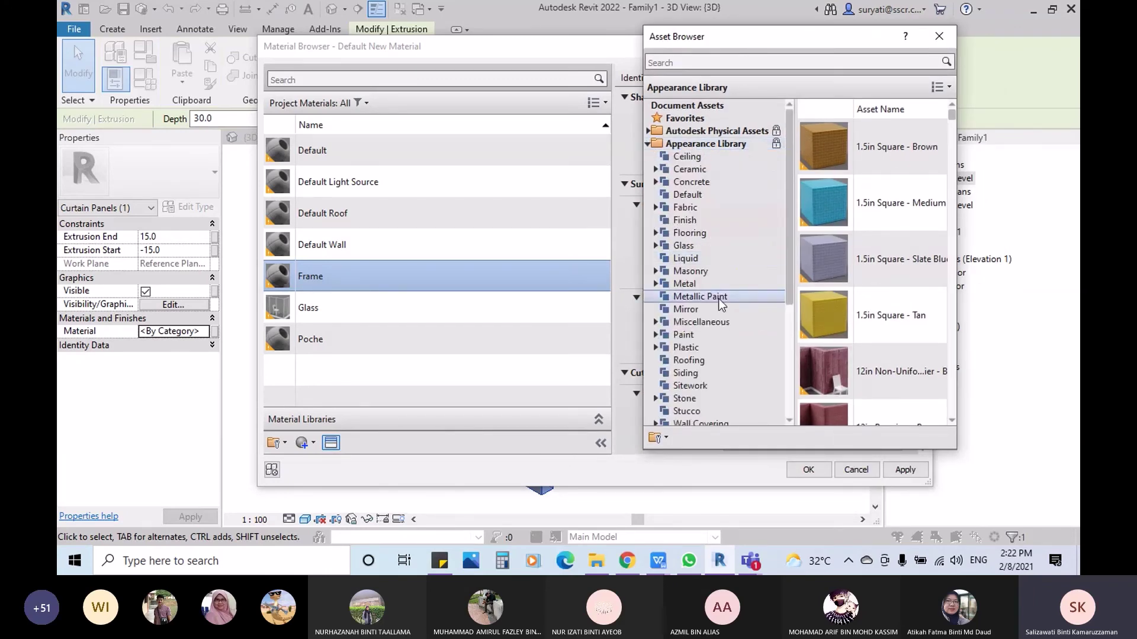
{"action": "scroll", "coordinate": [756, 270], "scroll_direction": "down", "scroll_amount": 2}
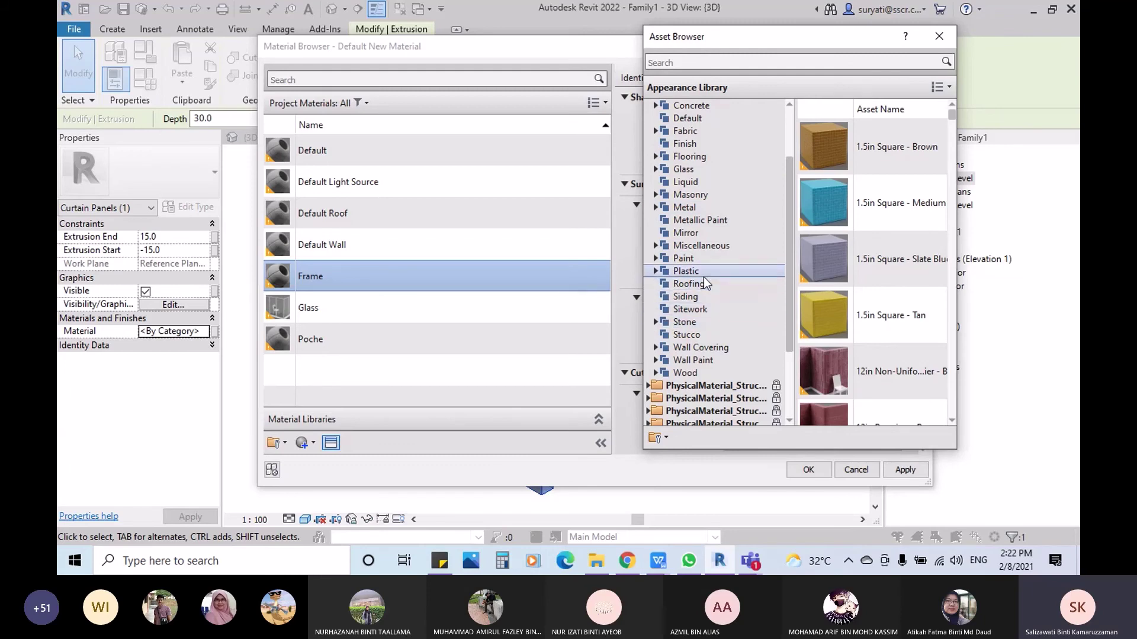
{"action": "scroll", "coordinate": [710, 222], "scroll_direction": "up", "scroll_amount": 2}
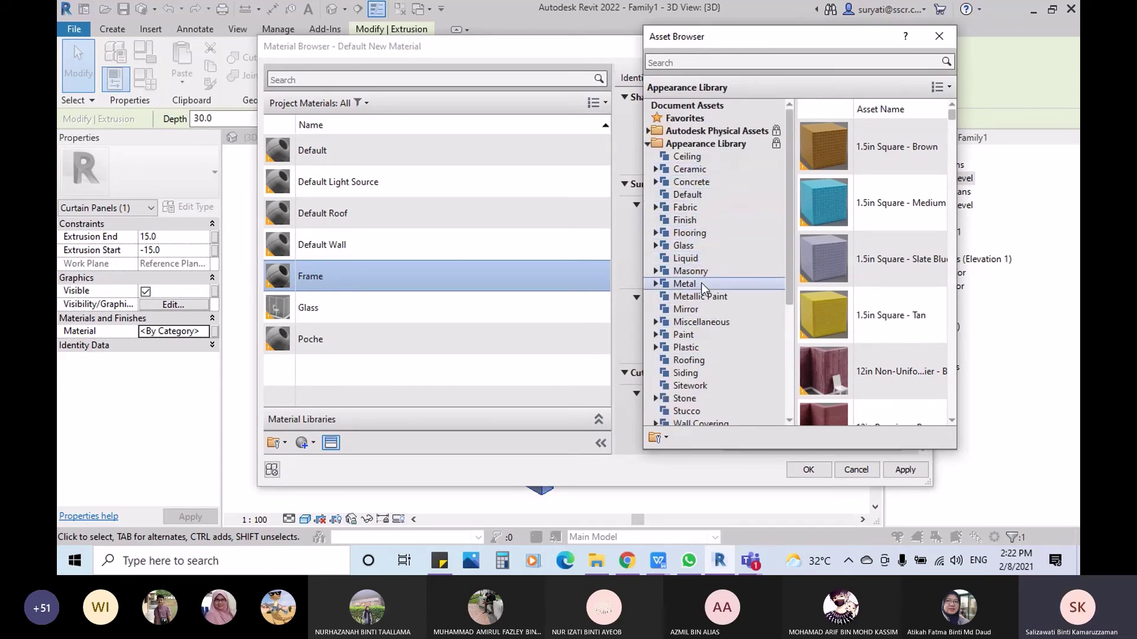
{"action": "left_click", "coordinate": [675, 284]}
{"action": "left_click", "coordinate": [657, 284]}
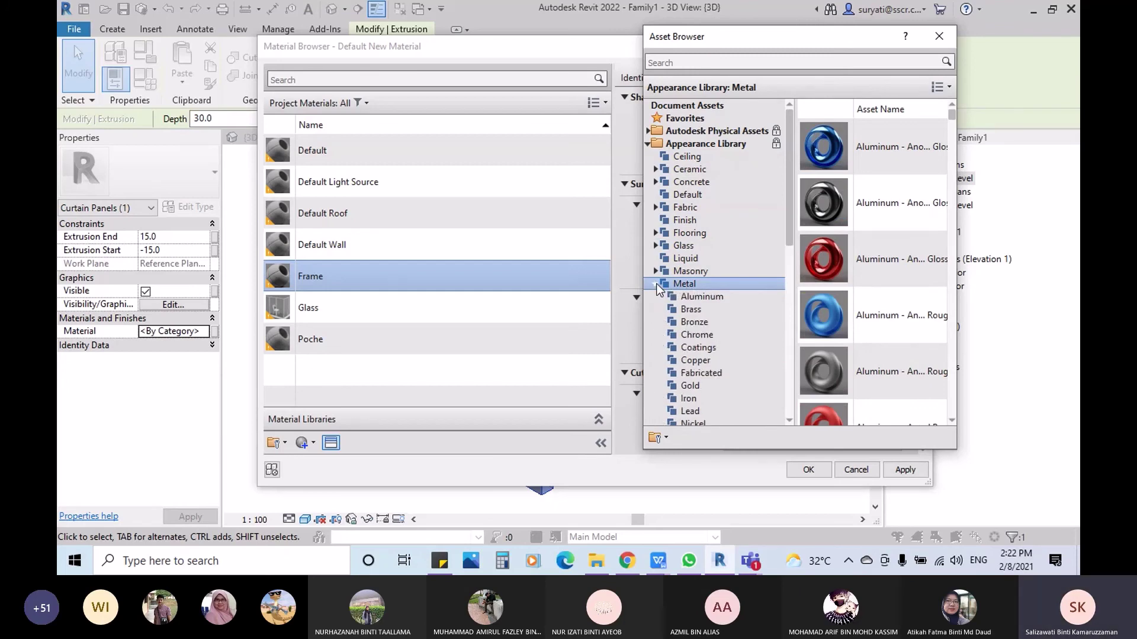
{"action": "left_click", "coordinate": [710, 298]}
{"action": "scroll", "coordinate": [696, 296], "scroll_direction": "down", "scroll_amount": 3}
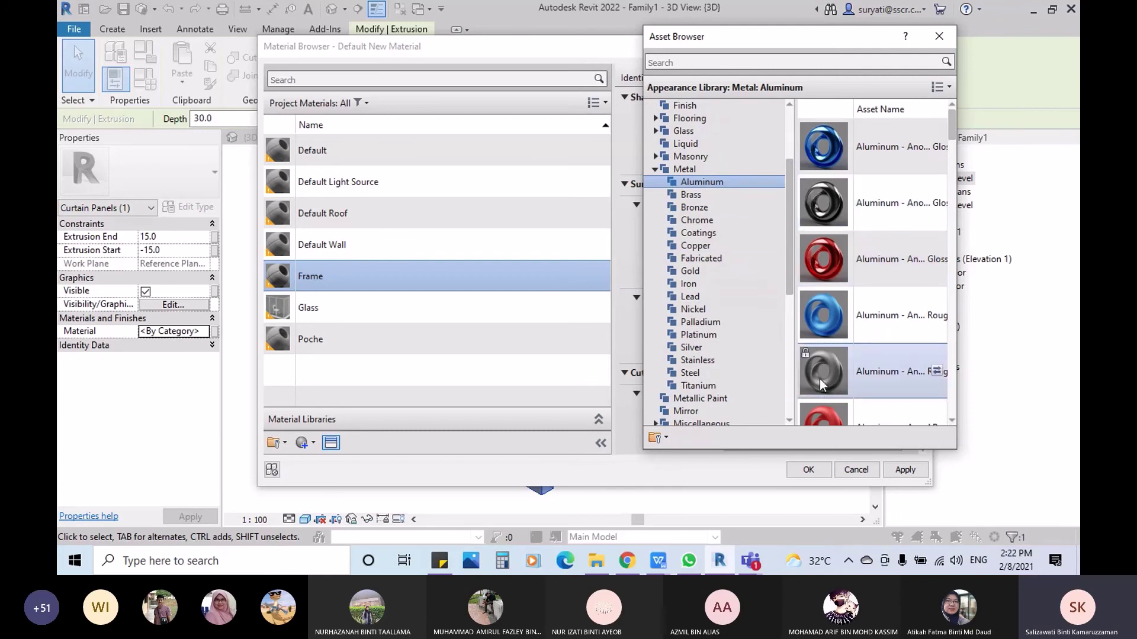
Step: Apply the Aluminum - Dark appearance asset to the Frame material and close the asset browser
{"action": "double_click", "coordinate": [837, 204]}
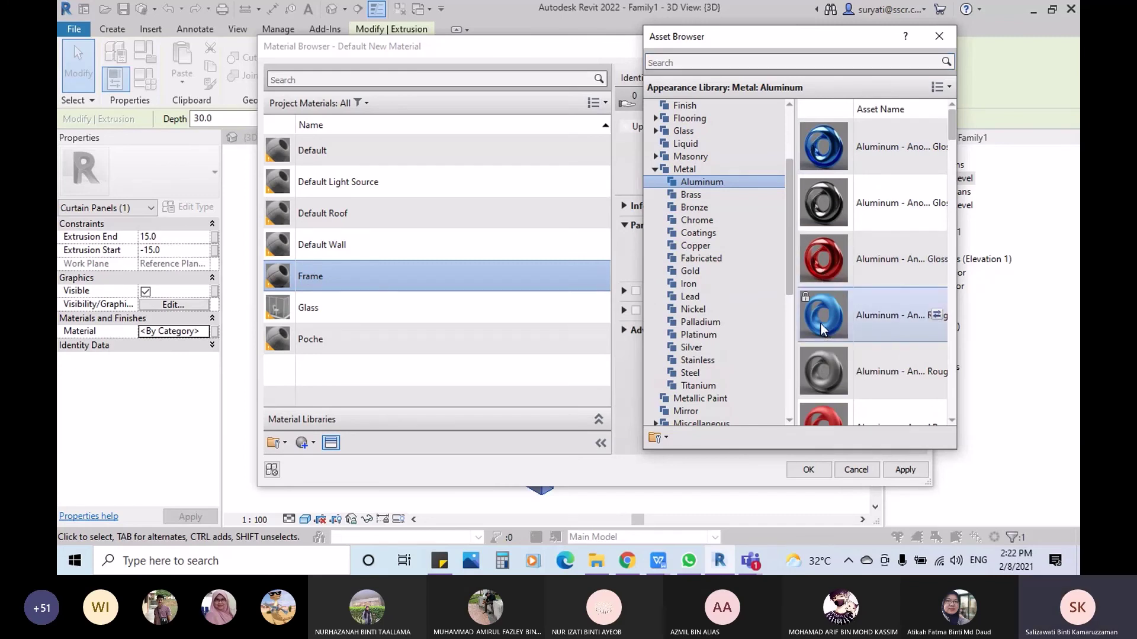
{"action": "scroll", "coordinate": [820, 324], "scroll_direction": "down", "scroll_amount": 5}
{"action": "scroll", "coordinate": [826, 321], "scroll_direction": "down", "scroll_amount": 5}
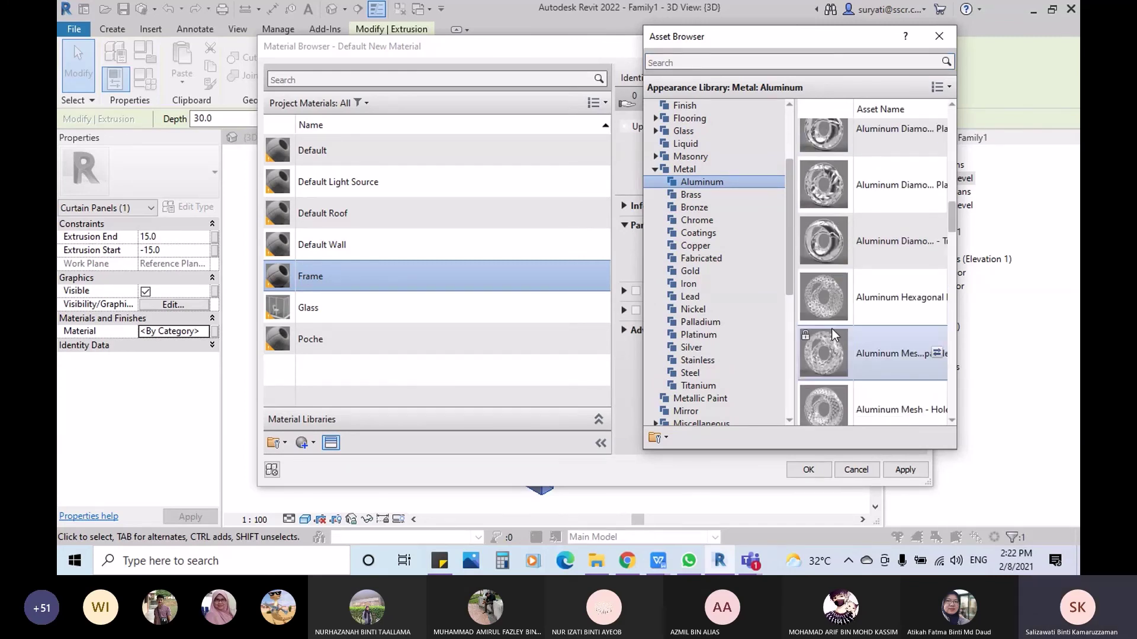
{"action": "scroll", "coordinate": [832, 328], "scroll_direction": "up", "scroll_amount": 5}
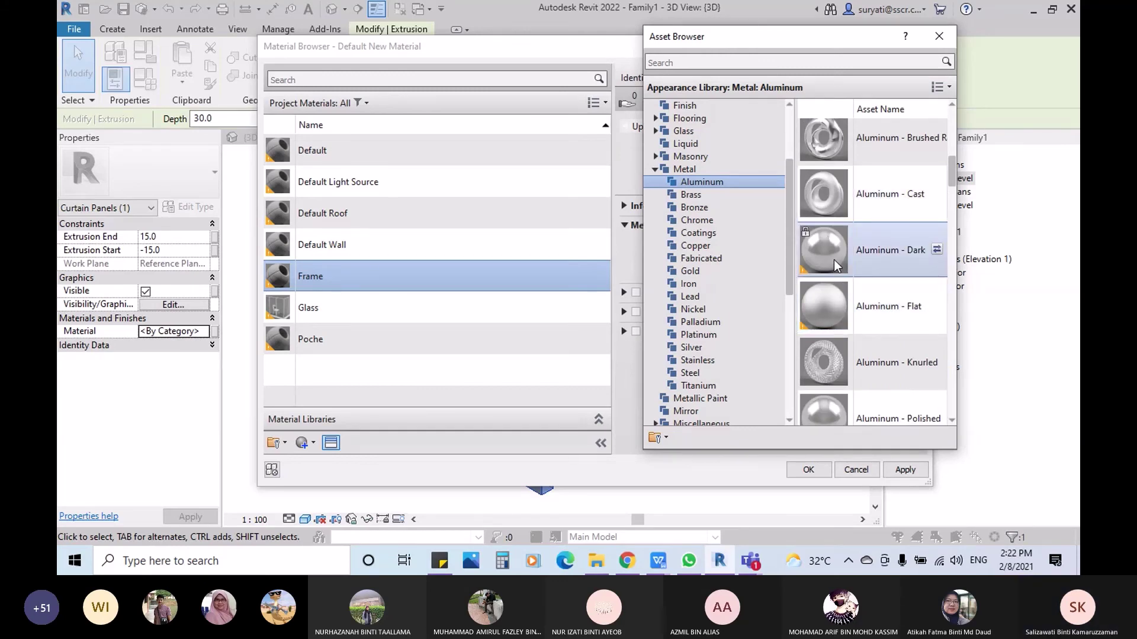
{"action": "scroll", "coordinate": [833, 260], "scroll_direction": "up", "scroll_amount": 1}
{"action": "left_click_drag", "start_coordinate": [829, 53], "coordinate": [482, 165]}
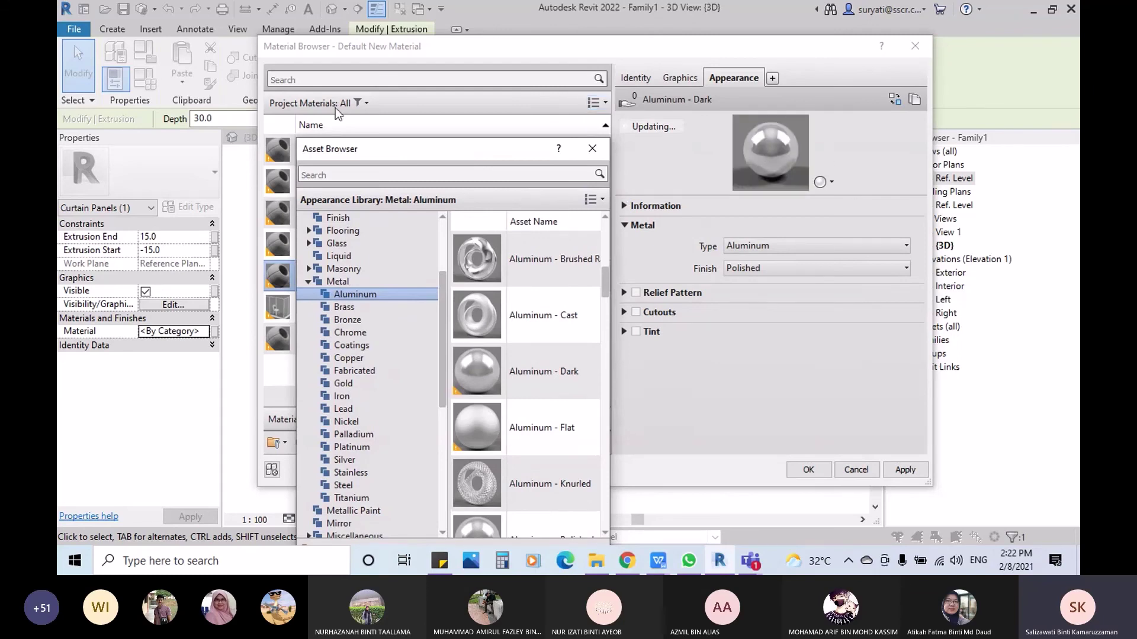
{"action": "left_click", "coordinate": [592, 149]}
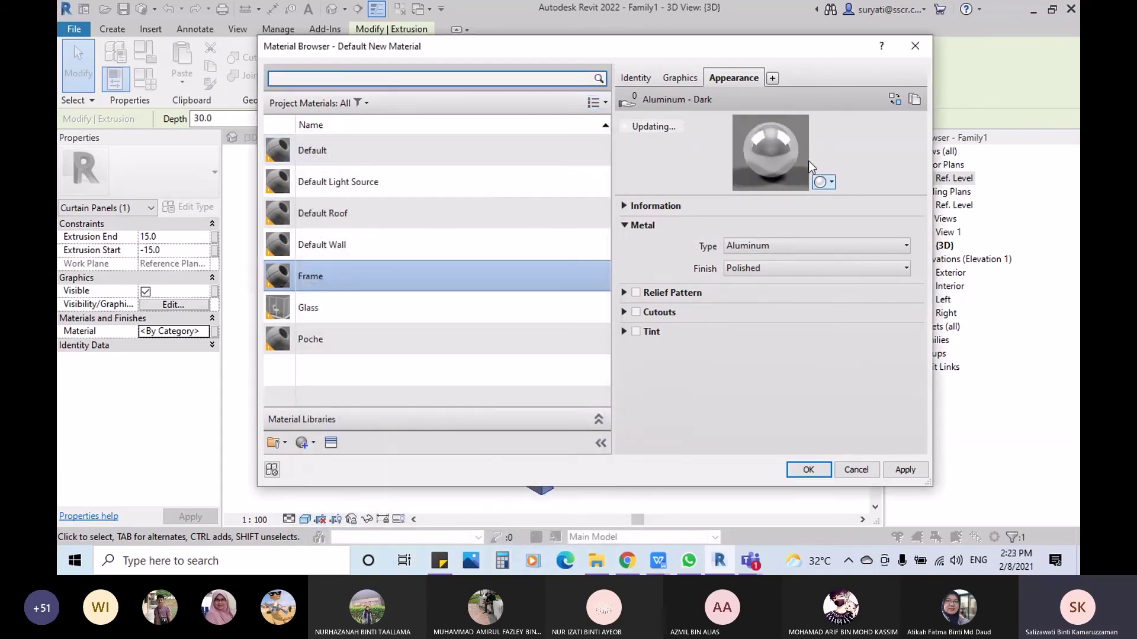
Step: Set the Frame material's shading to use the render appearance and assign the material to the frame extrusion
{"action": "left_click", "coordinate": [687, 78]}
{"action": "left_click", "coordinate": [729, 118]}
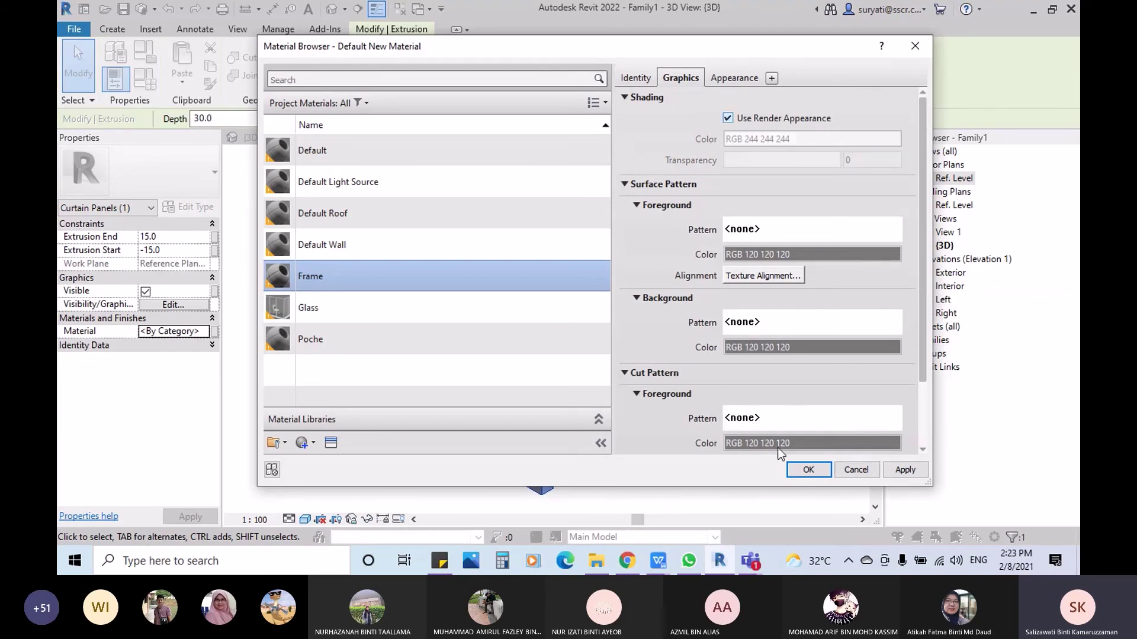
{"action": "left_click", "coordinate": [801, 476]}
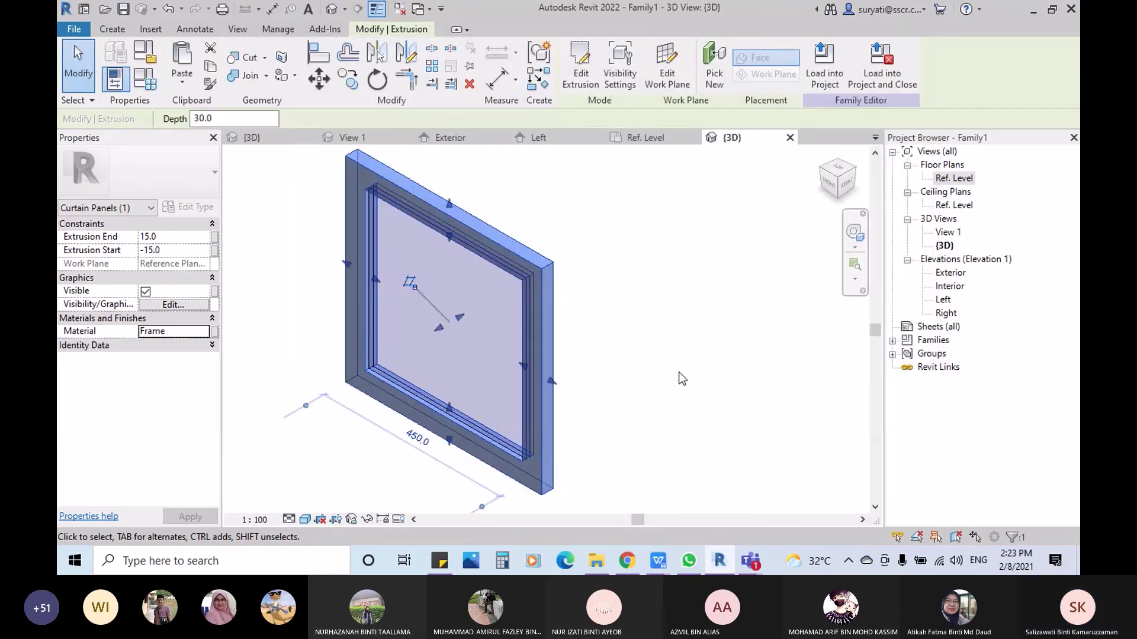
{"action": "left_click", "coordinate": [654, 362]}
{"action": "middle_click_drag", "start_coordinate": [655, 363], "coordinate": [677, 351], "text": "shift"}
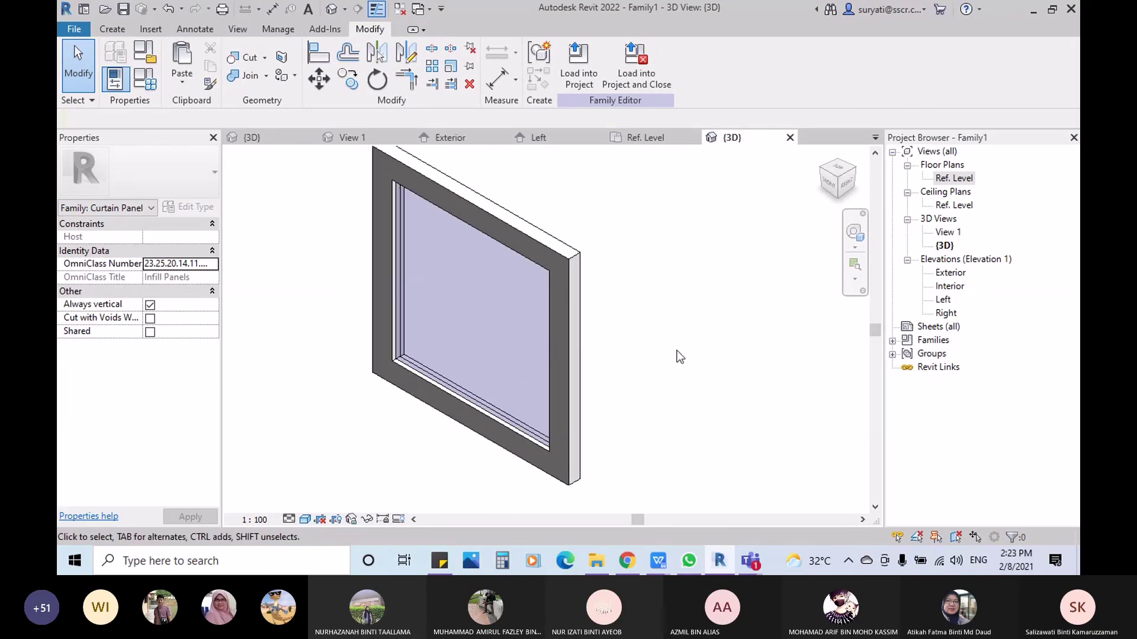
Step: Inspect the properties of the frame and infill extrusions to check the material assigned to each
{"action": "left_click", "coordinate": [568, 264]}
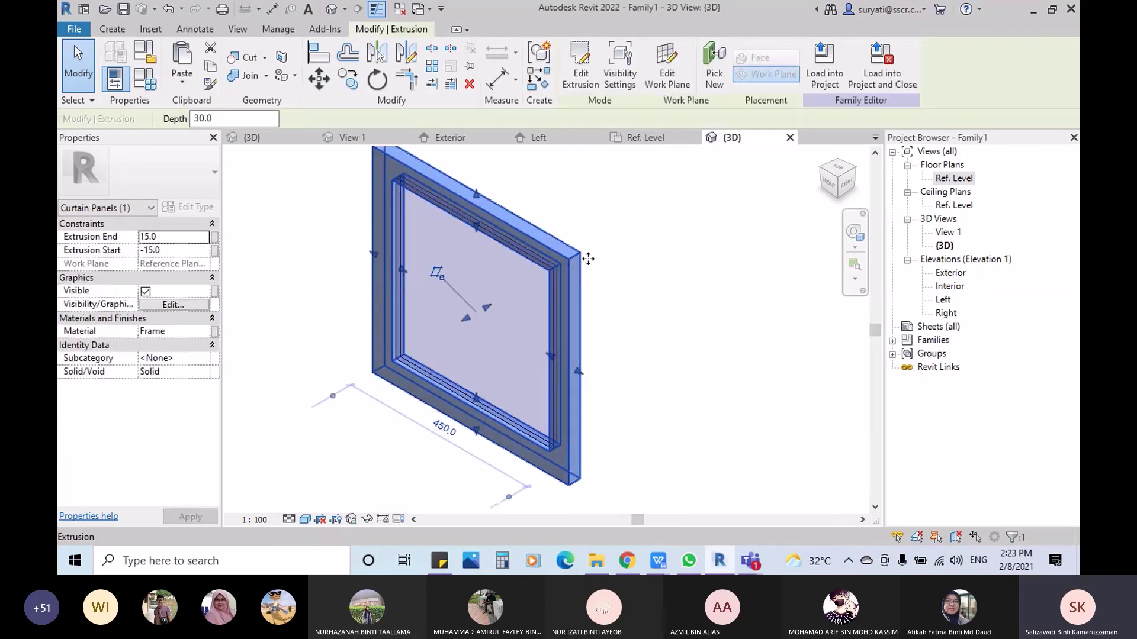
{"action": "left_click", "coordinate": [276, 196]}
{"action": "left_click", "coordinate": [377, 180]}
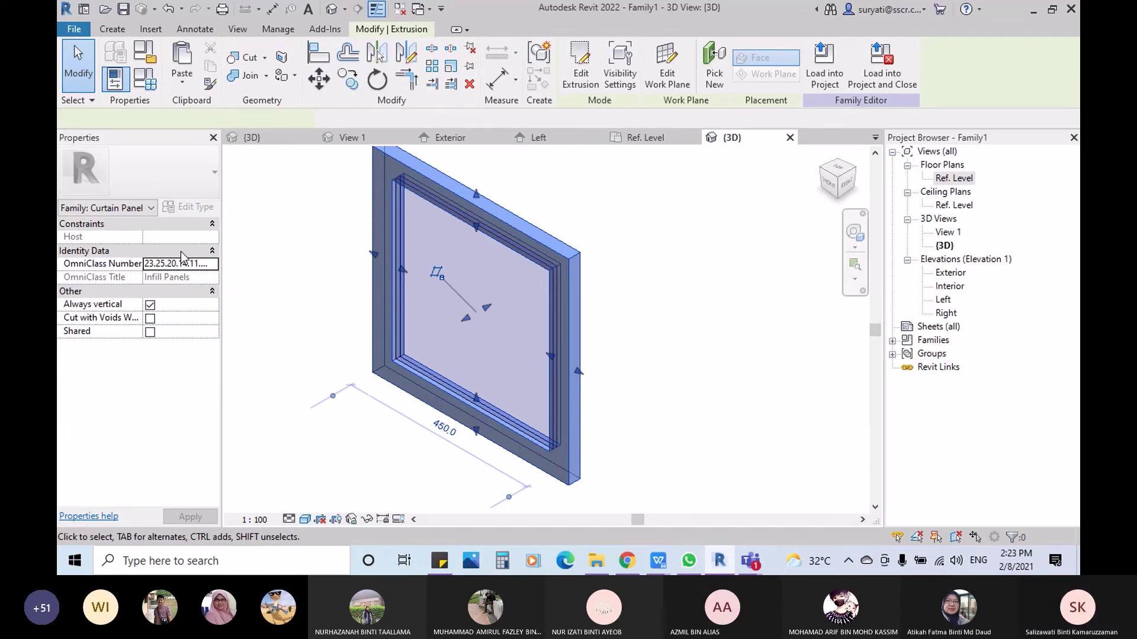
{"action": "left_click", "coordinate": [273, 328]}
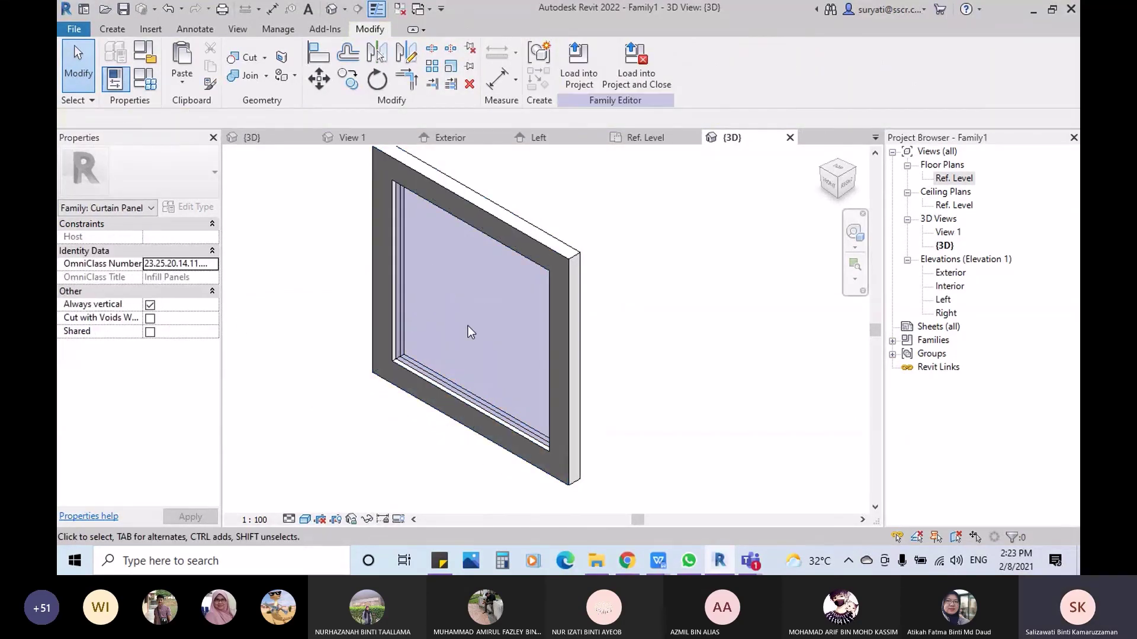
{"action": "left_click", "coordinate": [436, 380]}
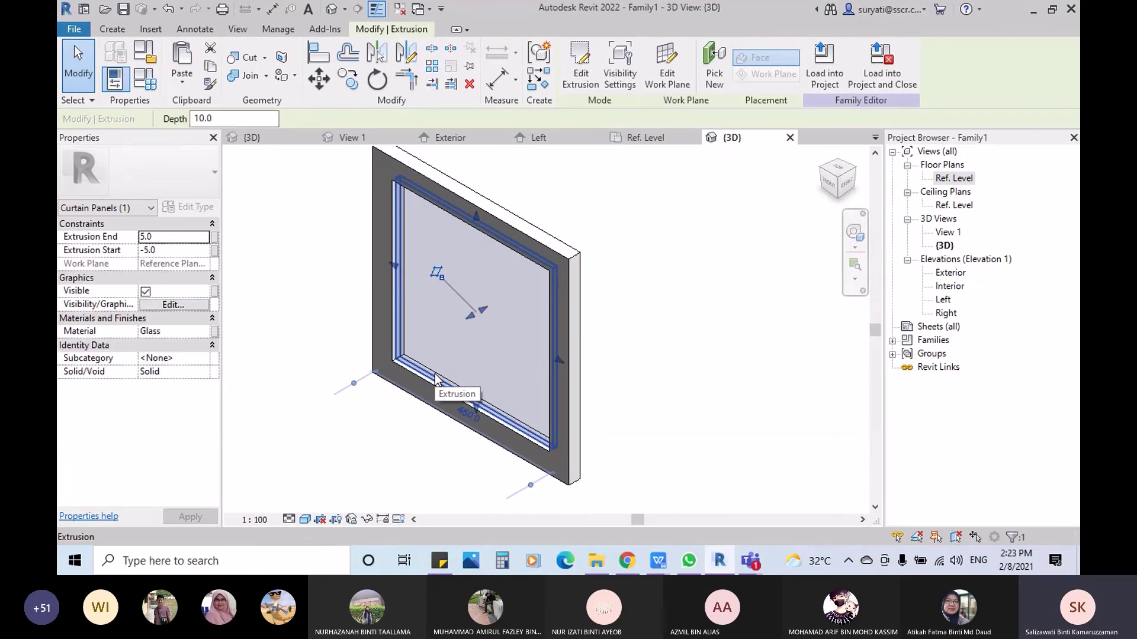
{"action": "left_click", "coordinate": [339, 360]}
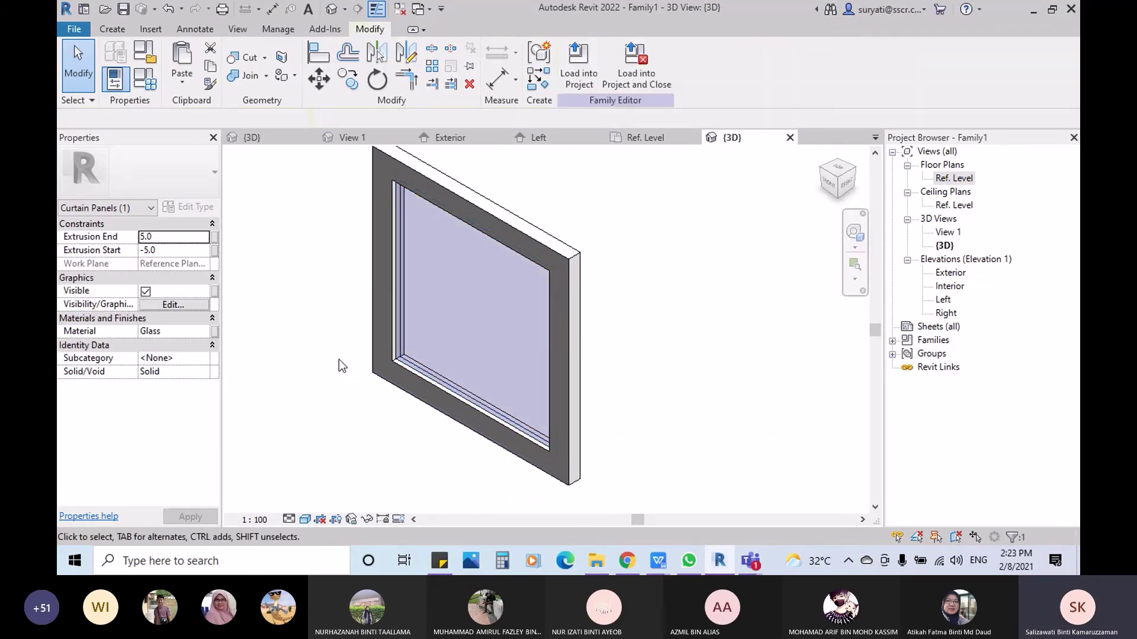
Step: Check the material assigned to the frame extrusion in the material browser and accept it unchanged
{"action": "left_click", "coordinate": [378, 360]}
{"action": "left_click", "coordinate": [204, 335]}
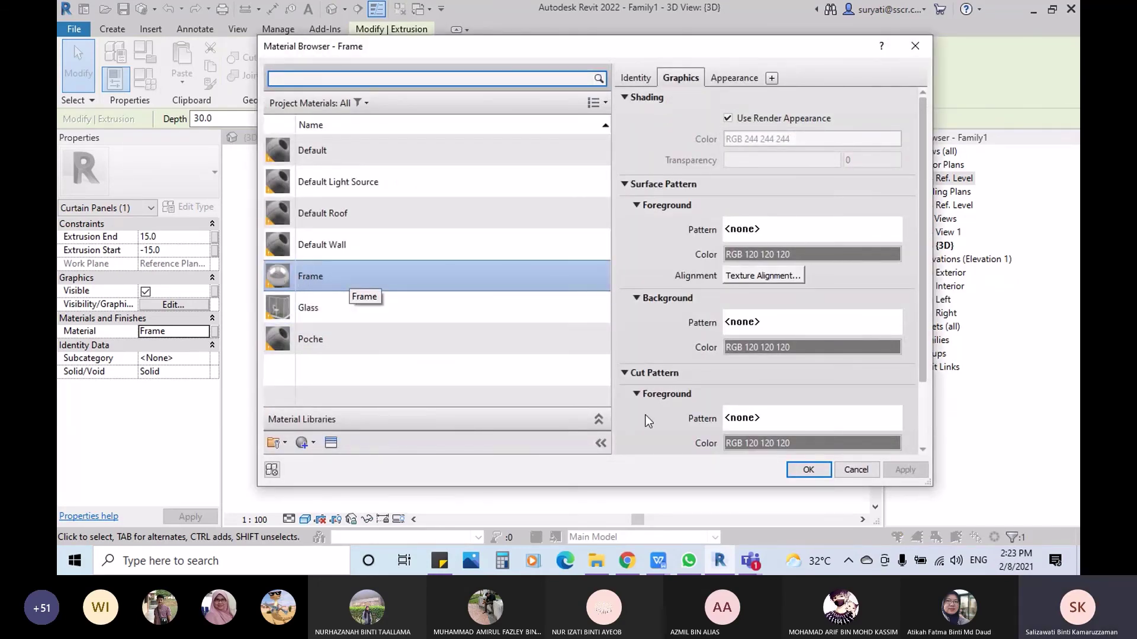
{"action": "left_click", "coordinate": [813, 474]}
{"action": "left_click", "coordinate": [705, 427]}
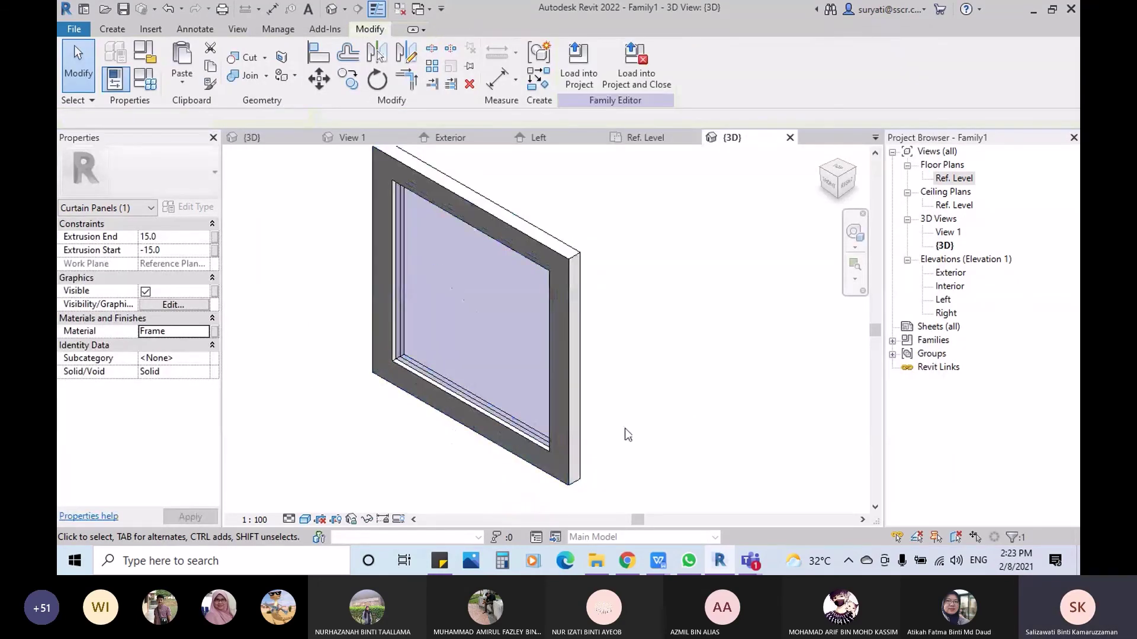
{"action": "scroll", "coordinate": [614, 411], "scroll_direction": "up", "scroll_amount": 1}
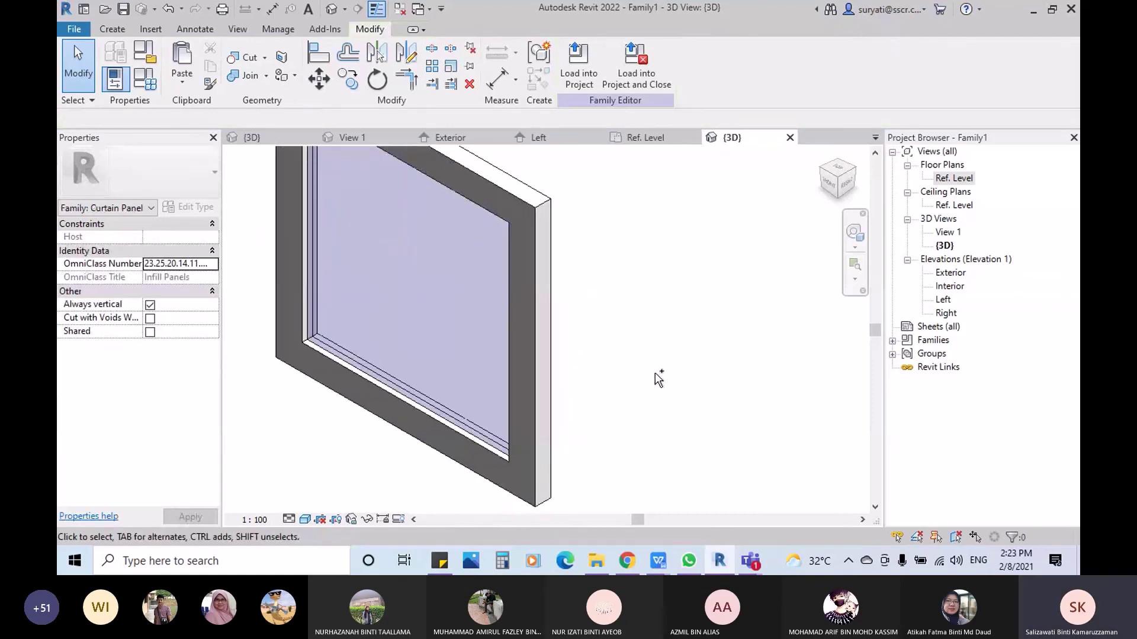
Step: Save the family as "My CW panel" in New folder, load it into the project and close the family
{"action": "key", "text": "ctrl+s"}
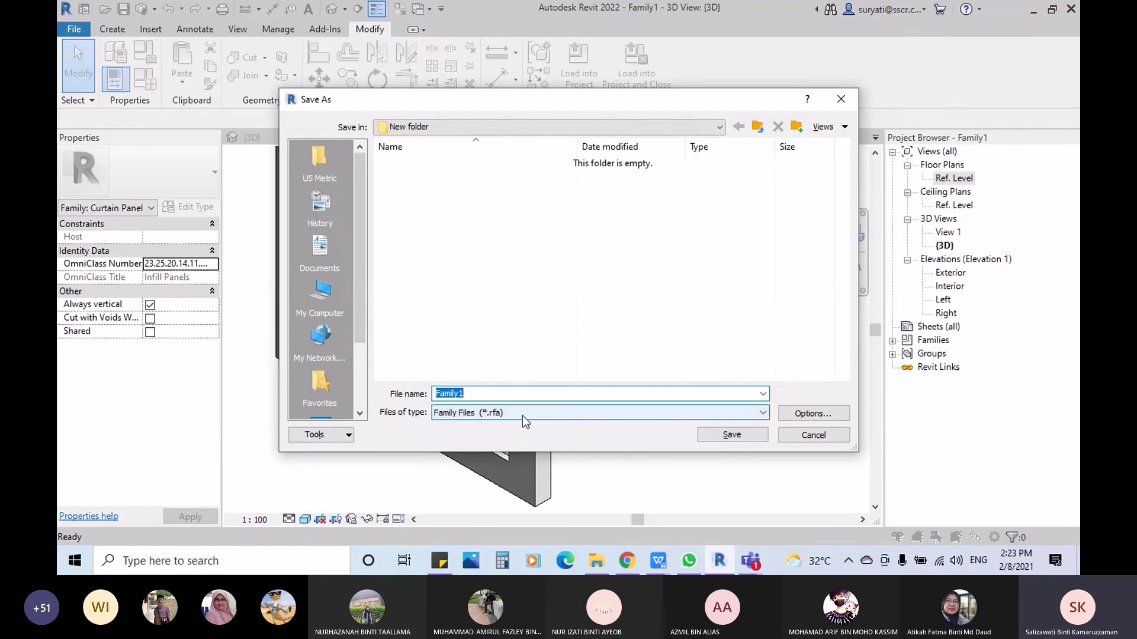
{"action": "type", "text": "My CW "}
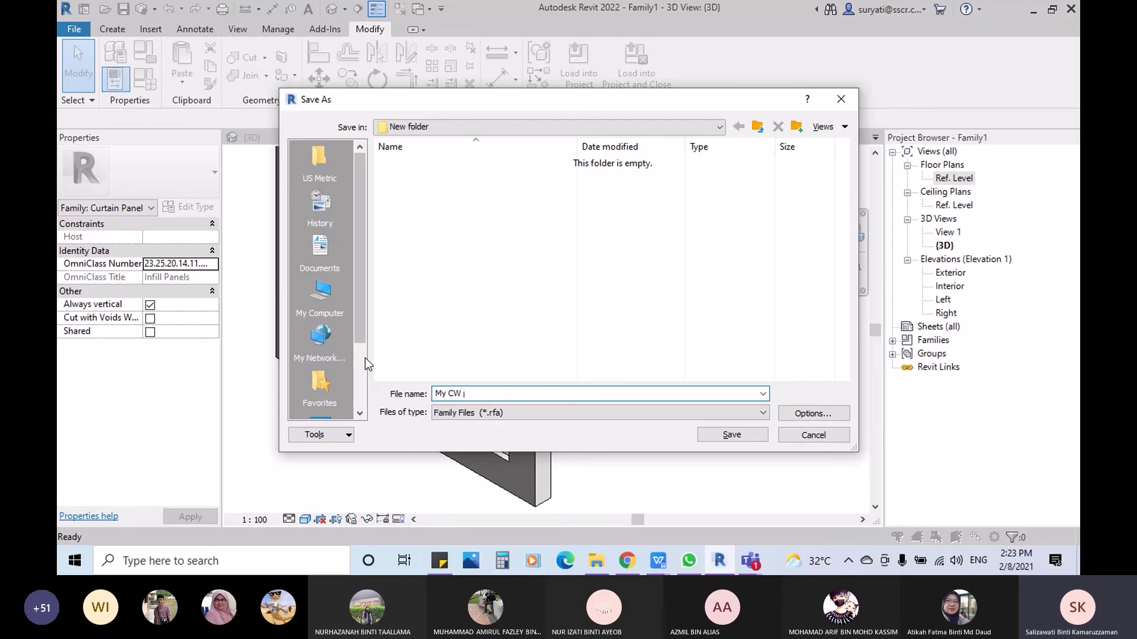
{"action": "type", "text": "panel"}
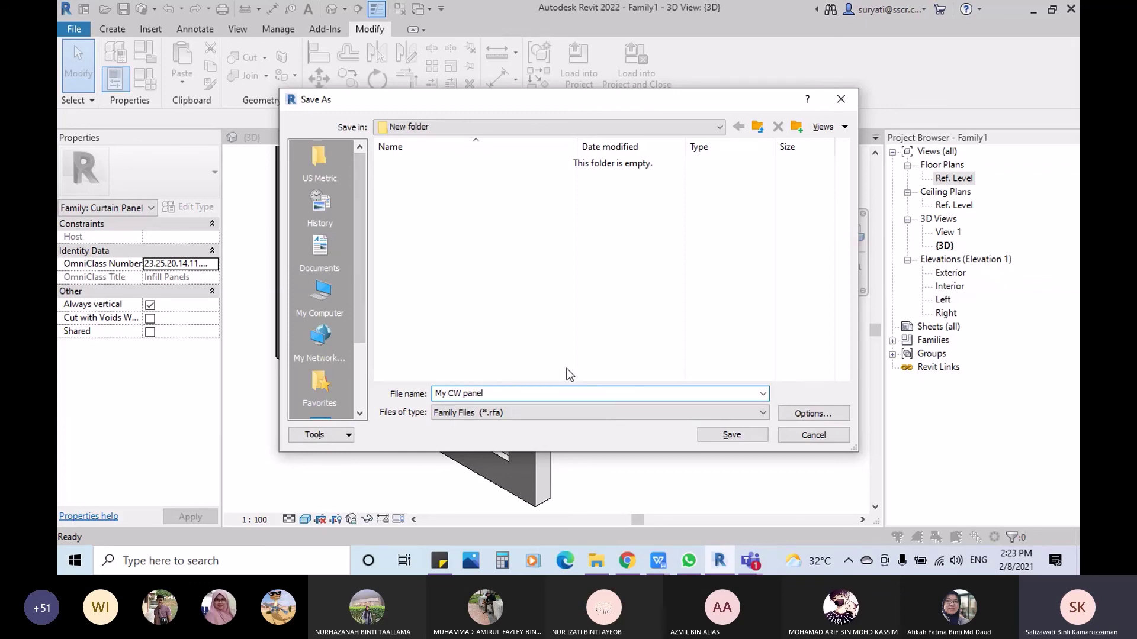
{"action": "key", "text": "ctrl+a"}
{"action": "left_click", "coordinate": [569, 302]}
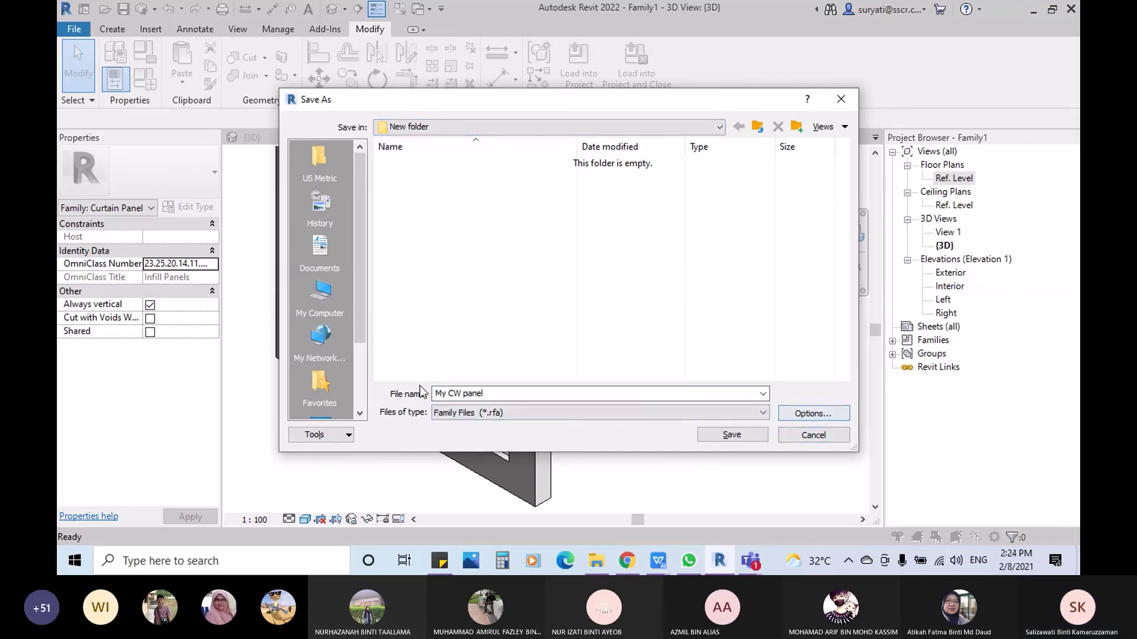
{"action": "left_click", "coordinate": [732, 435]}
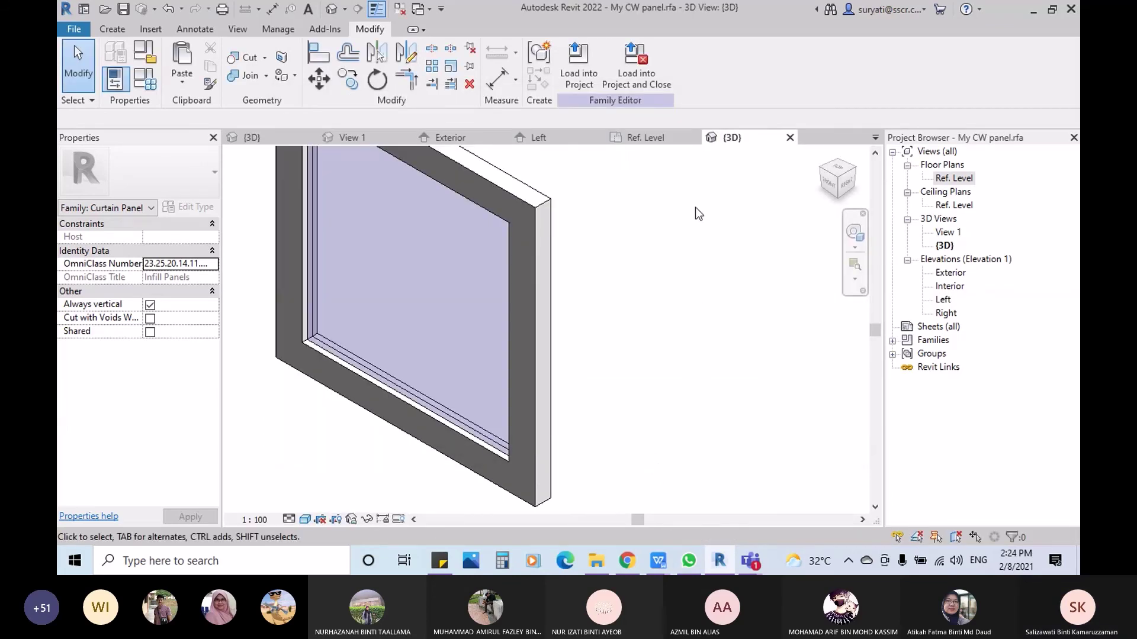
{"action": "left_click", "coordinate": [637, 83]}
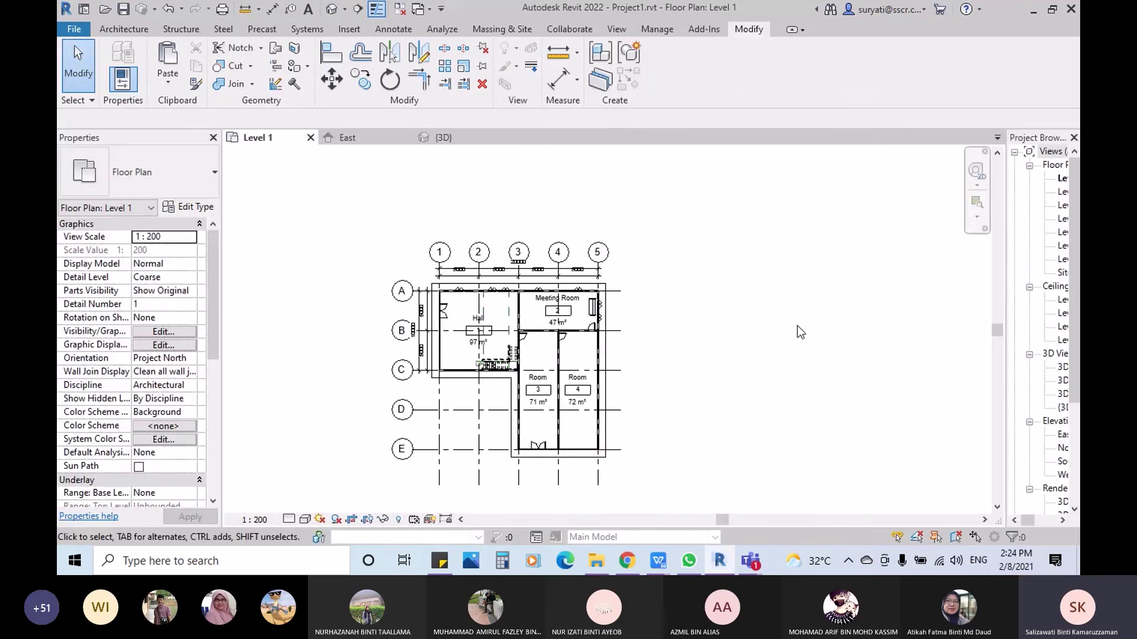
Step: In the project's 3D view, set the Curtain Panel of the ground-floor Storefront curtain wall's type to My CW panel : My CW panel
{"action": "left_click", "coordinate": [331, 9]}
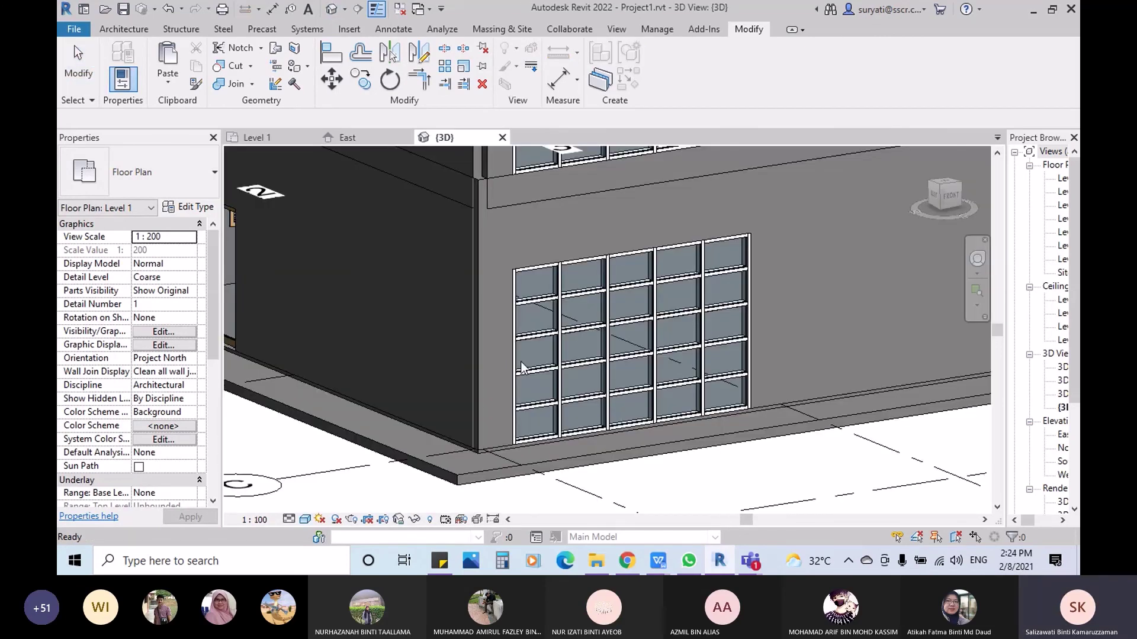
{"action": "left_click", "coordinate": [610, 474]}
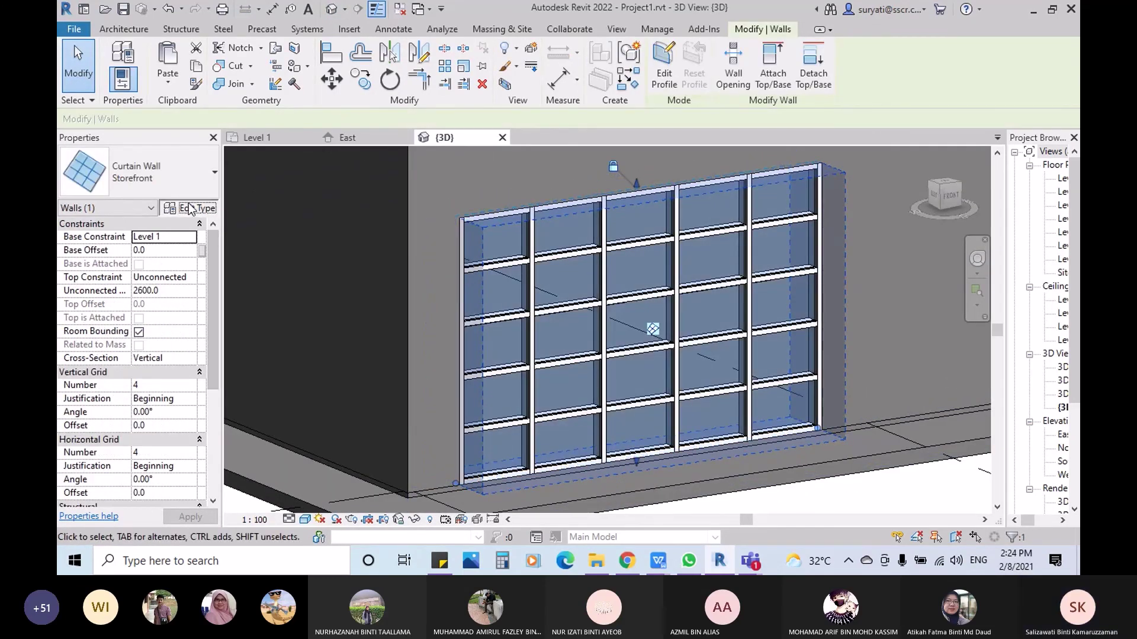
{"action": "left_click", "coordinate": [187, 204]}
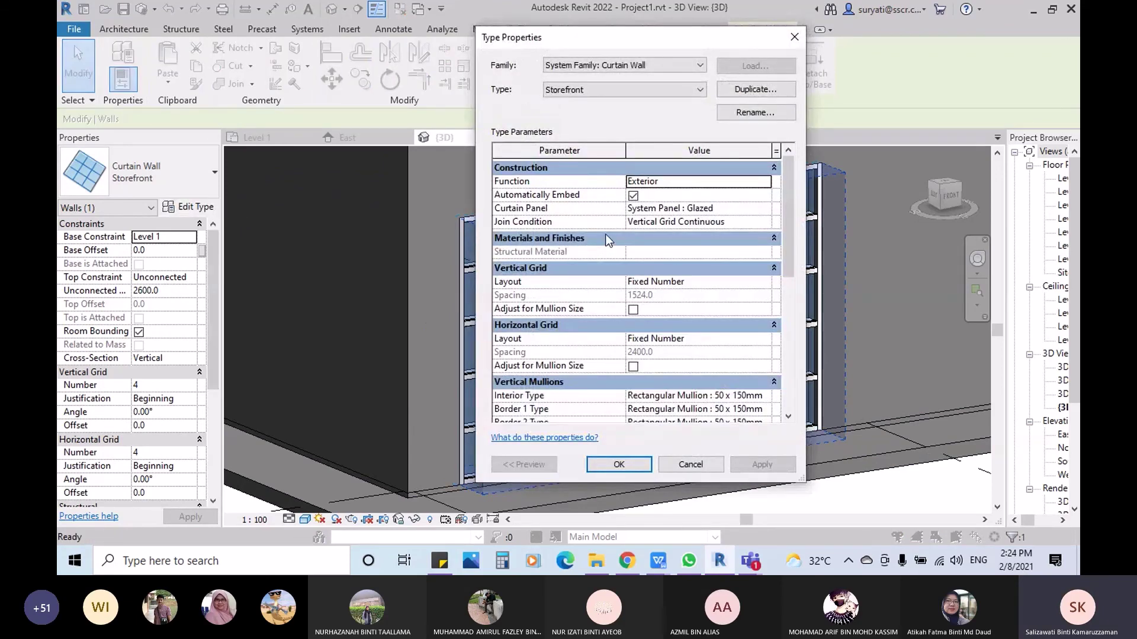
{"action": "left_click", "coordinate": [711, 210]}
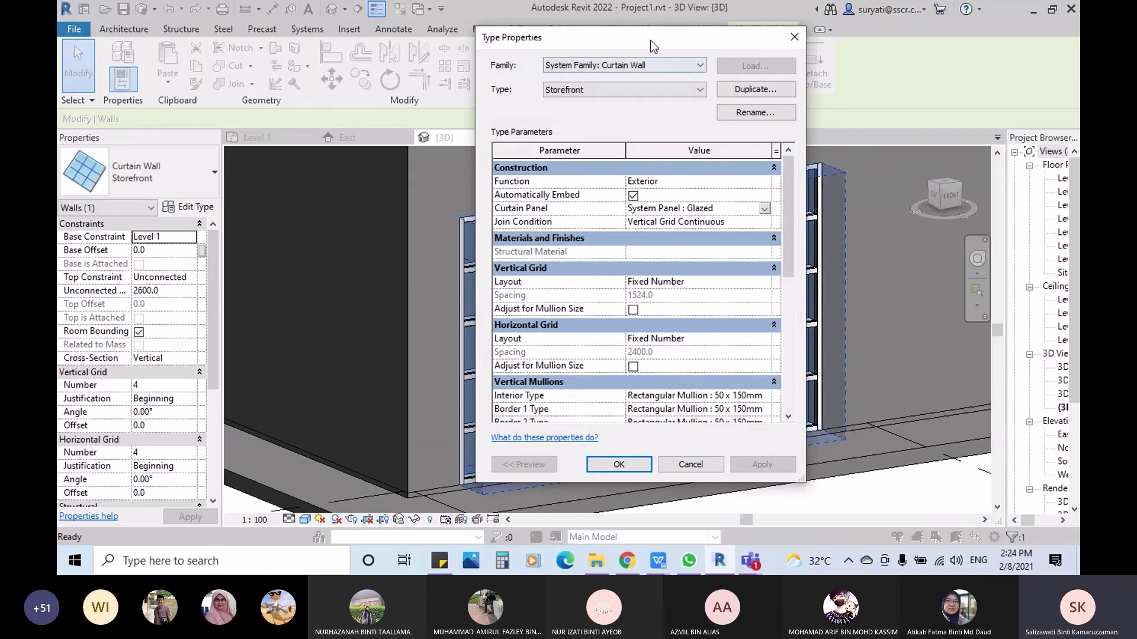
{"action": "left_click_drag", "start_coordinate": [653, 46], "coordinate": [604, 46]}
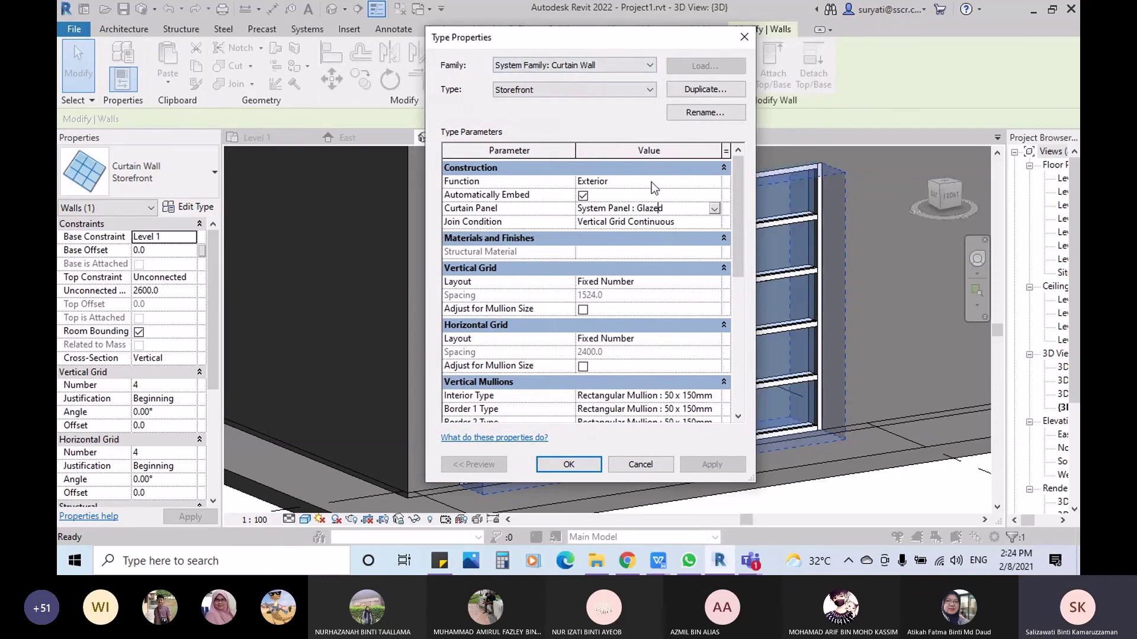
{"action": "left_click", "coordinate": [715, 208]}
{"action": "left_click", "coordinate": [641, 244]}
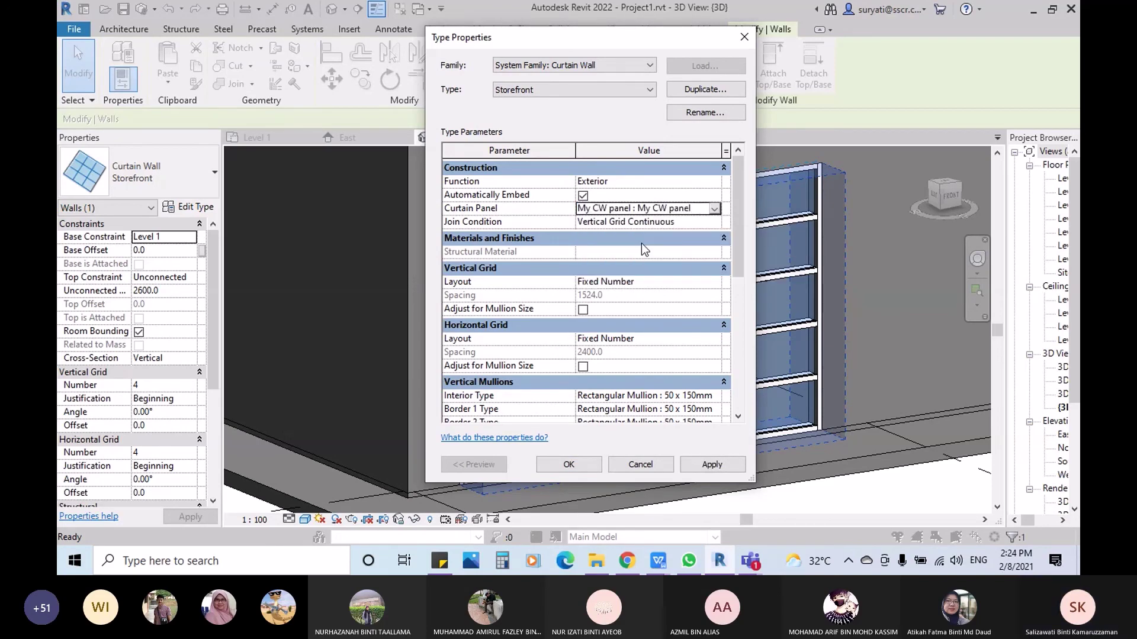
{"action": "left_click", "coordinate": [568, 467]}
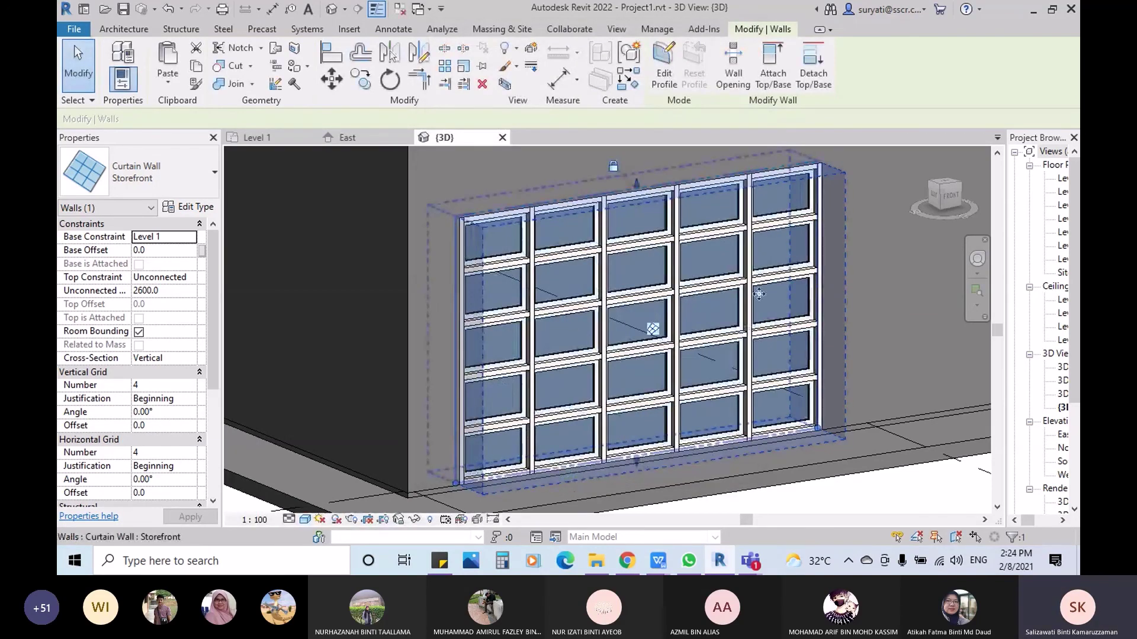
Step: Examine the framed glass panels in the ground-floor curtain wall and in the one above it
{"action": "scroll", "coordinate": [687, 311], "scroll_direction": "up", "scroll_amount": 3}
{"action": "scroll", "coordinate": [687, 311], "scroll_direction": "up", "scroll_amount": 2}
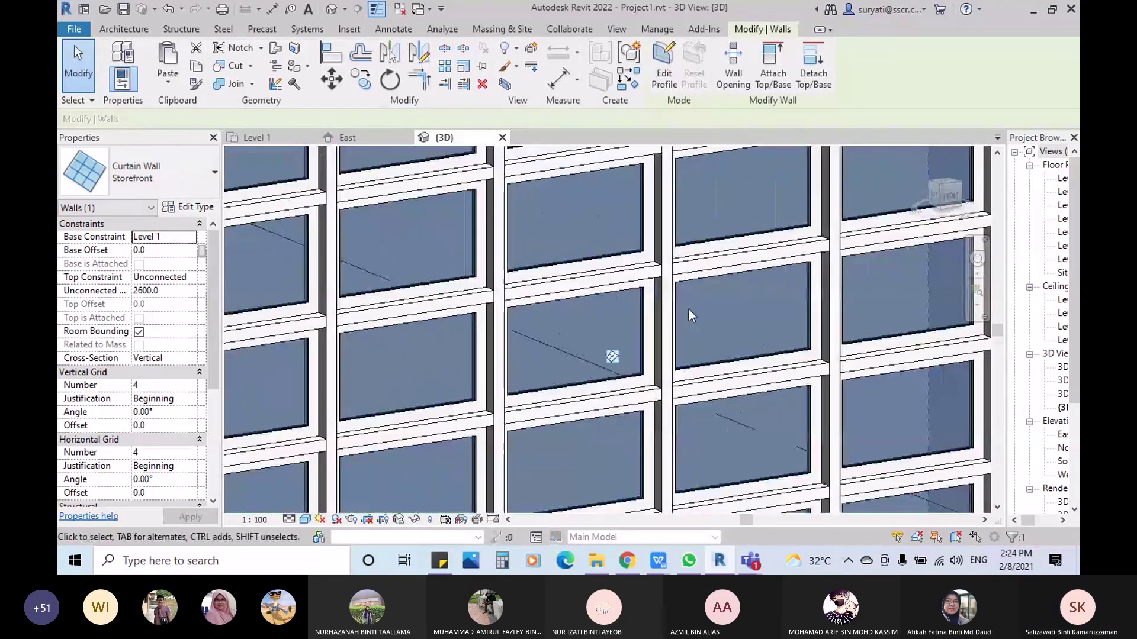
{"action": "scroll", "coordinate": [762, 318], "scroll_direction": "up", "scroll_amount": 2}
{"action": "scroll", "coordinate": [766, 311], "scroll_direction": "down", "scroll_amount": 5}
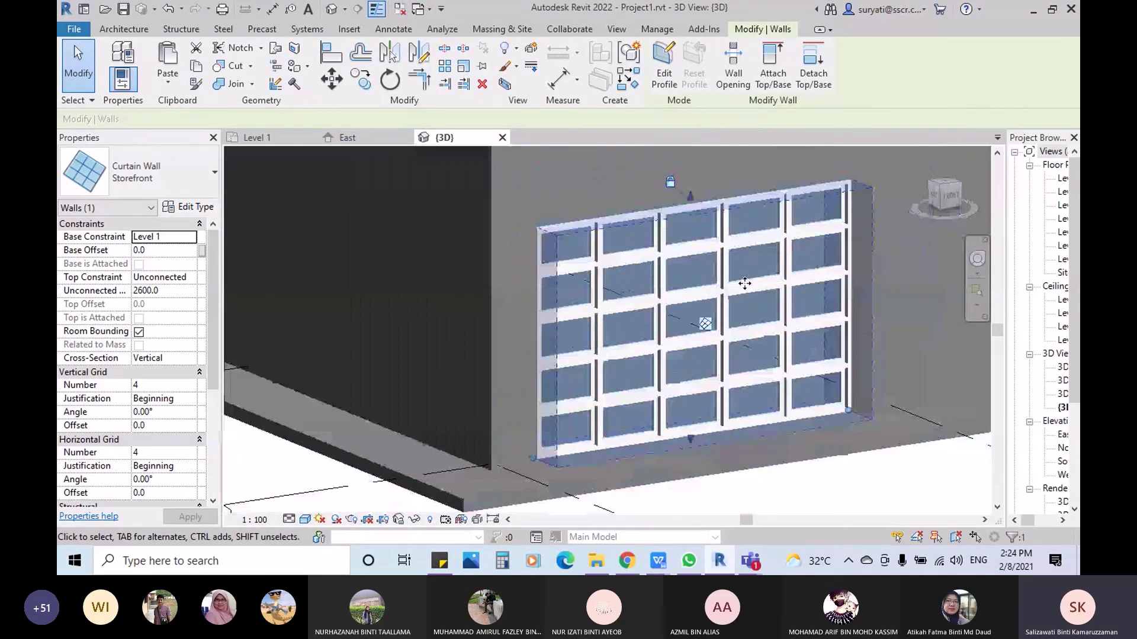
{"action": "scroll", "coordinate": [672, 277], "scroll_direction": "up", "scroll_amount": 4}
{"action": "middle_click_drag", "start_coordinate": [687, 290], "coordinate": [714, 474]}
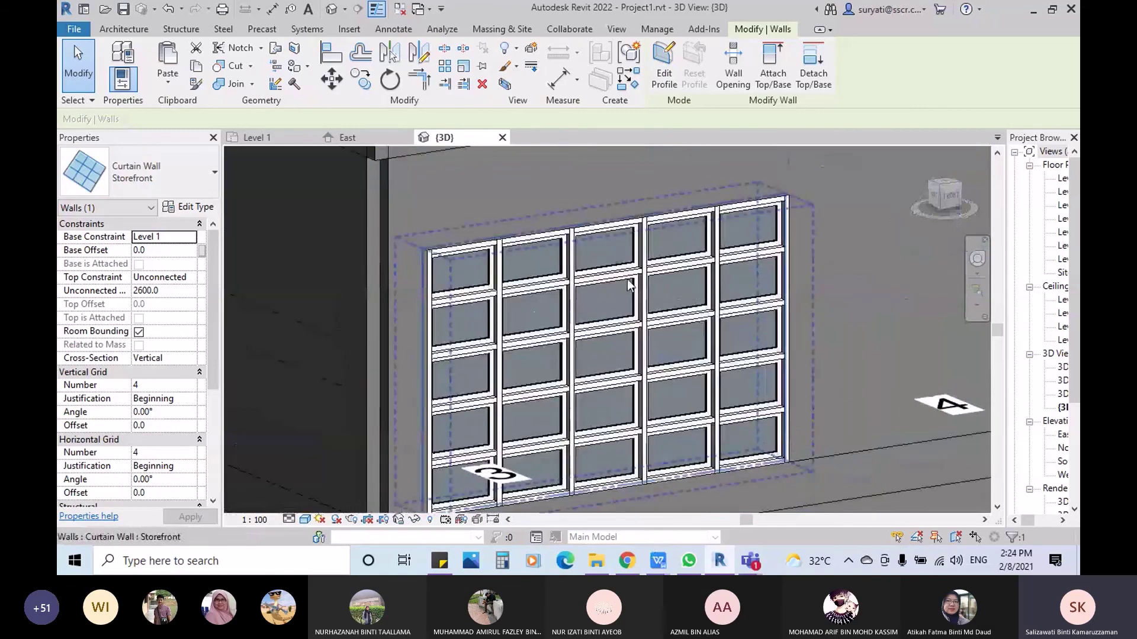
{"action": "middle_click_drag", "start_coordinate": [629, 285], "coordinate": [655, 513]}
{"action": "middle_click_drag", "start_coordinate": [531, 338], "coordinate": [541, 223]}
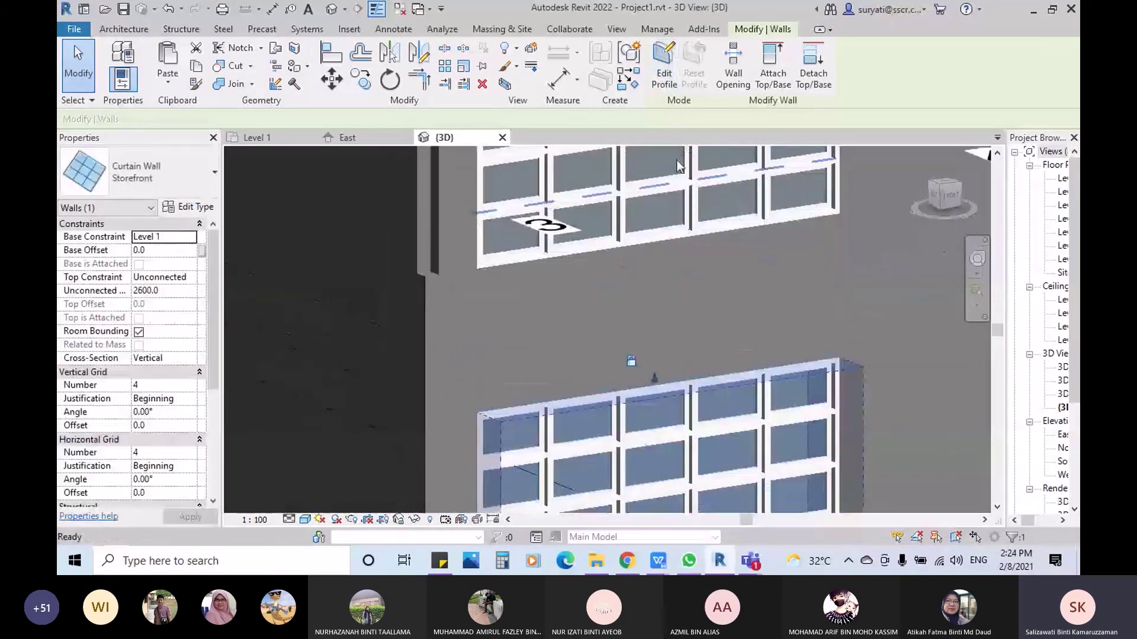
{"action": "scroll", "coordinate": [704, 383], "scroll_direction": "up", "scroll_amount": 4}
{"action": "scroll", "coordinate": [604, 386], "scroll_direction": "down", "scroll_amount": 4}
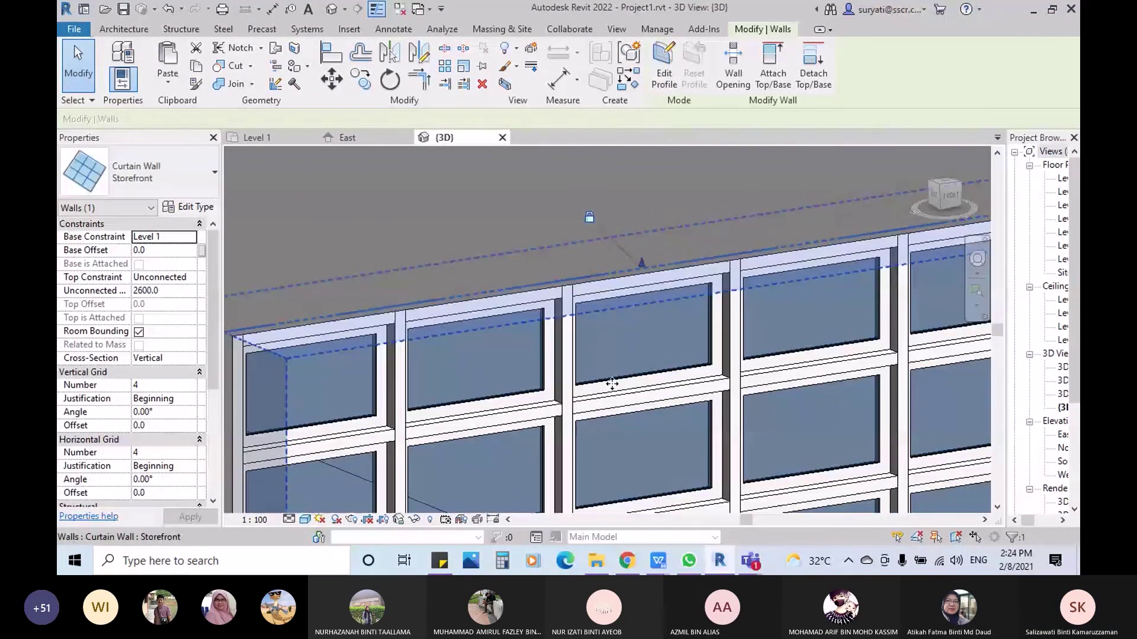